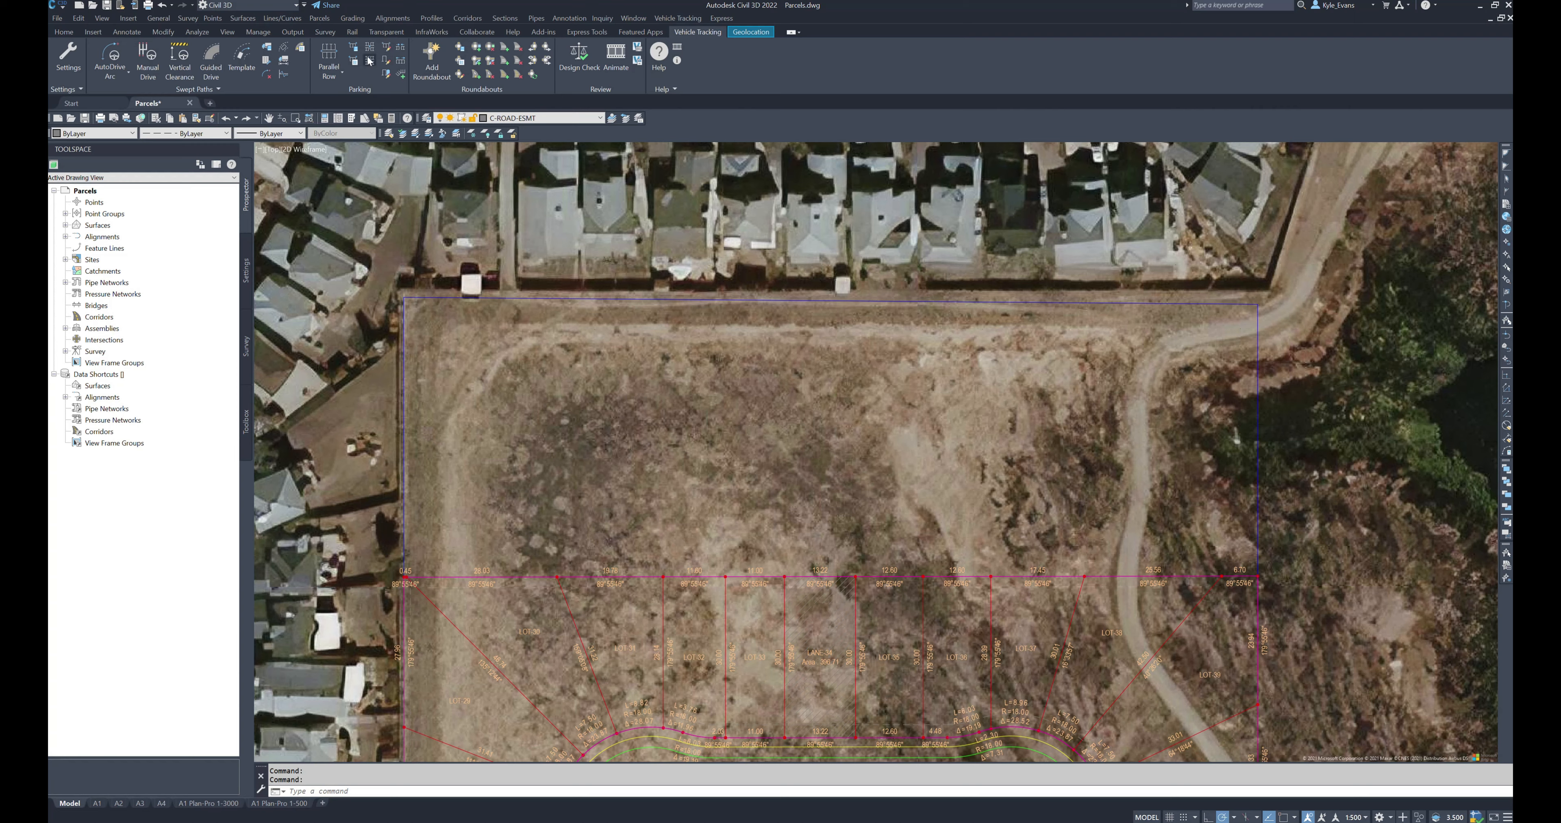
Step: Look over the subdivision layout, the empty area north of the lots and the pond to the east on the aerial map
click(339, 77)
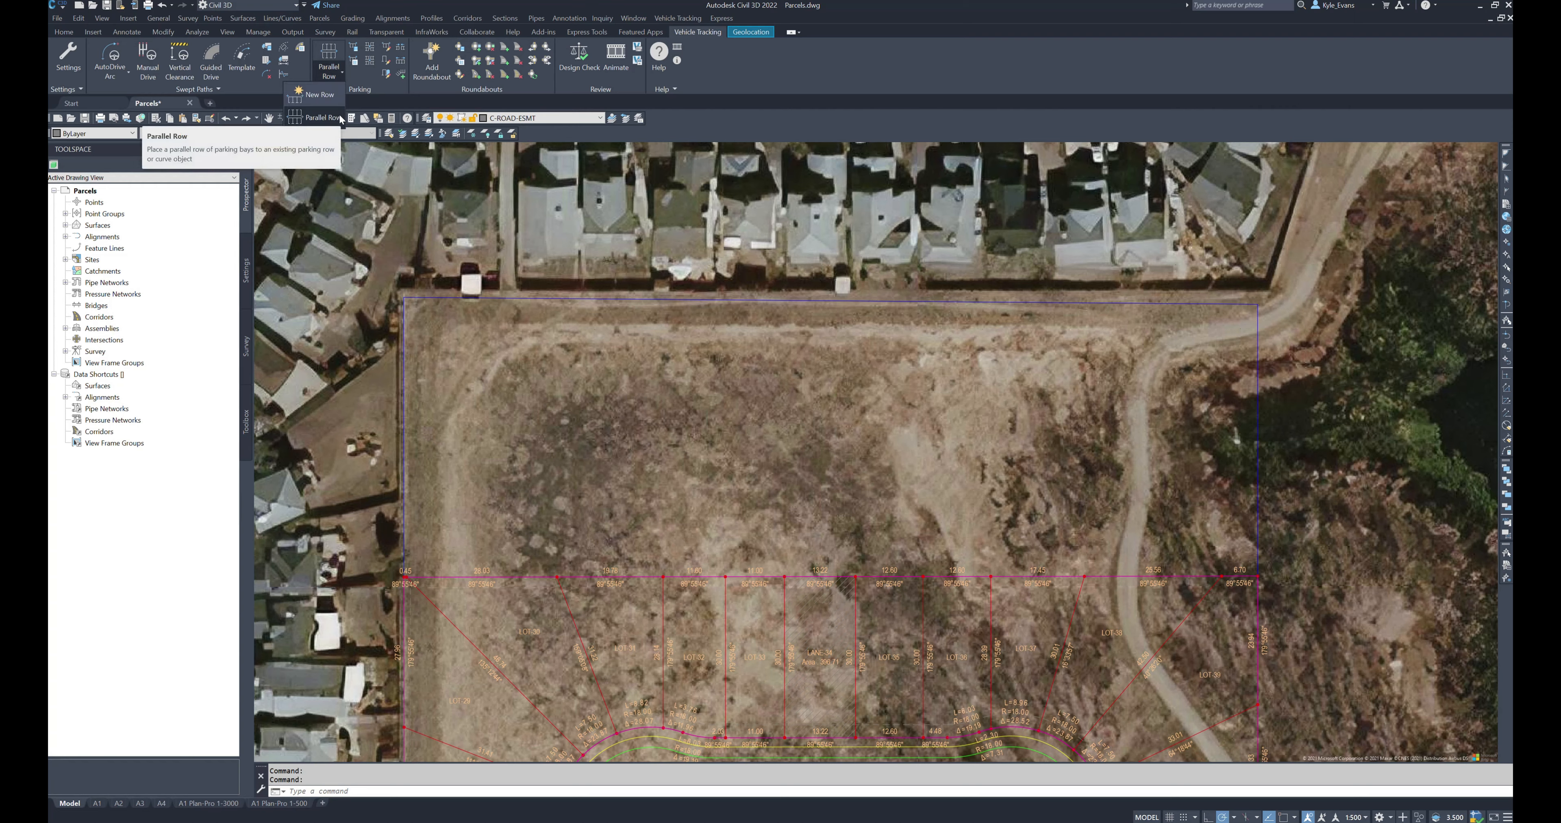
click(308, 96)
scroll(851, 416, down, 5)
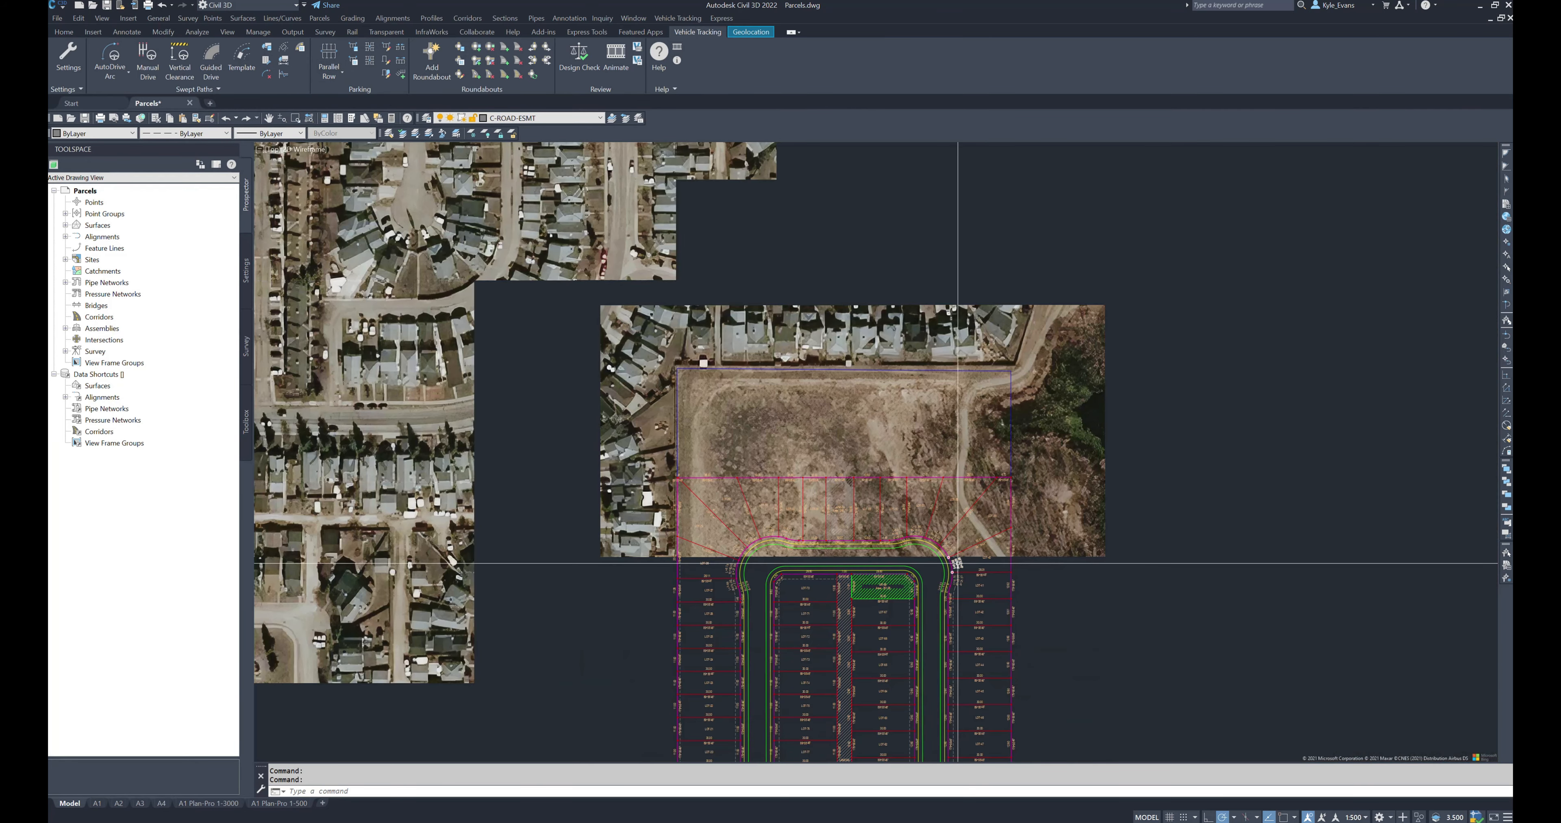
middle_drag(892, 710, 886, 536)
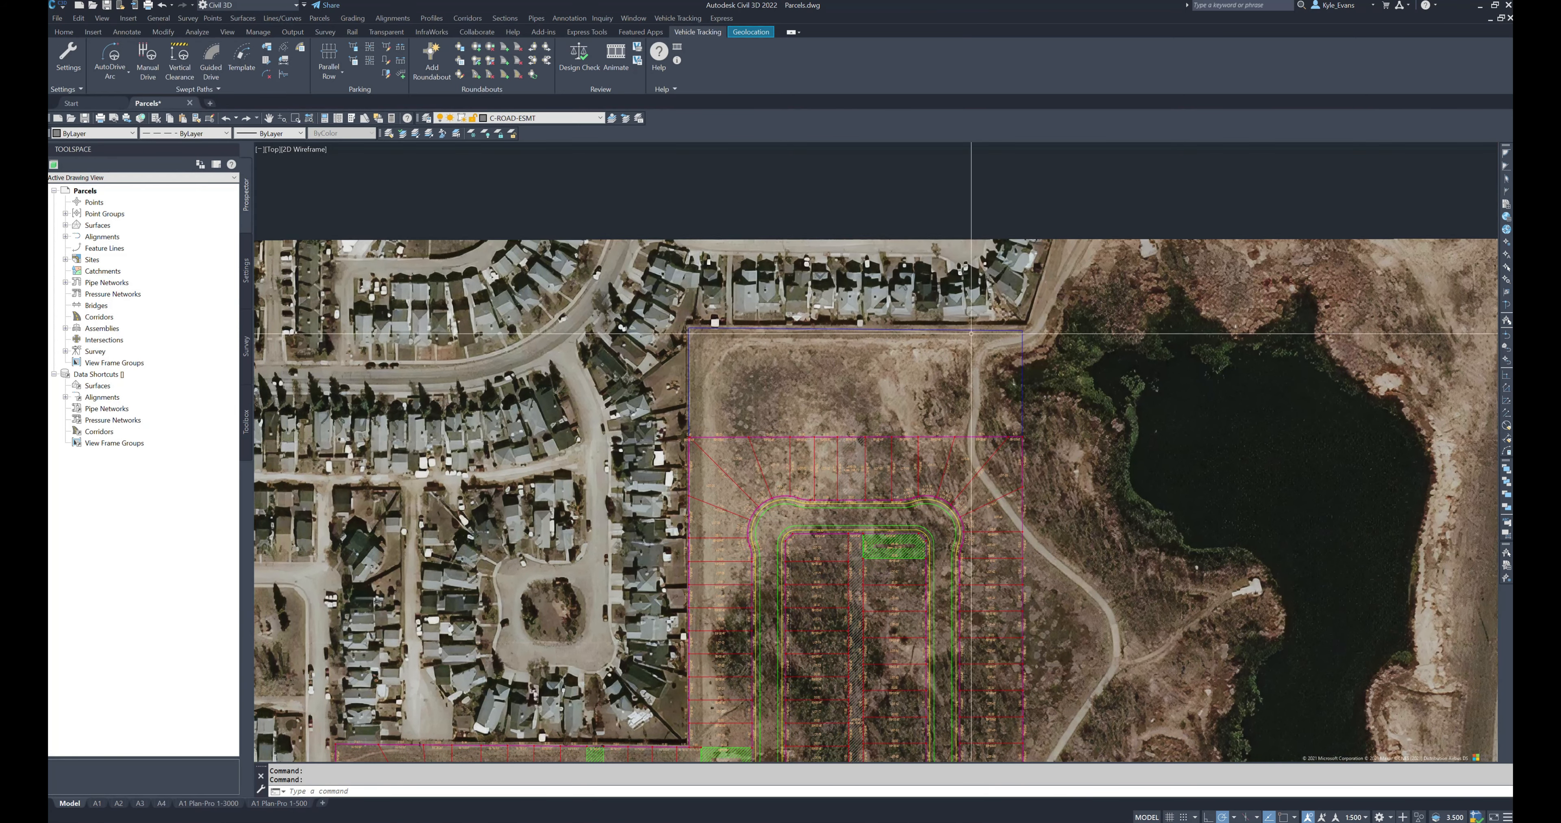
scroll(972, 479, up, 3)
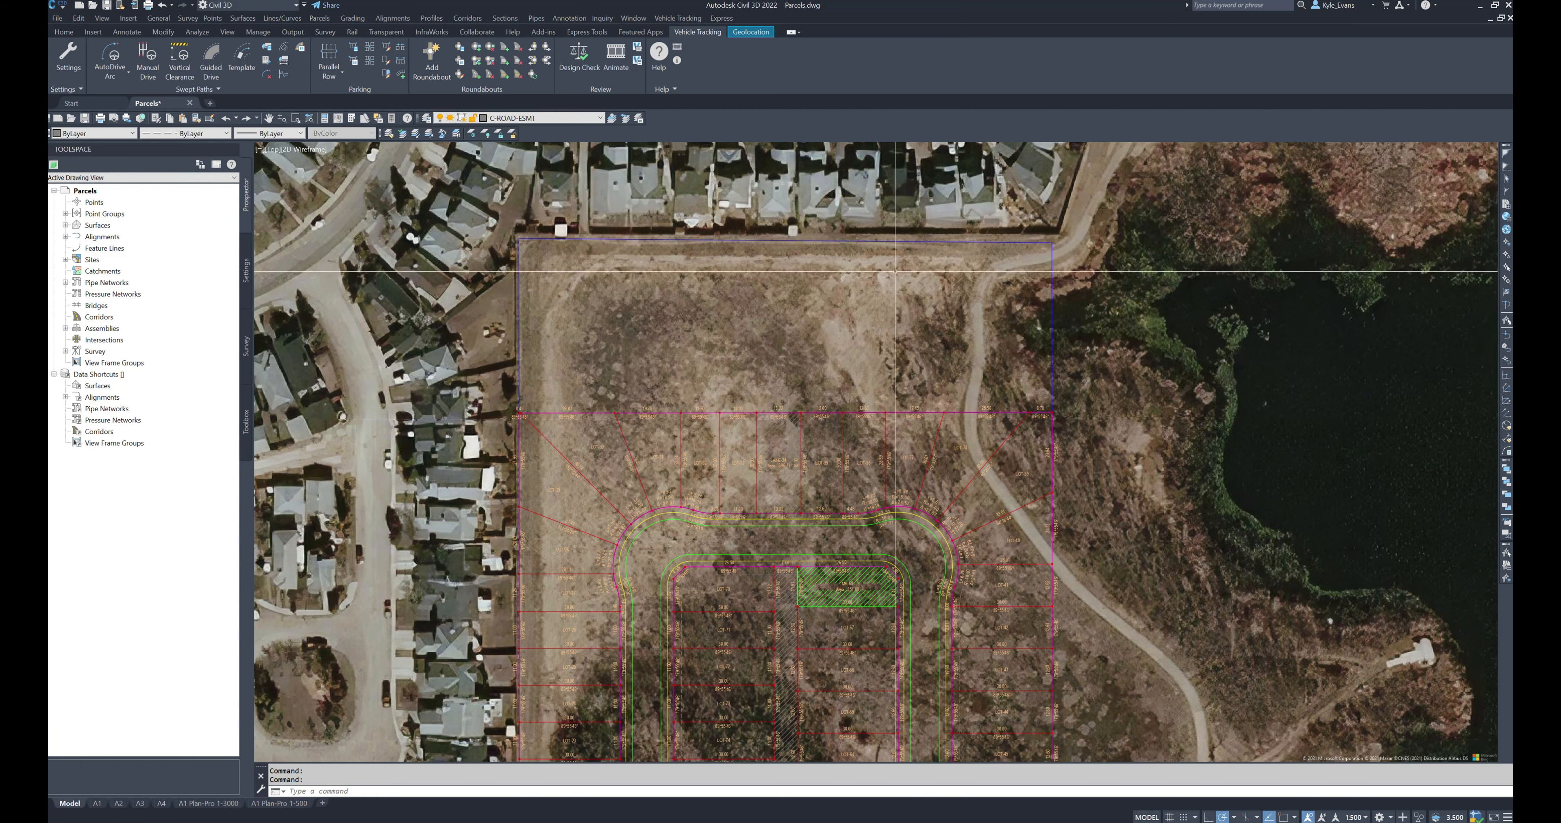
middle_drag(680, 327, 674, 455)
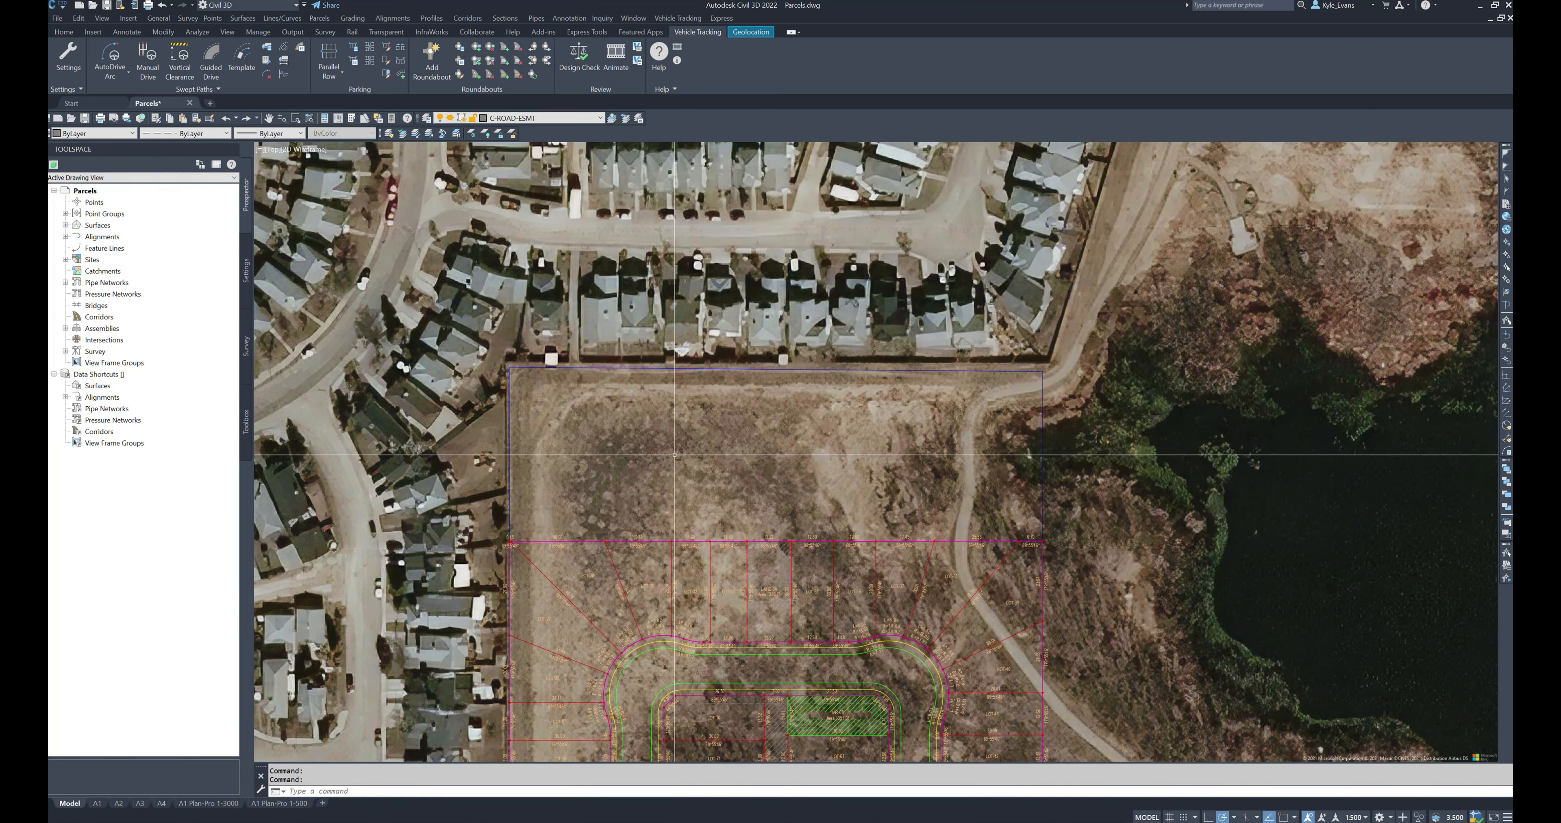
mouse_move(1261, 402)
middle_down()
mouse_move(1012, 469)
mouse_move(871, 291)
middle_up()
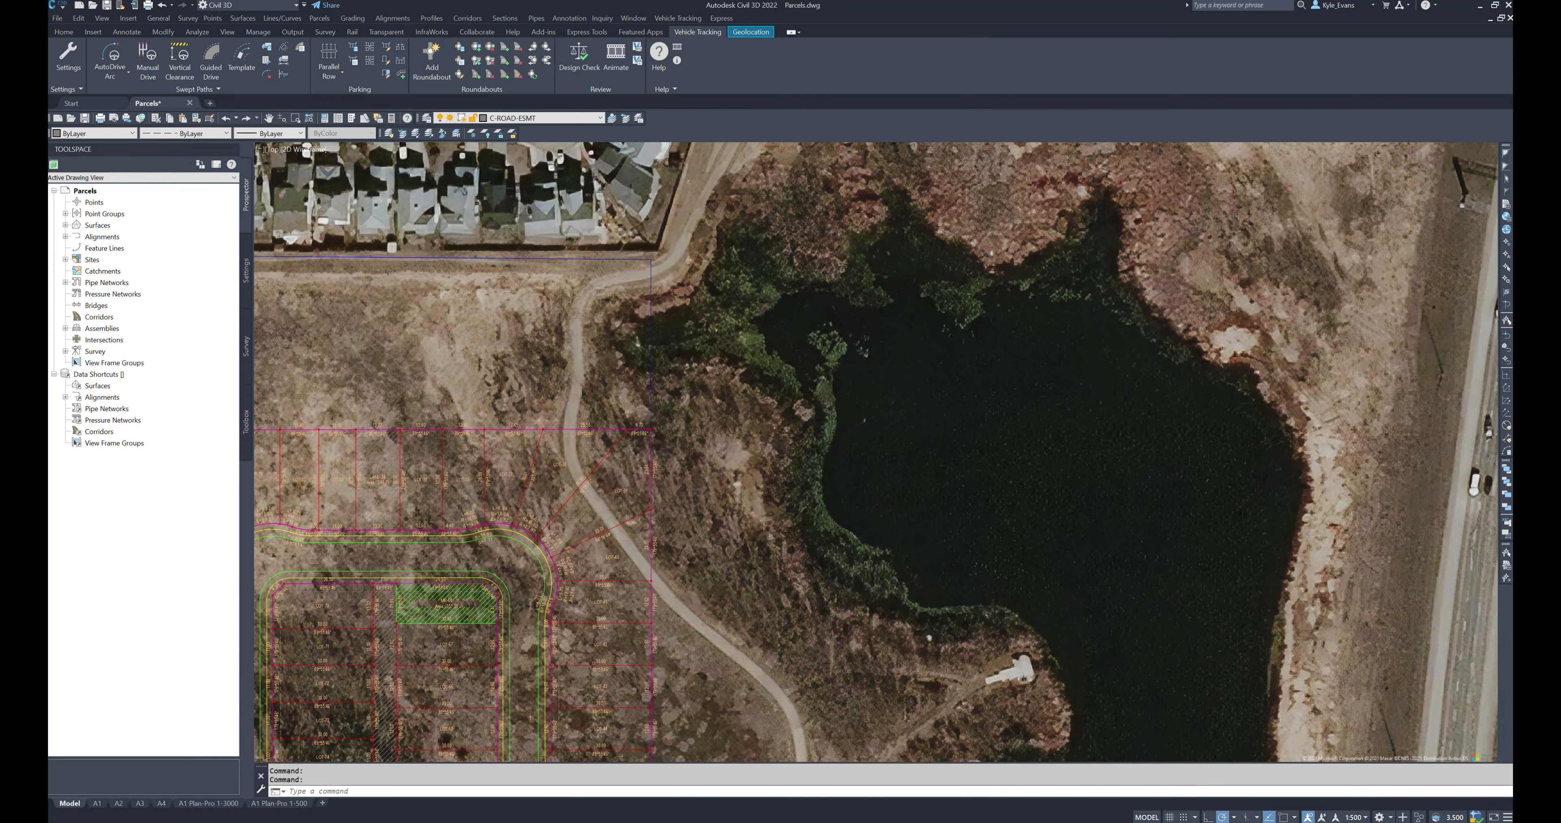
scroll(976, 403, down, 5)
scroll(976, 403, up, 2)
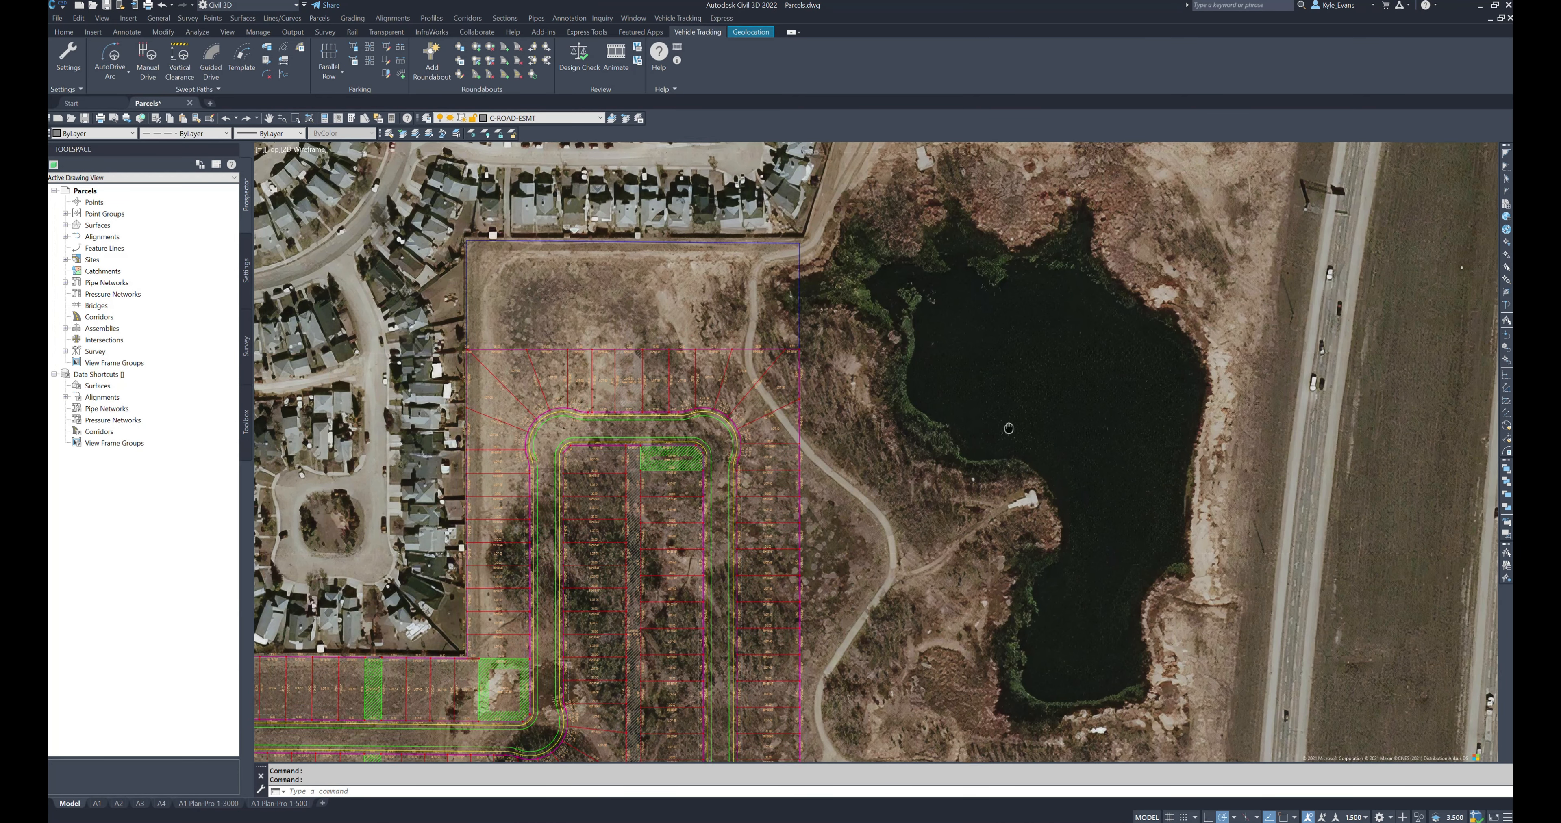
middle_drag(1003, 432, 1207, 546)
Step: Turn off the online aerial map behind the parcel drawing
click(751, 31)
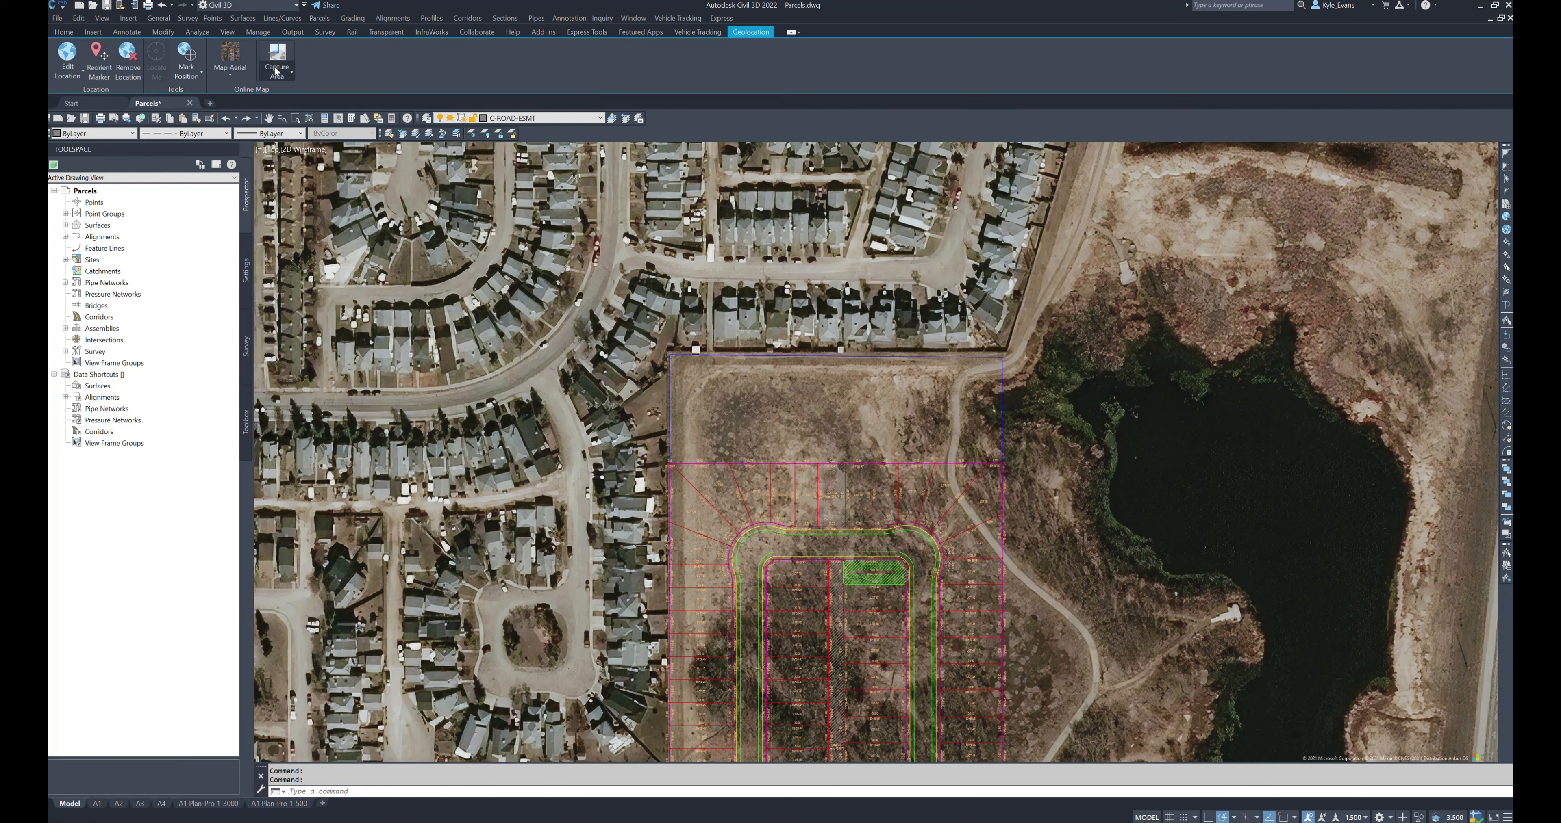
click(230, 72)
click(224, 163)
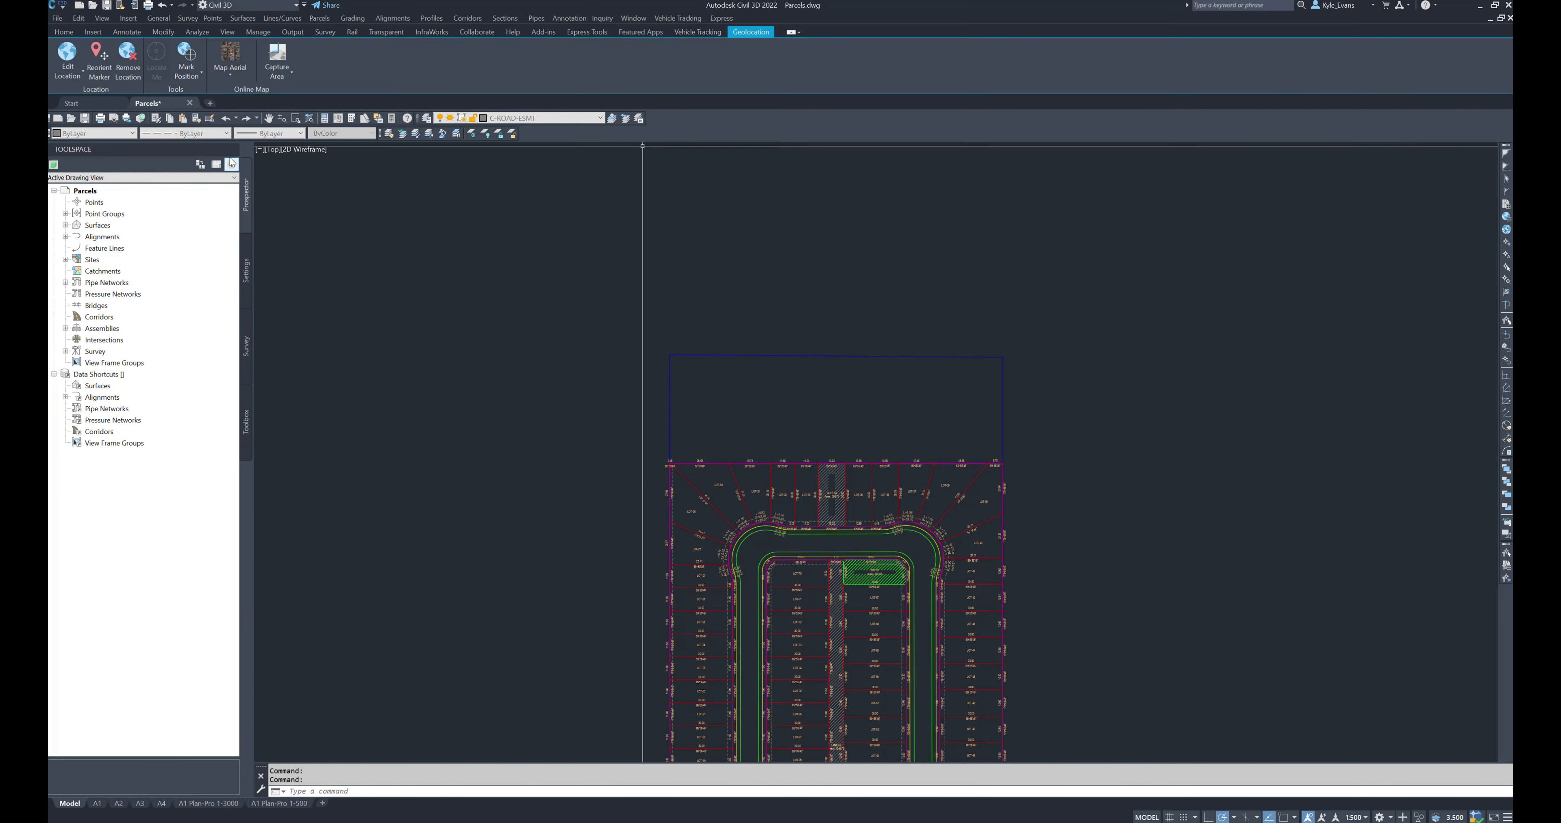
Step: Start a new parking row based on the US ITE Guideline for Parking Facility Location and Design standard, accepting the suggested standard name
scroll(777, 387, up, 2)
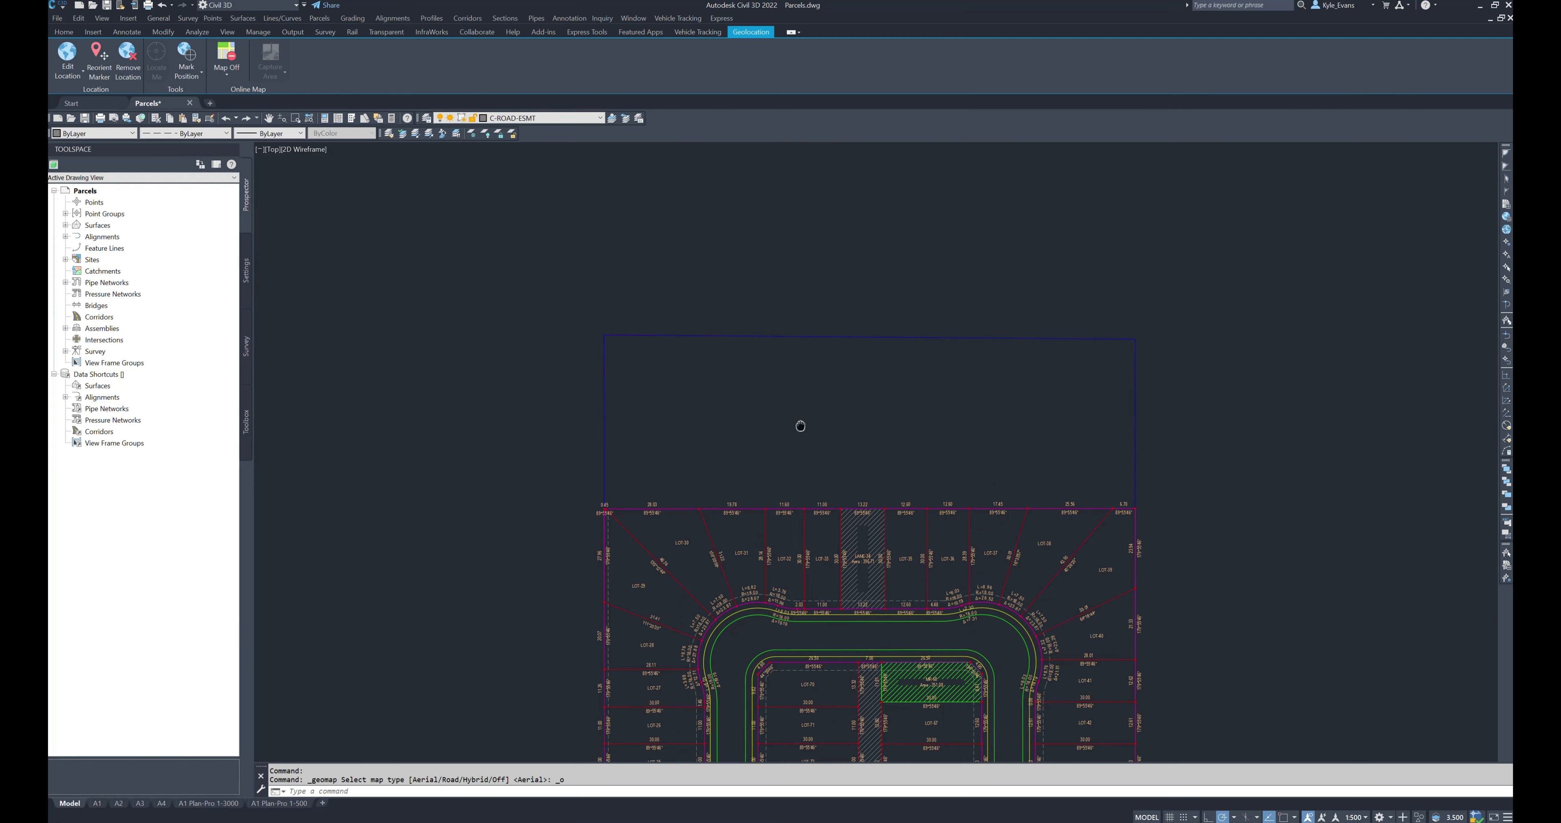
middle_drag(798, 428, 895, 382)
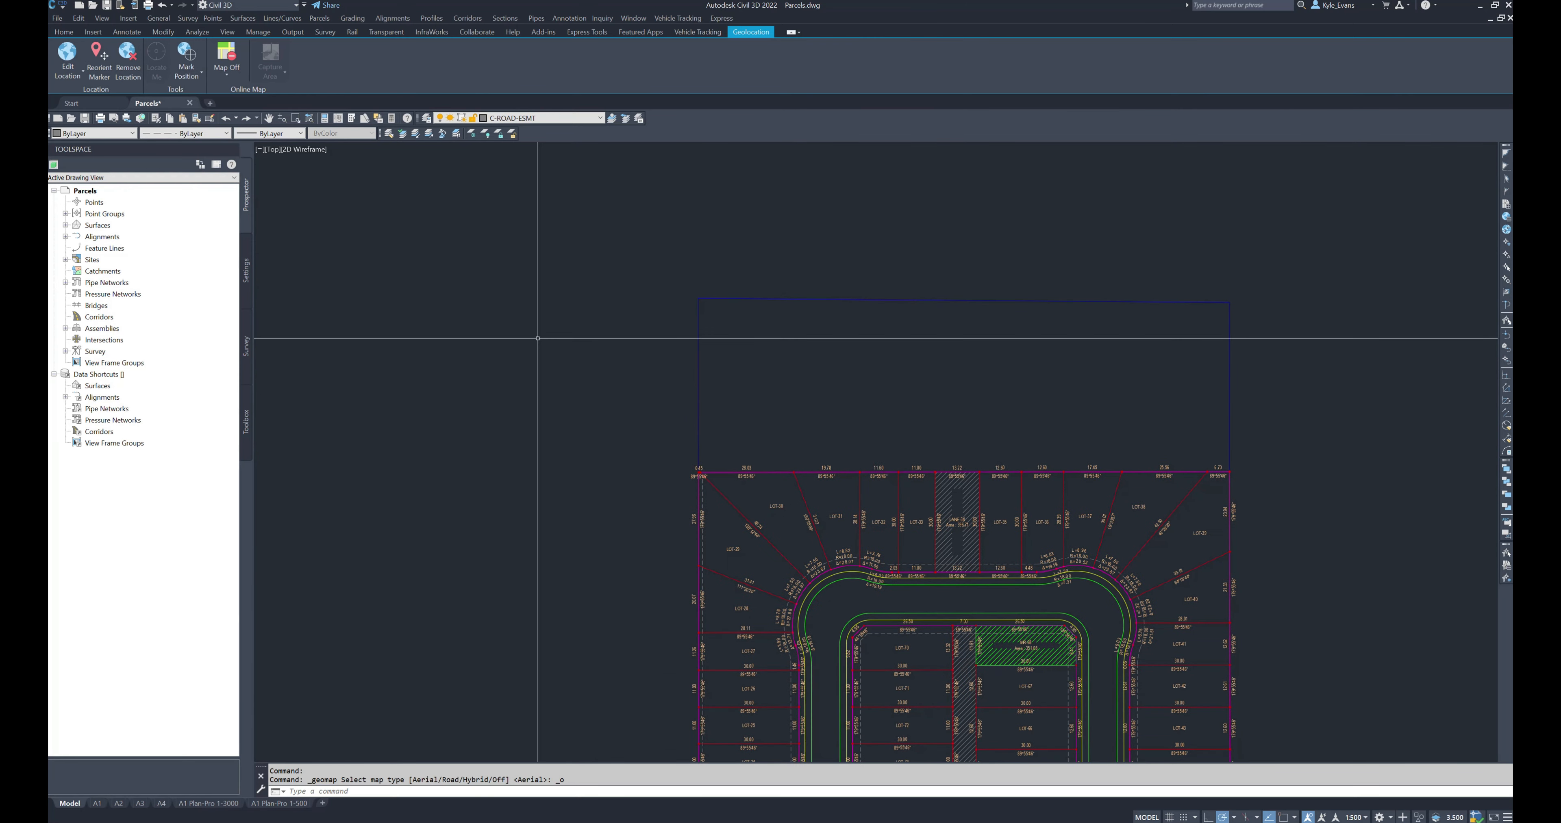
click(698, 31)
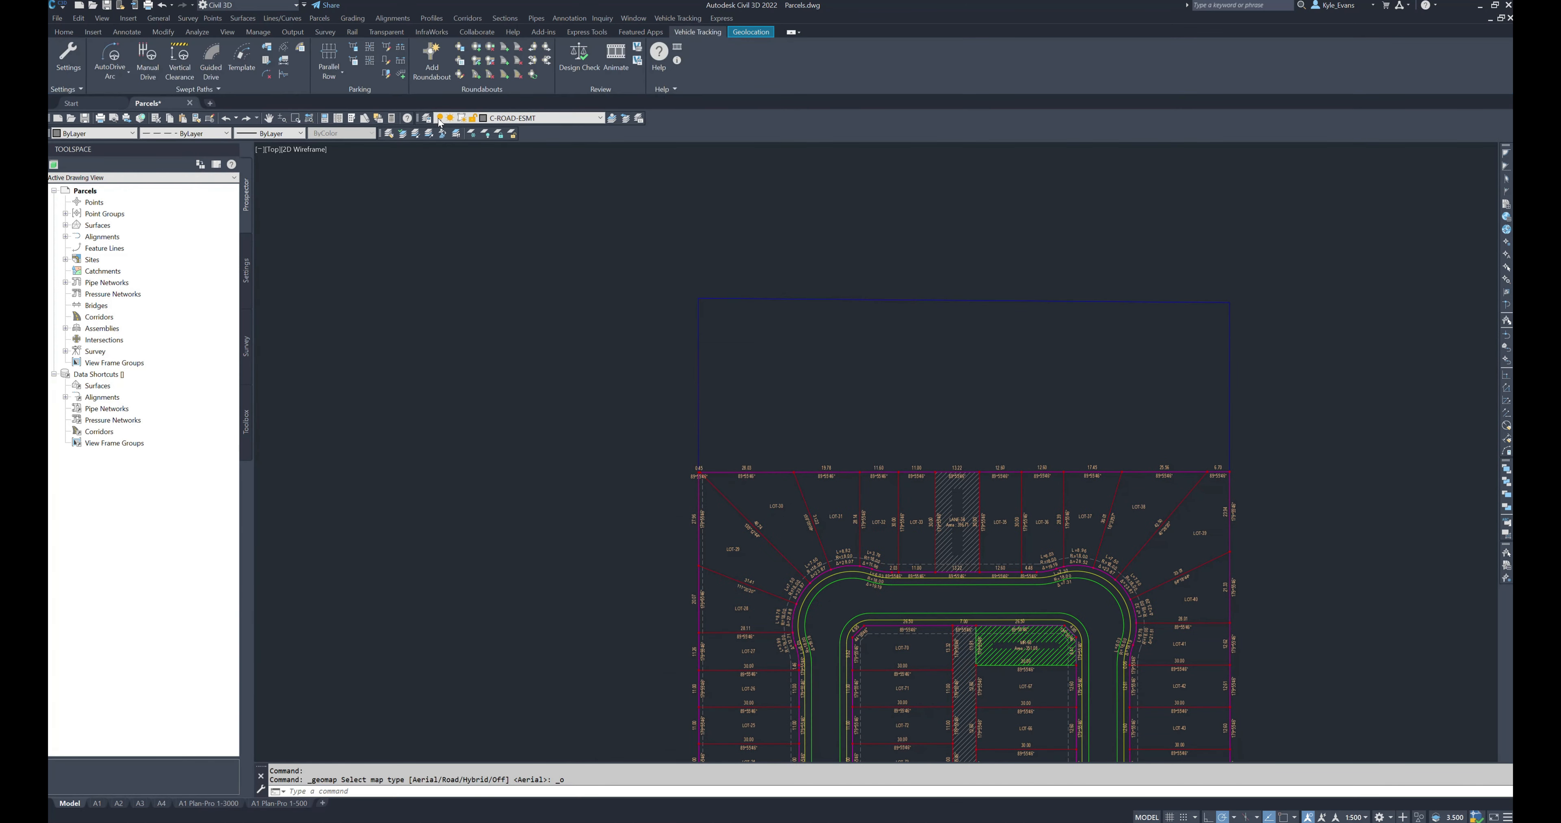
click(339, 70)
click(326, 104)
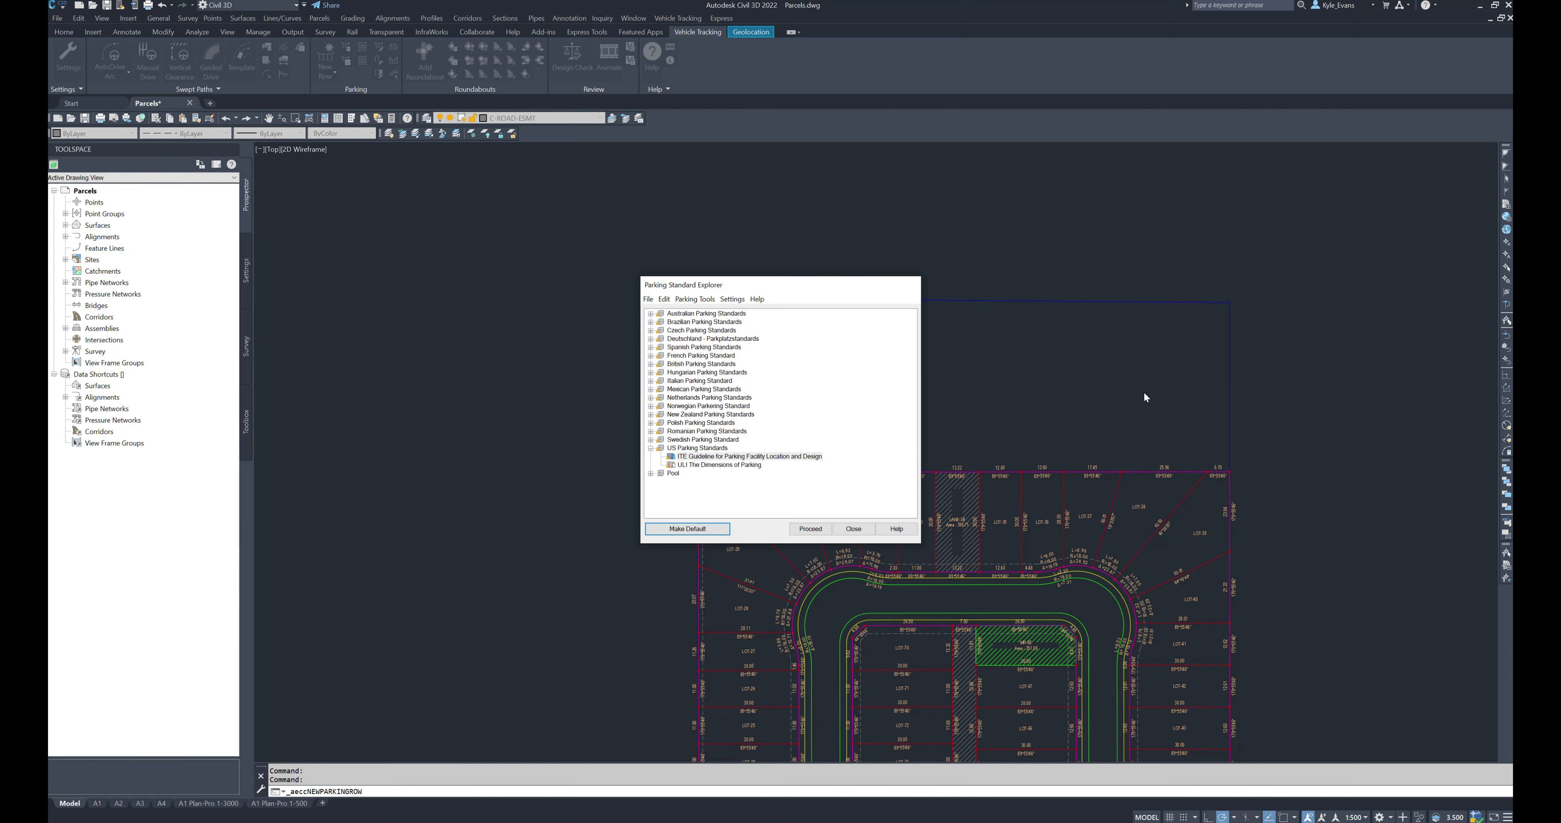
click(966, 635)
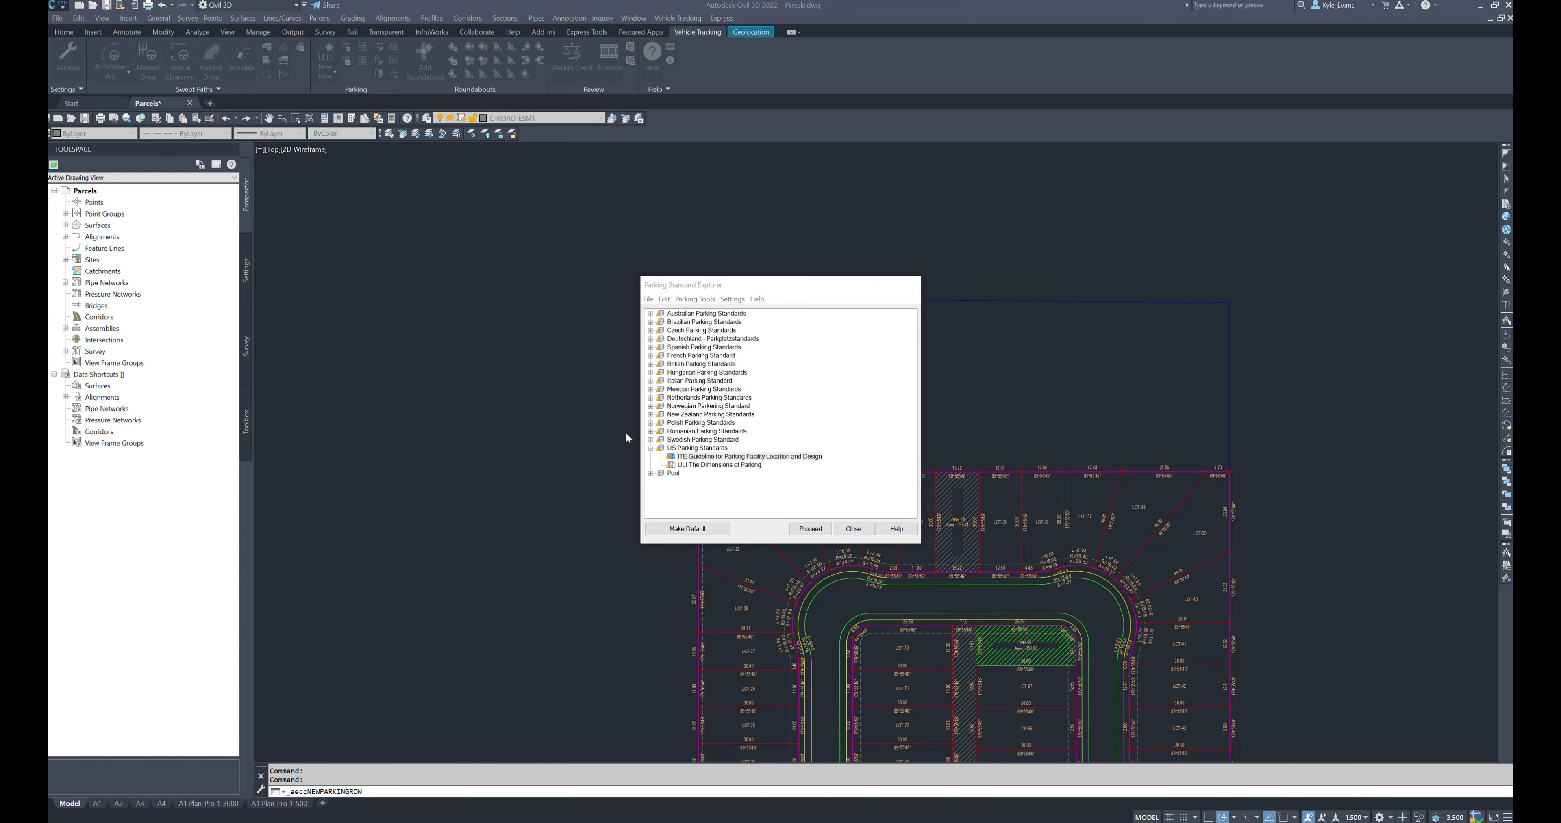
click(703, 458)
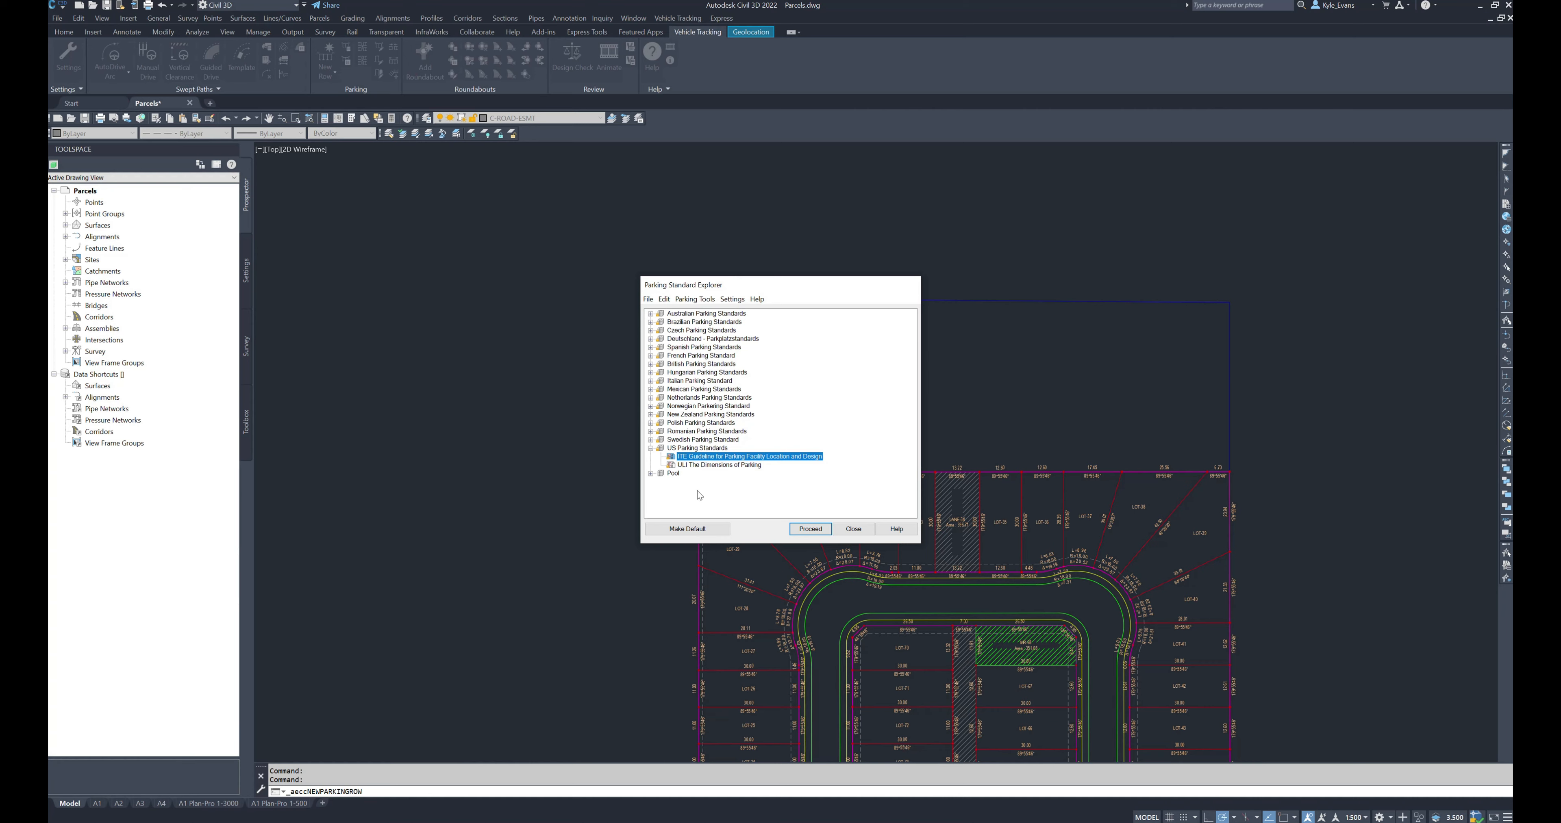
click(810, 529)
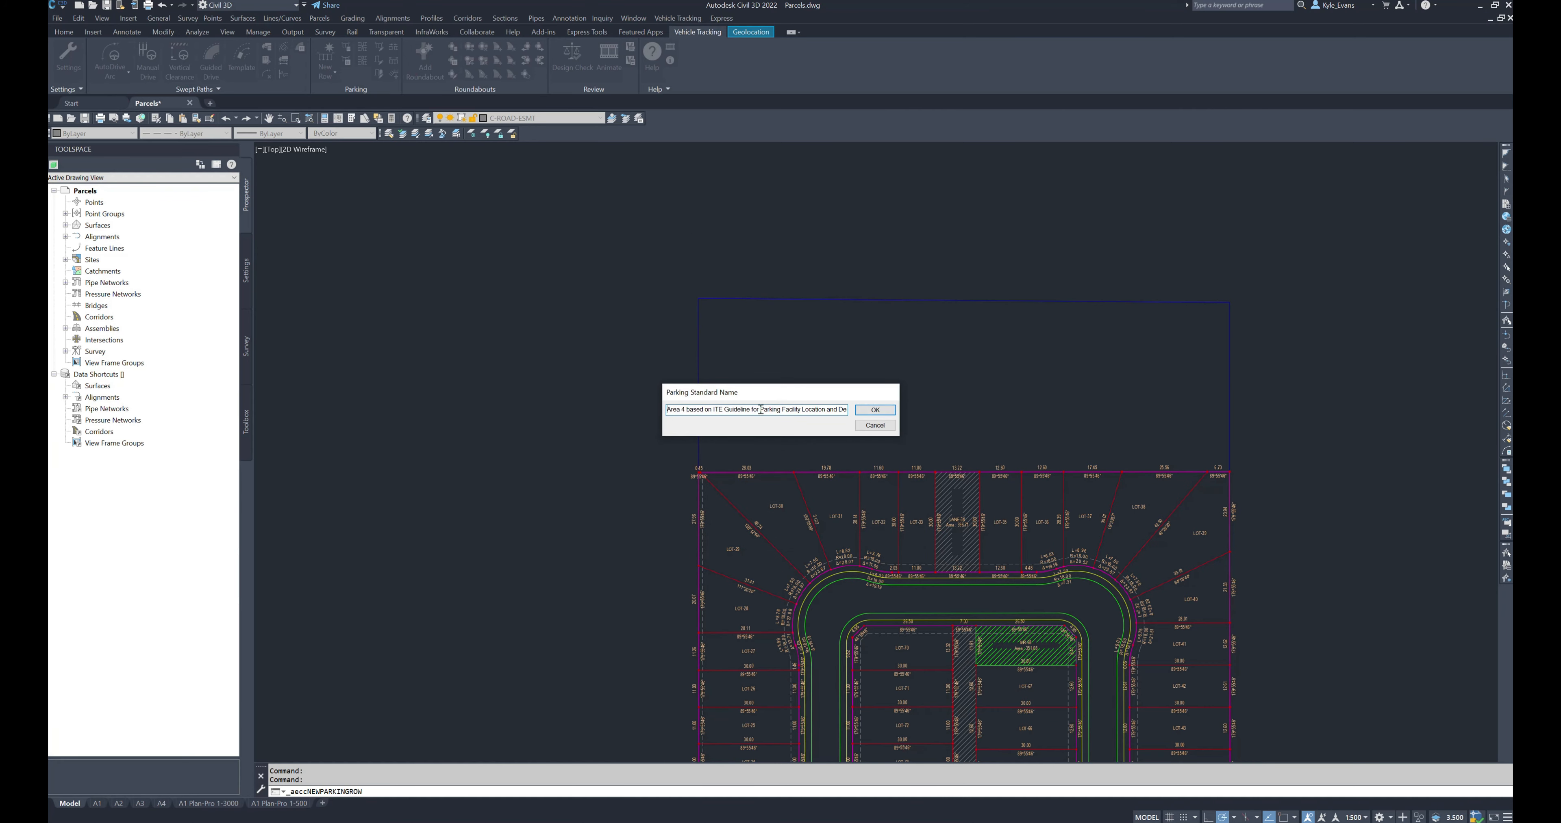
click(888, 413)
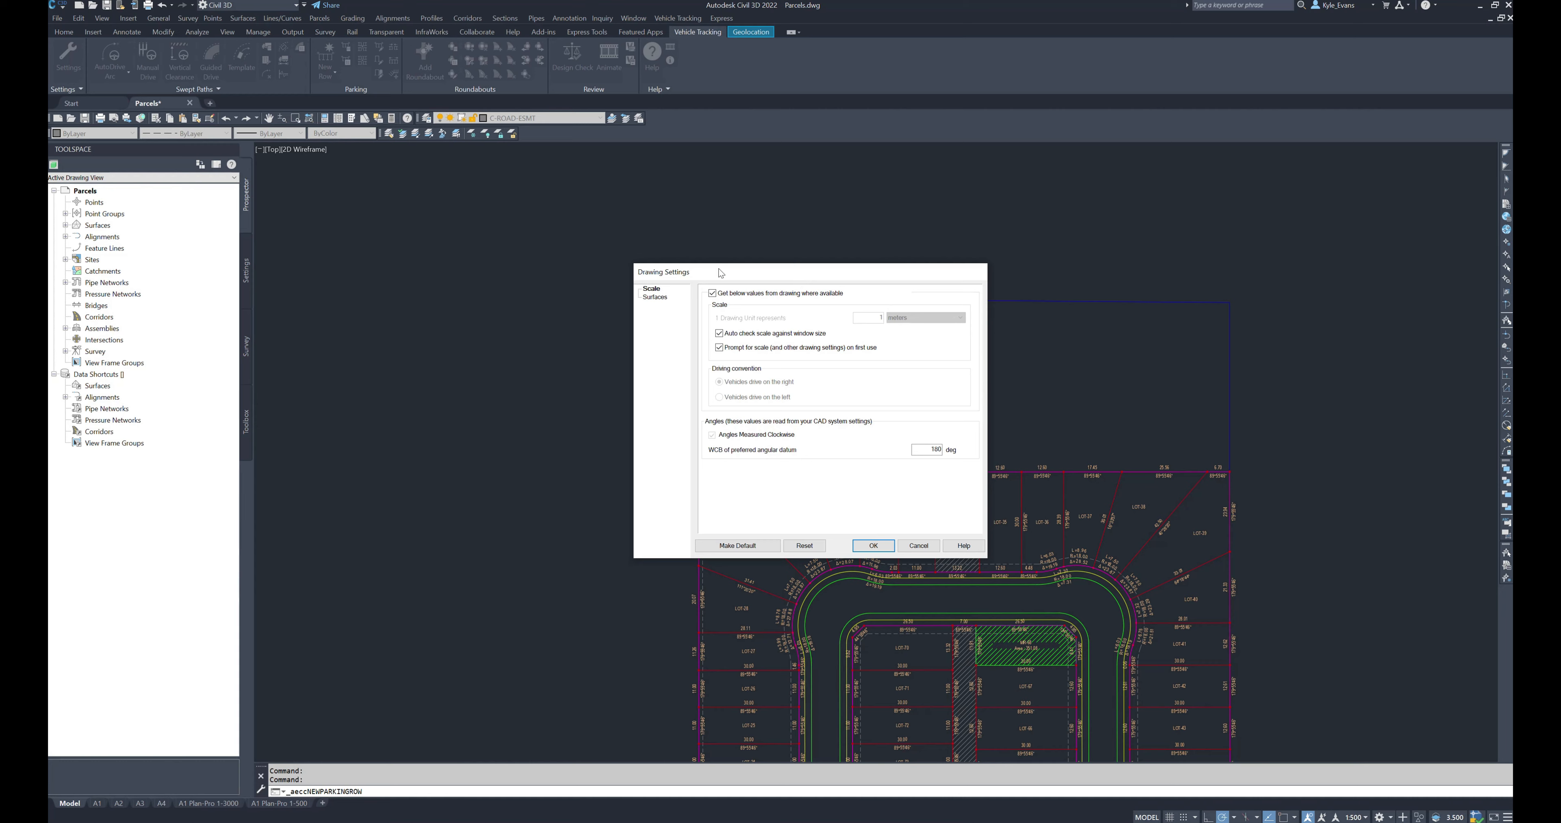
Step: Accept the drawing settings with Existing Ground as the existing surface and the final surface undefined
drag(722, 267, 676, 238)
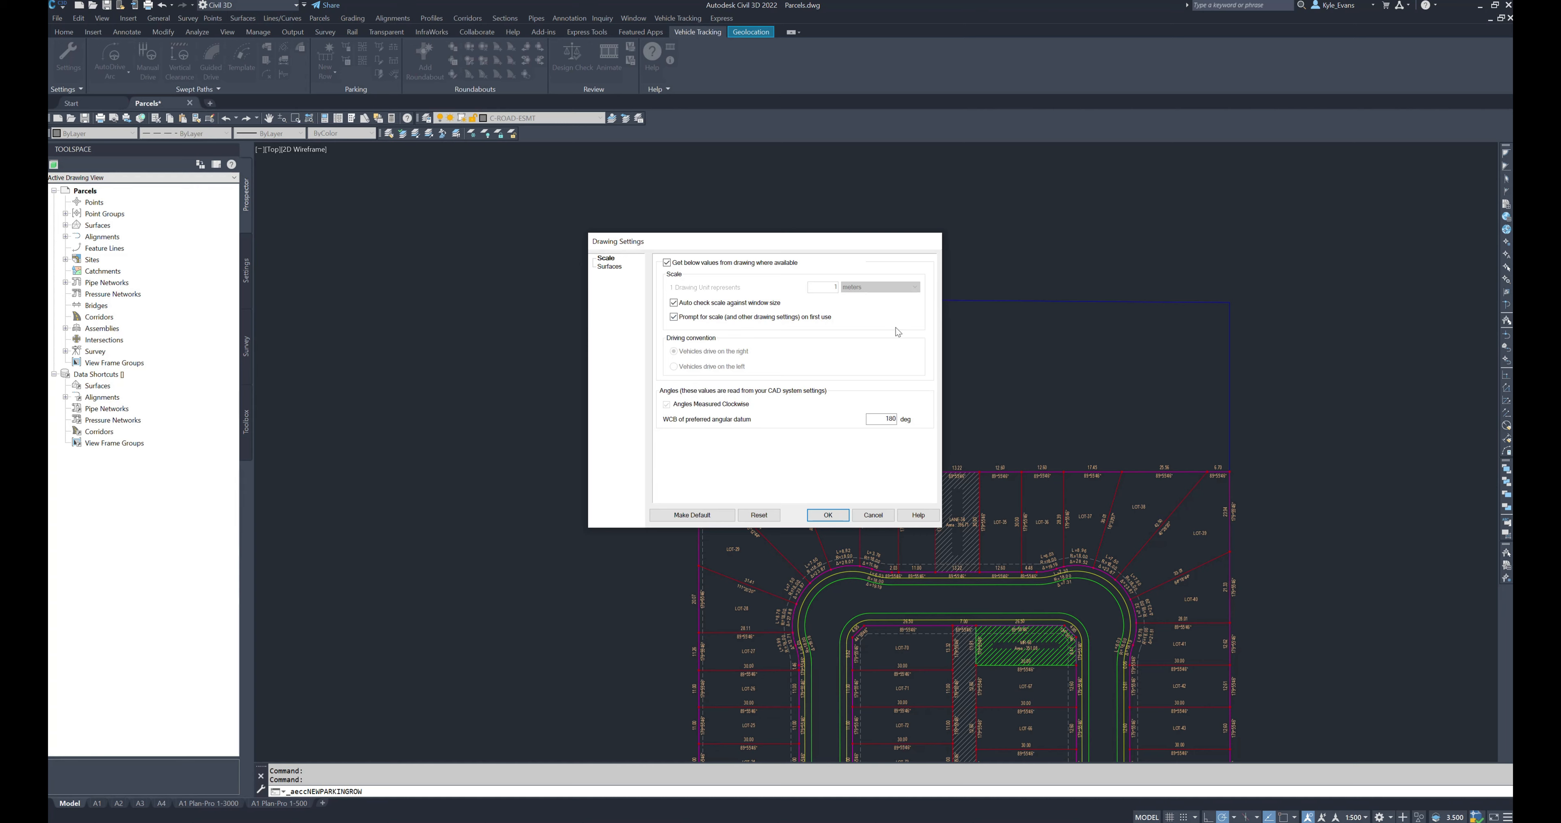
click(610, 266)
click(831, 277)
click(832, 292)
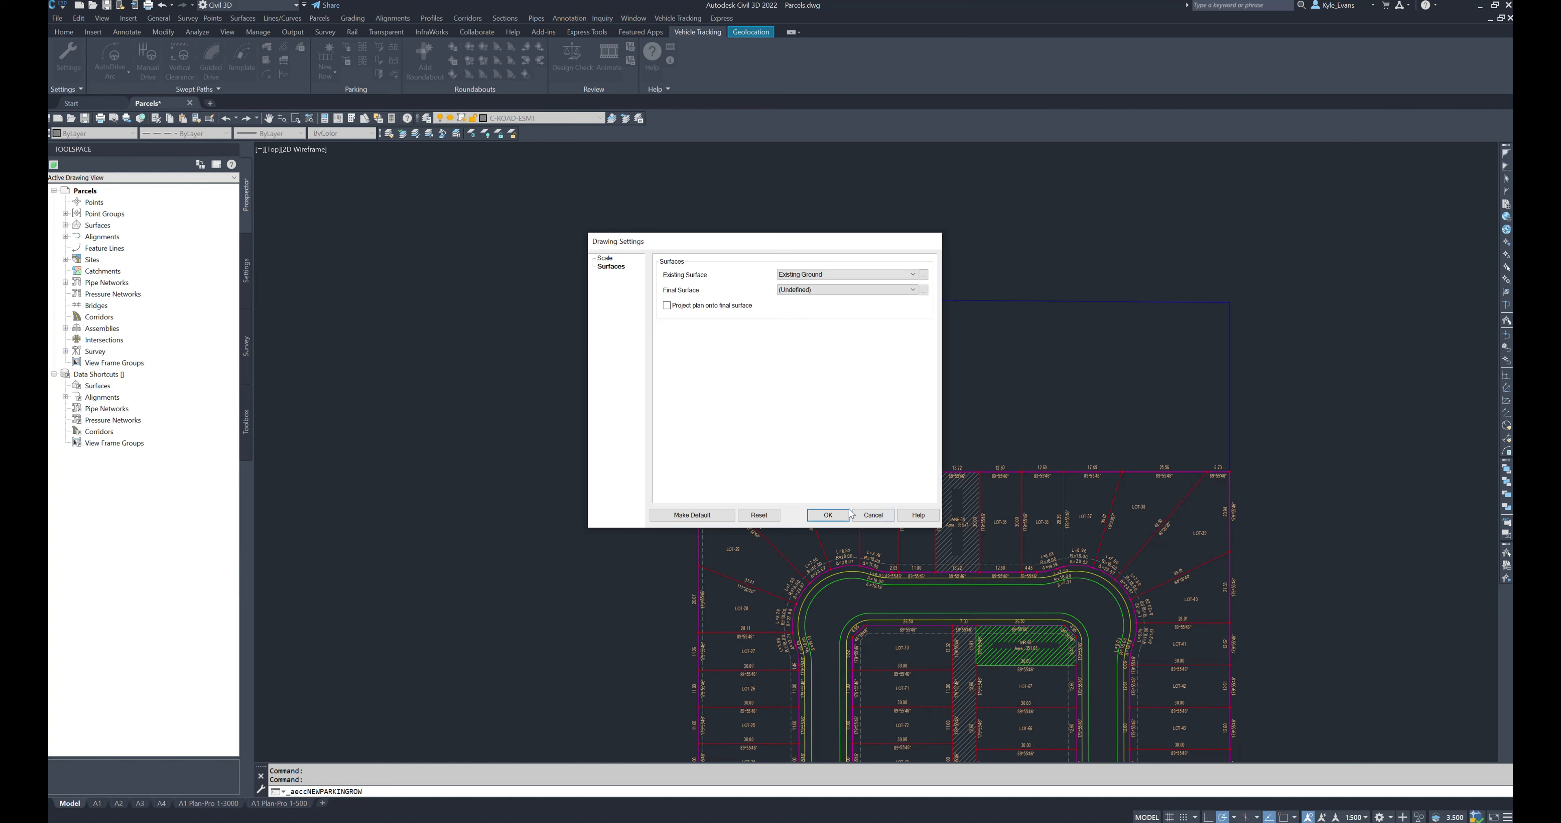
click(827, 516)
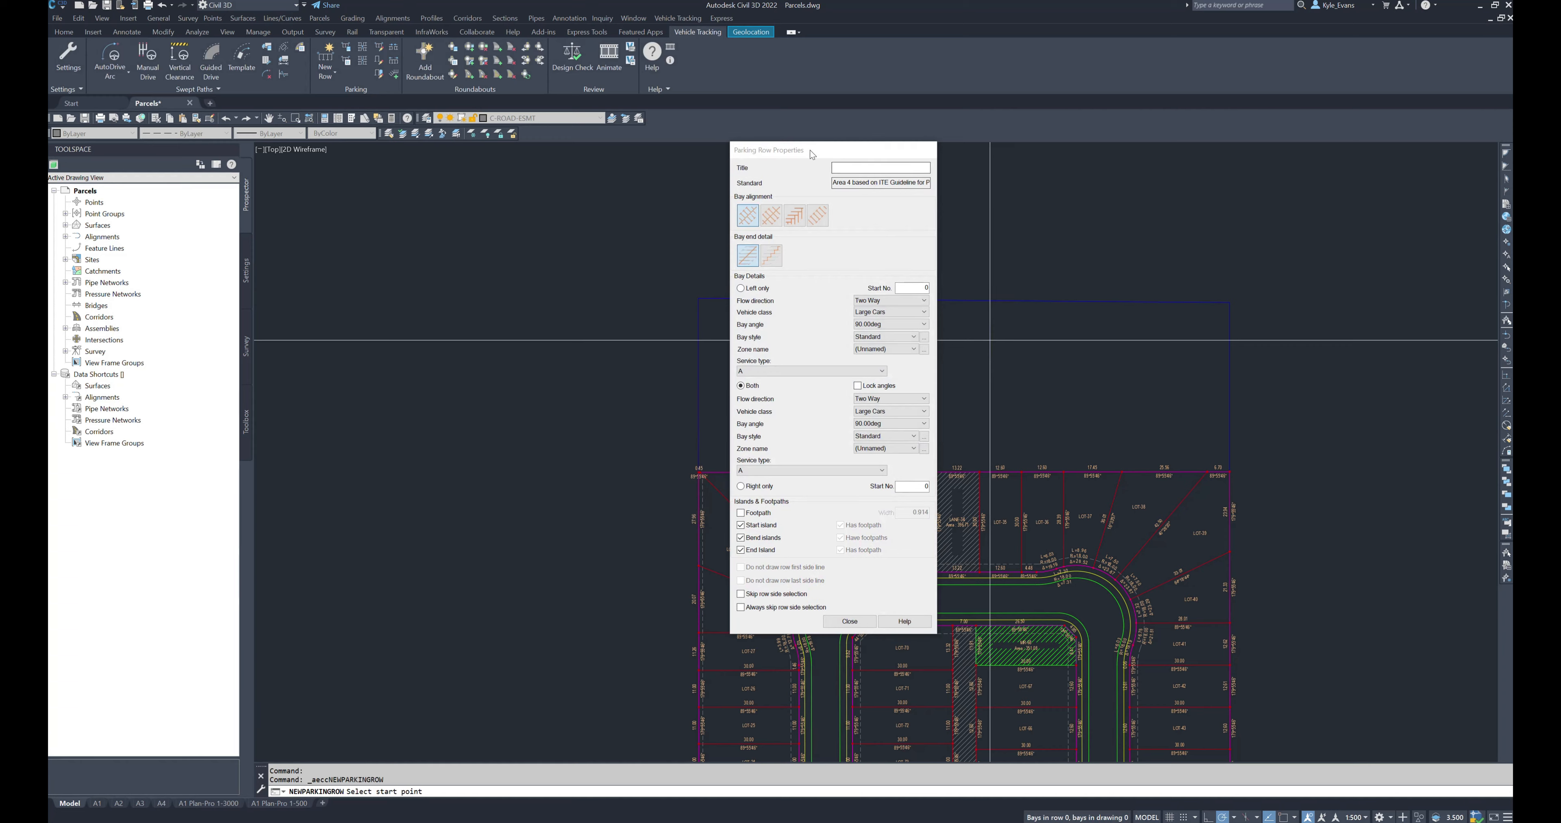
Step: Try the bay alignment options for the parking row and choose the second one
drag(827, 159, 523, 169)
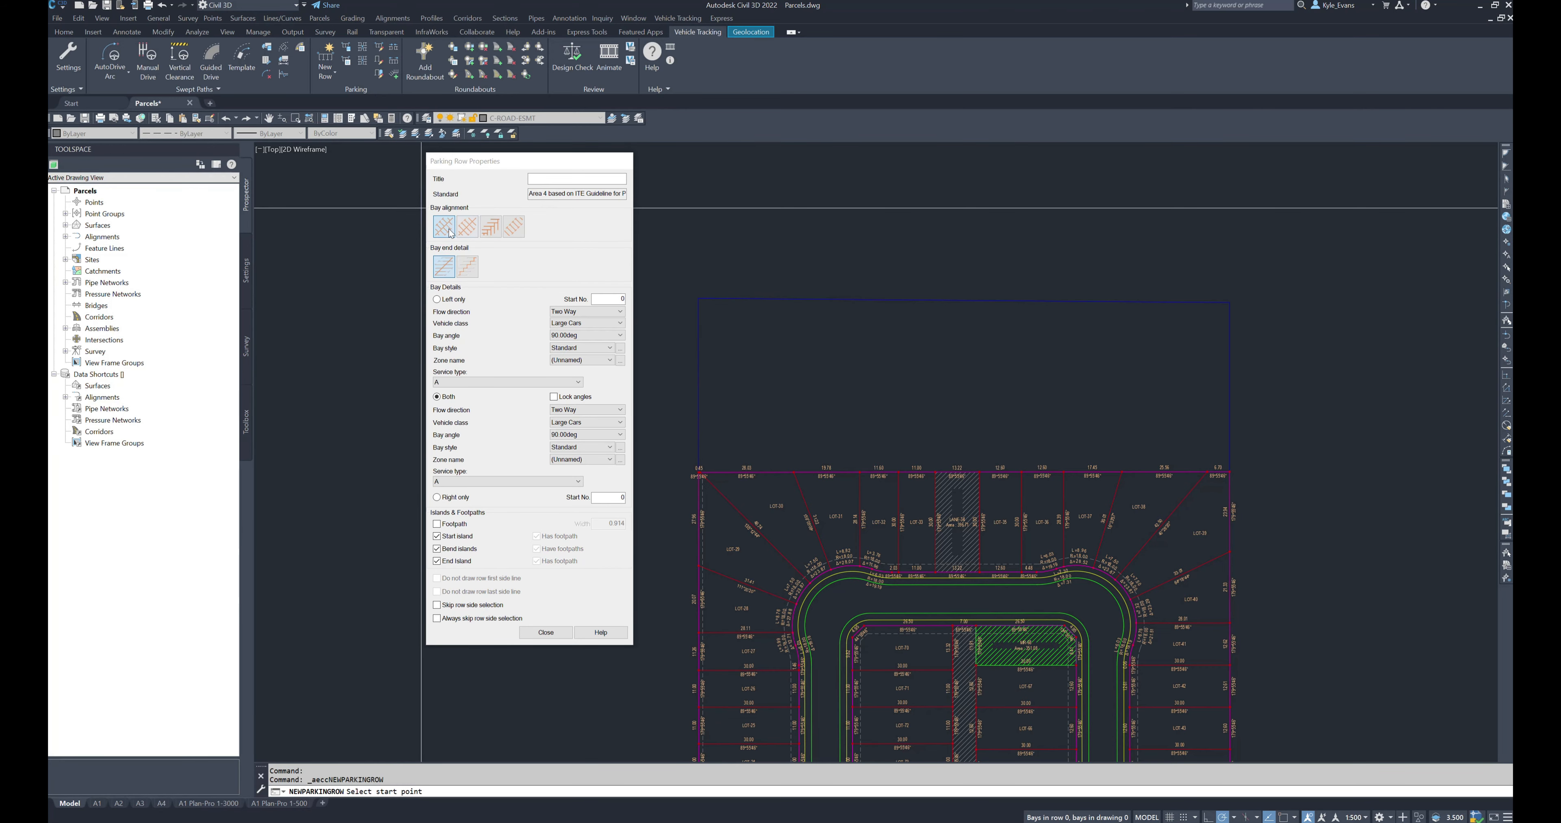
click(472, 232)
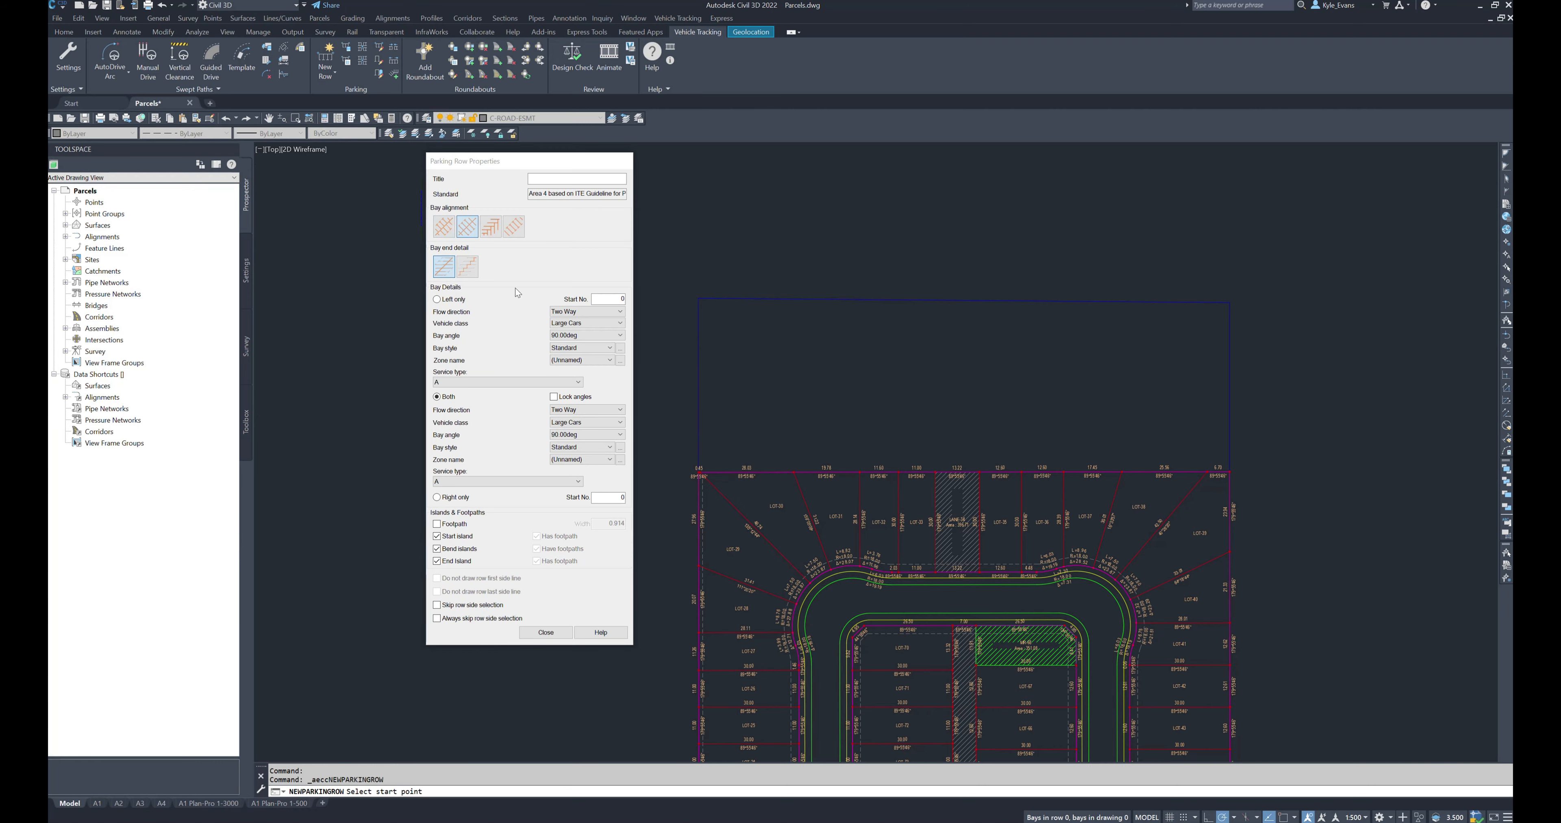
click(490, 228)
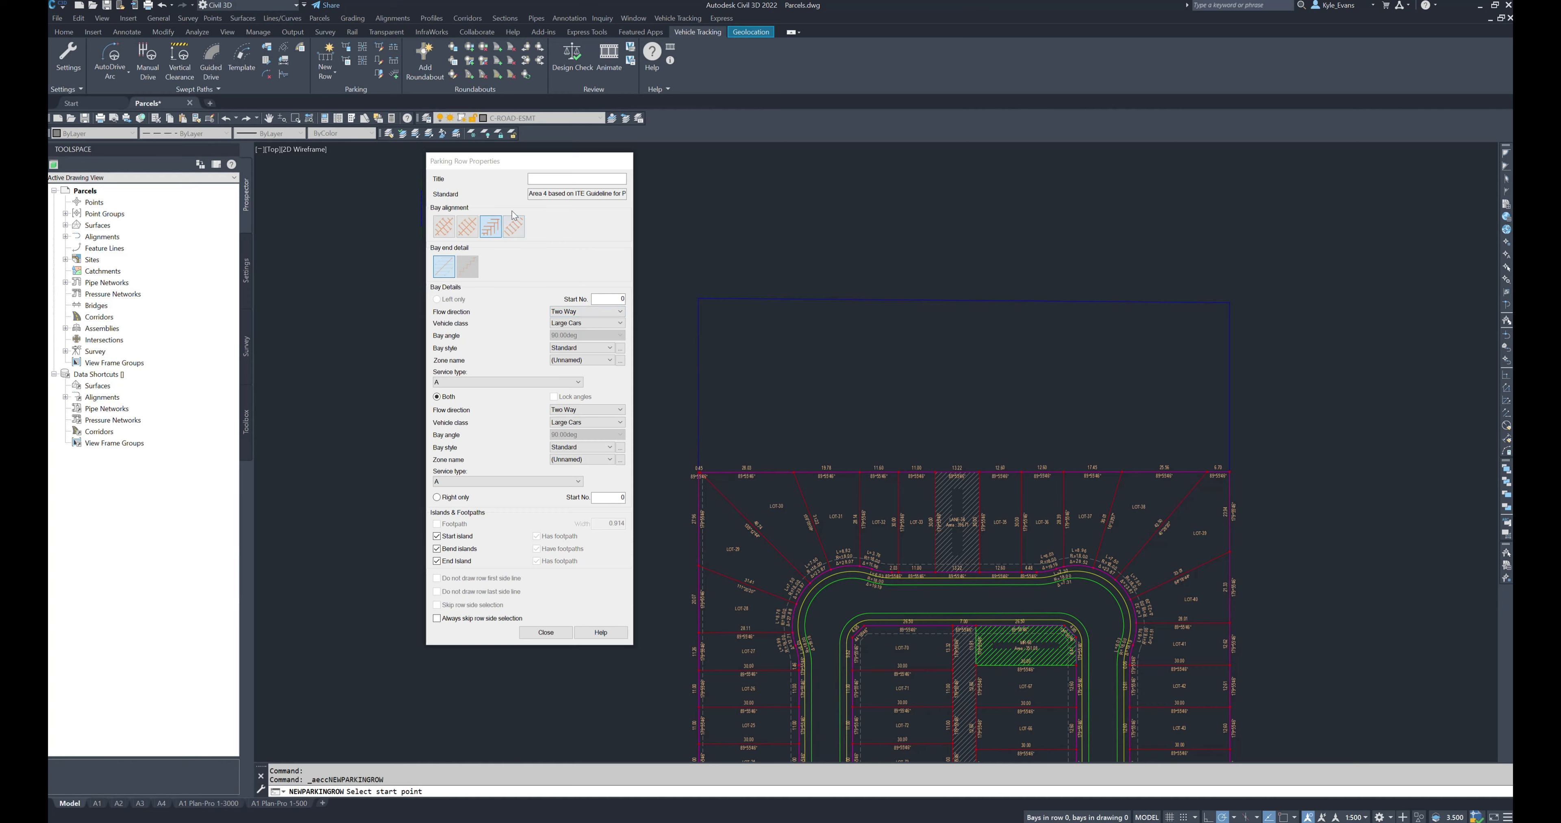
click(512, 227)
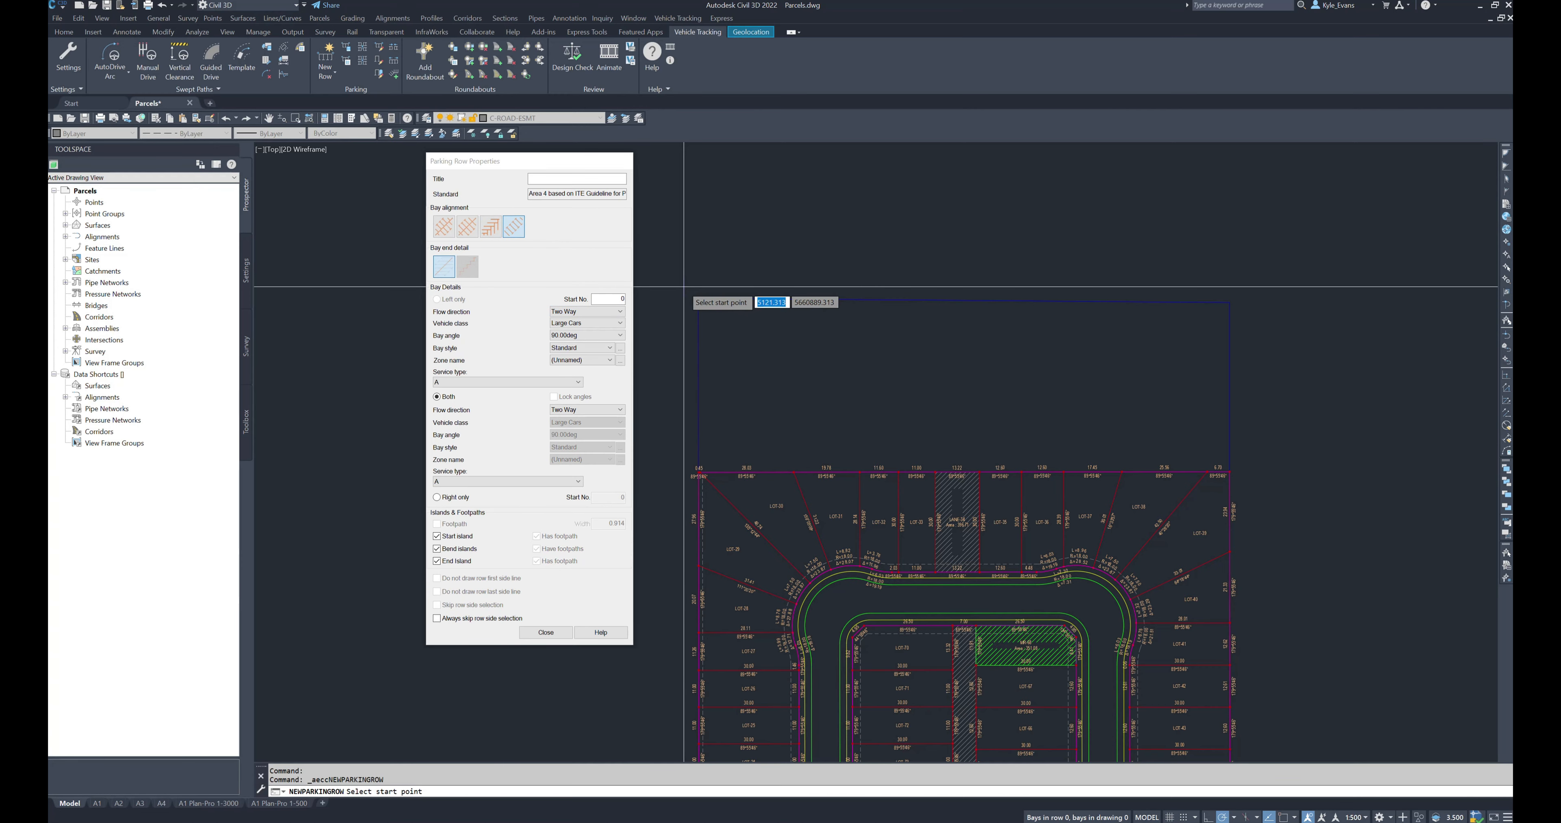
click(464, 232)
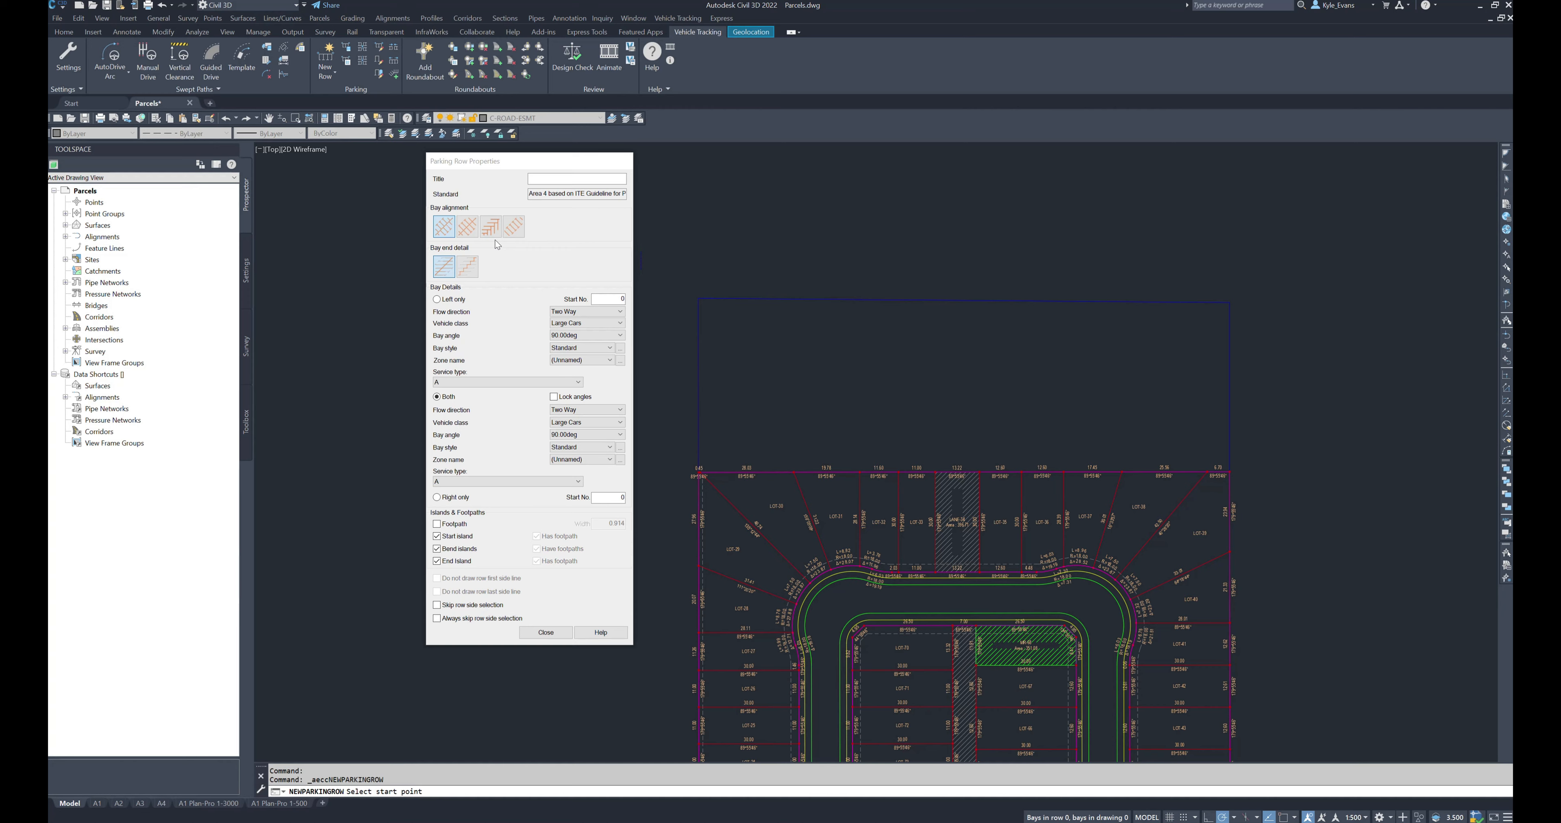
click(468, 230)
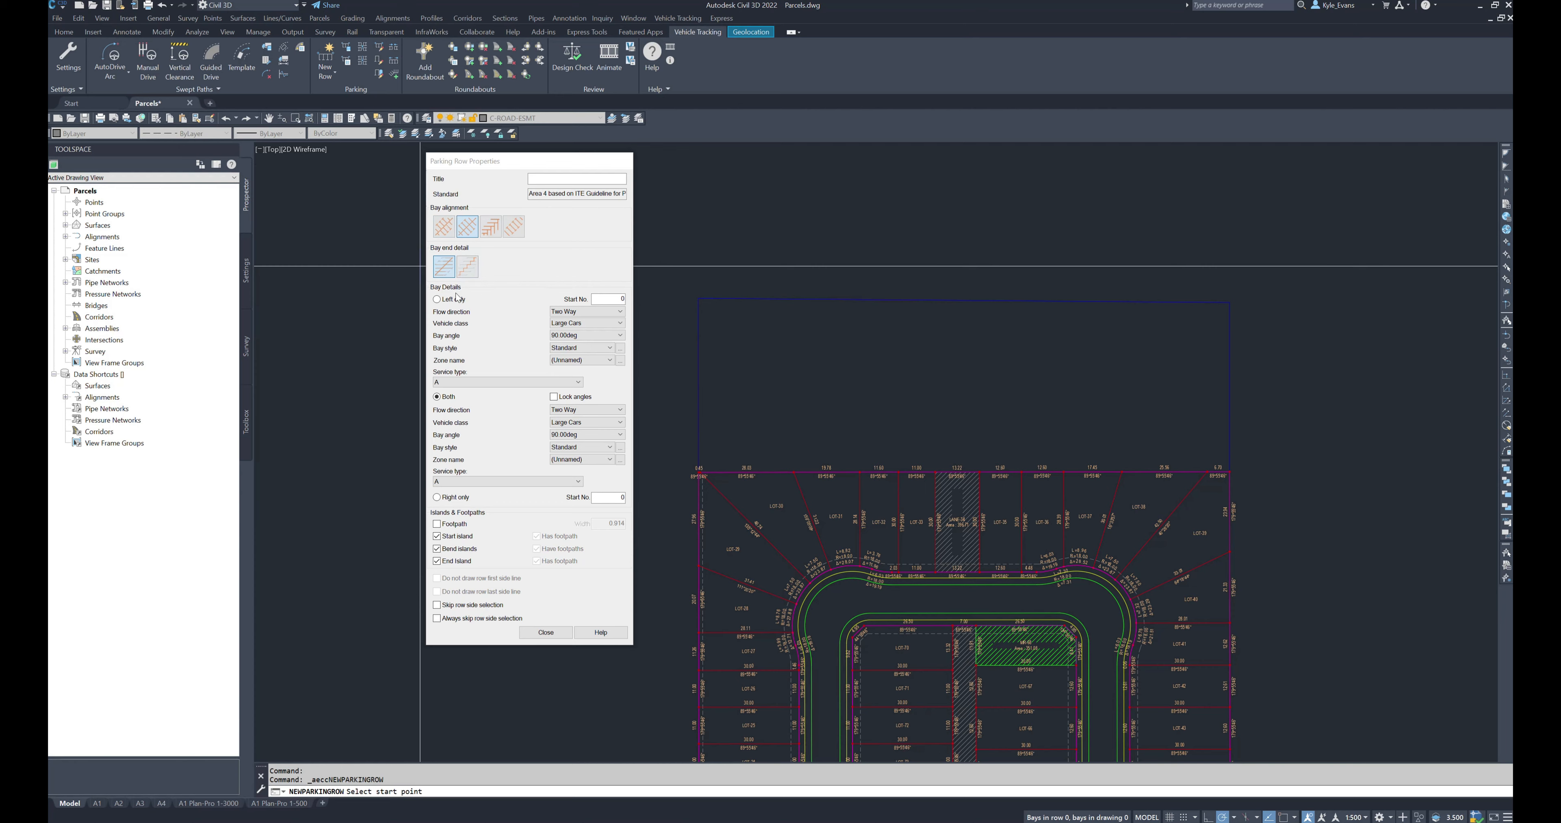
Step: Set the left-side bays to Two Way flow, the Large Cars vehicle class and a 90° bay angle
click(595, 312)
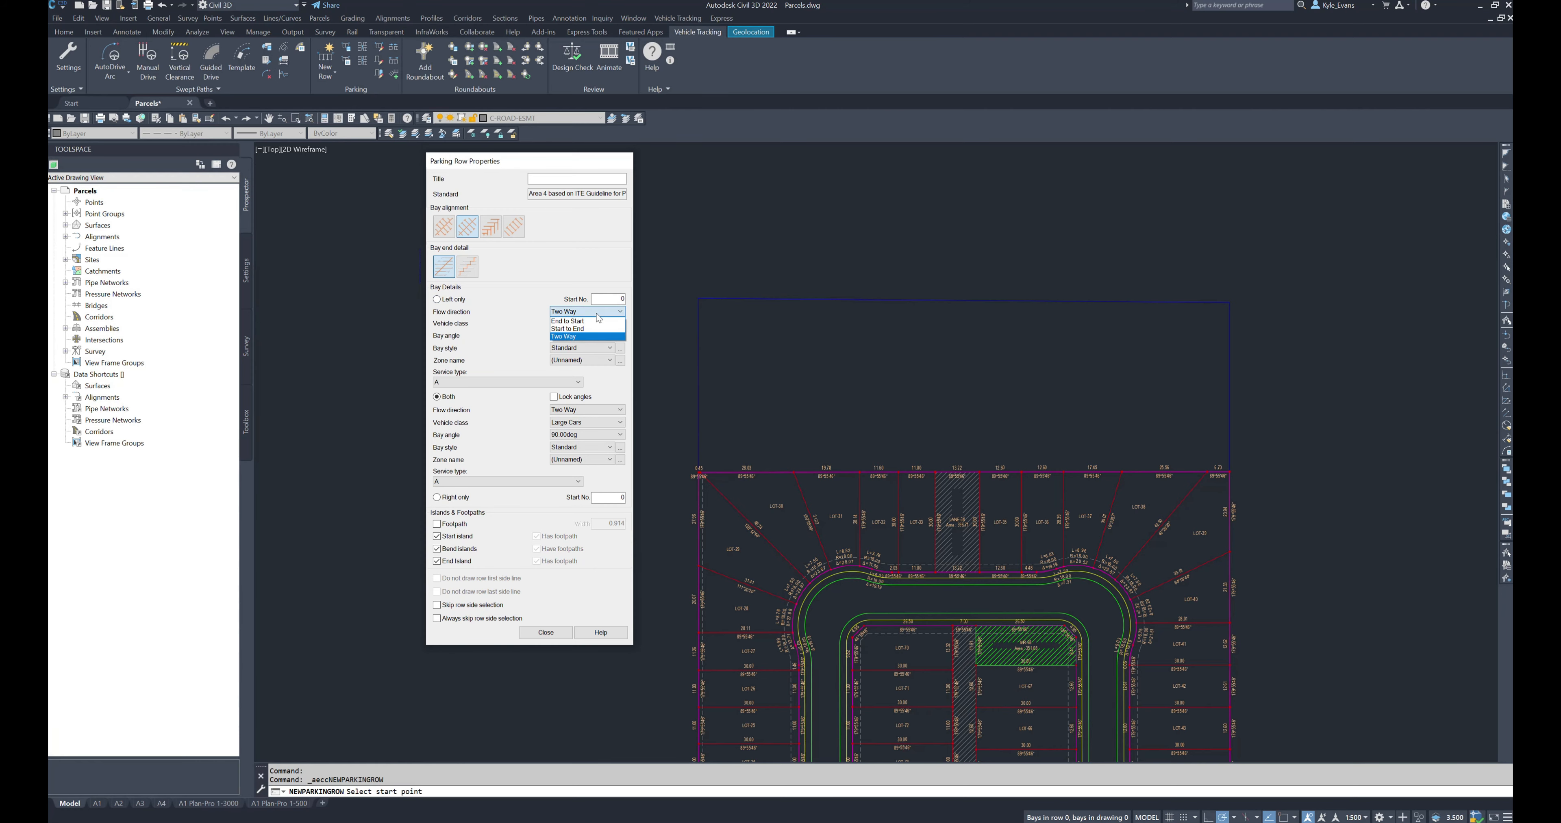
click(596, 314)
click(573, 326)
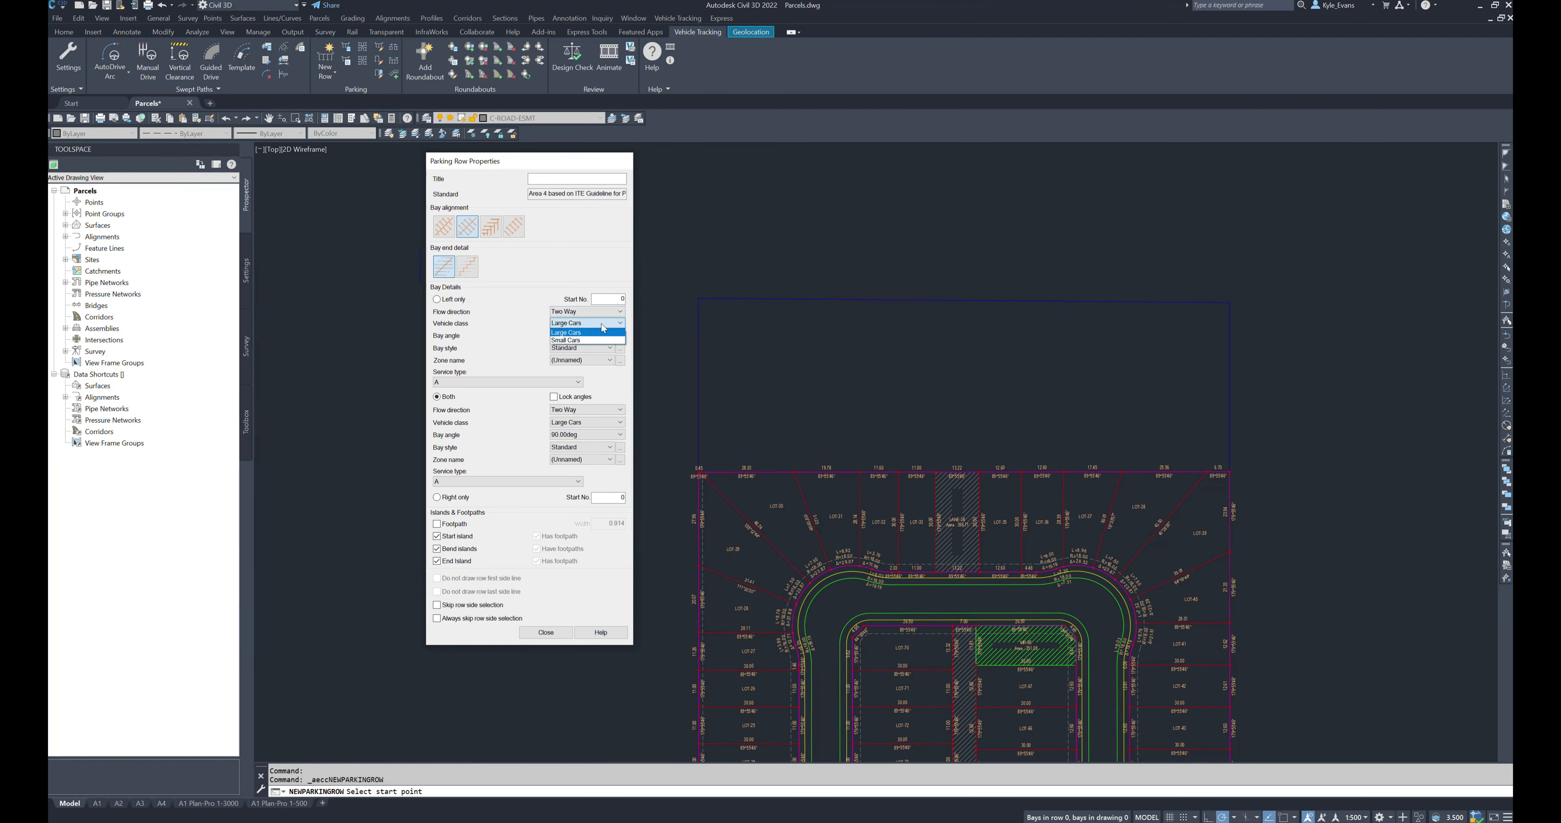
click(575, 259)
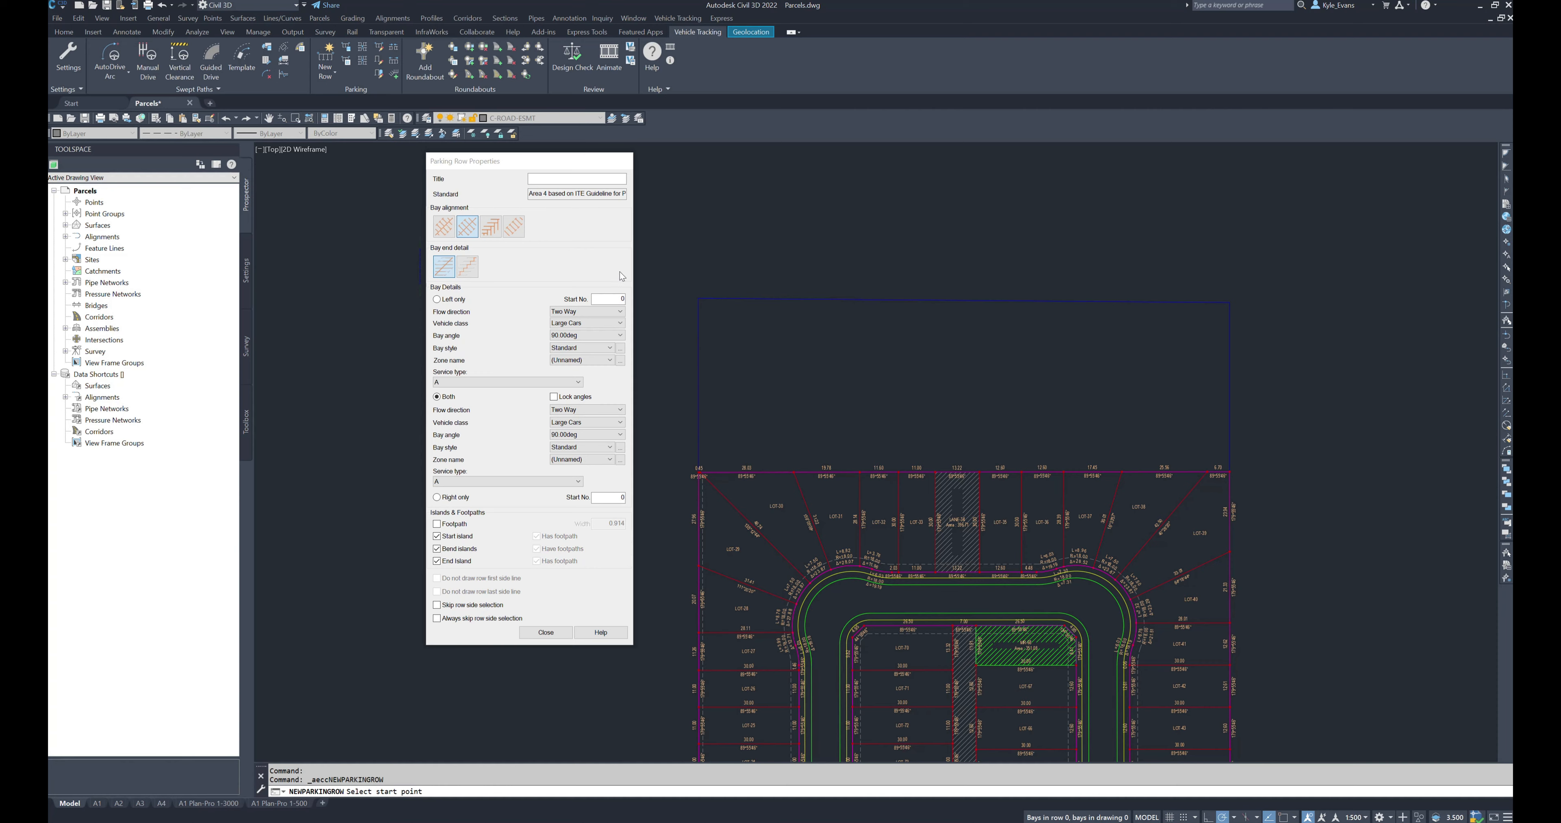
click(603, 335)
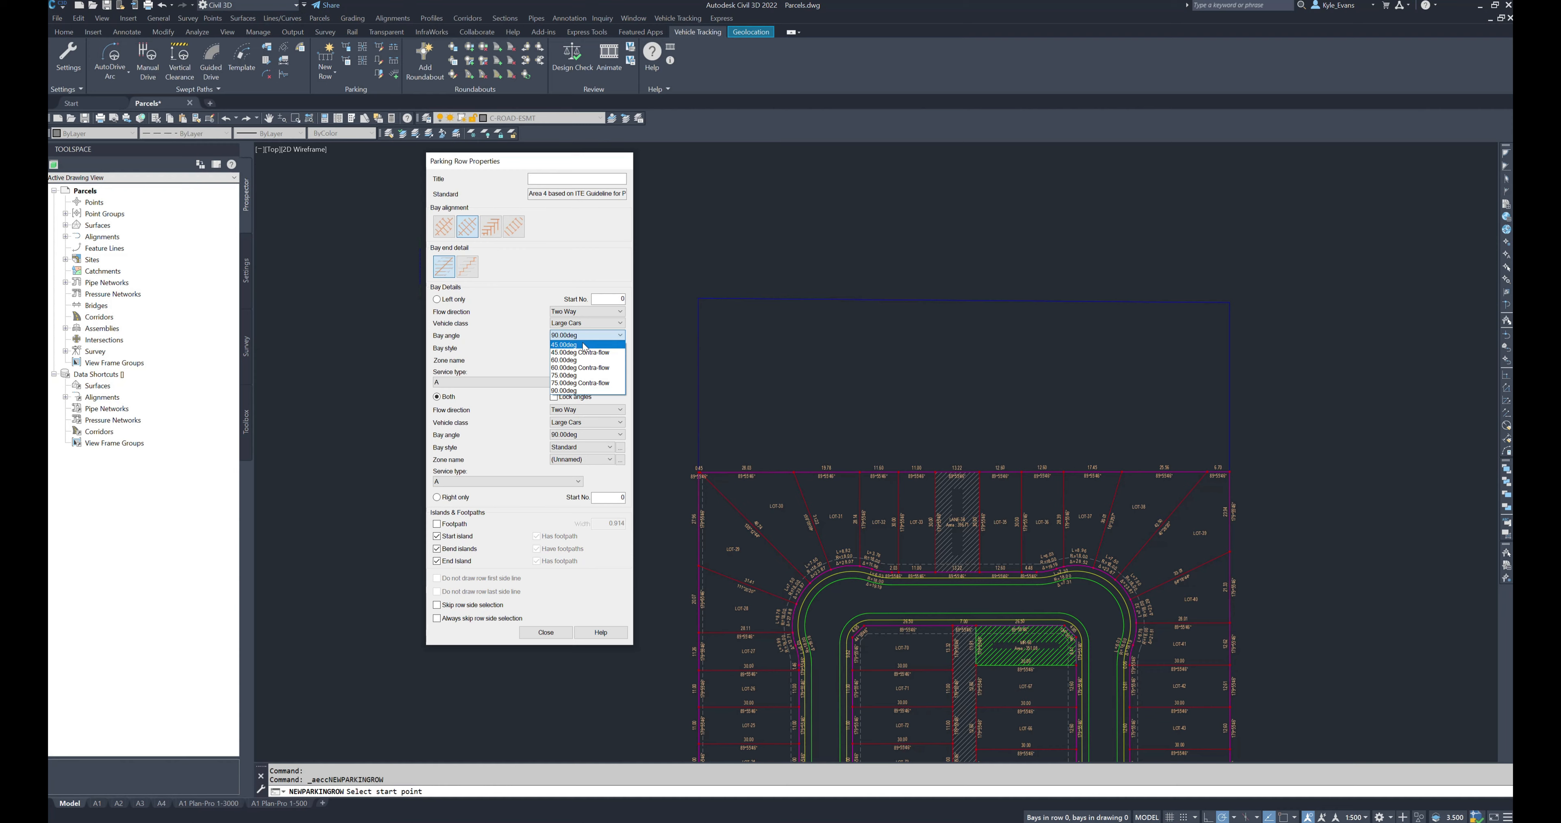
click(590, 392)
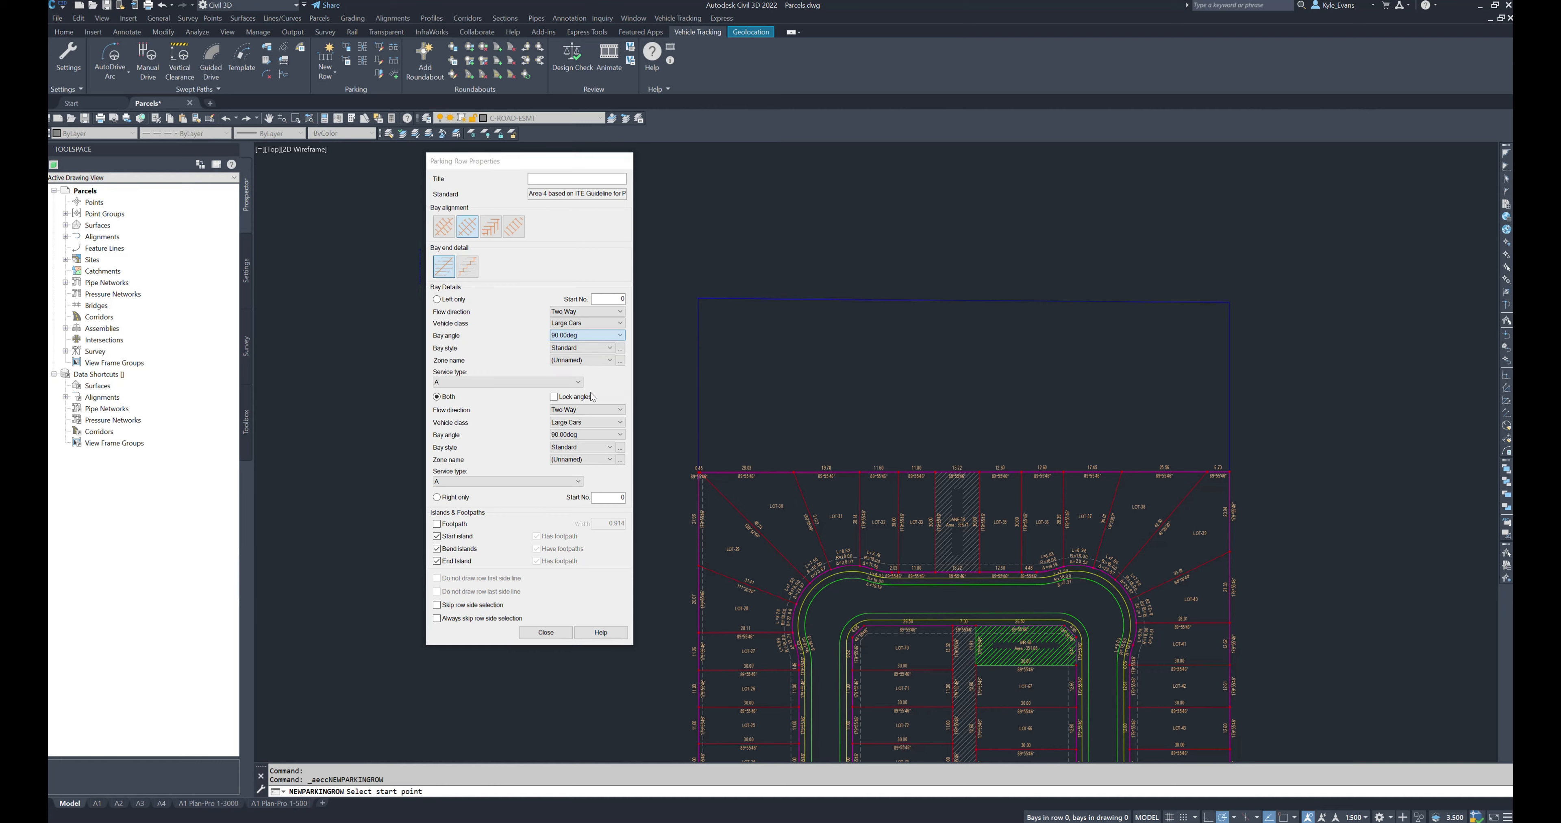
Step: Set the left-side bays to the Standard bay style, the (Unnamed) zone and service type A
click(575, 348)
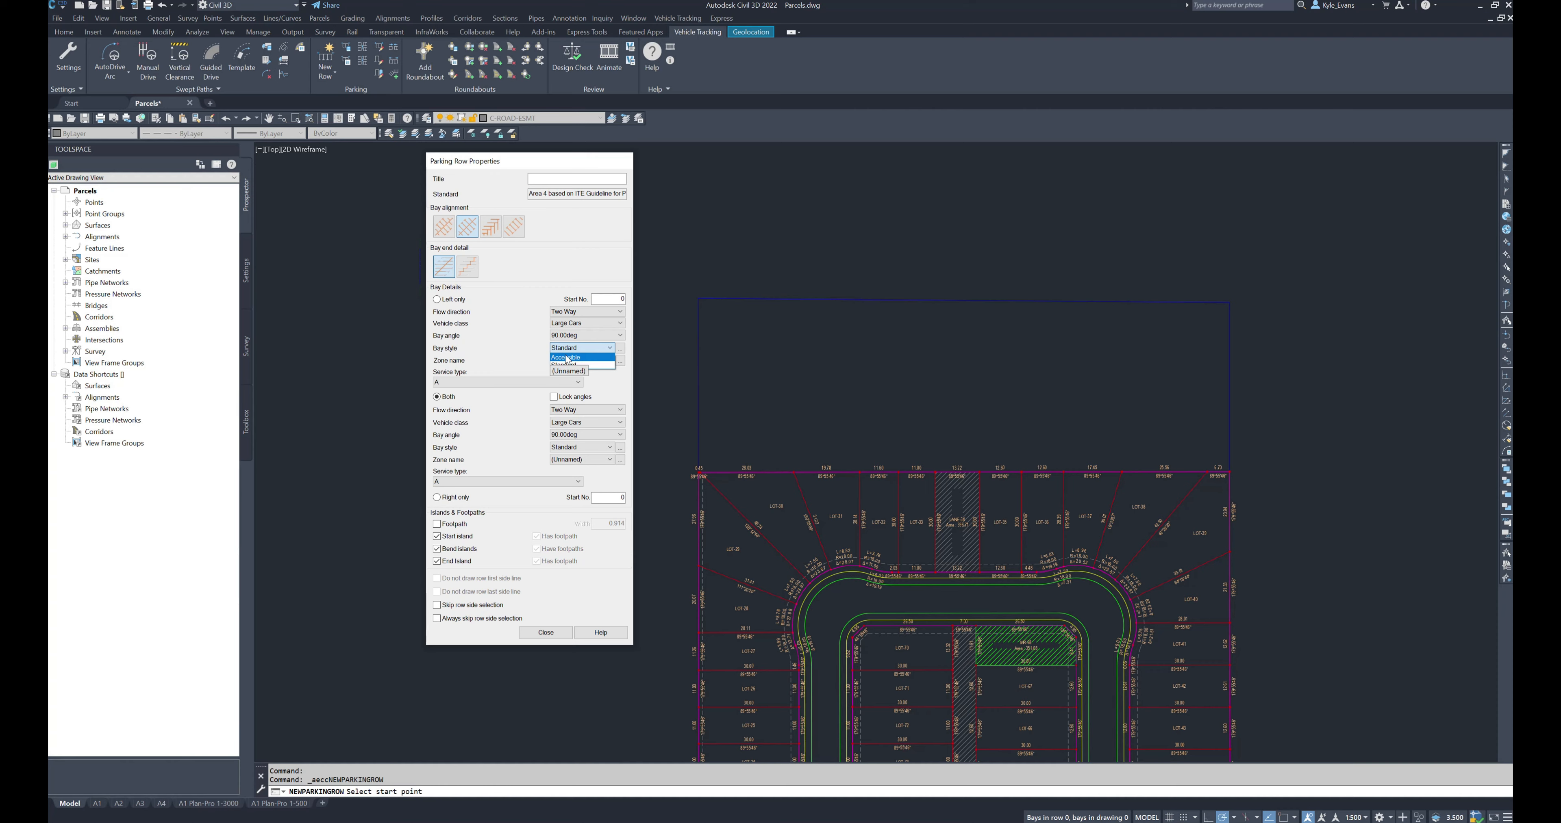
click(576, 363)
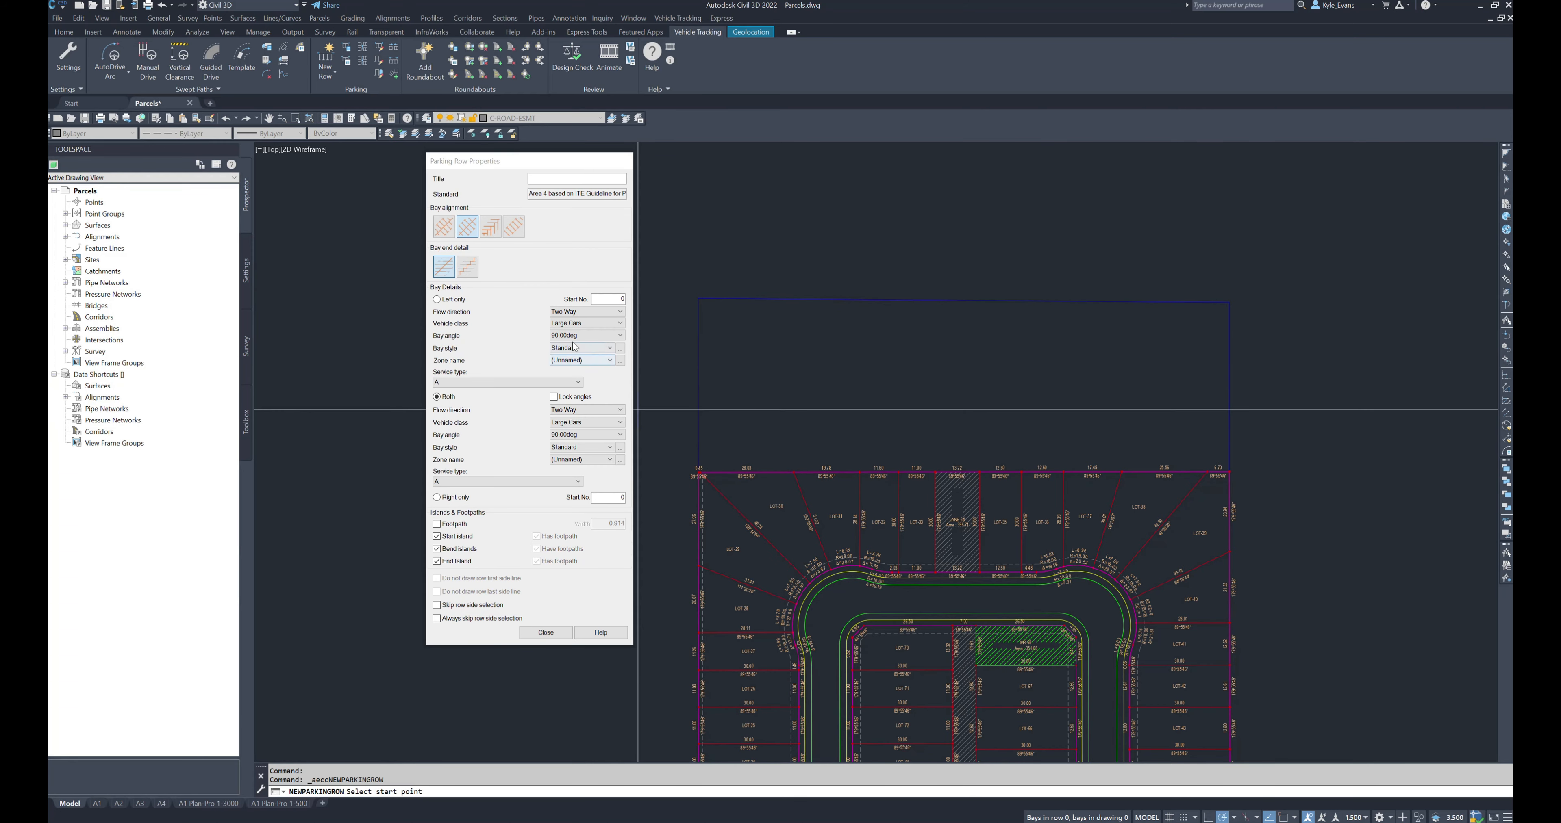
click(459, 384)
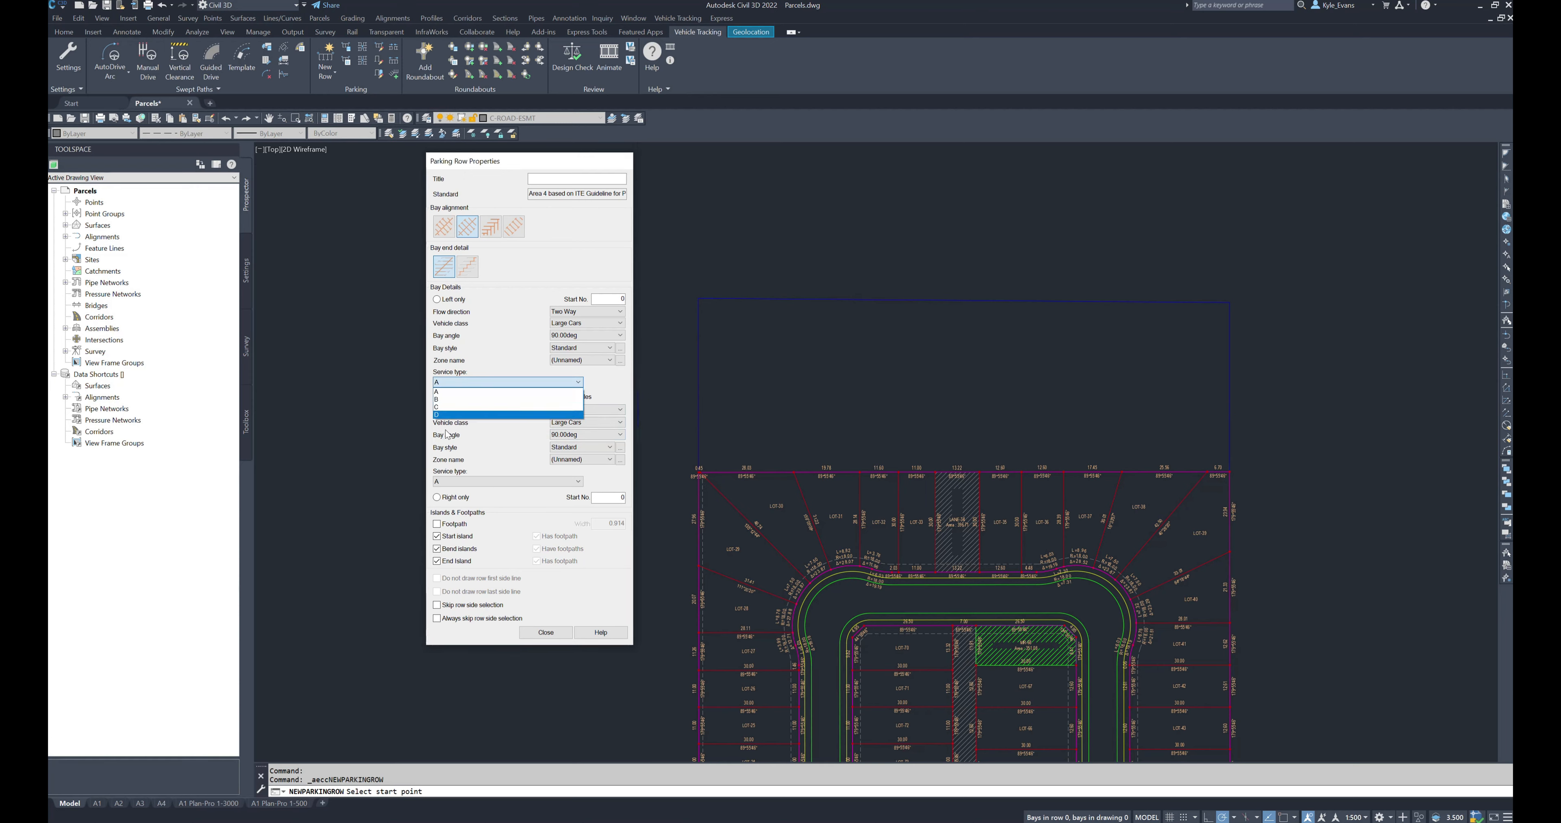
click(461, 392)
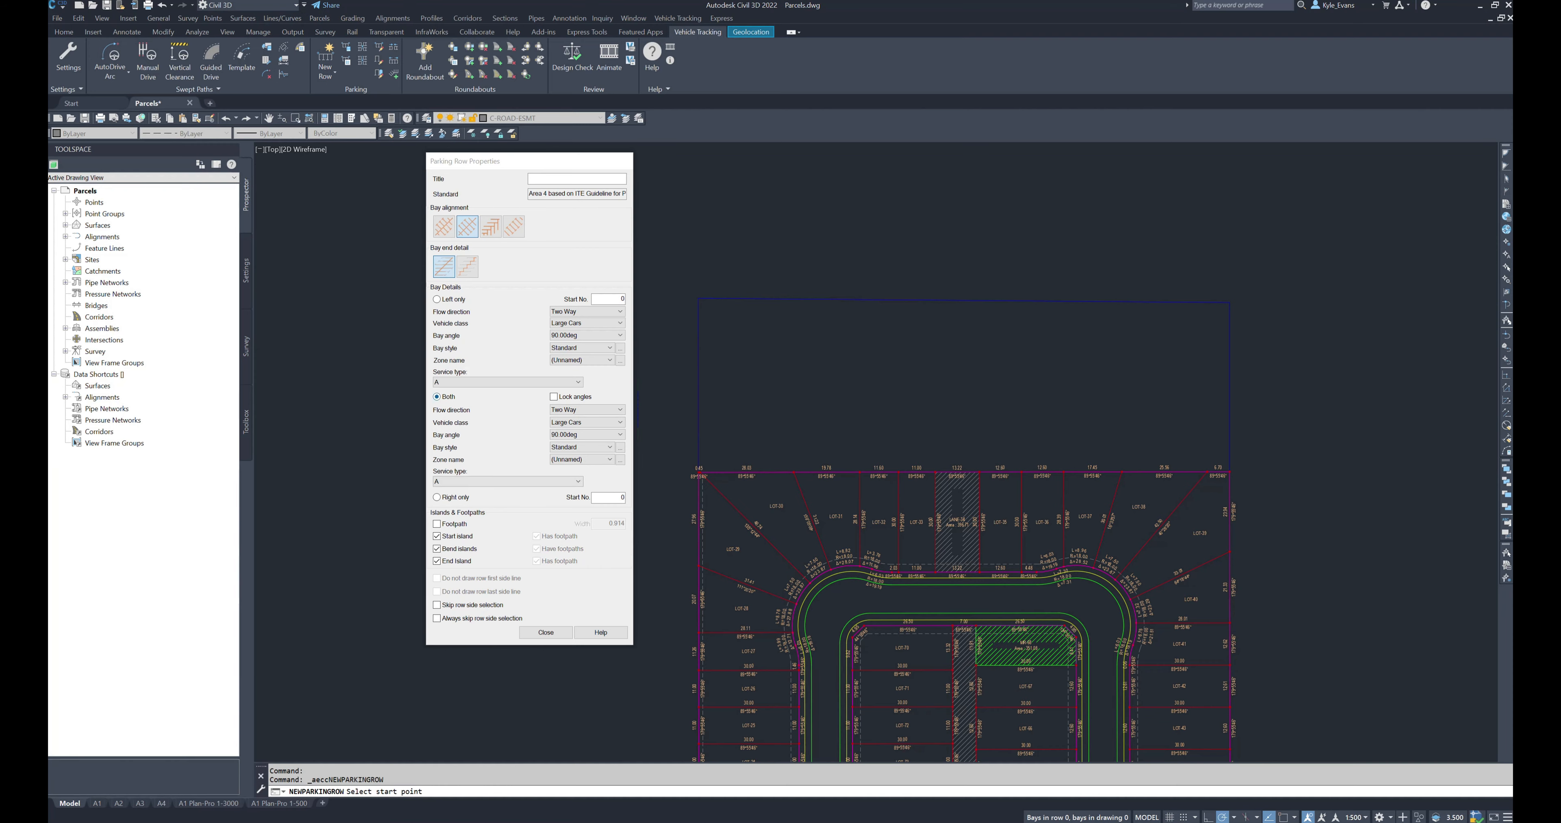
Step: Keep bays on both sides of the row, enable skipping the row side selection, and add a footpath 1.5 wide
click(465, 300)
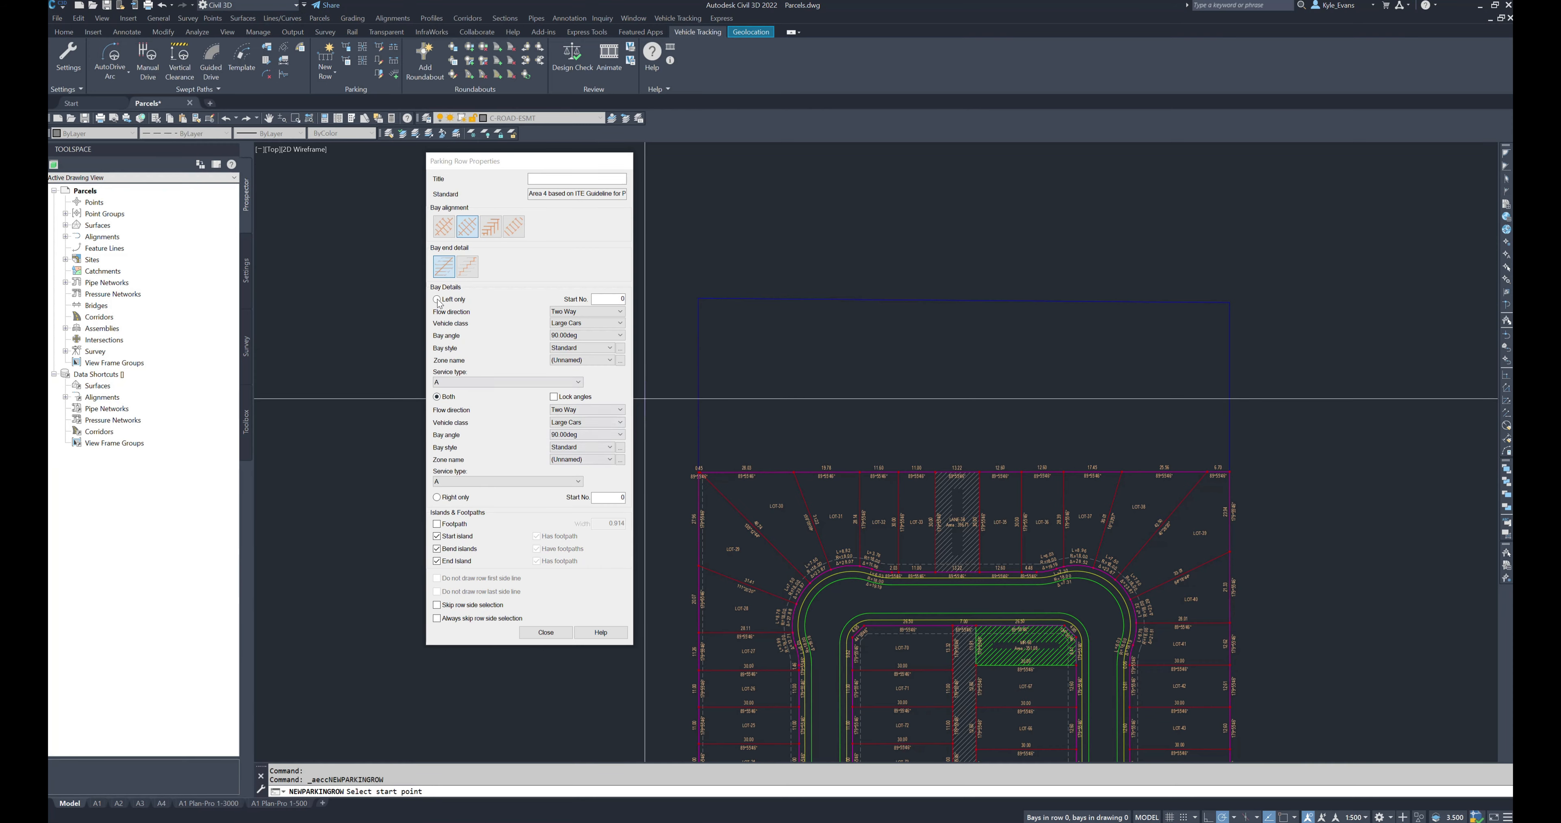
click(449, 397)
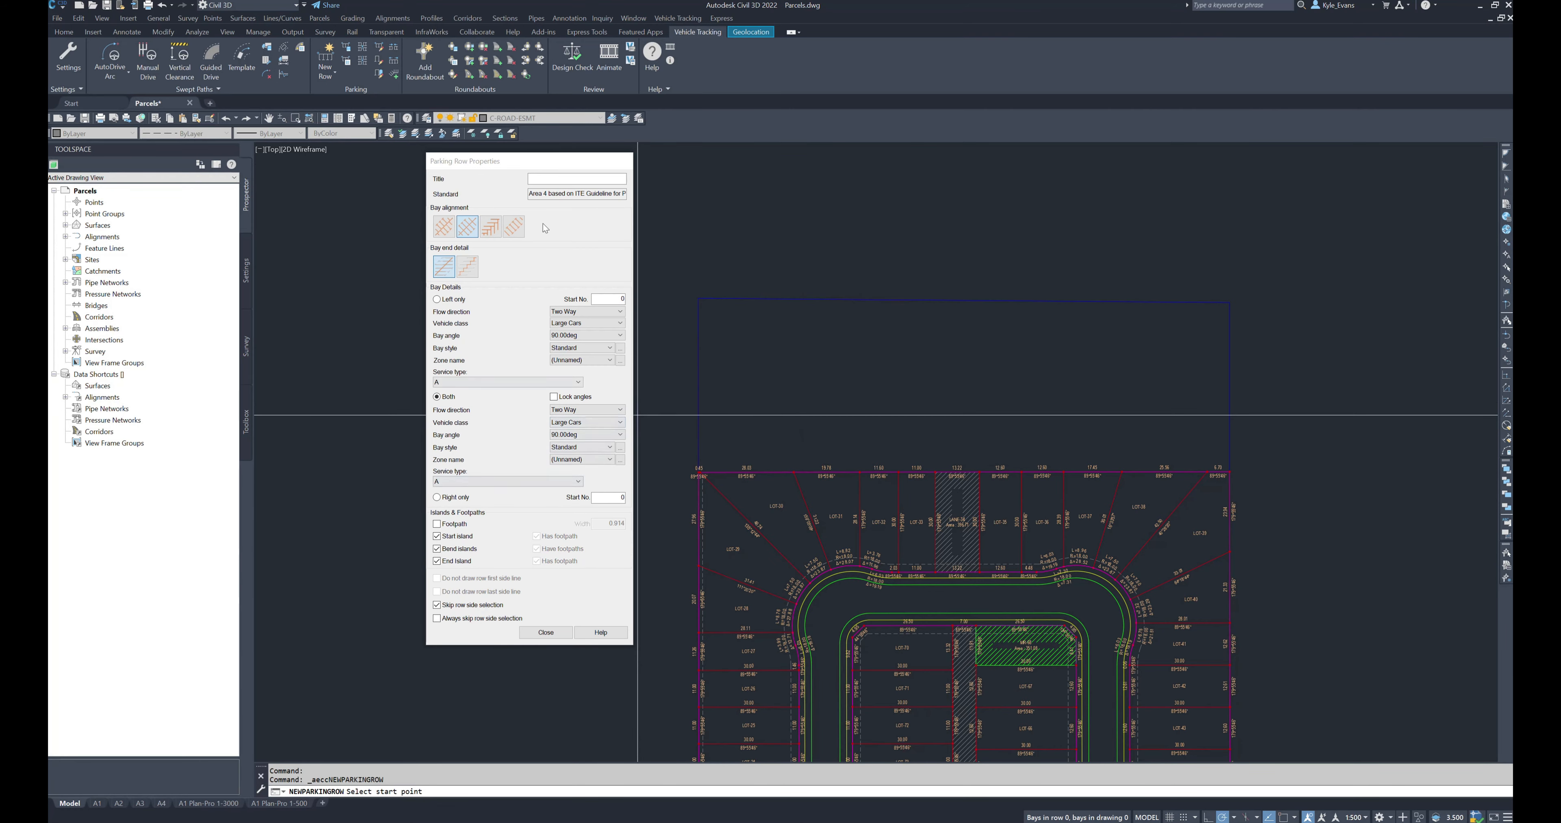
click(455, 525)
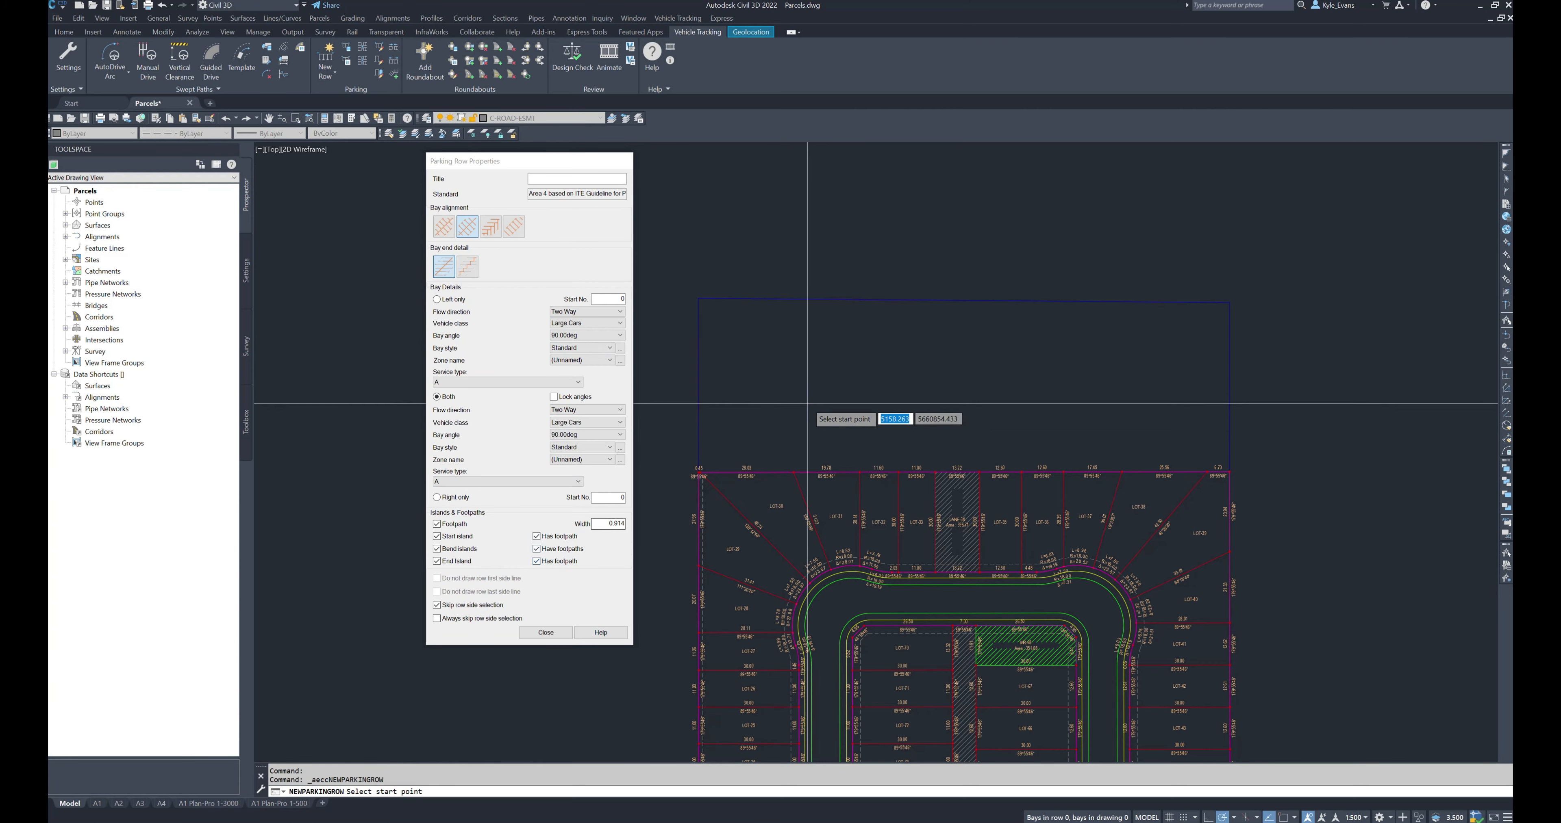
double_click(600, 525)
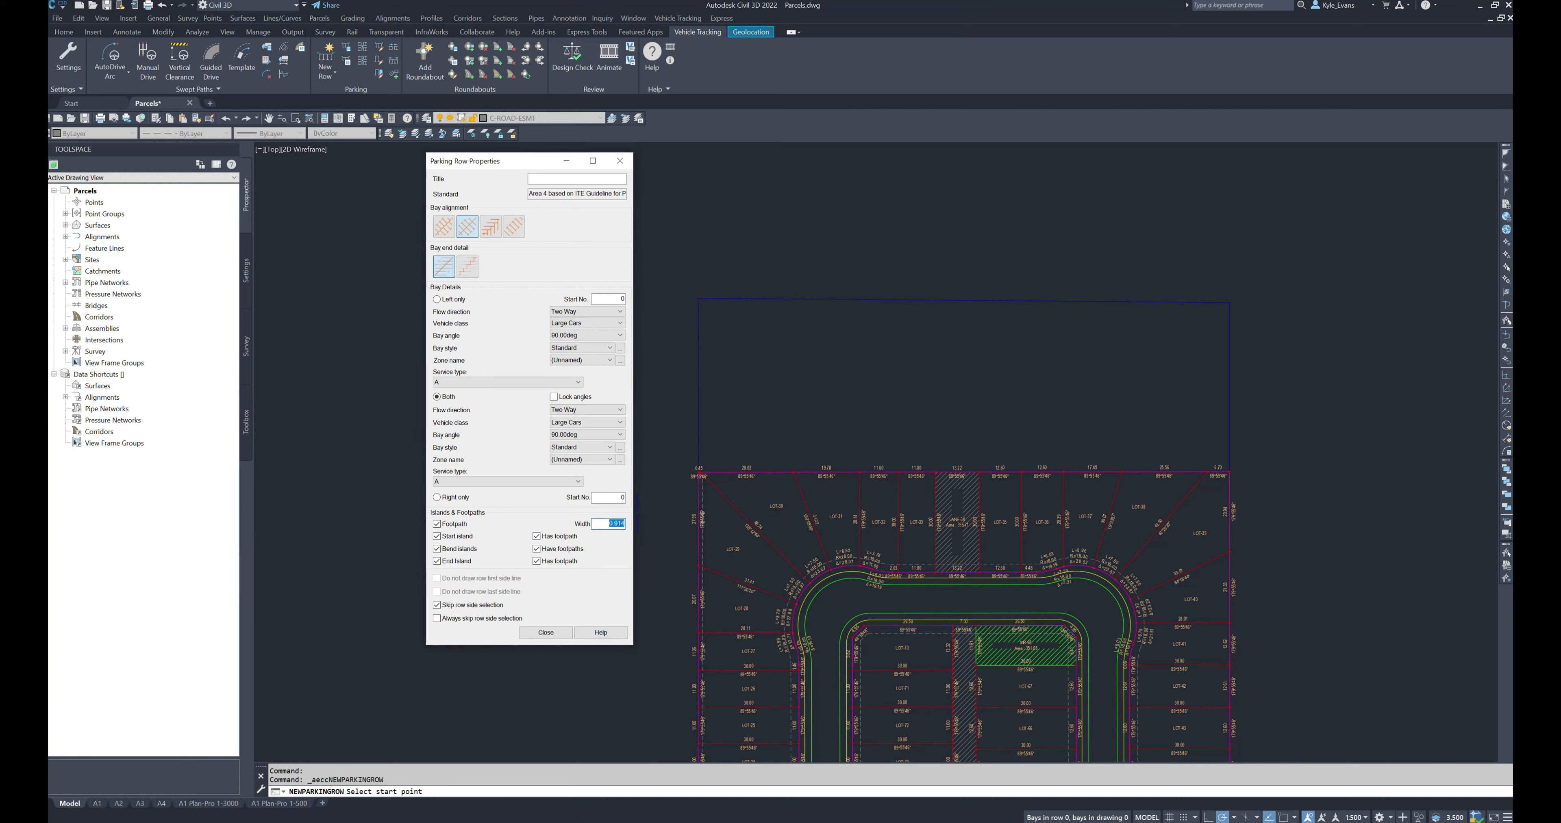
text(1.5)
double_click(597, 524)
key(shift+Tab)
click(557, 633)
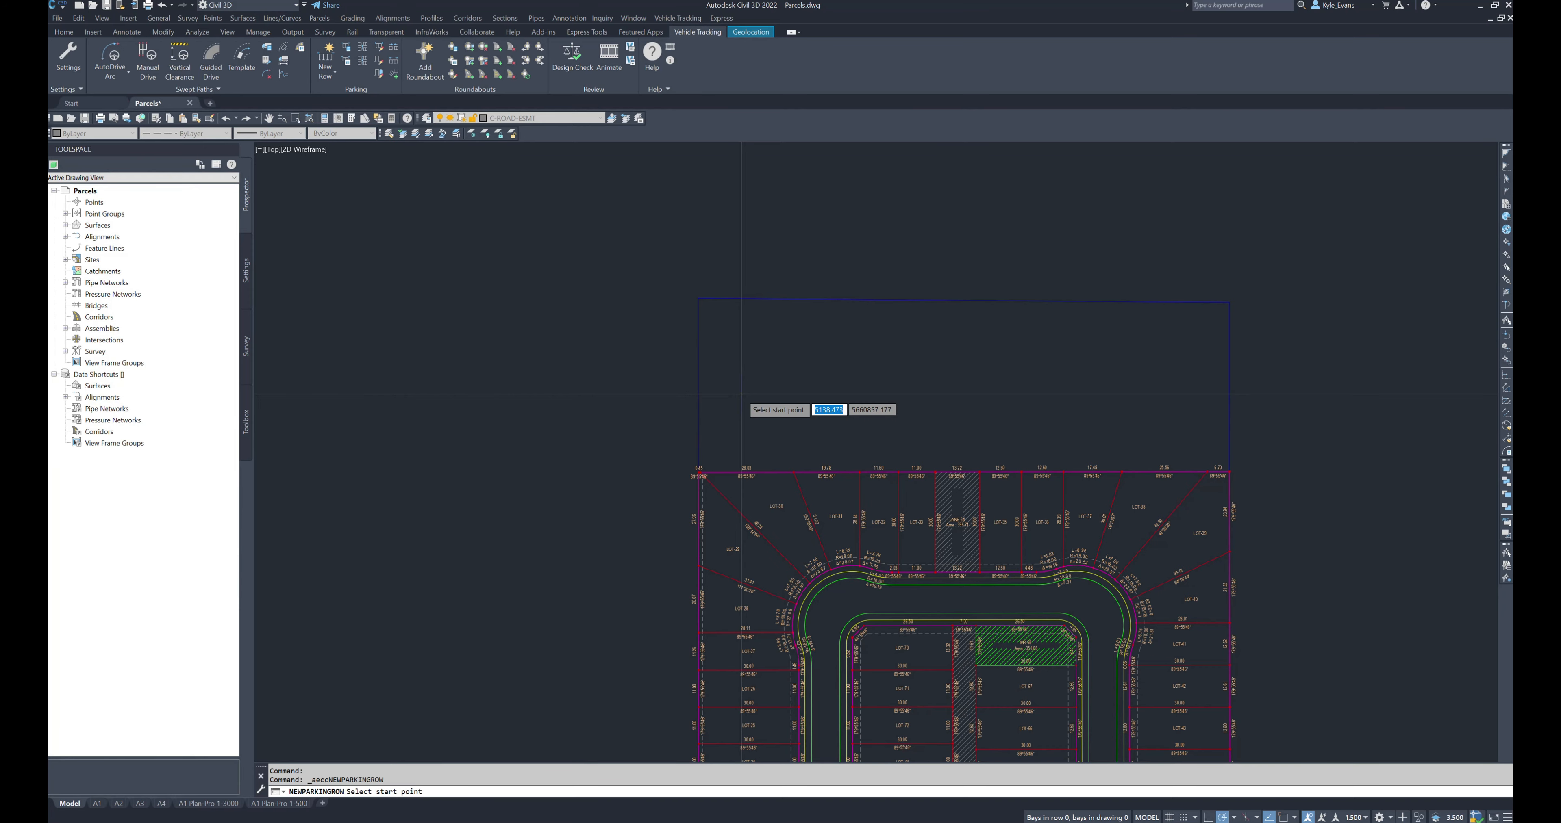
Step: Place a straight parking row about 69 m long, running east from just inside the empty area's west boundary
scroll(694, 432, up, 2)
click(705, 414)
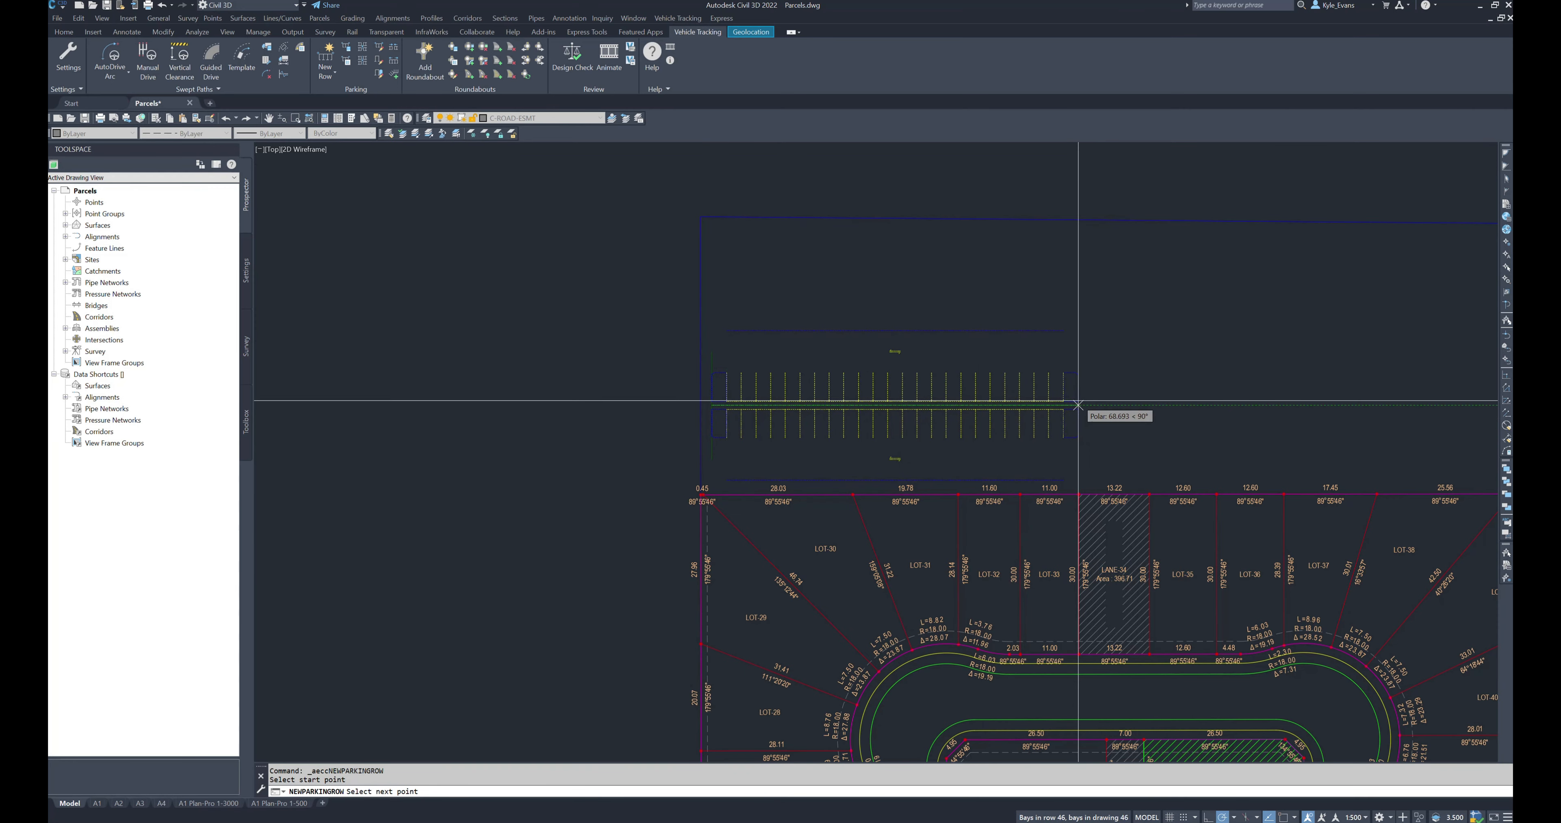
click(1078, 404)
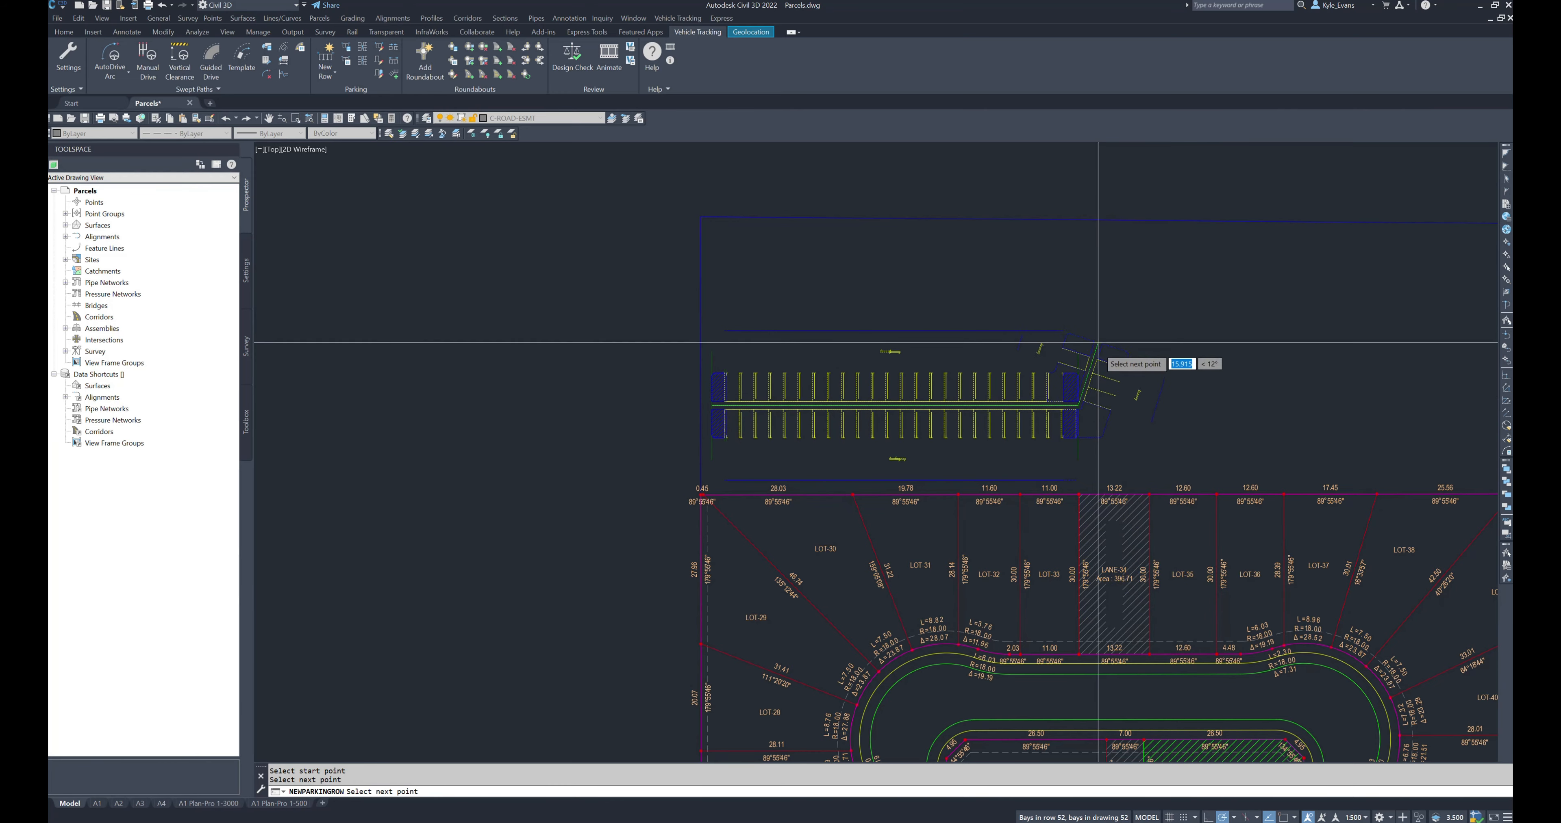
key(Return)
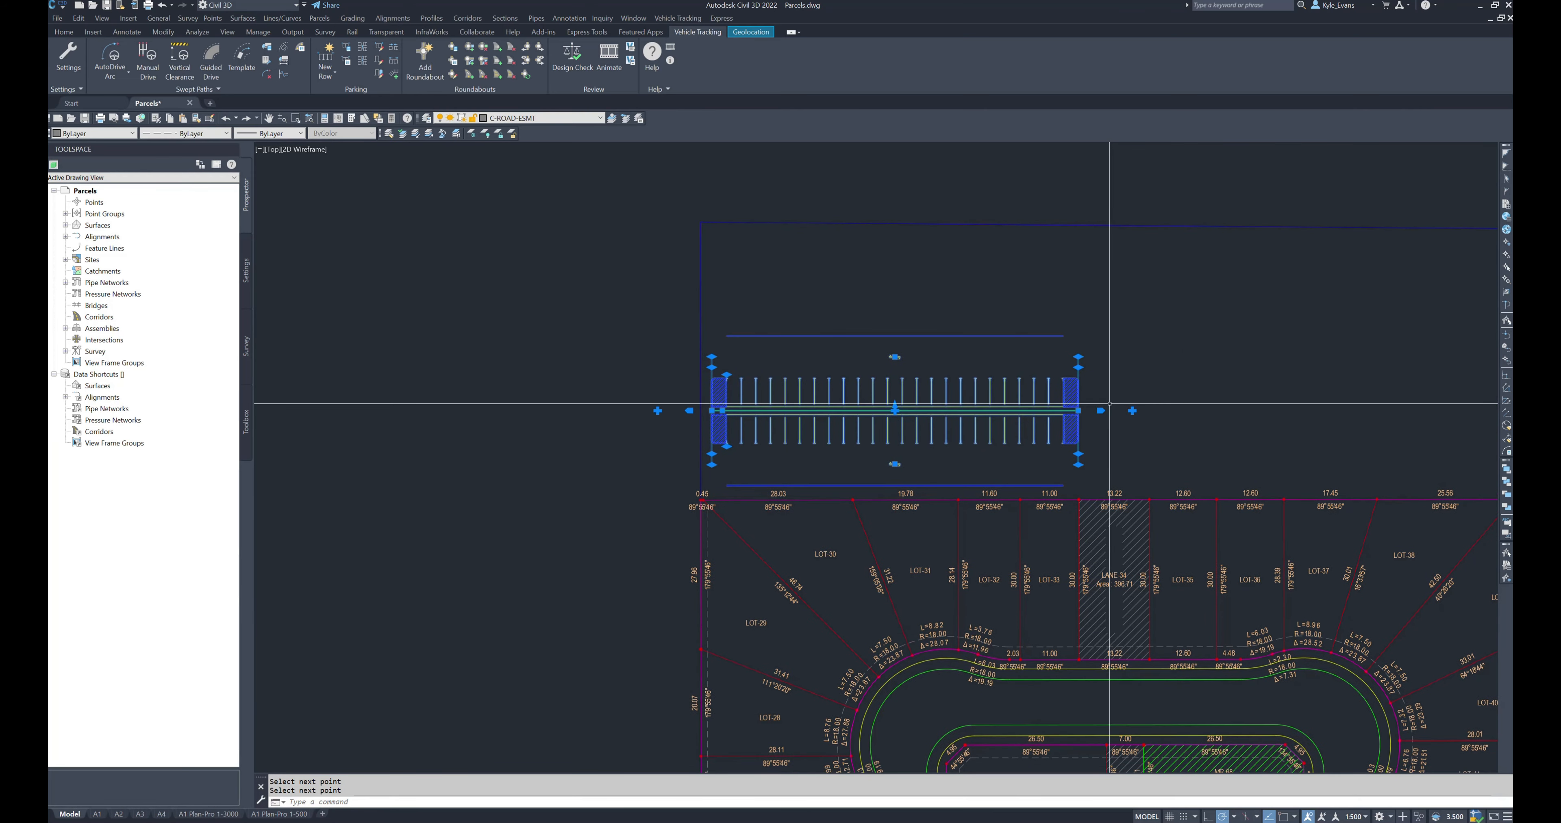
key(Escape)
Step: Select the parking row and examine how its southern aisle line sits against the lots' north boundary
middle_drag(807, 427, 722, 365)
click(809, 335)
click(801, 323)
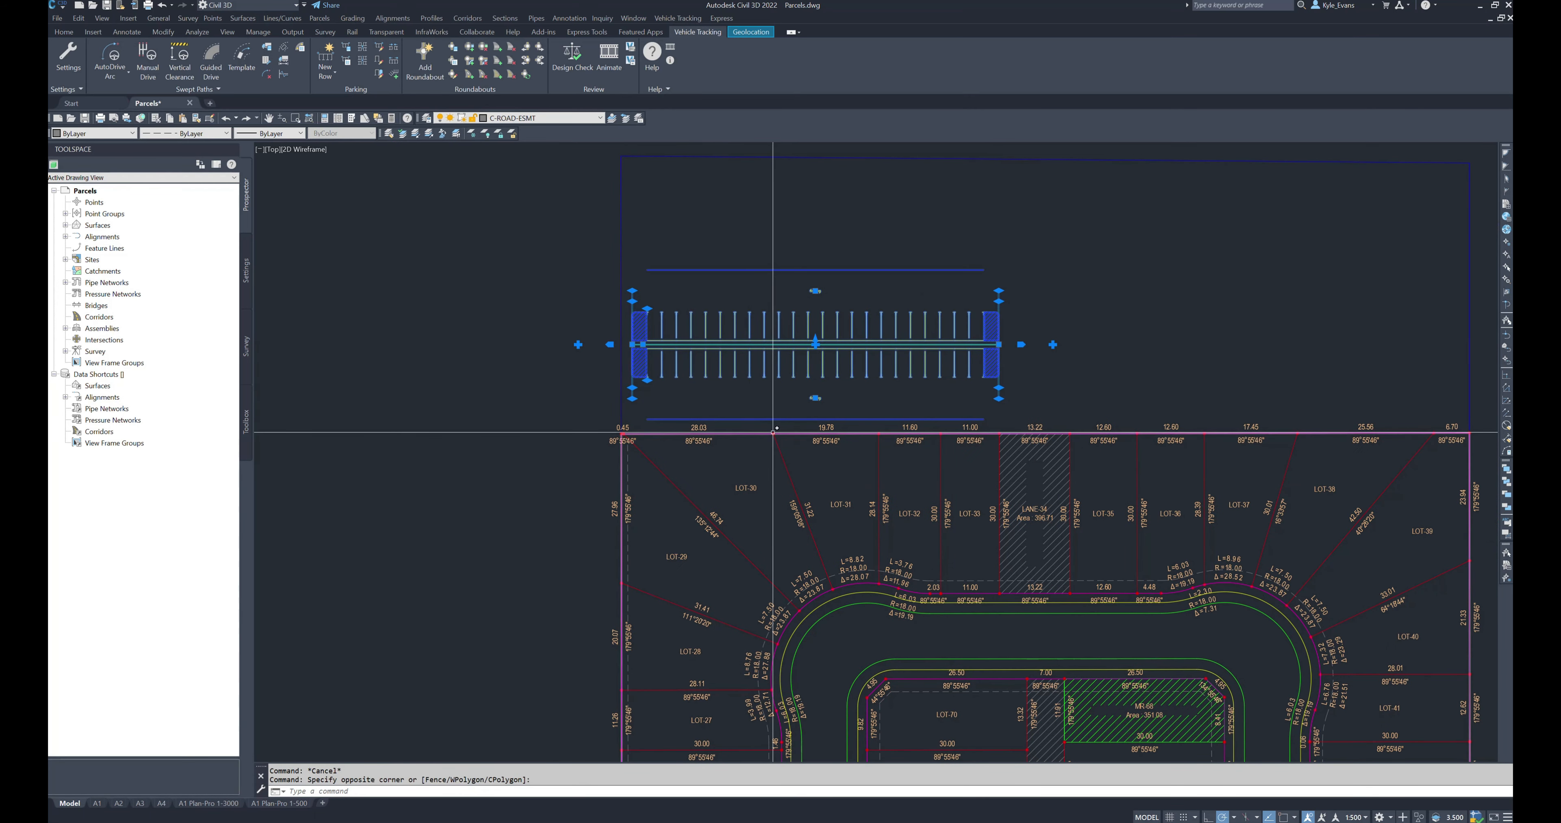
mouse_move(773, 432)
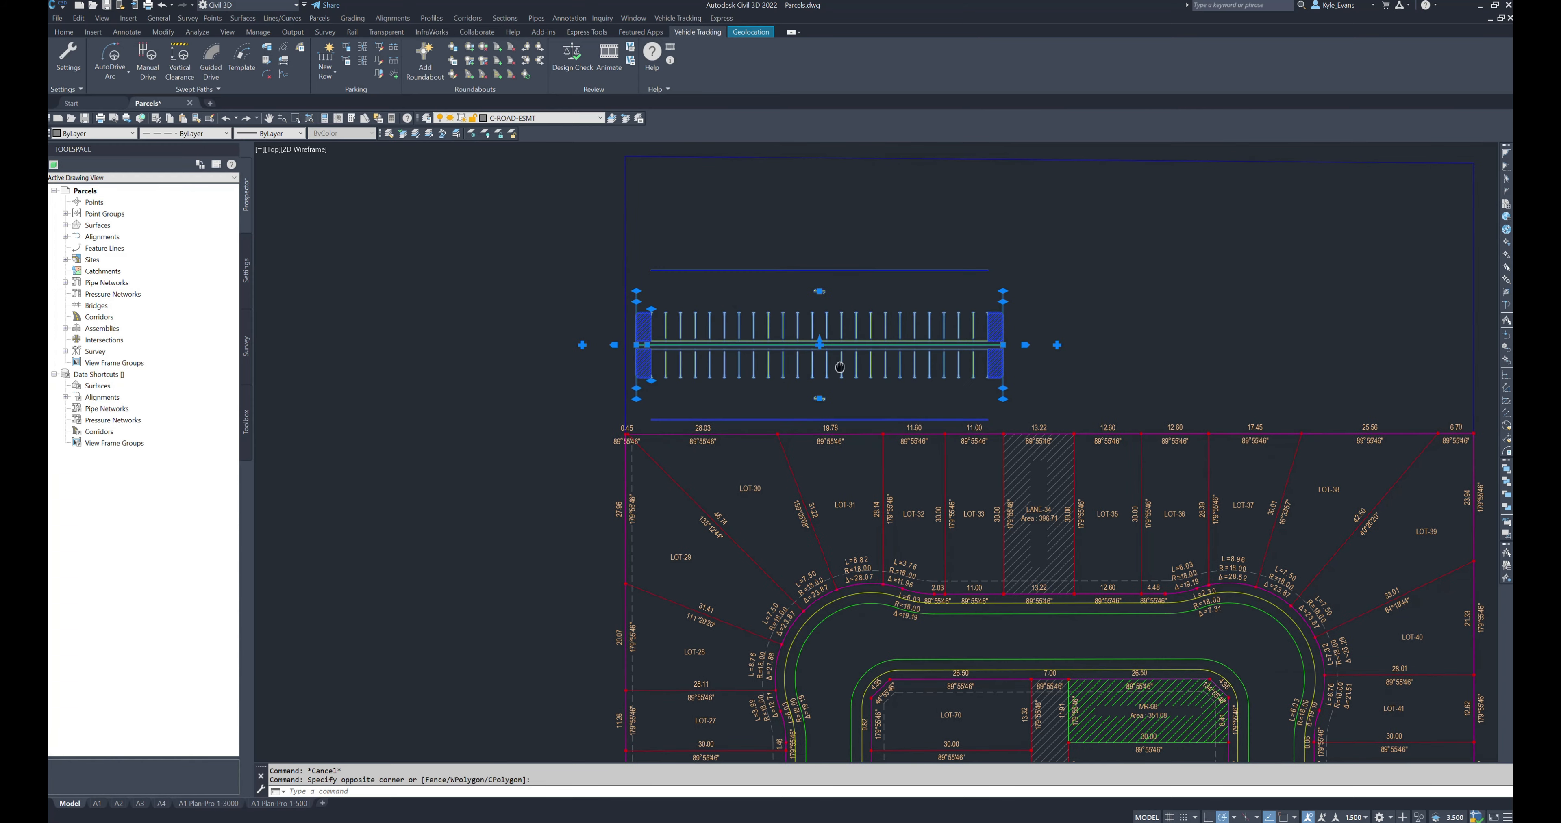
middle_drag(734, 330, 947, 331)
scroll(858, 385, up, 2)
middle_drag(1004, 372, 916, 348)
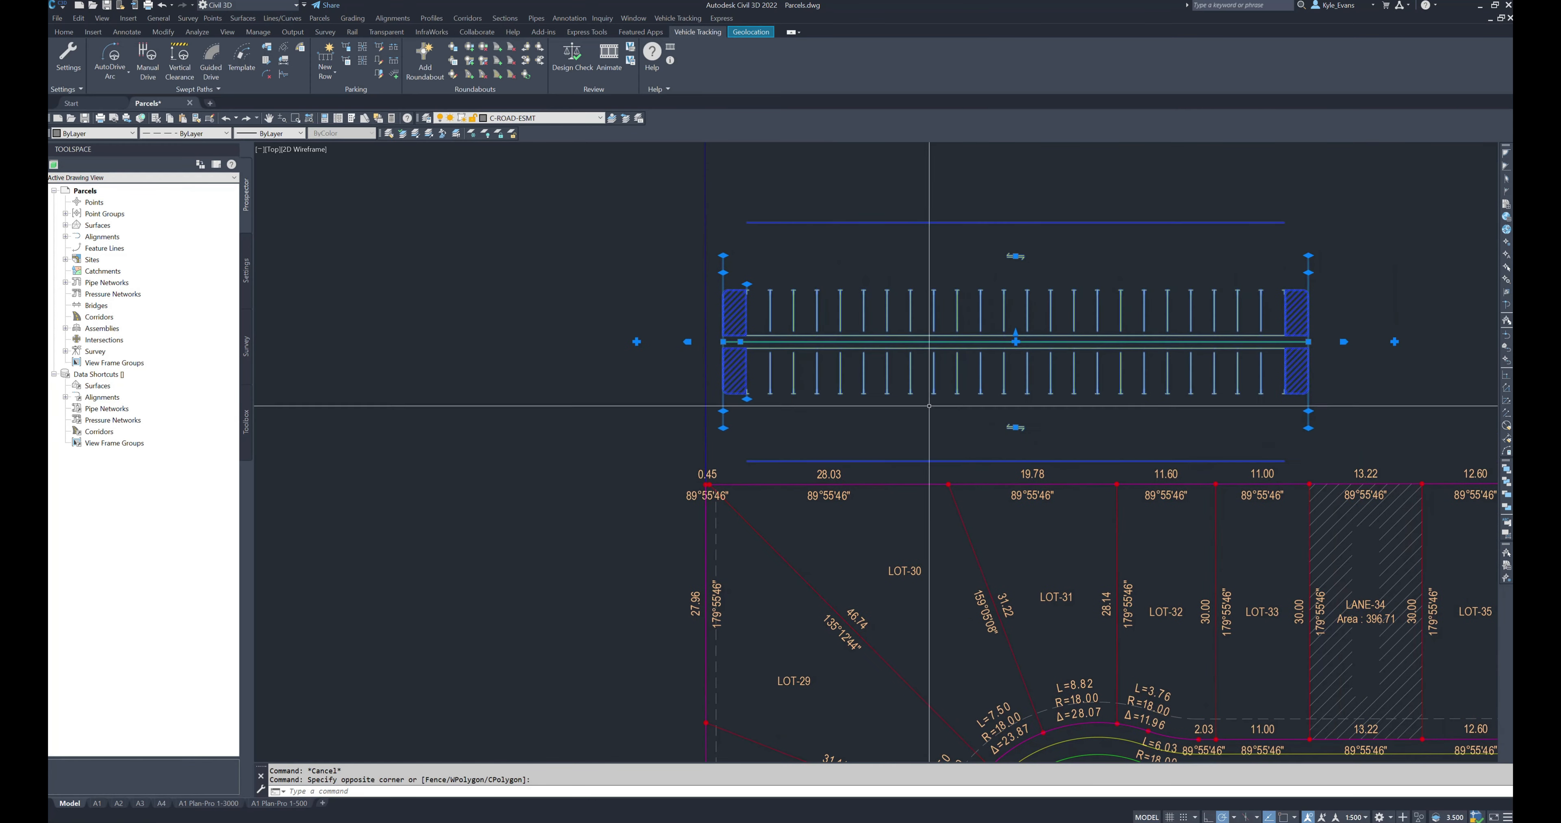
key(Escape)
Step: Measure the perpendicular distance from the parking row's centreline to its southern aisle line
text(di)
key(Return)
shift+right_click(1047, 297)
click(1068, 518)
click(1018, 342)
shift+right_click(1054, 466)
click(1073, 636)
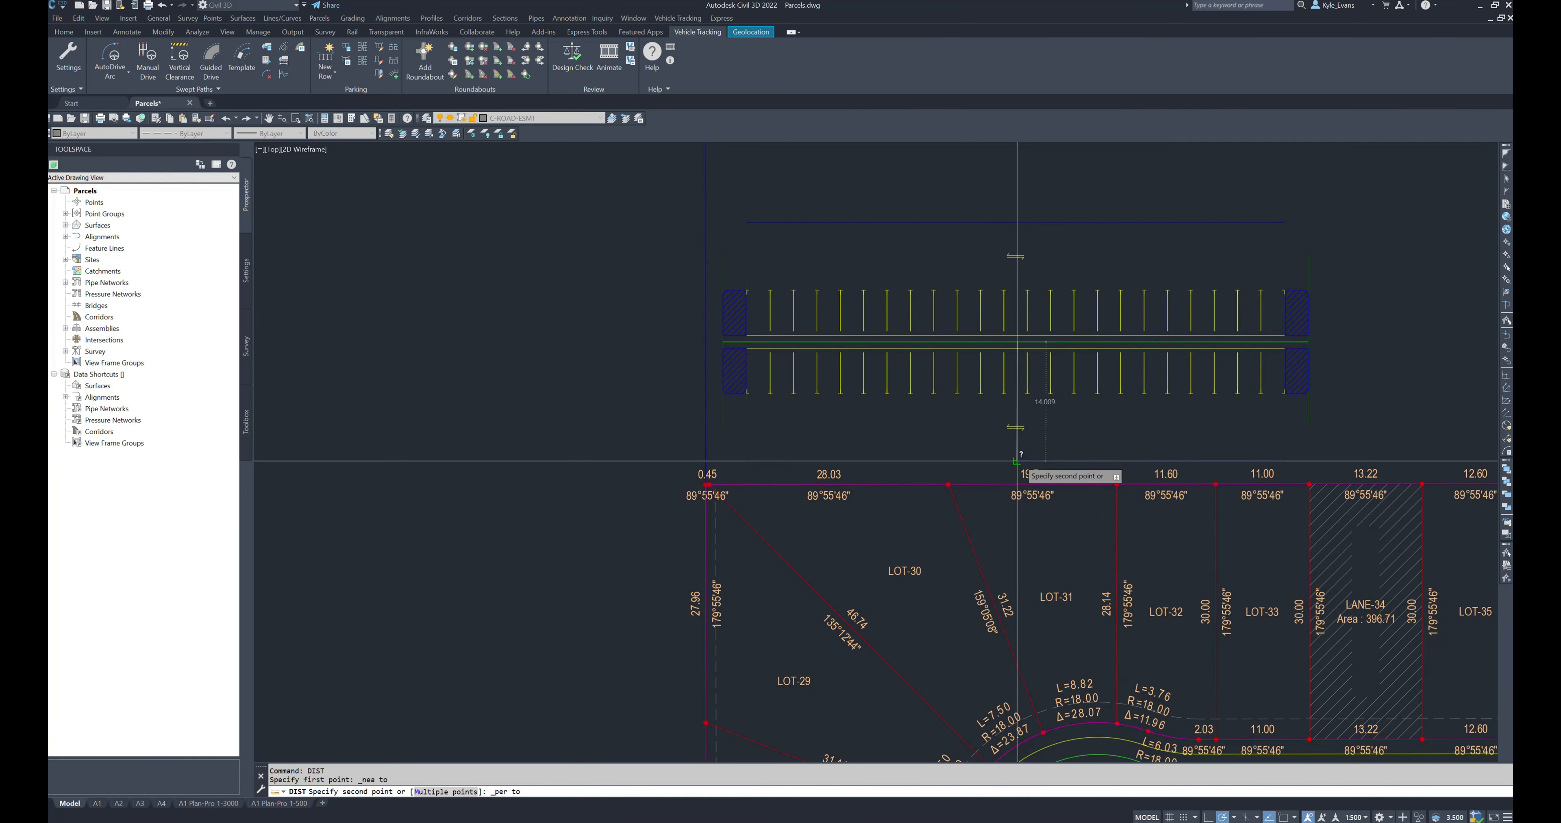
click(1020, 462)
key(Escape)
Step: Draw a polyline along the lots' north boundary, snapping to its west and east endpoints
text(pl)
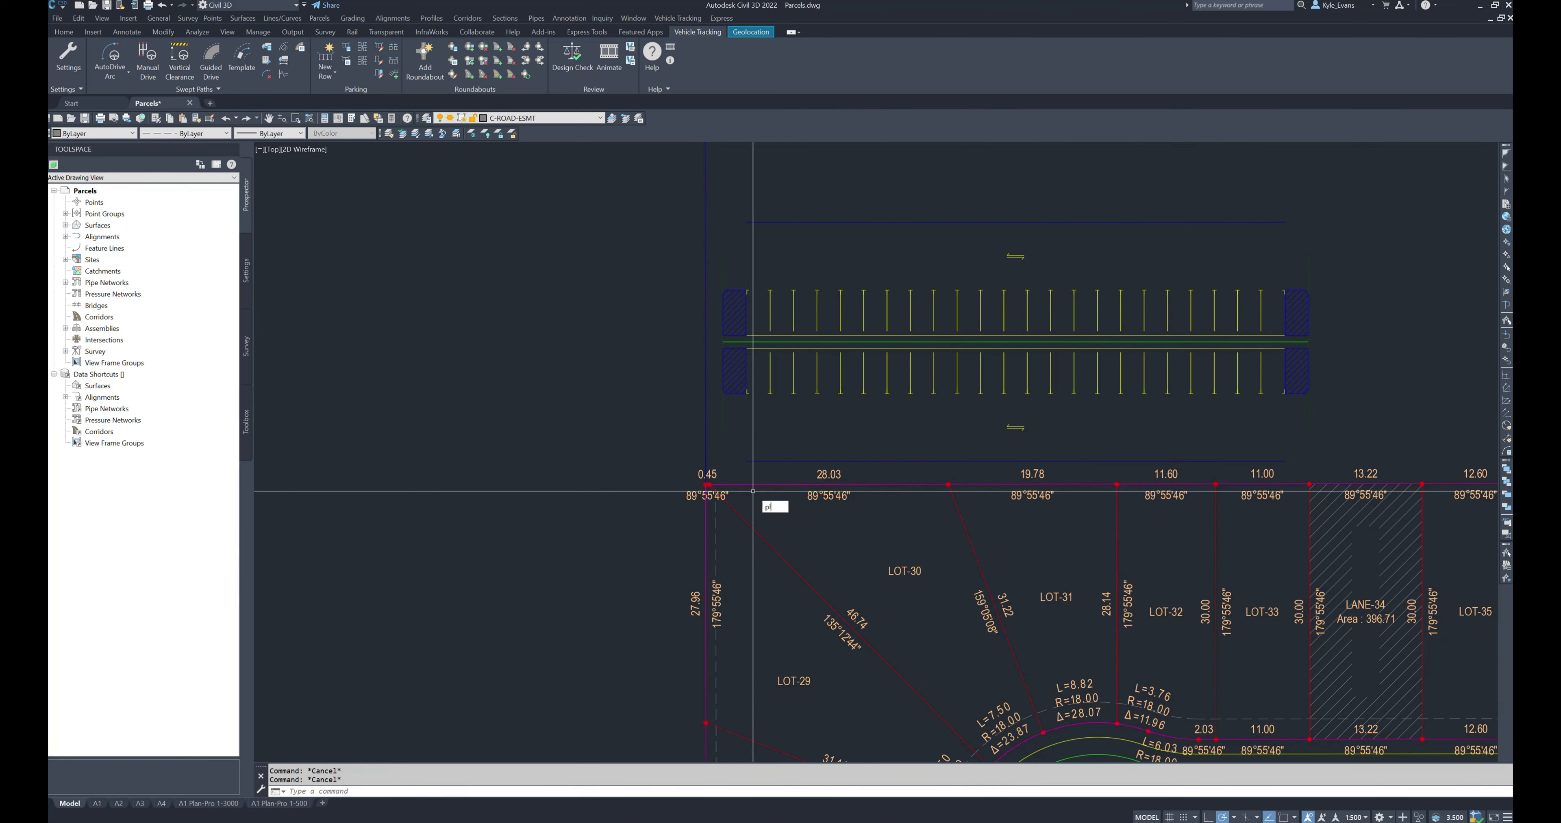
key(Return)
shift+right_click(756, 497)
click(783, 564)
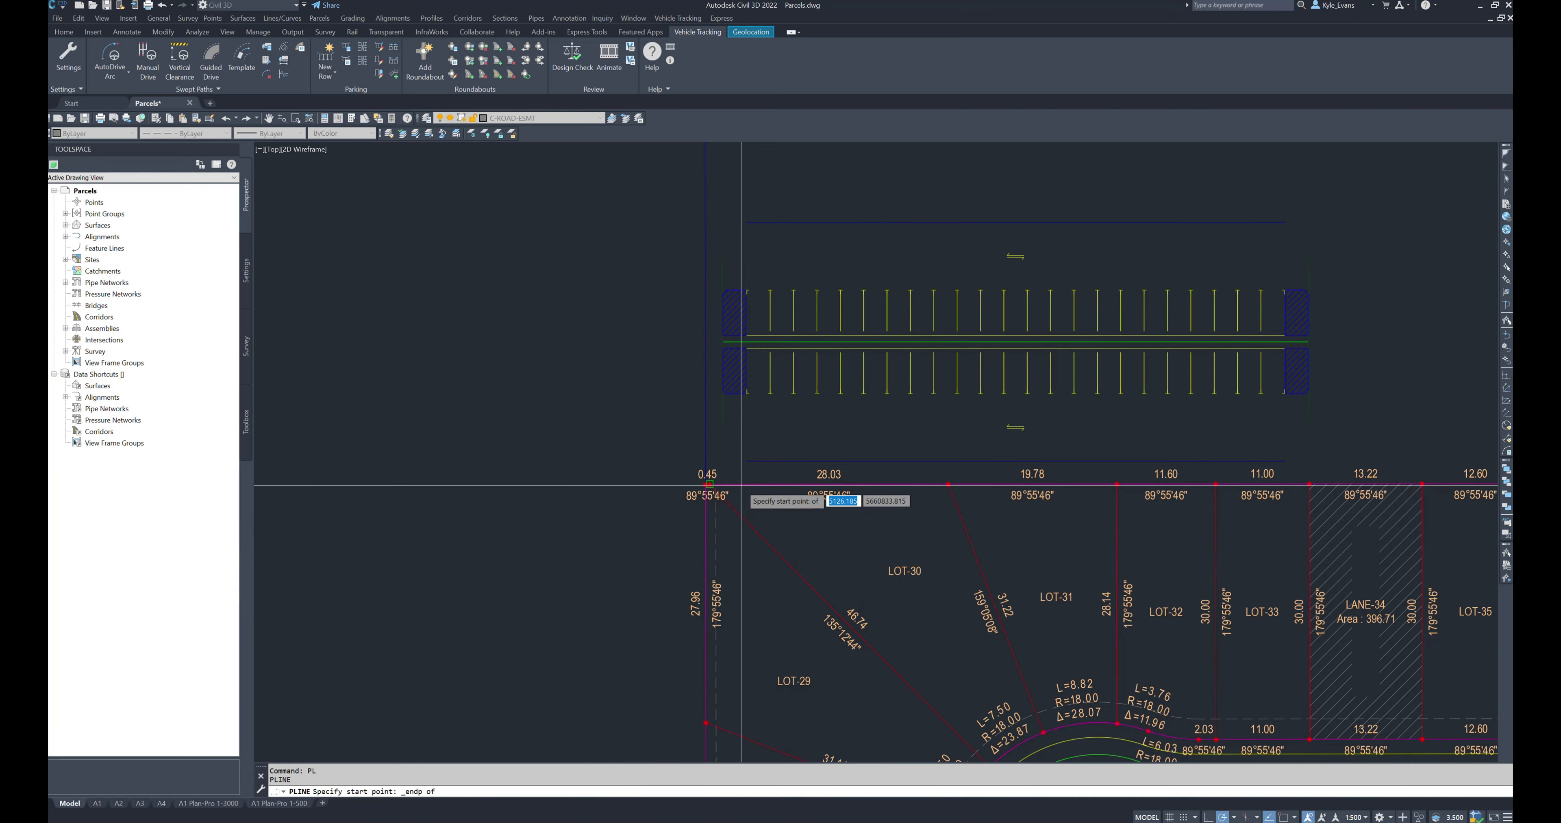
scroll(712, 491, up, 8)
scroll(772, 439, up, 2)
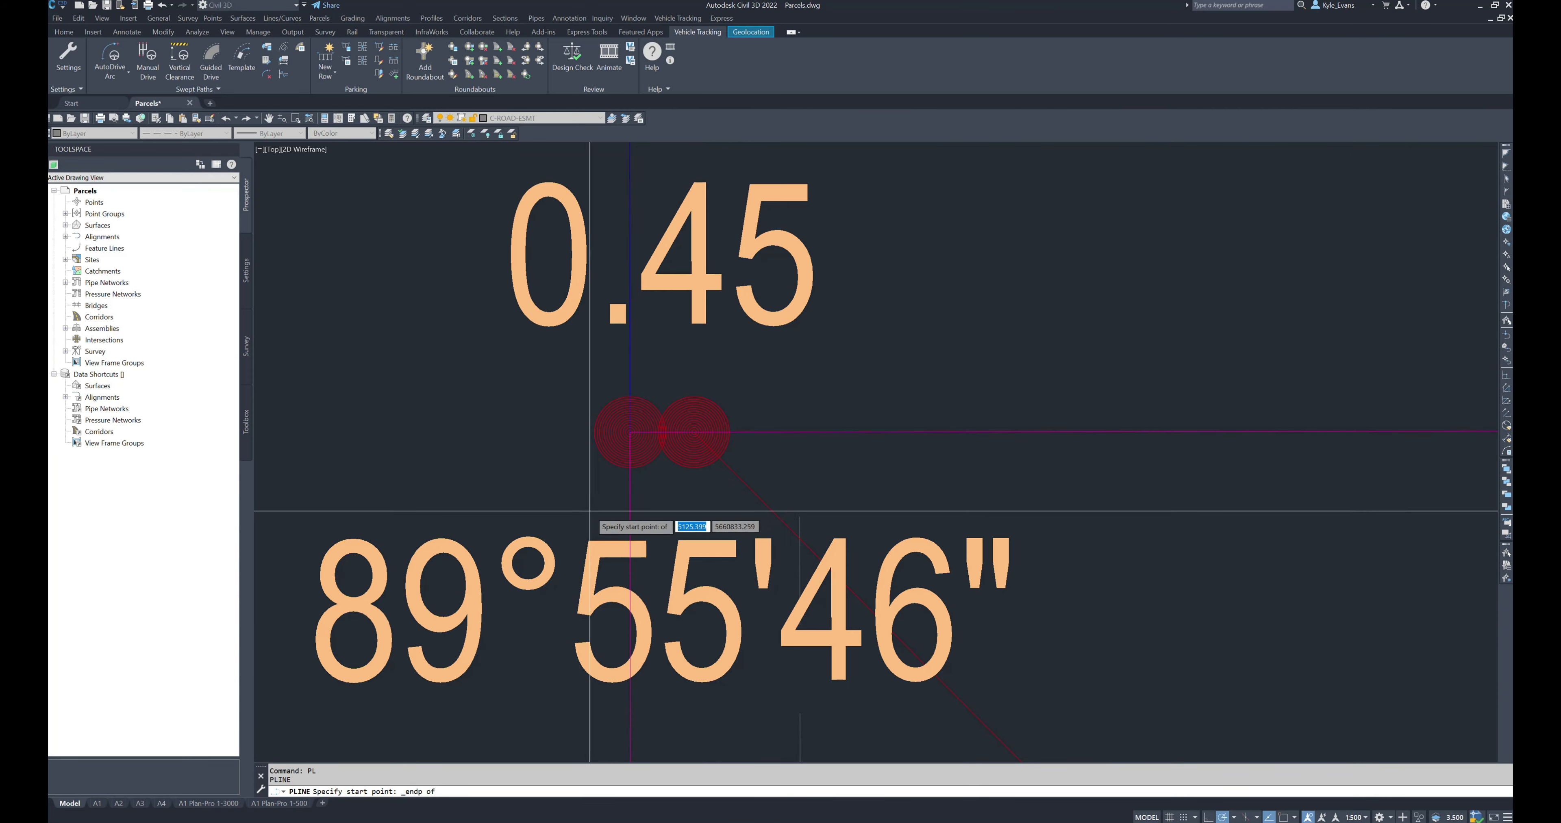
click(634, 490)
scroll(489, 494, down, 4)
scroll(1030, 515, down, 5)
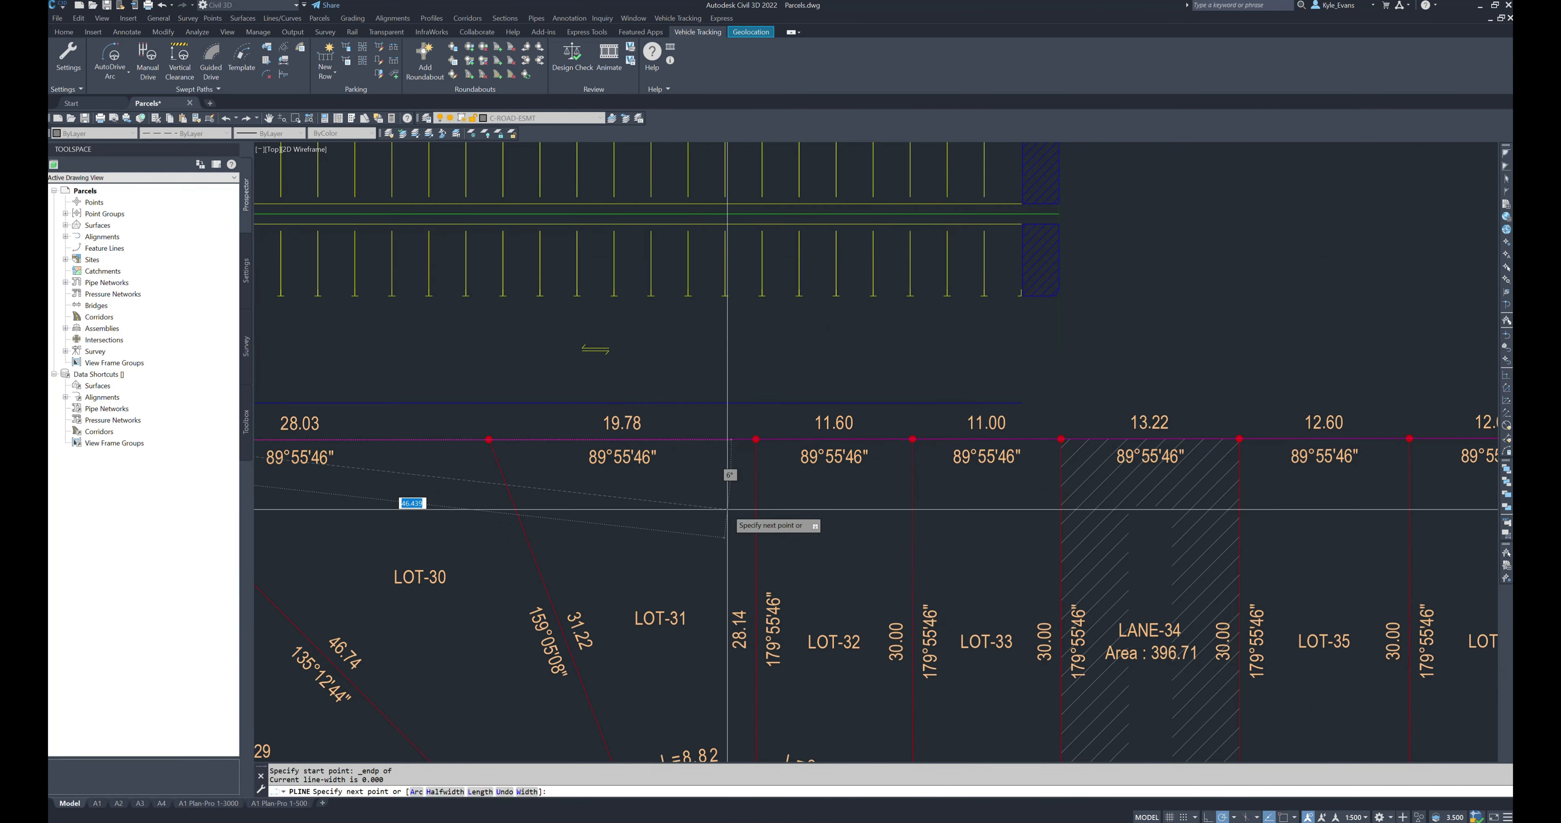
shift+right_click(1094, 536)
click(1142, 610)
scroll(1097, 500, up, 4)
key(Escape)
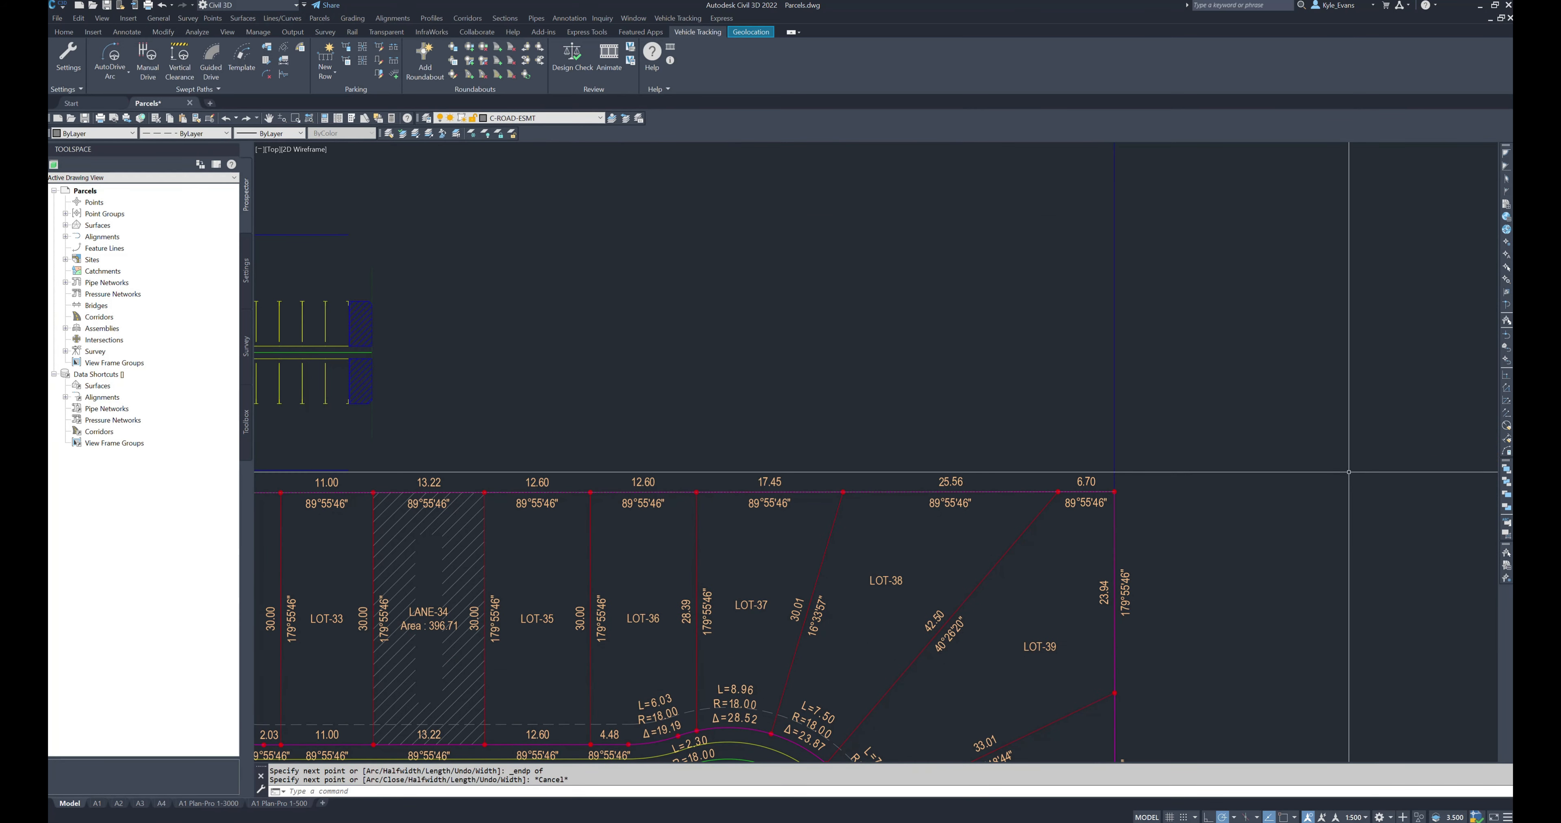
Step: Offset the new boundary polyline 14 m to the north
text(o)
key(Return)
text(14)
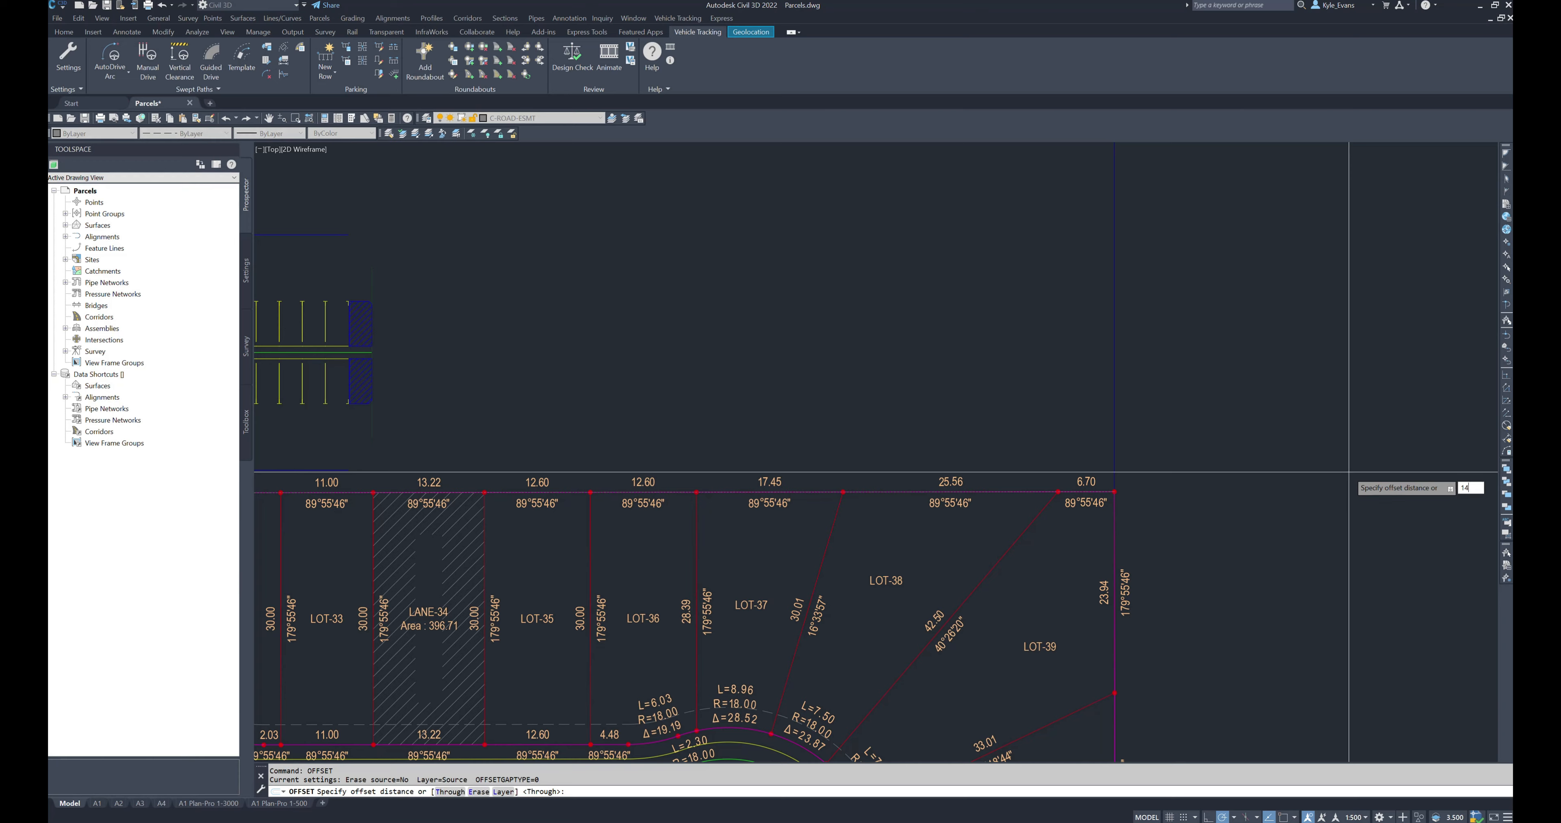
key(Return)
click(889, 492)
middle_drag(850, 385, 1389, 359)
key(Escape)
Step: Move the parking row's west end point onto the west endpoint of the offset line
middle_drag(670, 336, 1087, 414)
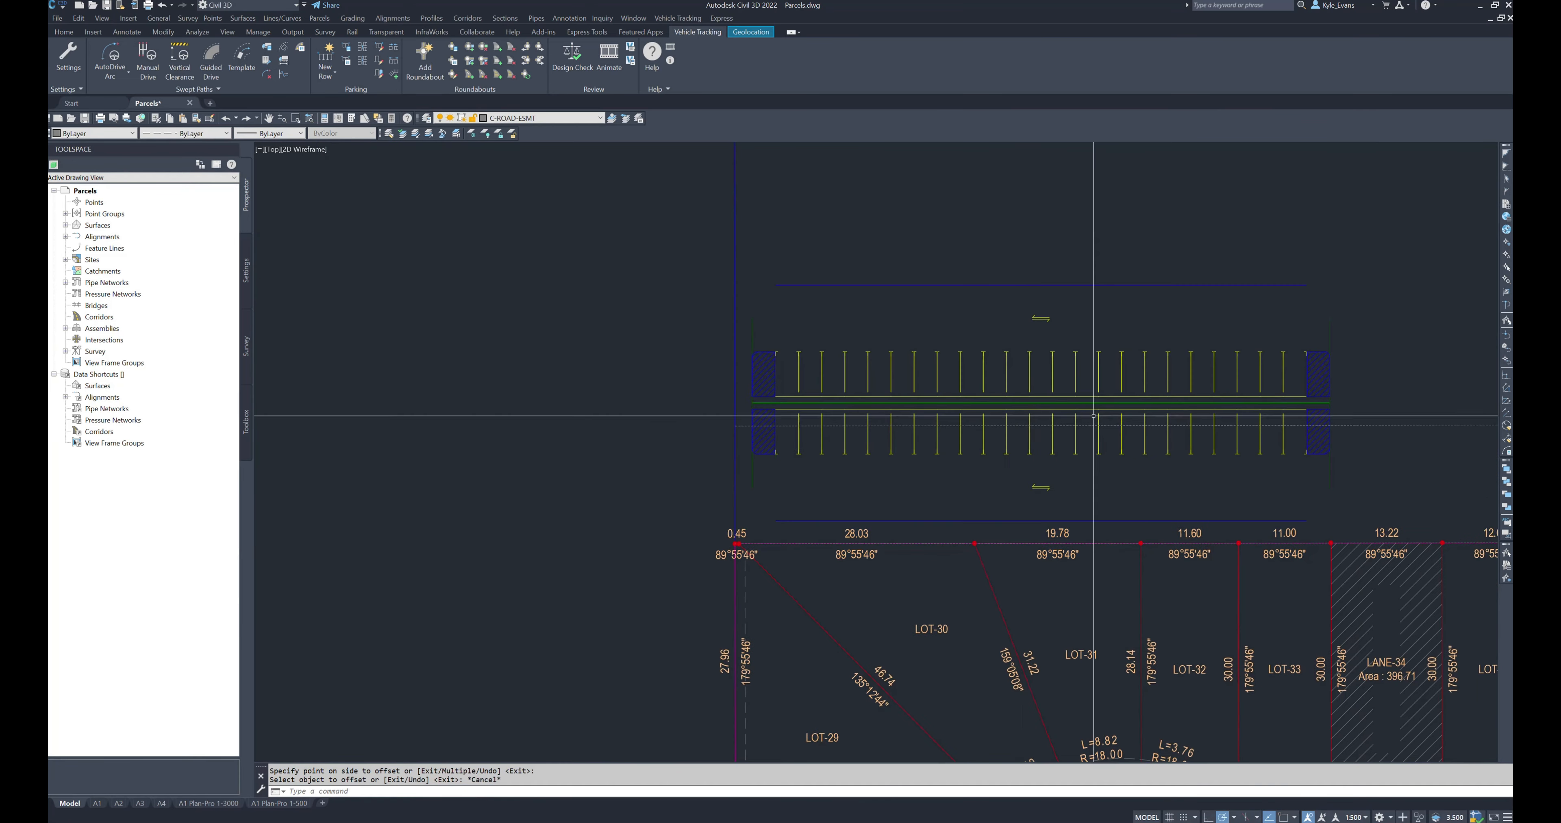
click(861, 398)
scroll(751, 400, up, 4)
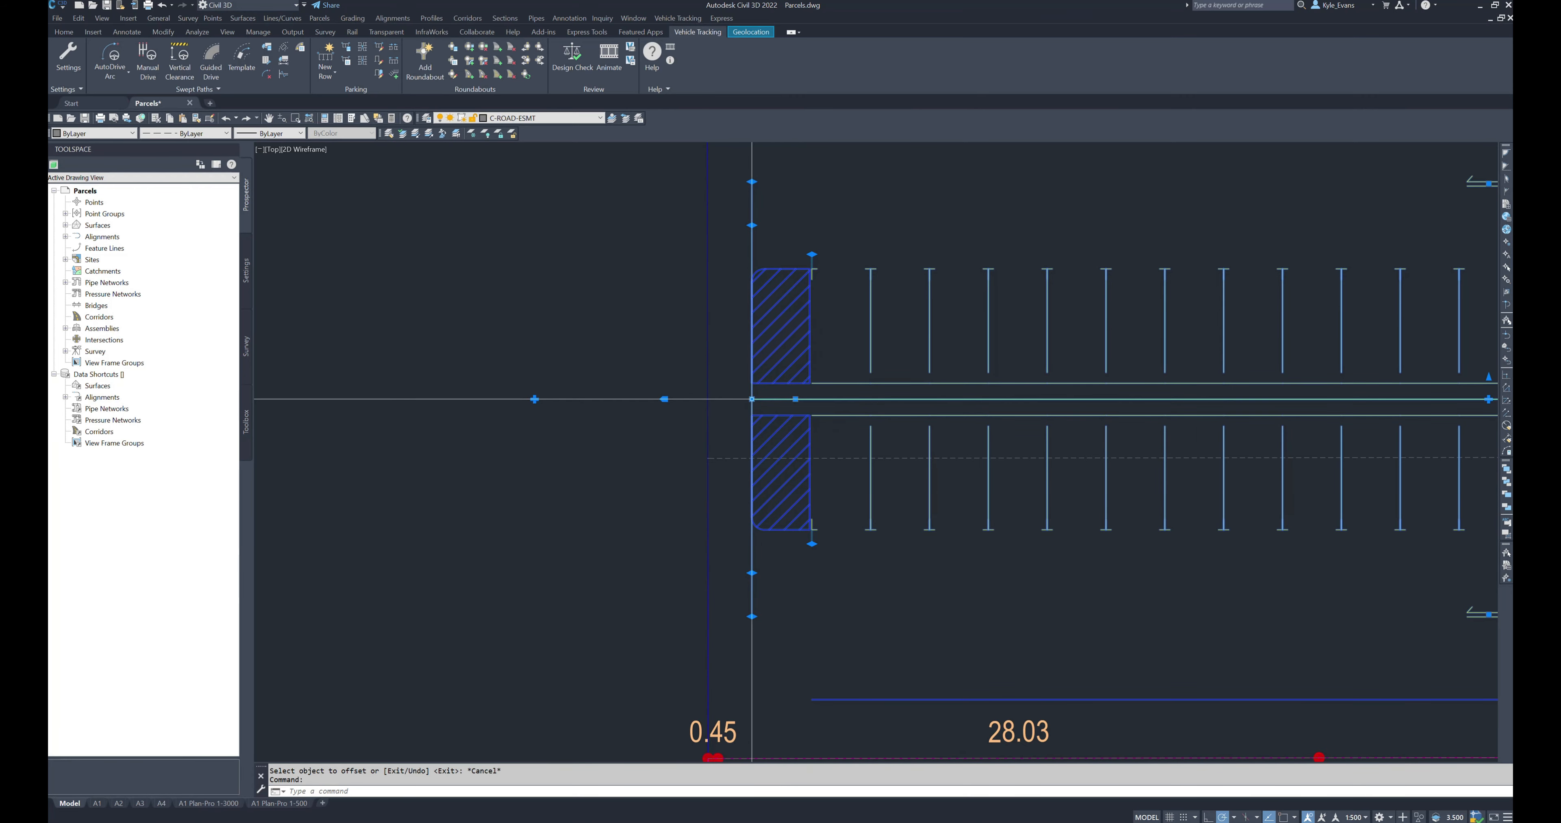
click(751, 399)
scroll(989, 389, down, 5)
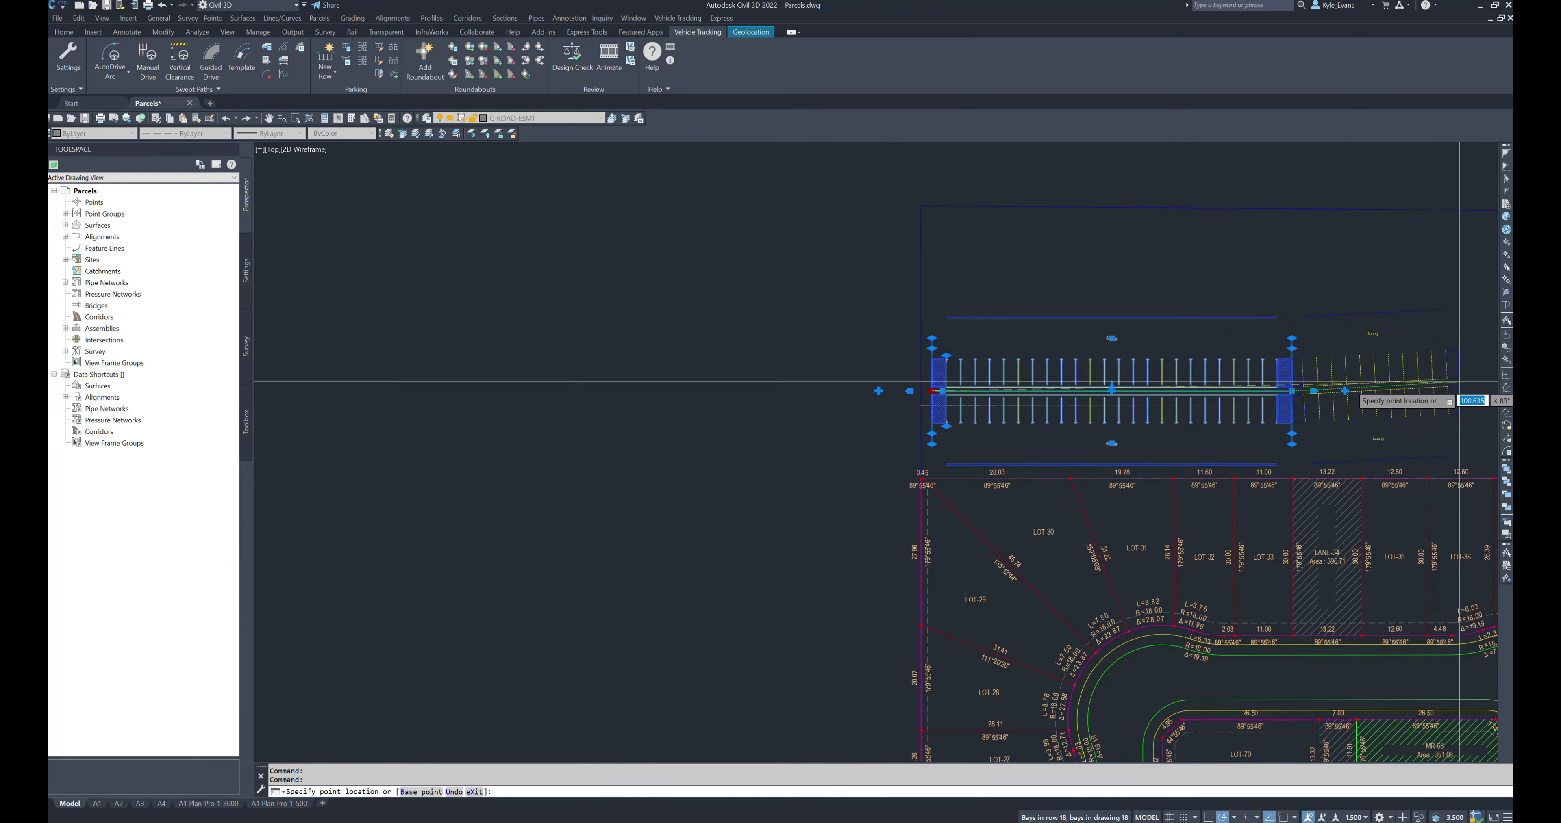
scroll(924, 436, up, 6)
click(905, 367)
scroll(784, 337, down, 5)
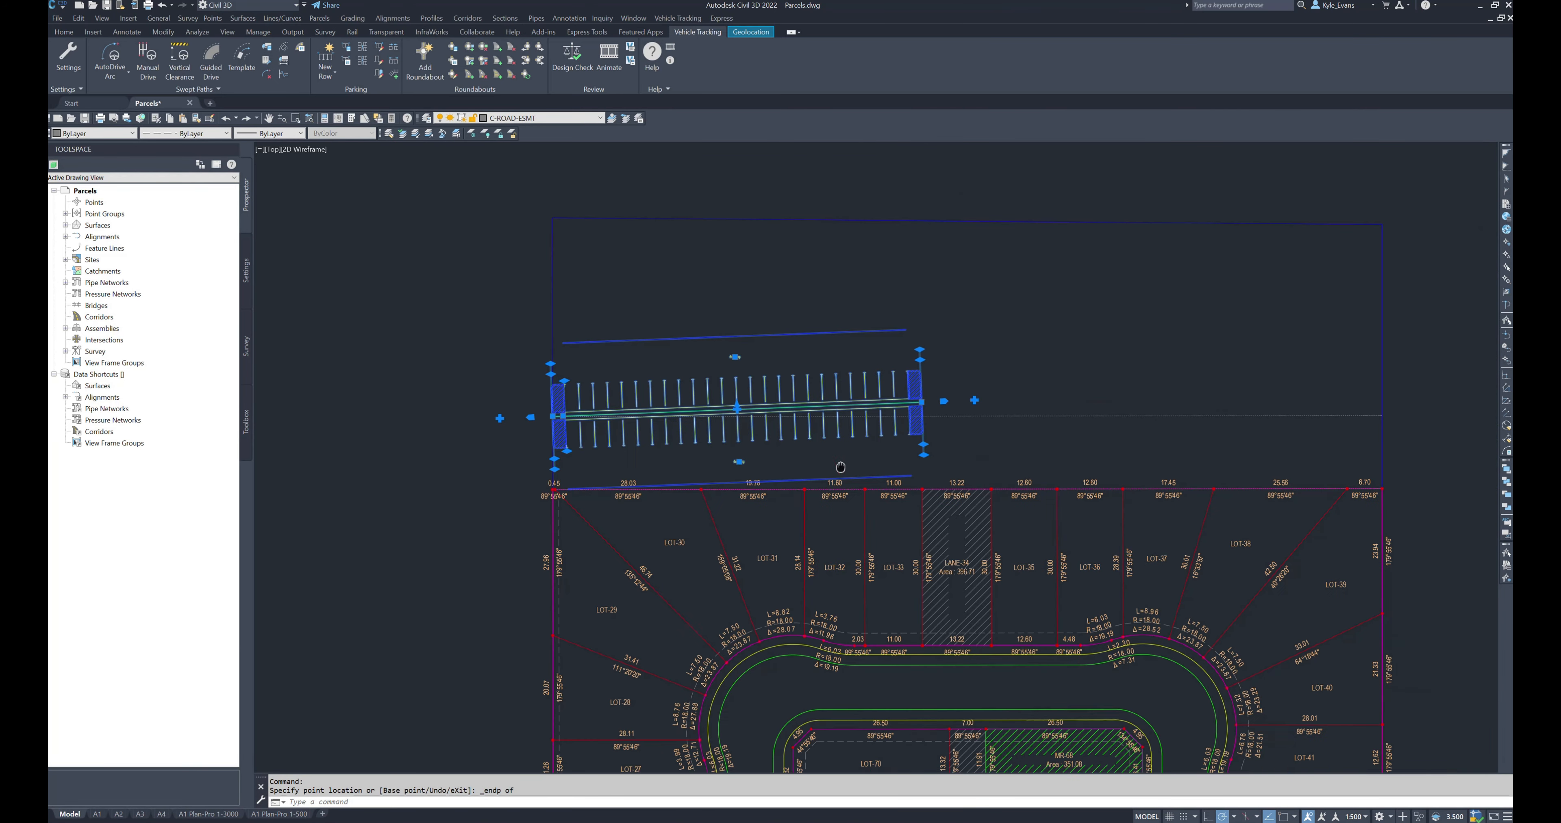
scroll(918, 445, up, 4)
key(Escape)
Step: Draw a polyline from the northwest corner of LANE-34 perpendicular to the offset line
text(PL)
key(Return)
scroll(929, 590, up, 6)
shift+right_click(947, 480)
key(e)
click(946, 480)
scroll(982, 598, down, 2)
shift+right_click(1073, 434)
key(p)
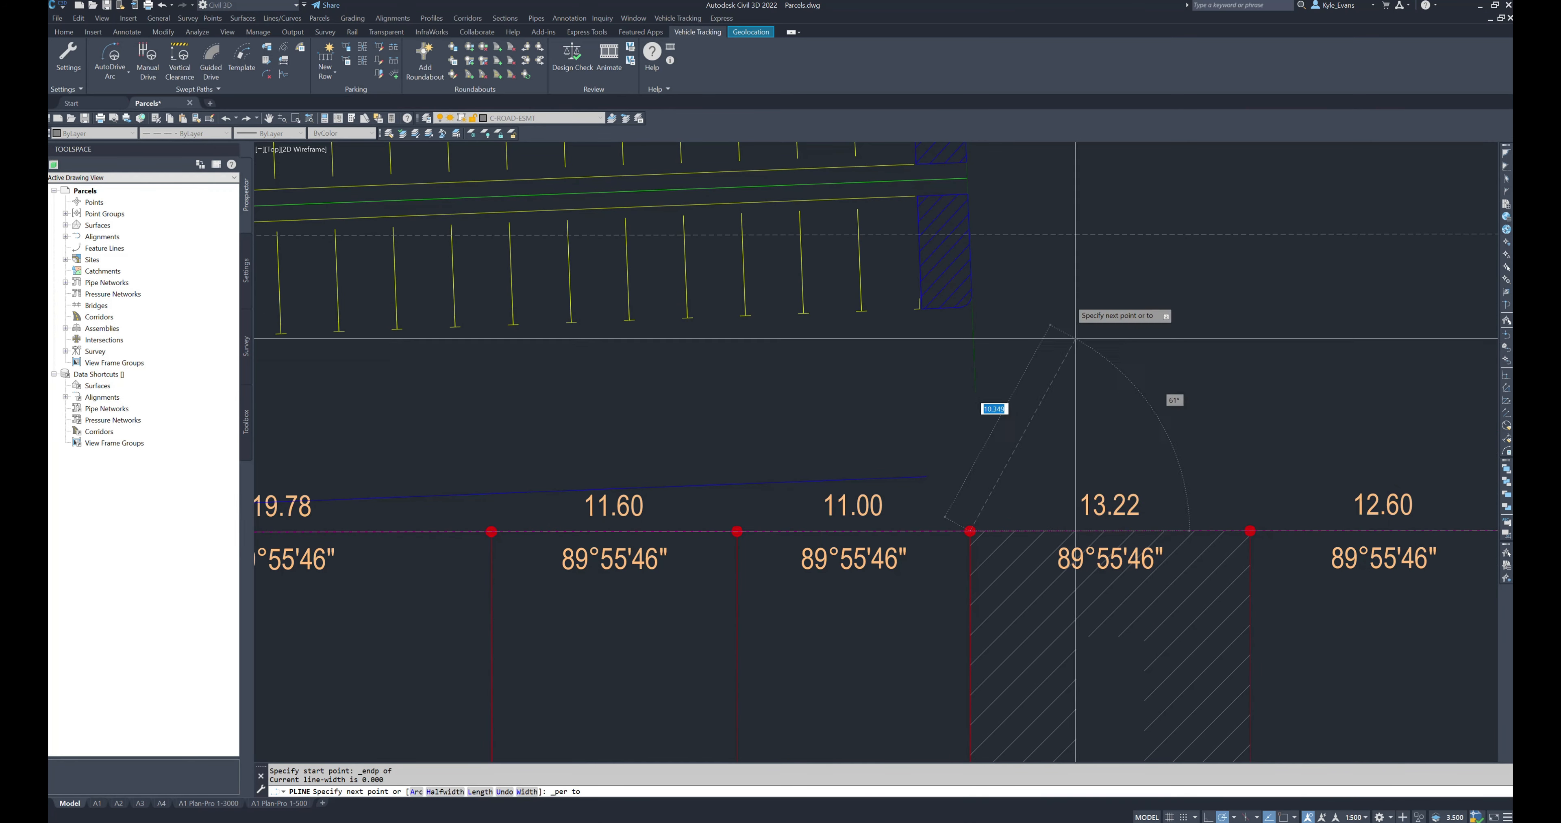
click(1047, 234)
key(Escape)
Step: Move the parking row's east end point onto the offset-line end of the polyline above LANE-34's northwest corner
click(895, 177)
click(878, 191)
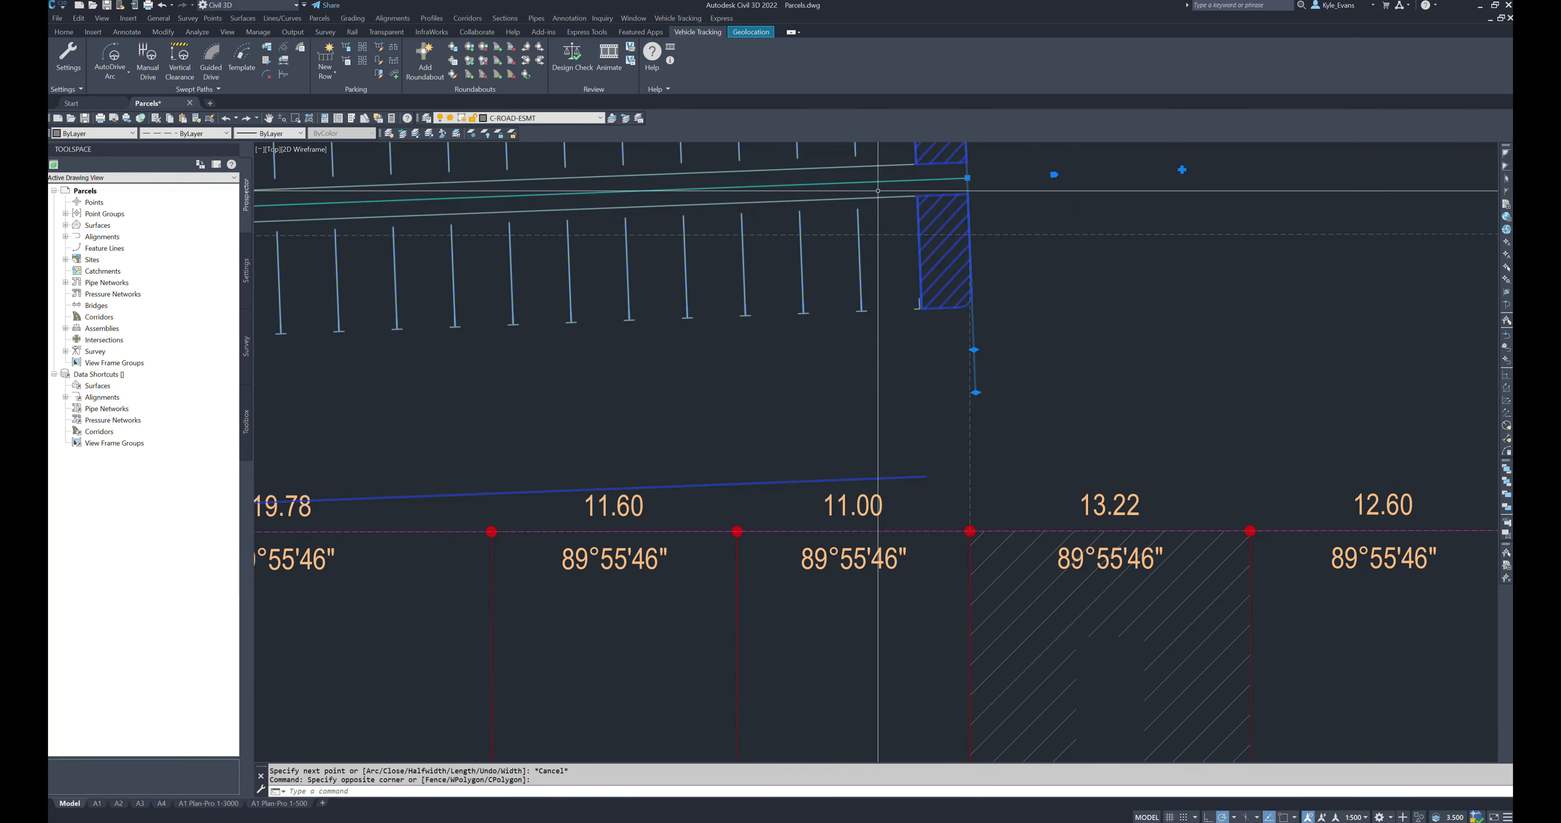
click(967, 178)
shift+right_click(1067, 302)
key(e)
scroll(970, 294, up, 2)
scroll(969, 269, up, 10)
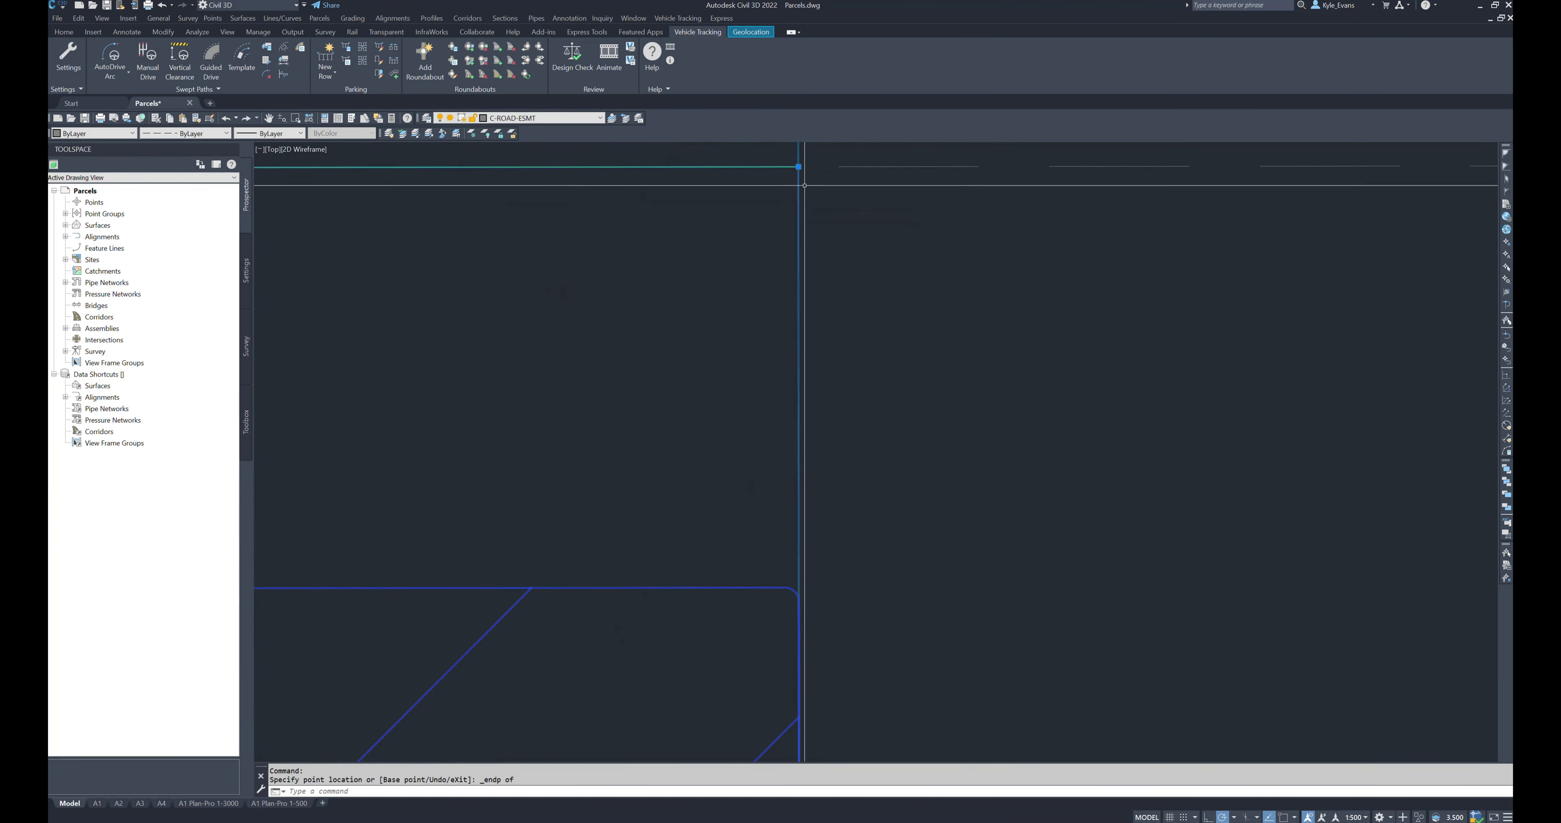
scroll(804, 185, down, 10)
key(Escape)
Step: Select the aligned parking row and check its aisle line against the lots' north boundary
middle_drag(945, 478, 880, 390)
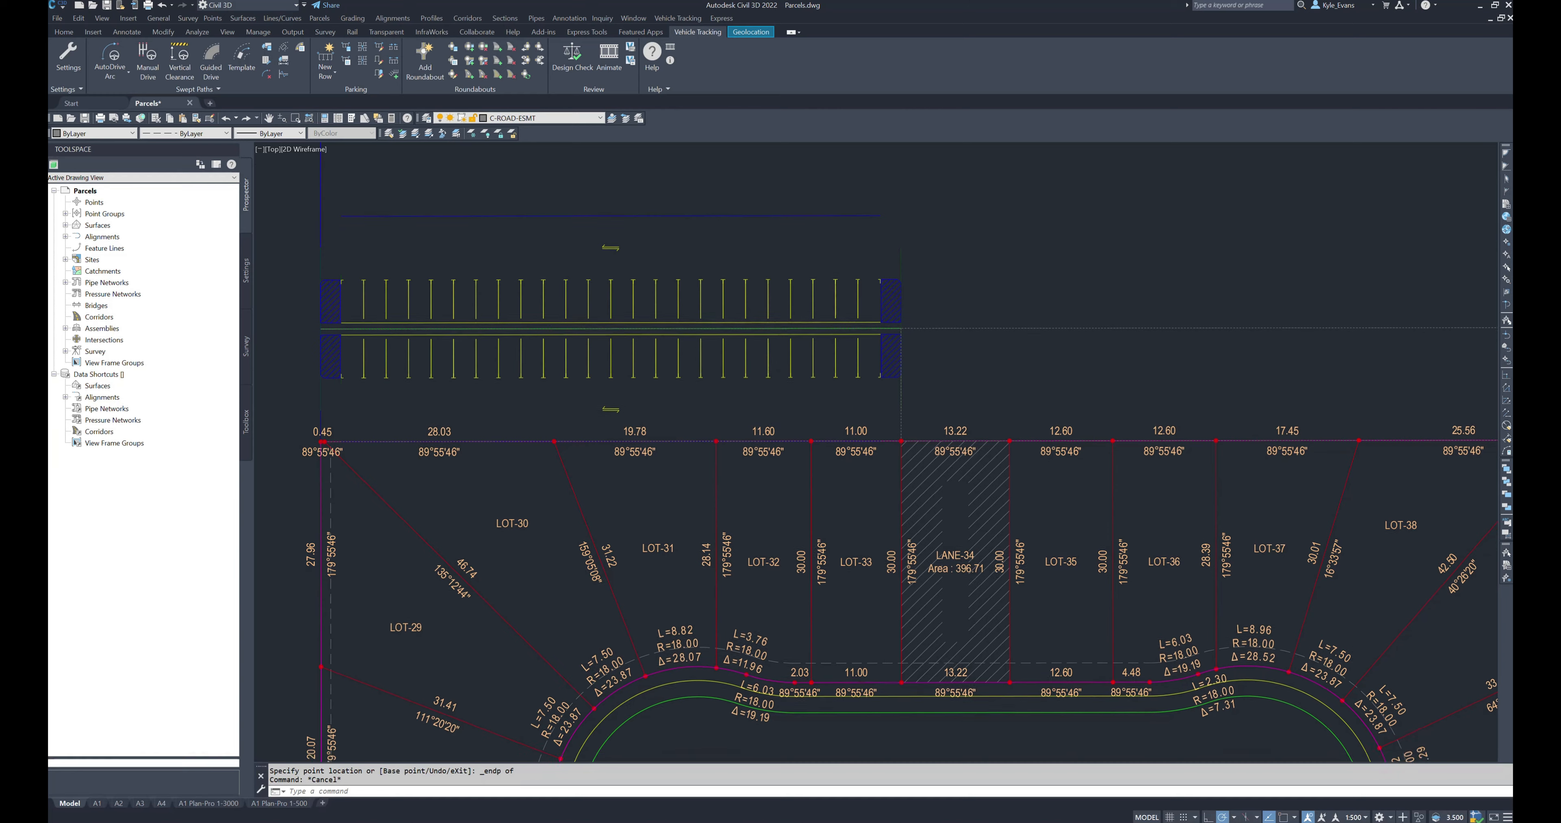
middle_drag(455, 378, 767, 379)
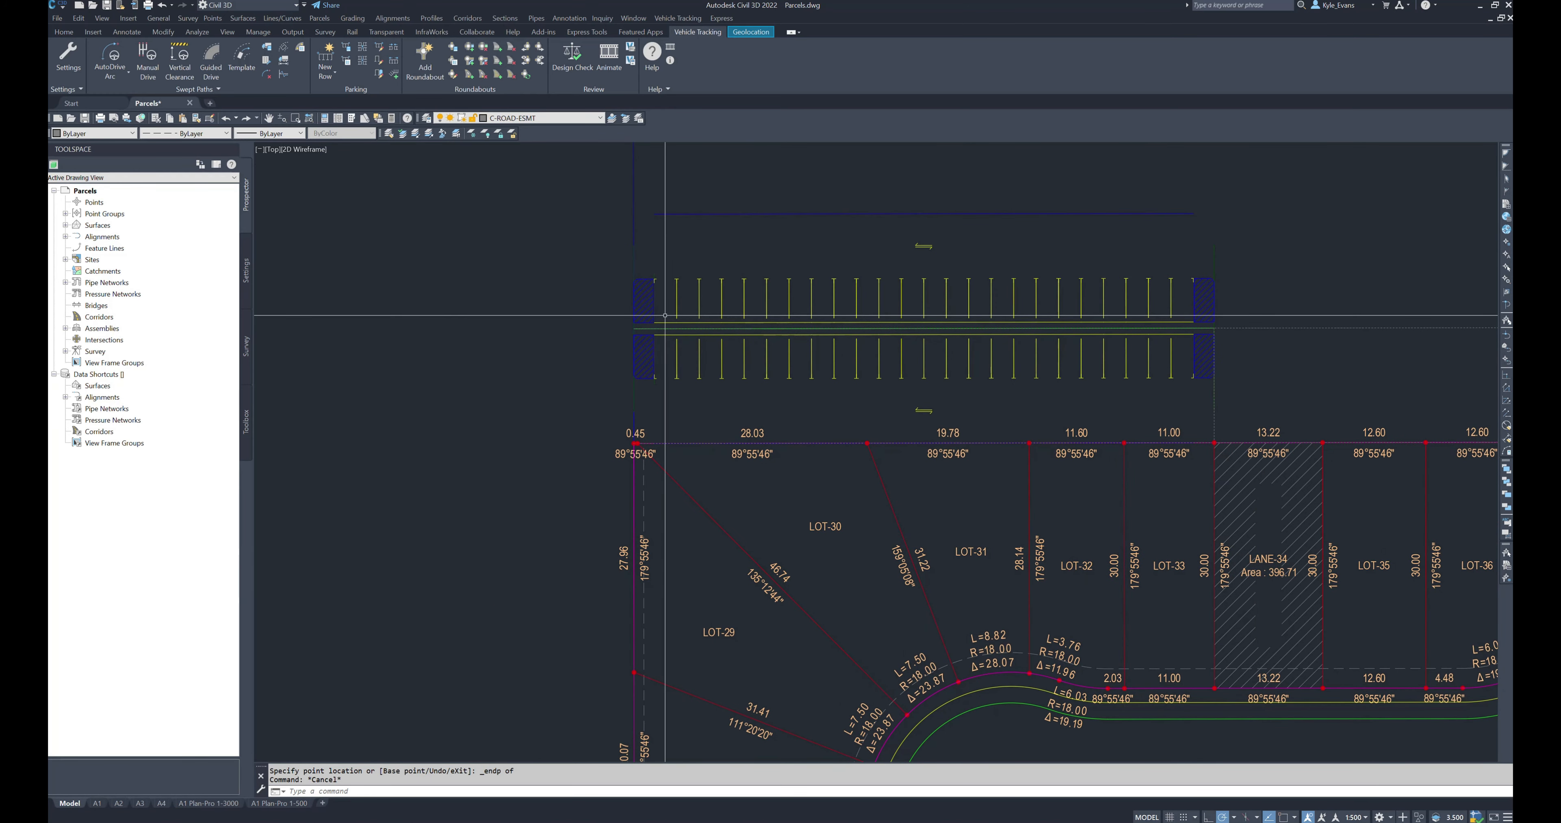
click(645, 303)
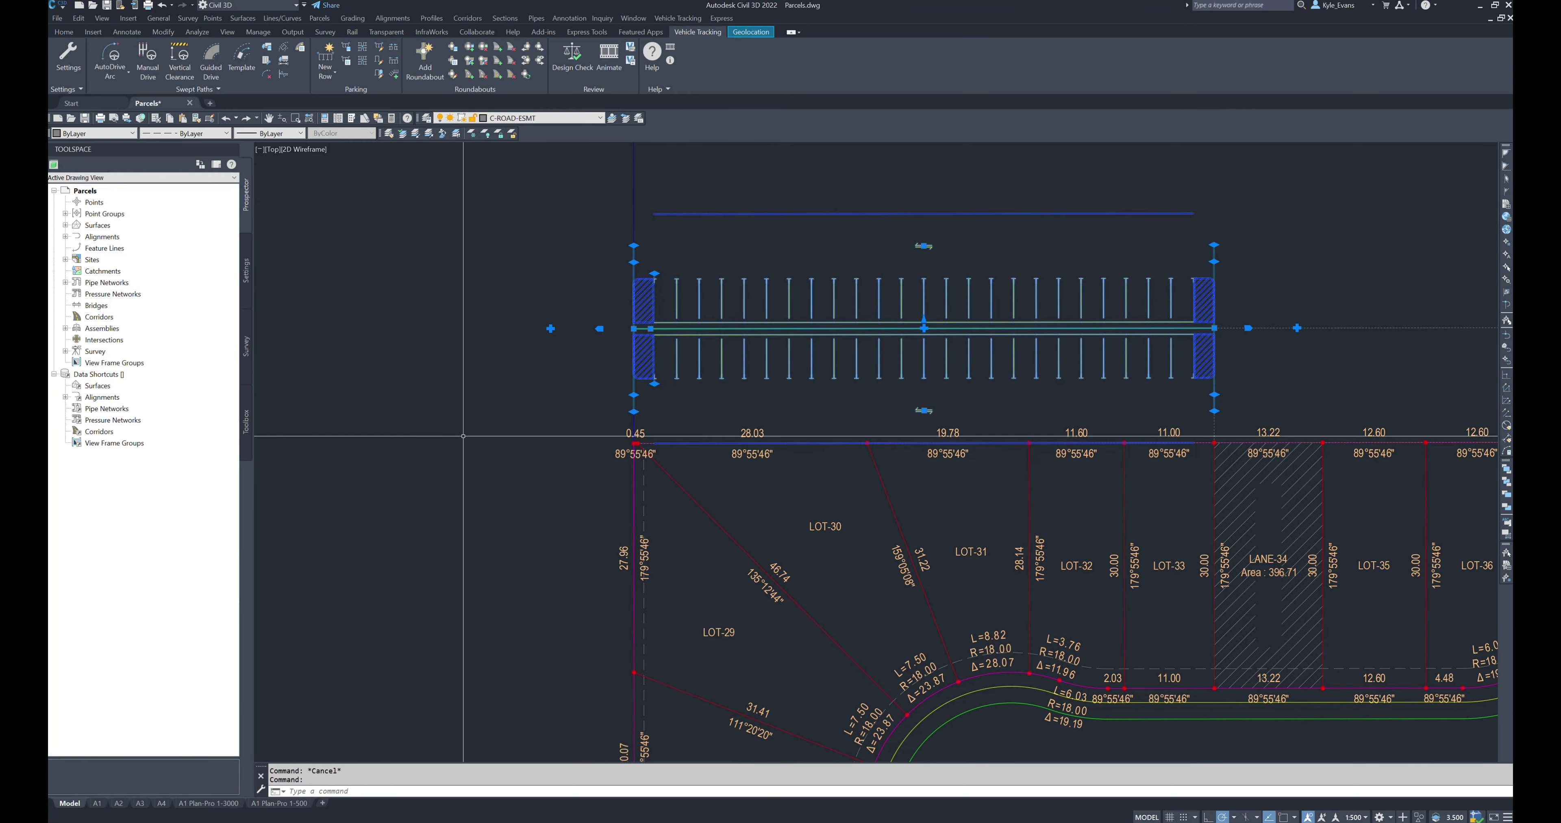
key(Escape)
middle_drag(1268, 332, 914, 370)
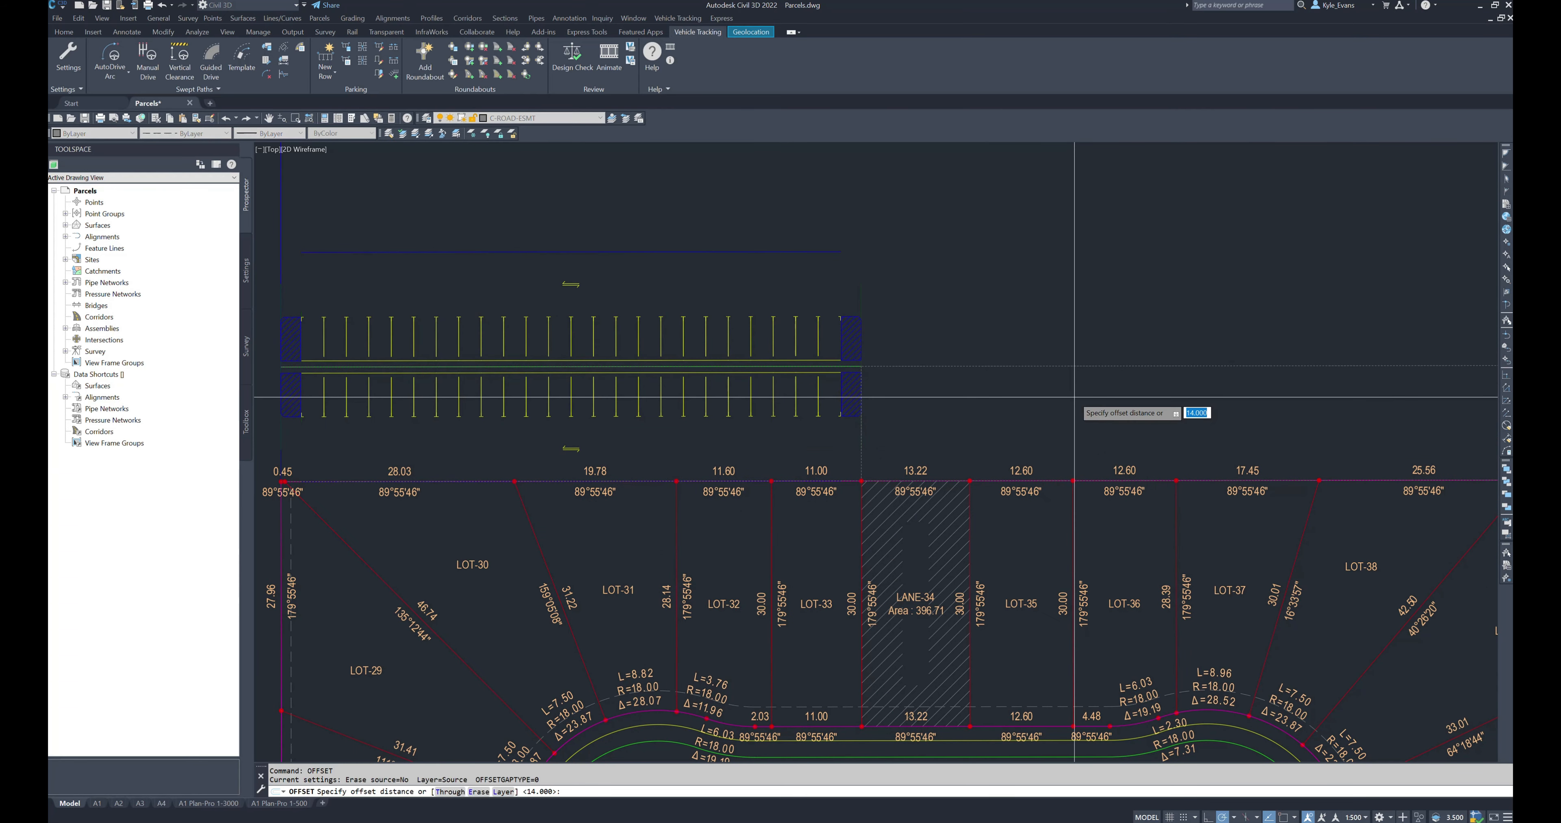
key(Escape)
key(Escape)
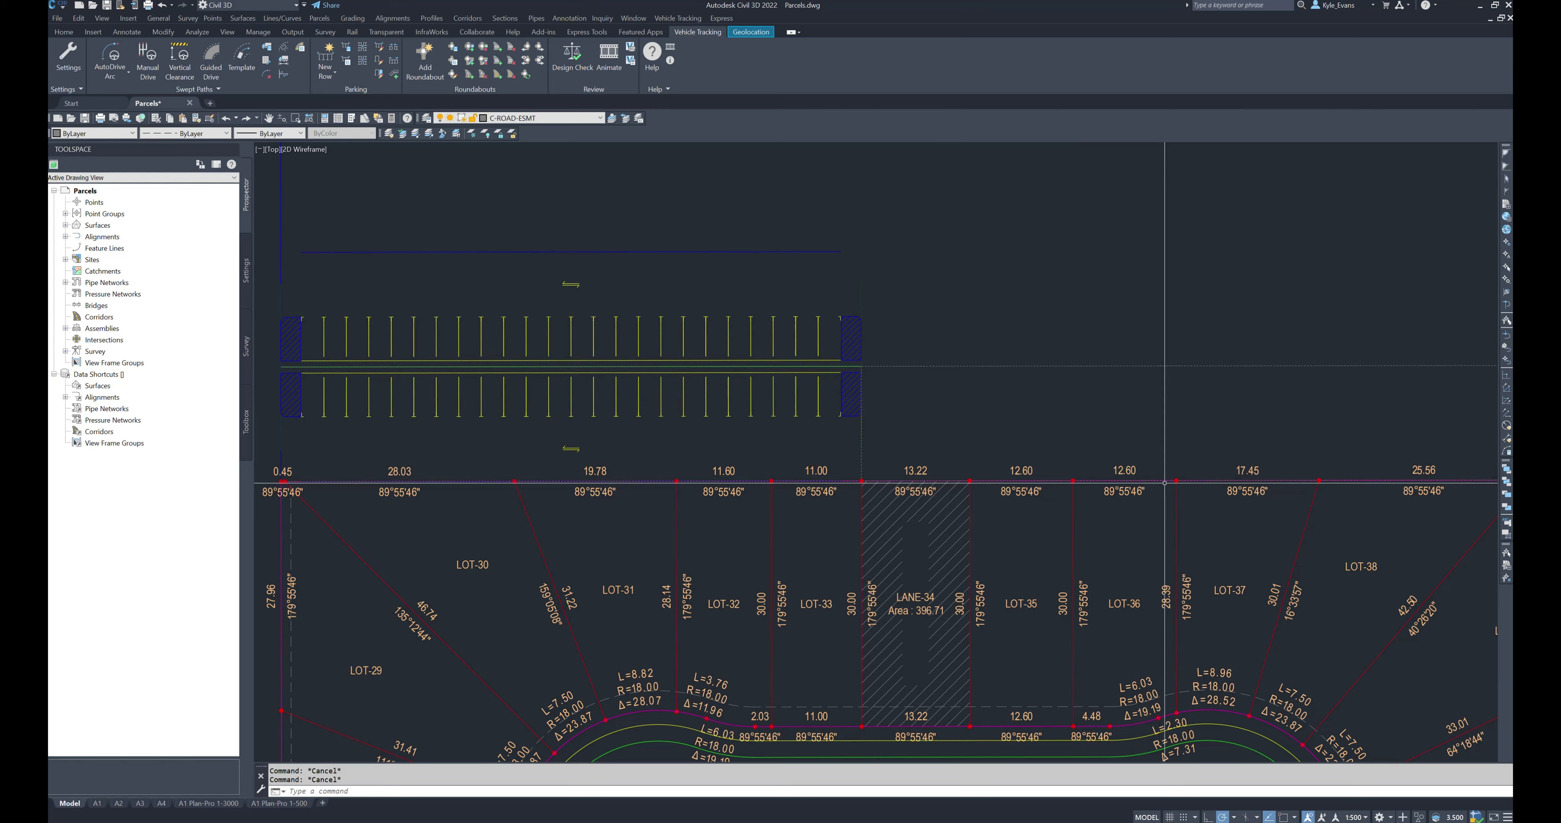
Step: Draw a polyline from the northeast corner of LANE-34 perpendicular to the offset line
text(pl)
key(Return)
shift+right_click(967, 505)
key(e)
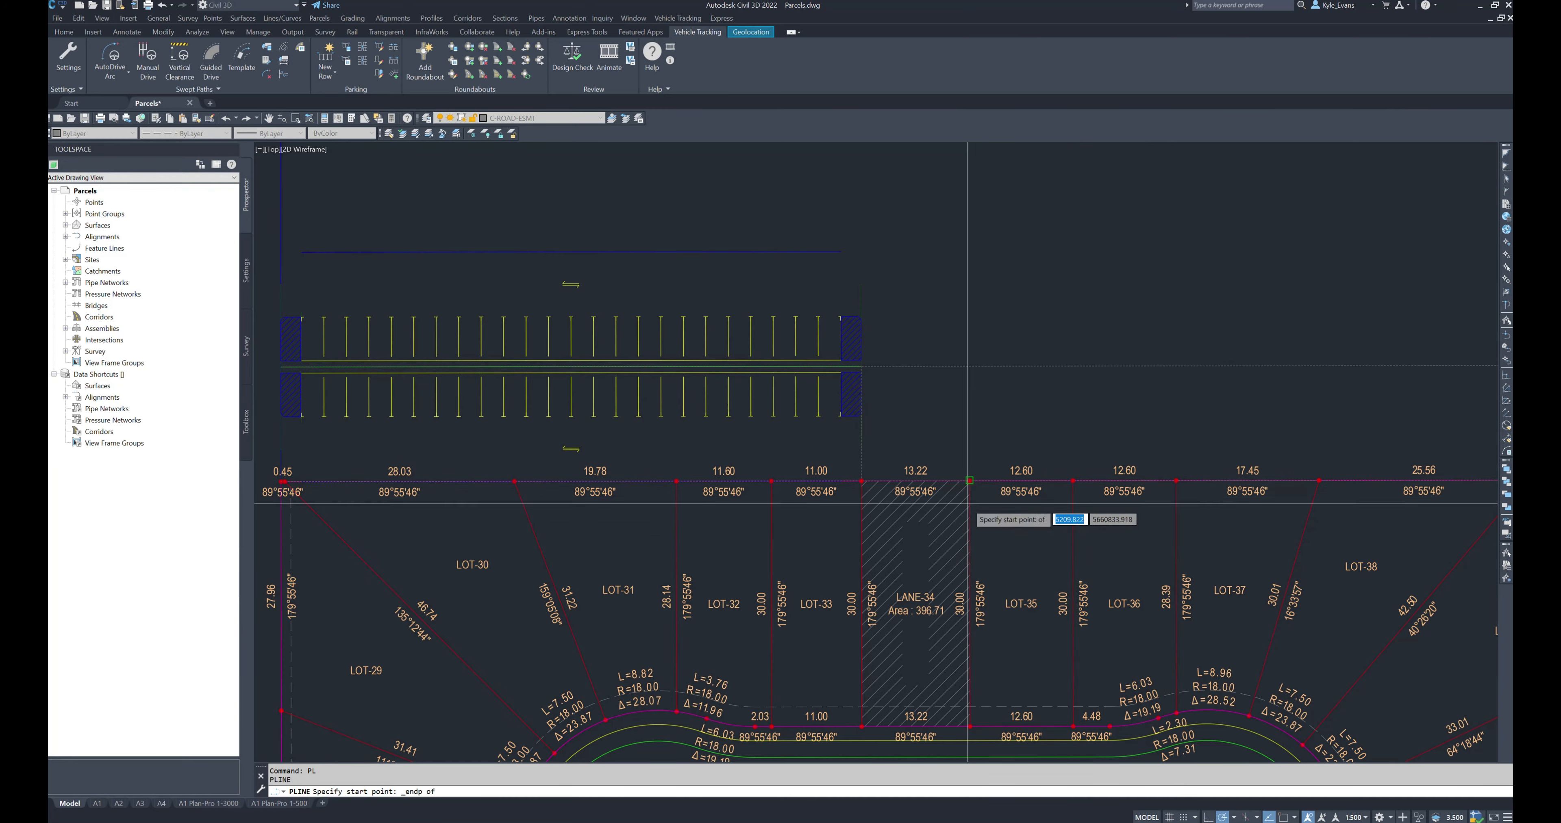
click(969, 481)
shift+right_click(1017, 385)
key(p)
click(970, 366)
key(Escape)
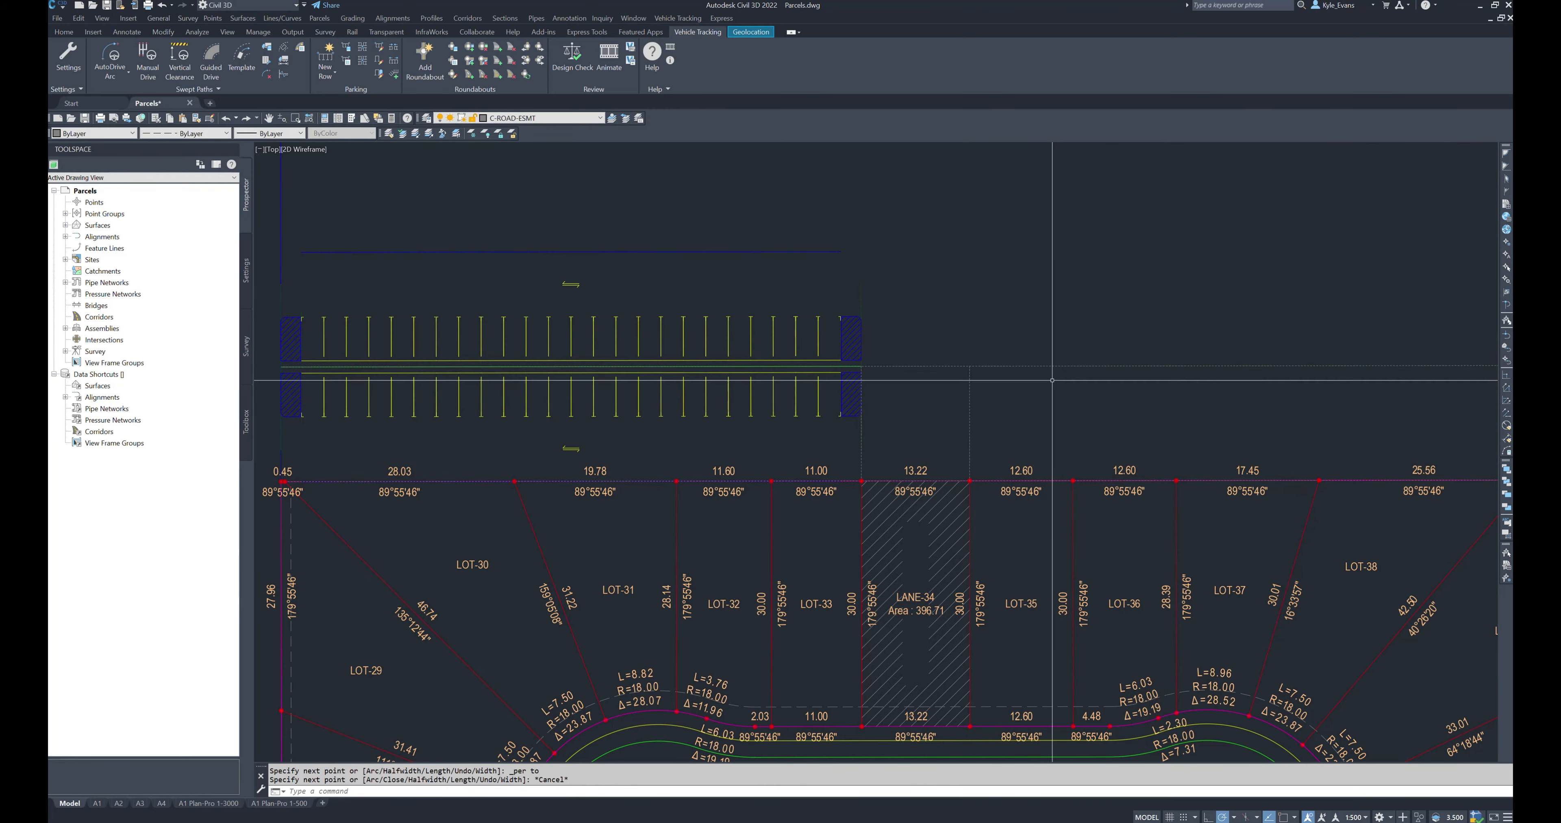
Step: Stretch the east end of the offset line perpendicular to the empty area's east boundary
scroll(1149, 333, down, 2)
scroll(1195, 372, up, 4)
click(951, 334)
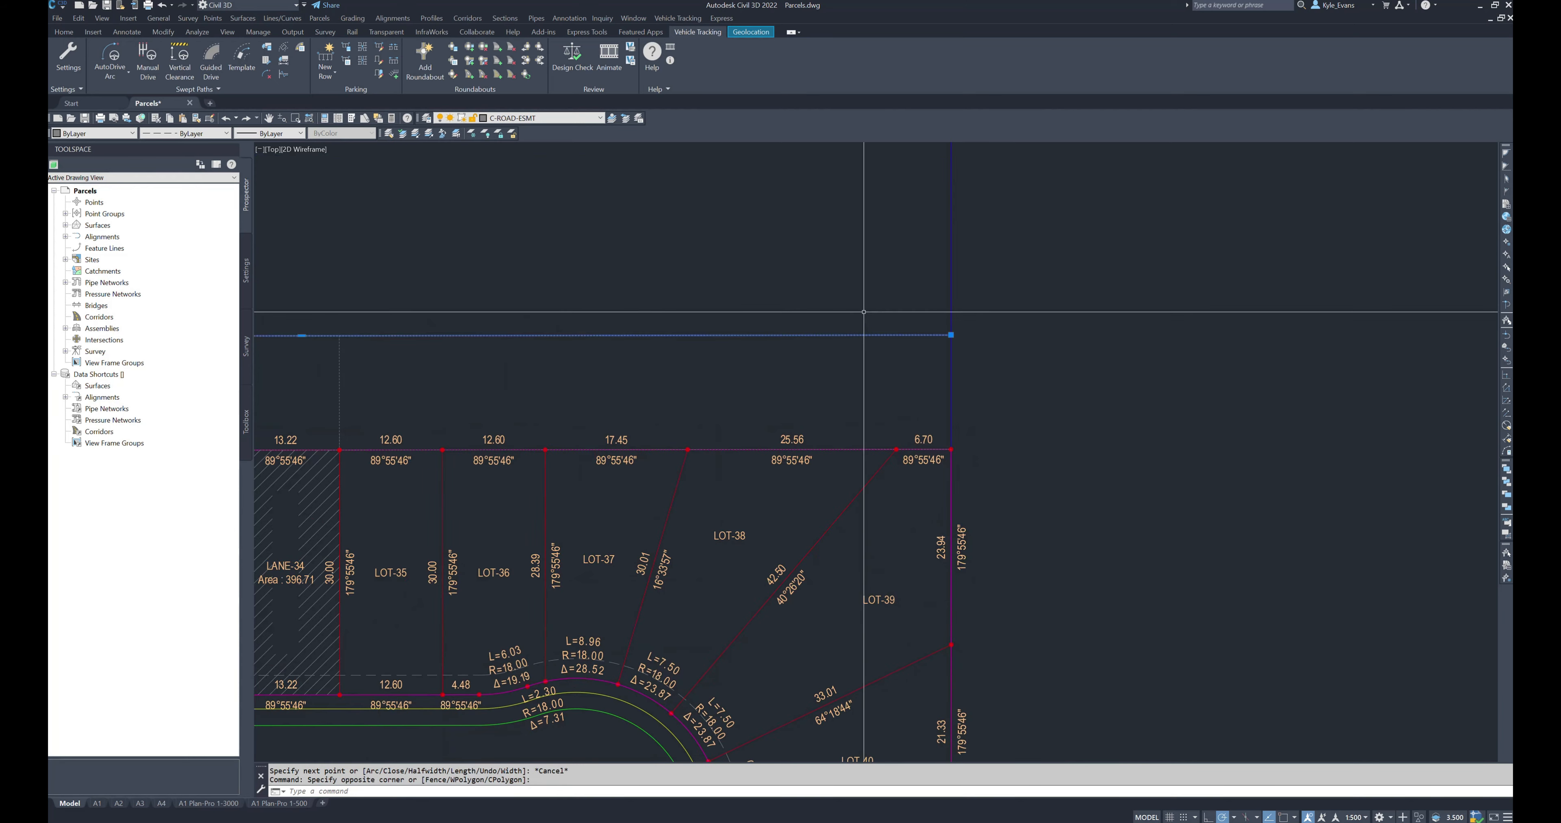
click(950, 334)
shift+right_click(1022, 336)
key(p)
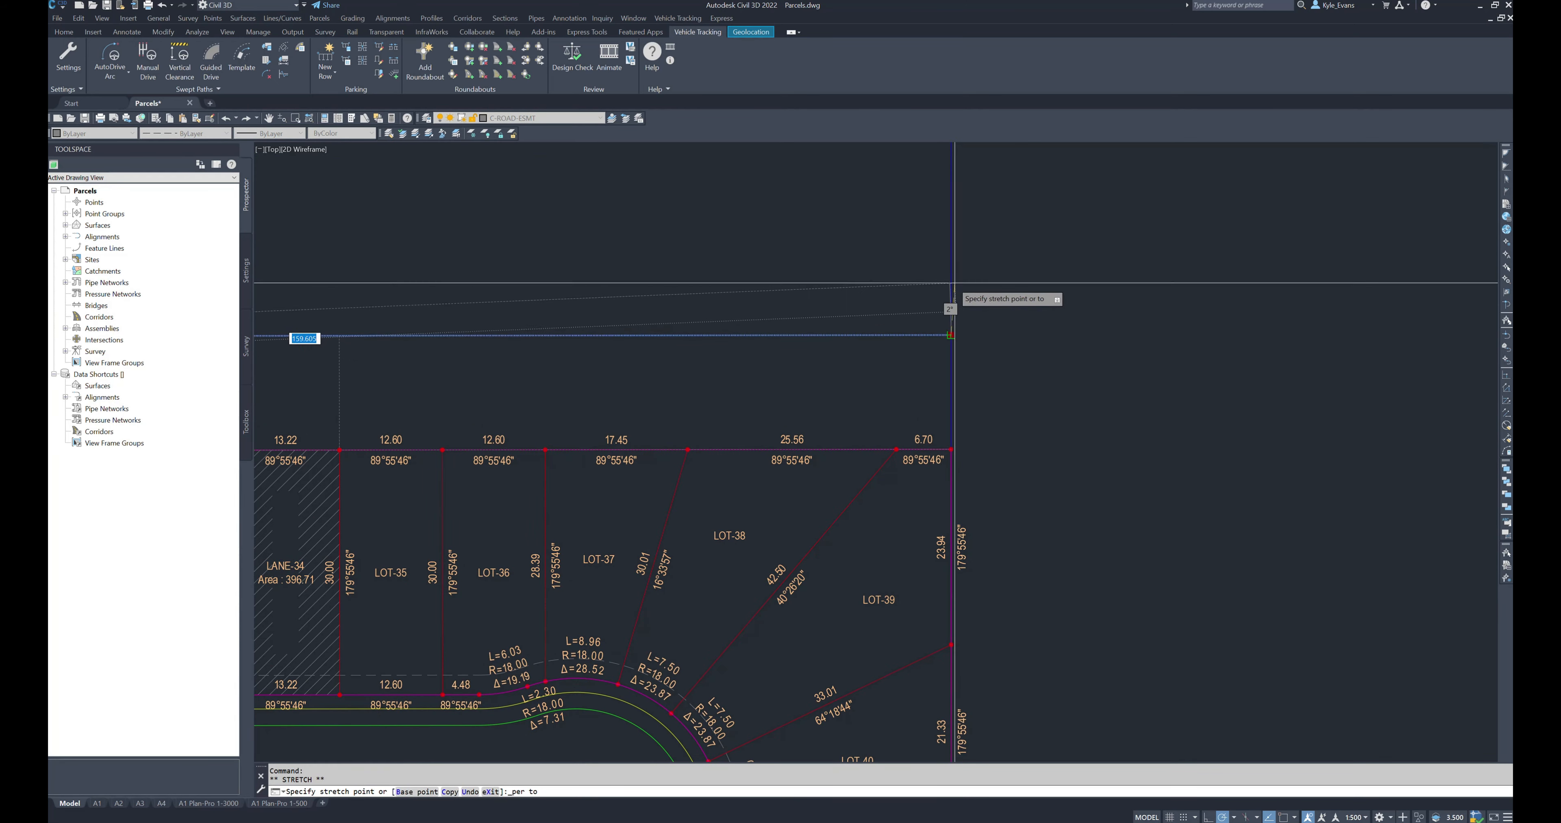
click(949, 285)
key(Escape)
middle_drag(780, 391, 1138, 428)
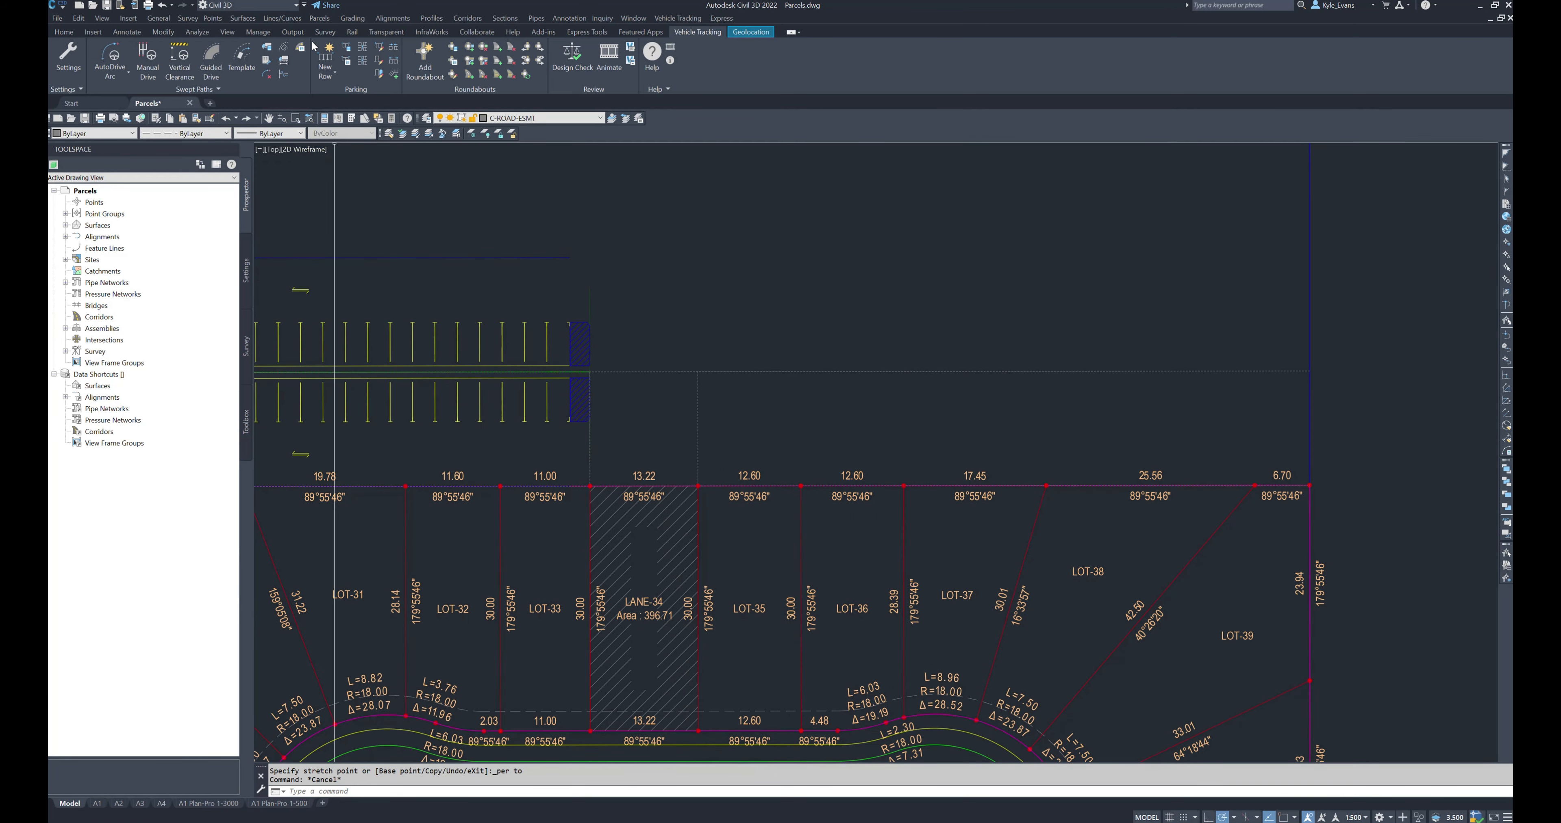
Step: Start a new parking row on the Area 4 ITE standard and give it a 1.5-wide footpath
click(298, 94)
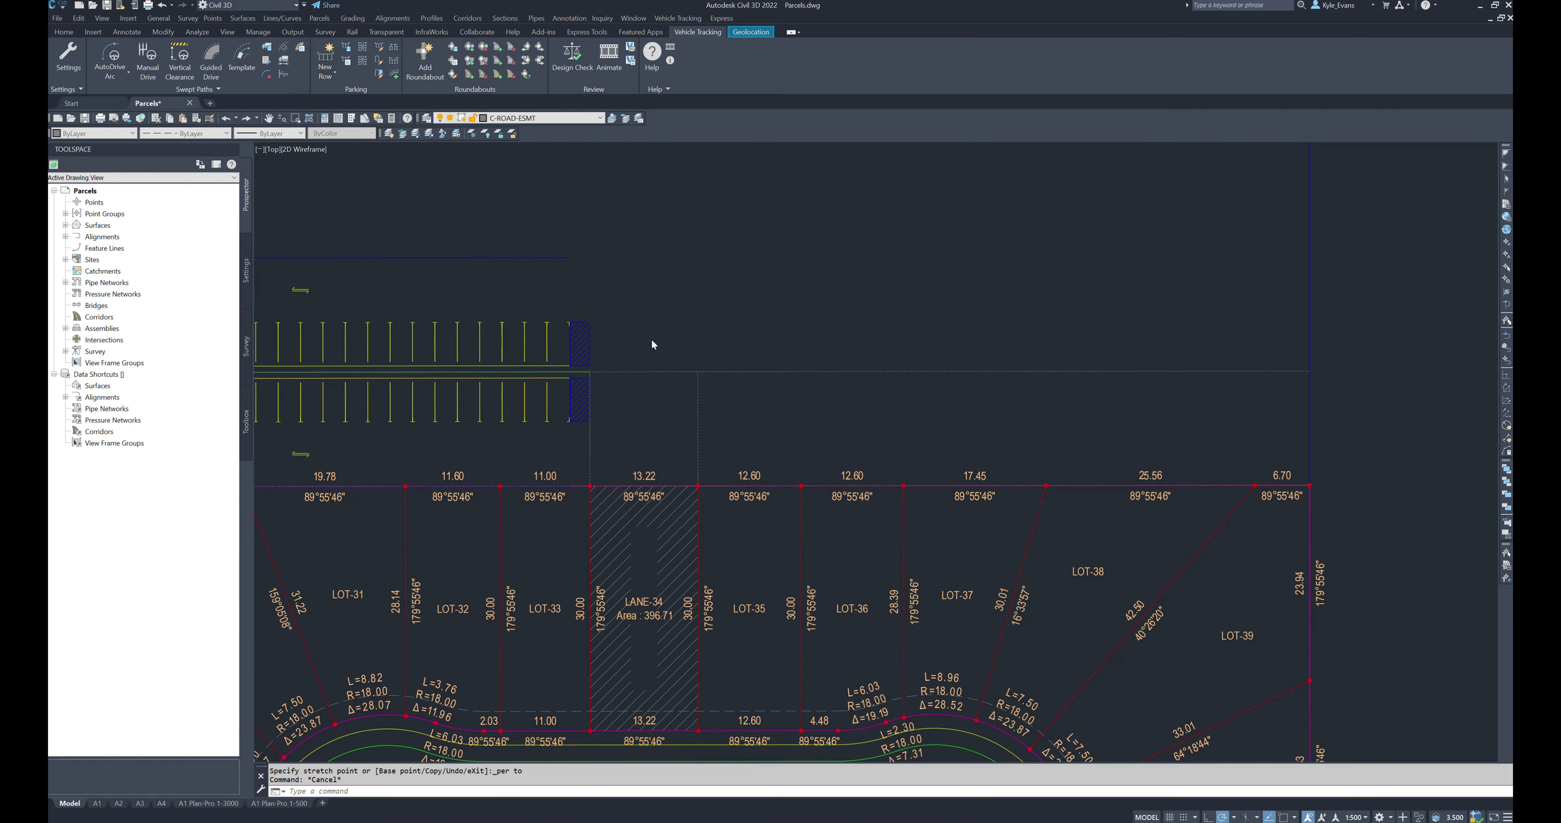
click(811, 530)
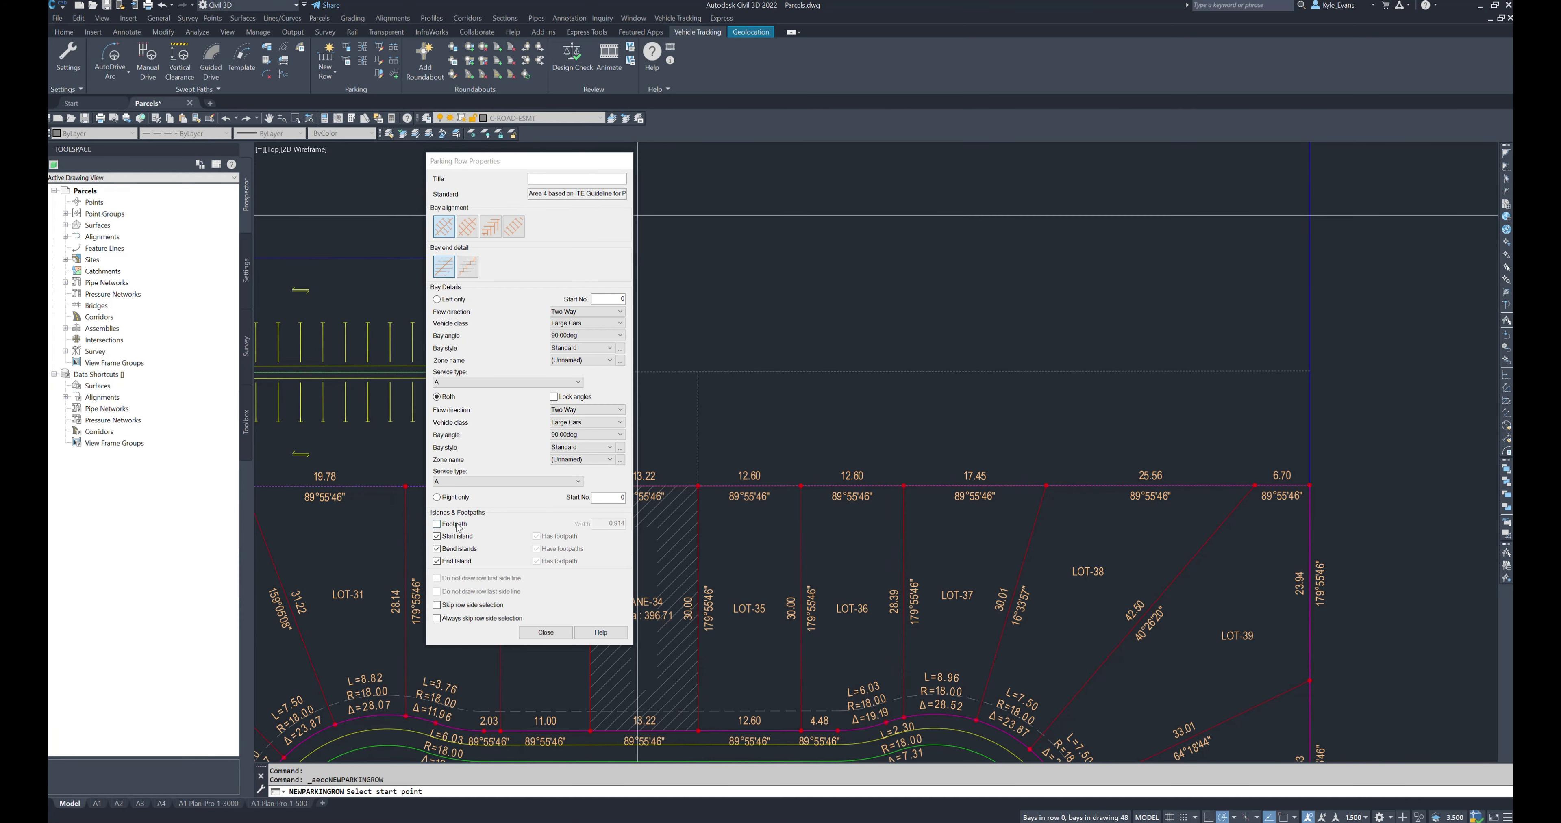
double_click(602, 522)
text(1)
click(543, 633)
Step: Place the parking row from the end of the polyline above LANE-34's northeast corner to the offset line's end at the east boundary
shift+right_click(699, 374)
key(e)
shift+right_click(958, 336)
key(e)
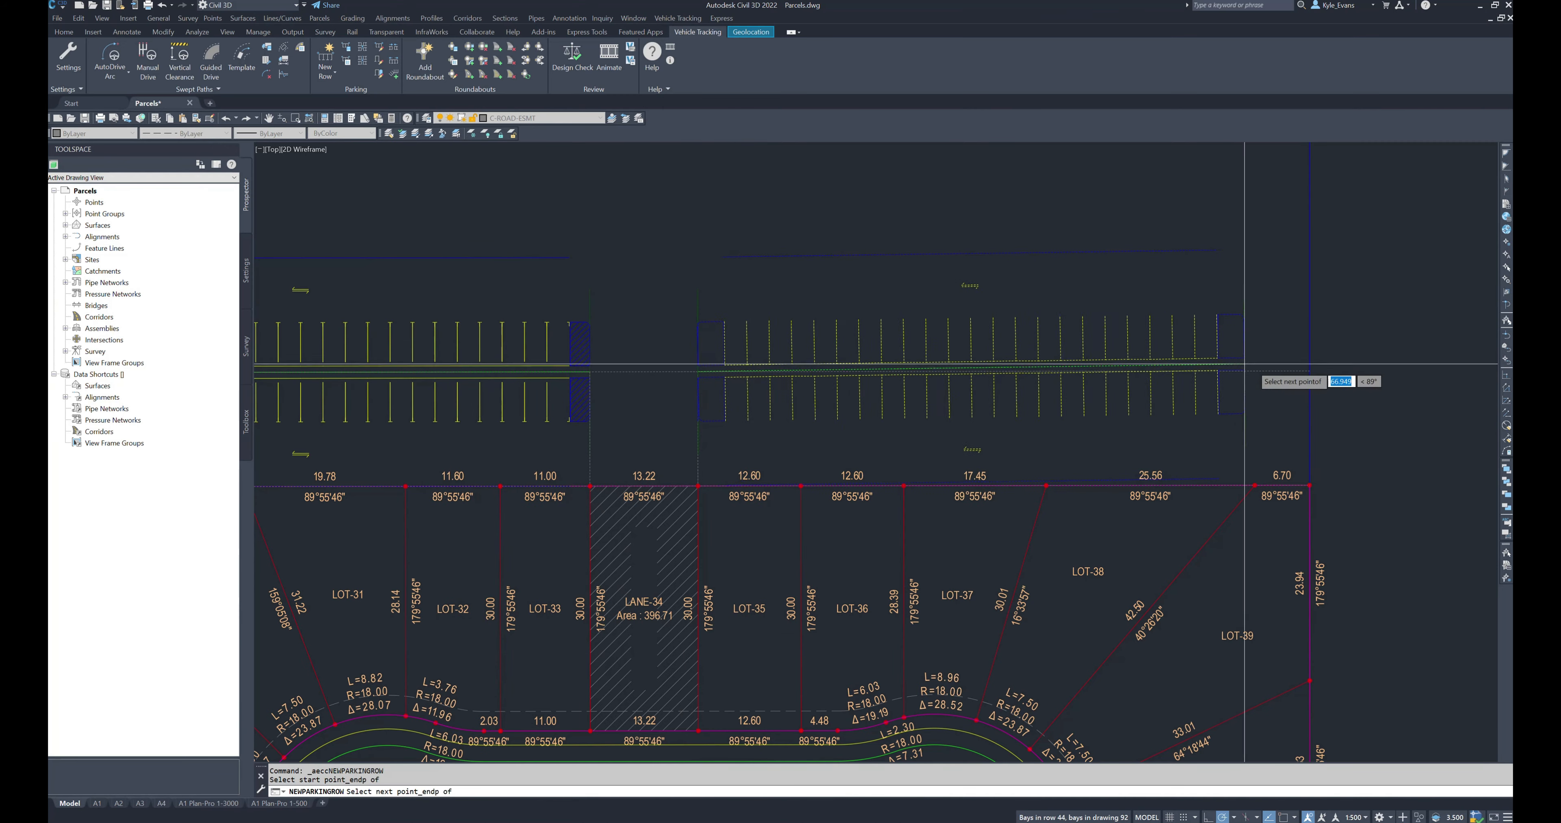
click(1309, 371)
key(Escape)
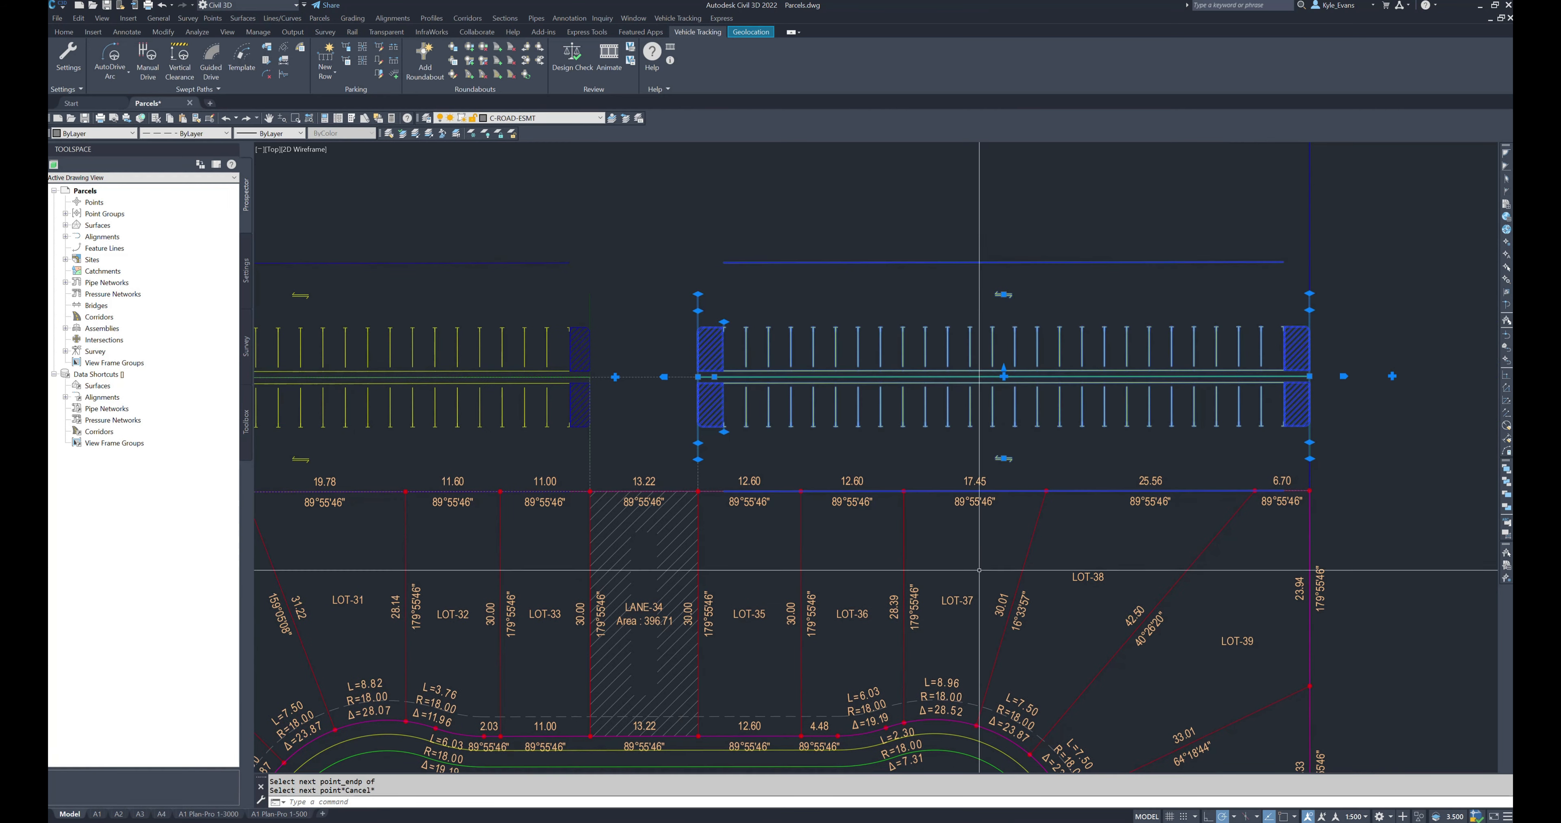
scroll(1263, 676, down, 3)
key(Escape)
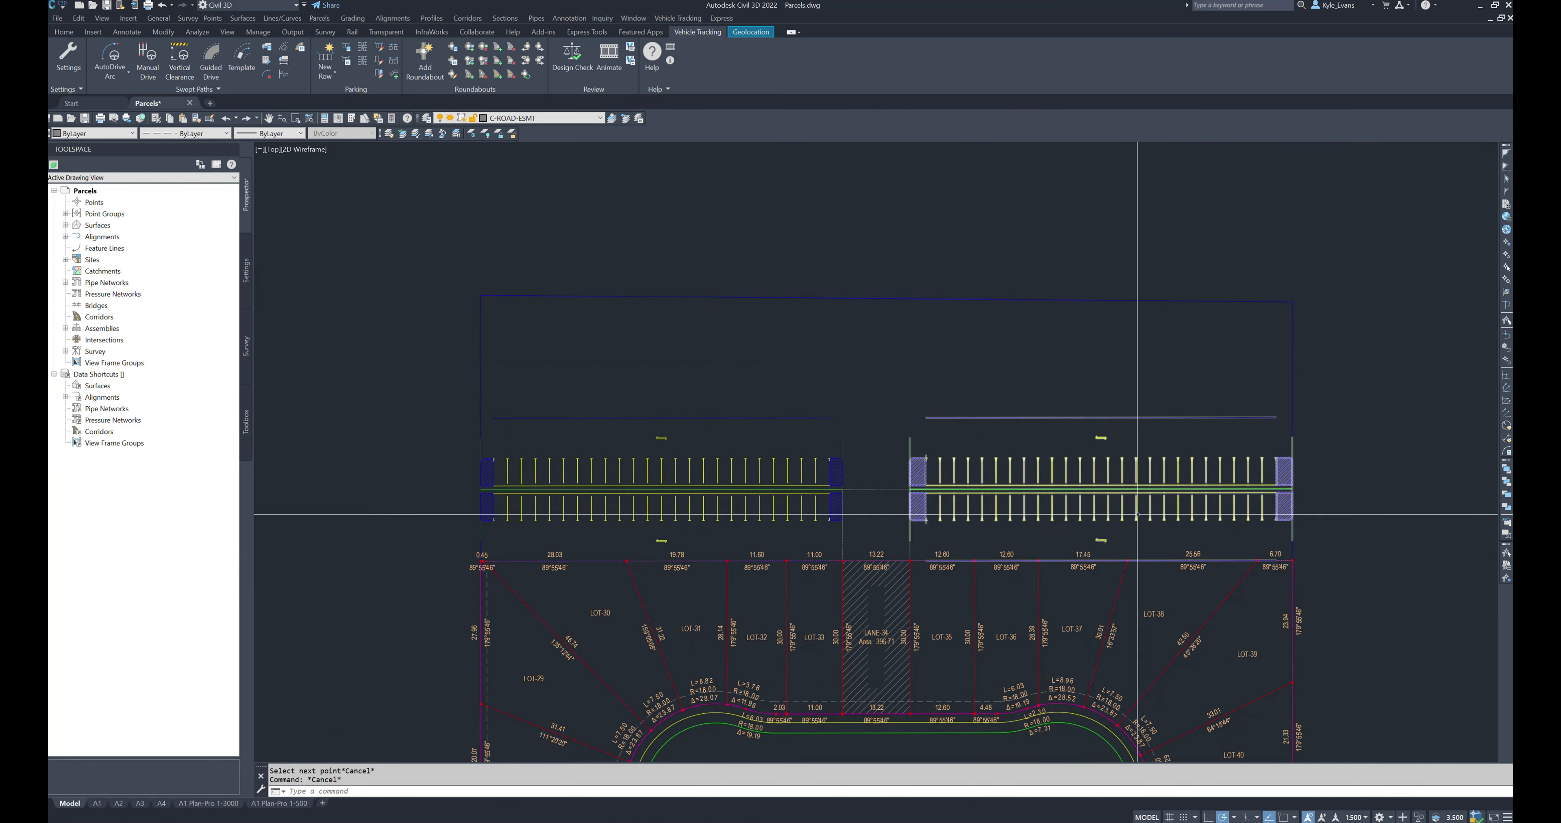
Step: Start a parallel parking row on the Area 4 ITE standard with a 1.5-wide footpath, referencing the existing west row
scroll(1137, 510, up, 3)
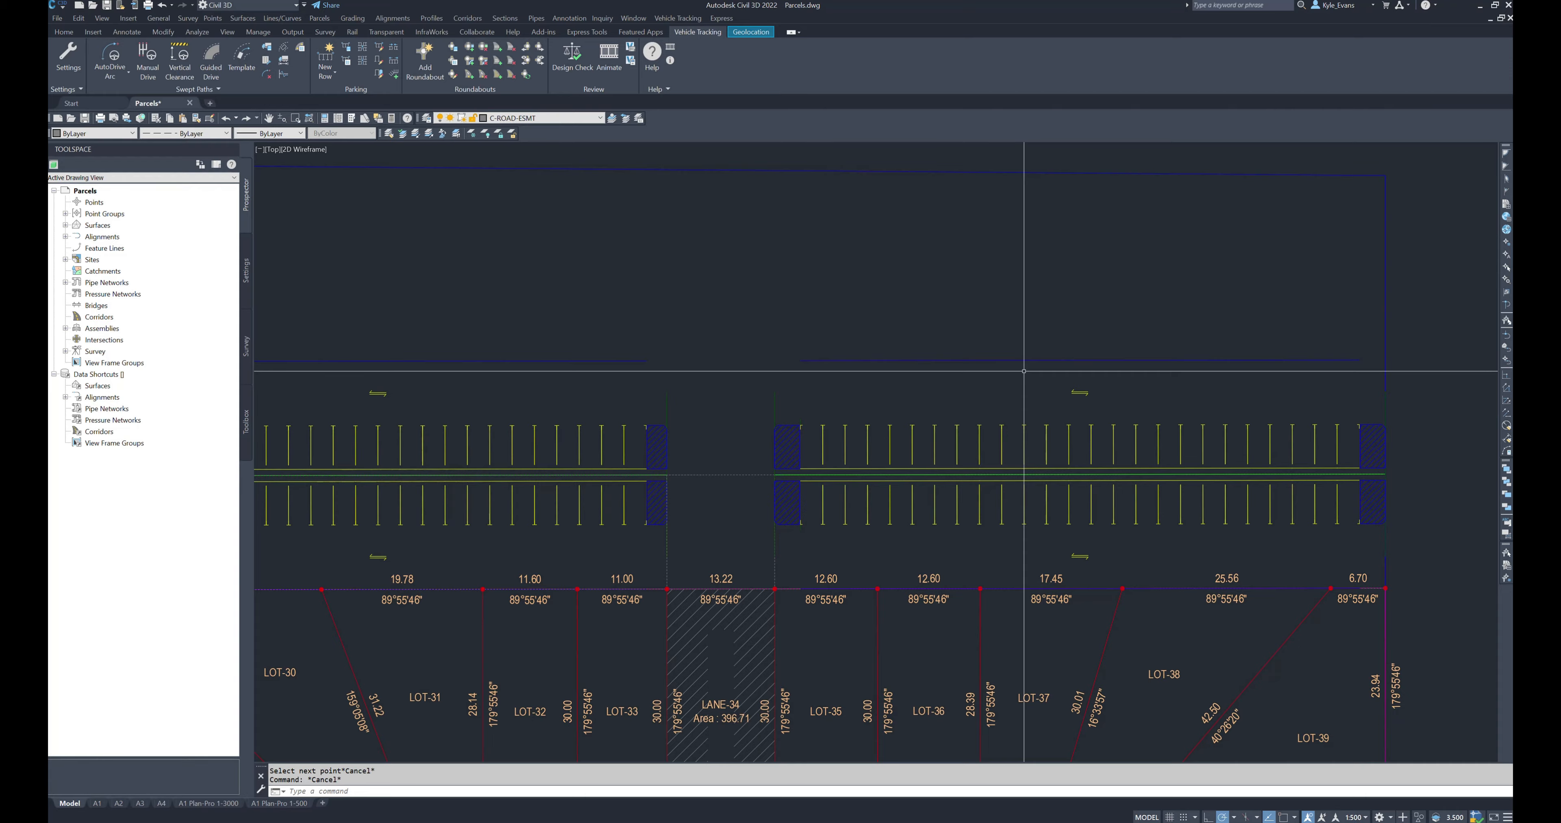
middle_drag(815, 351, 1281, 349)
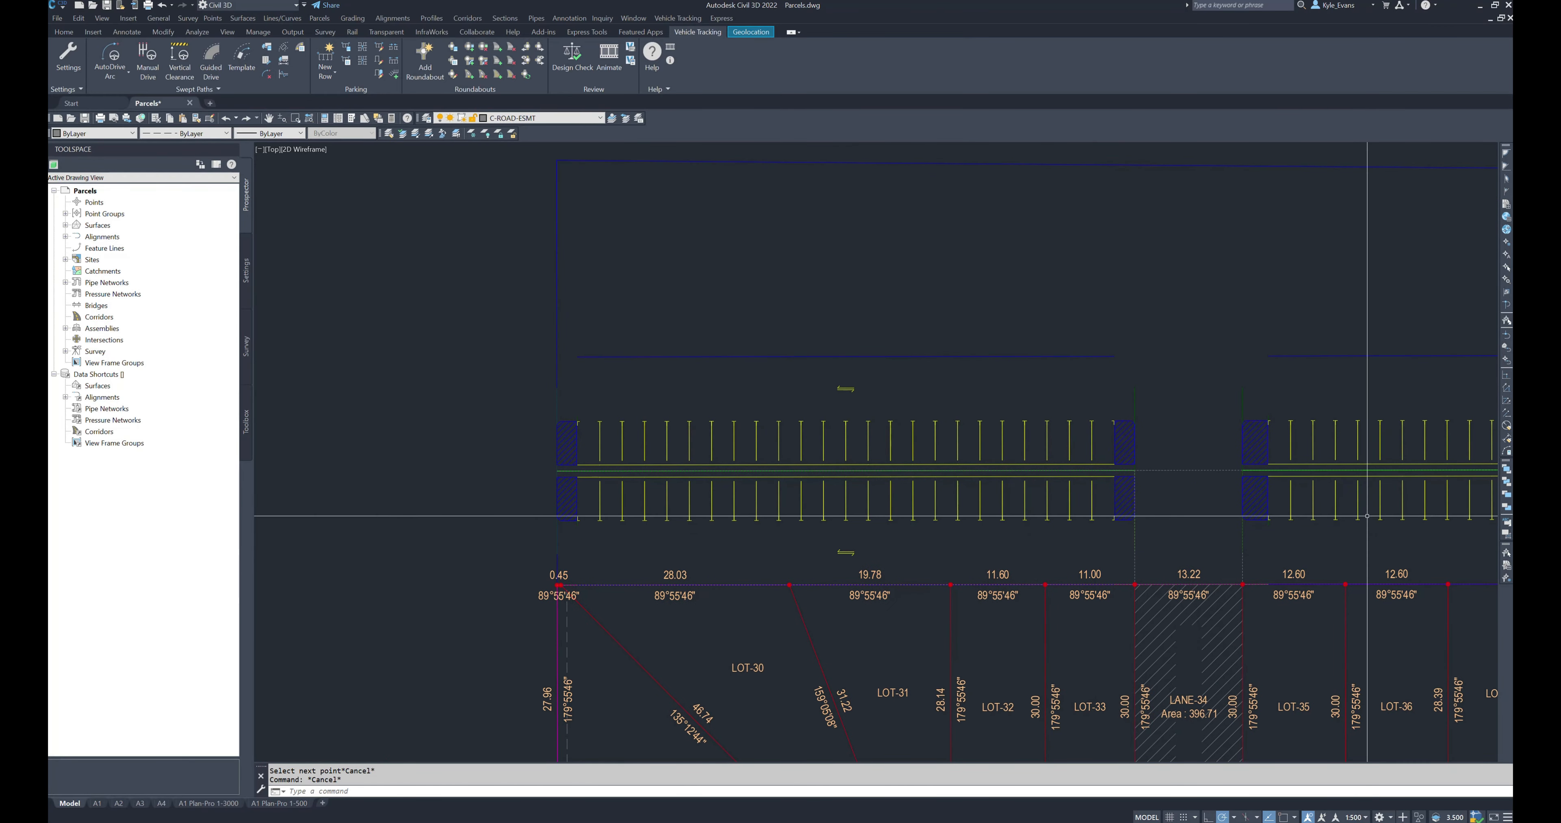
scroll(1028, 498, down, 2)
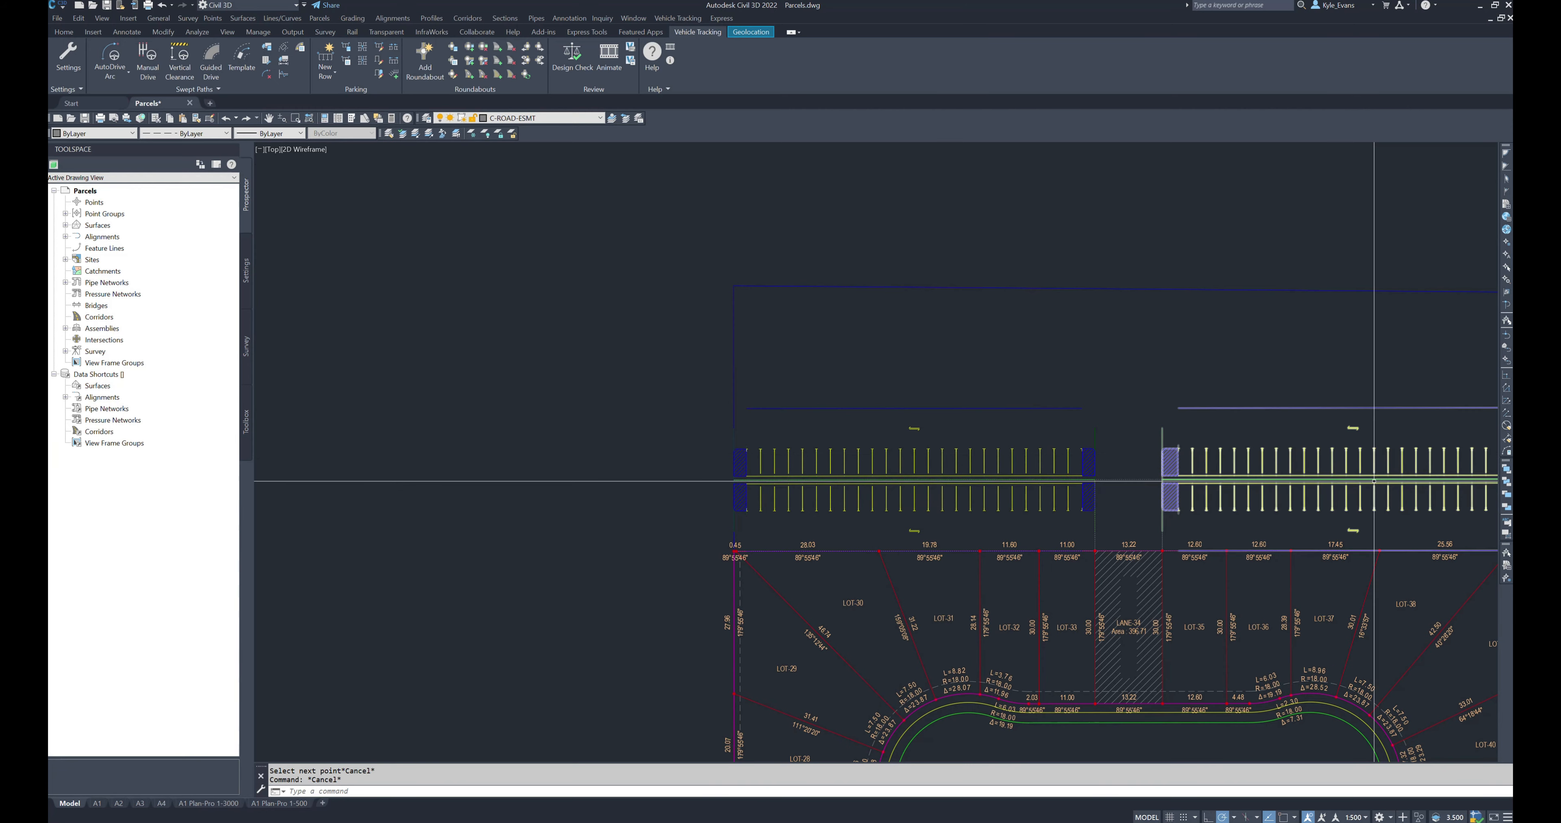
middle_drag(1373, 481, 1204, 507)
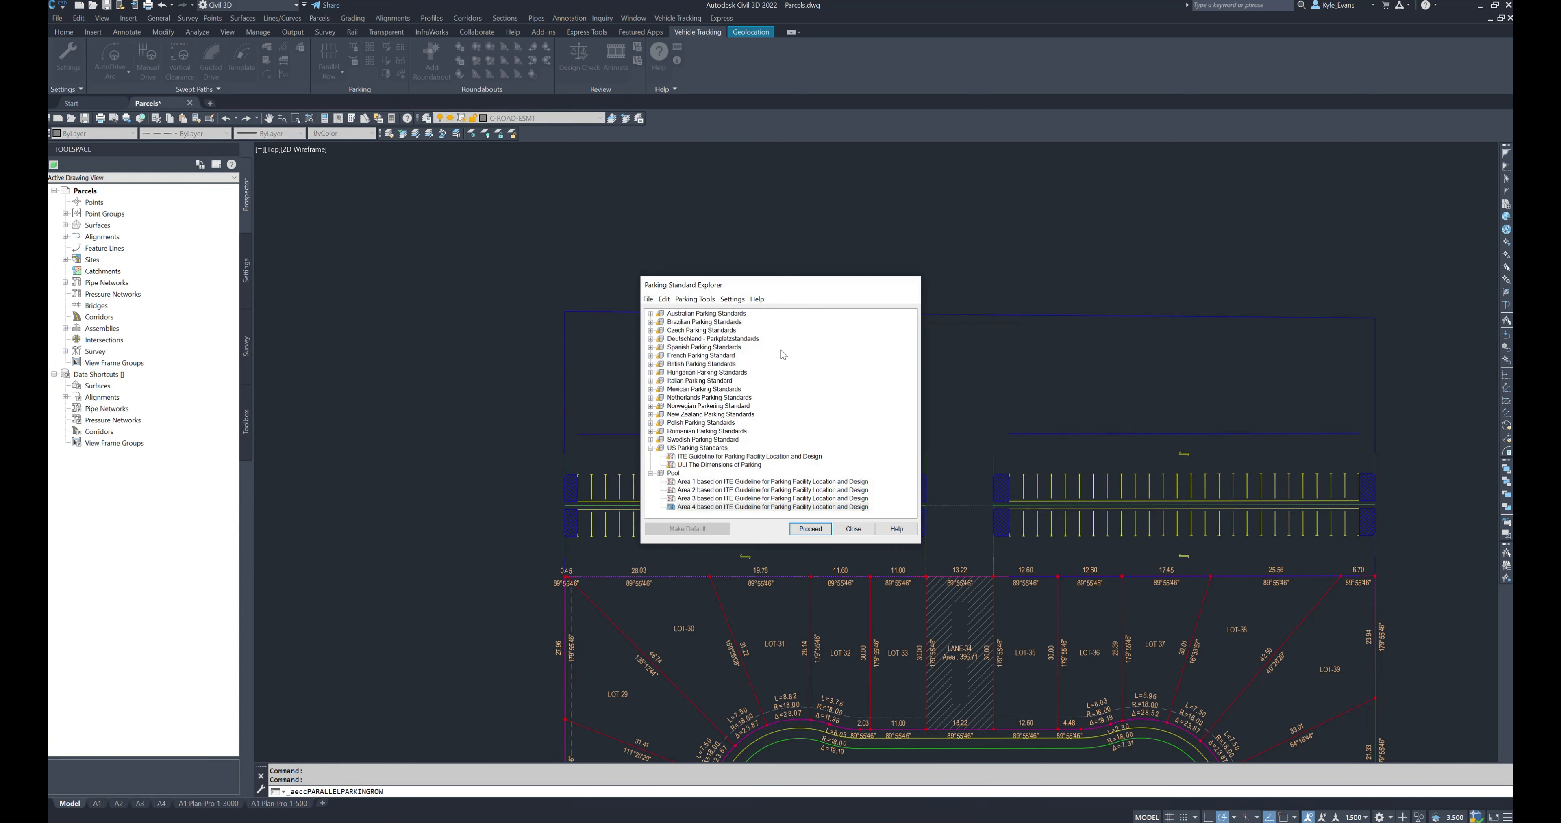
click(810, 529)
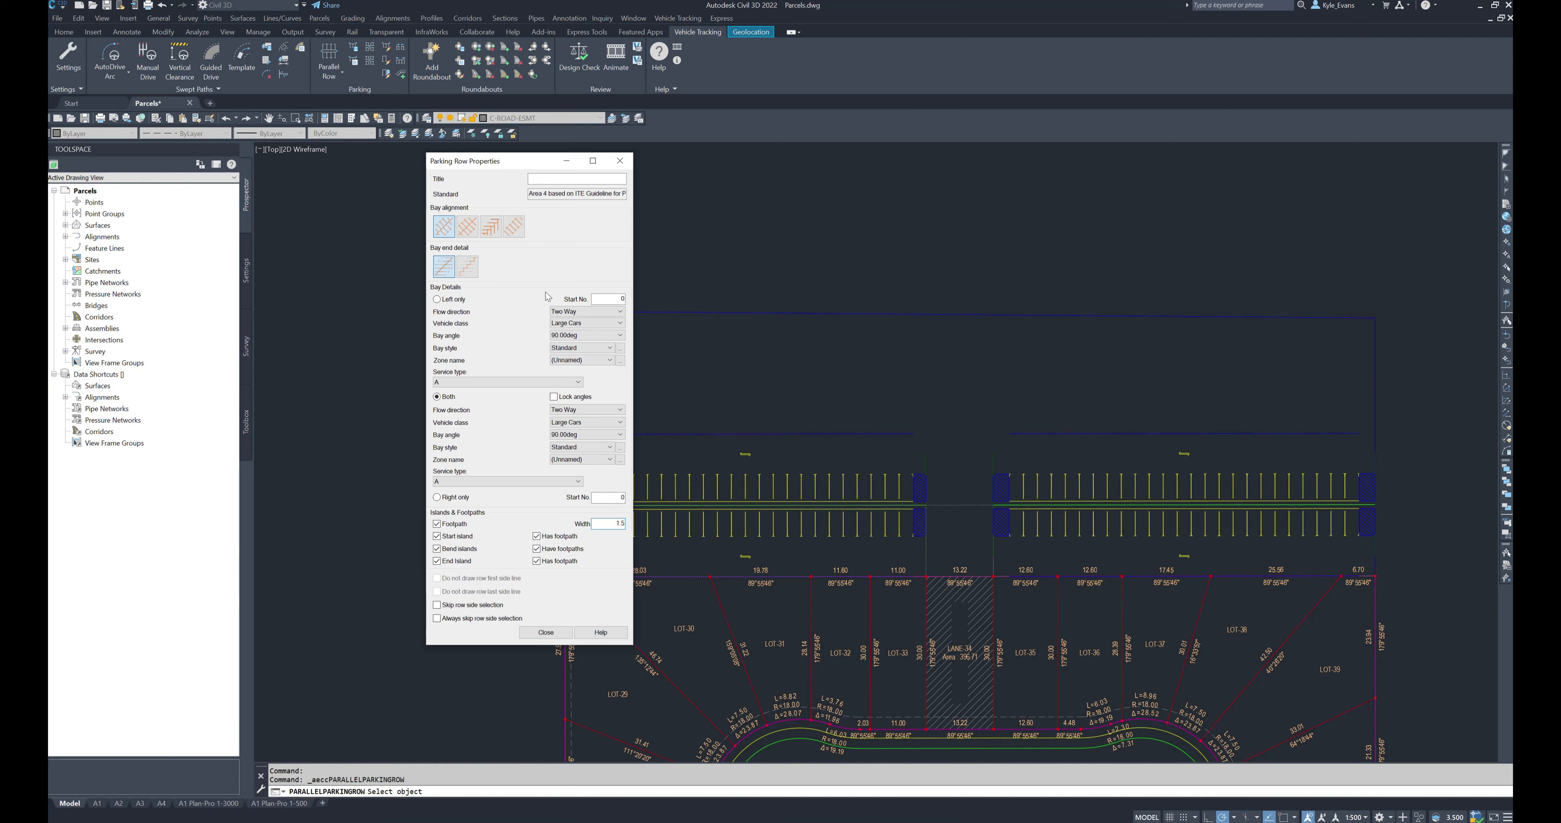
click(547, 634)
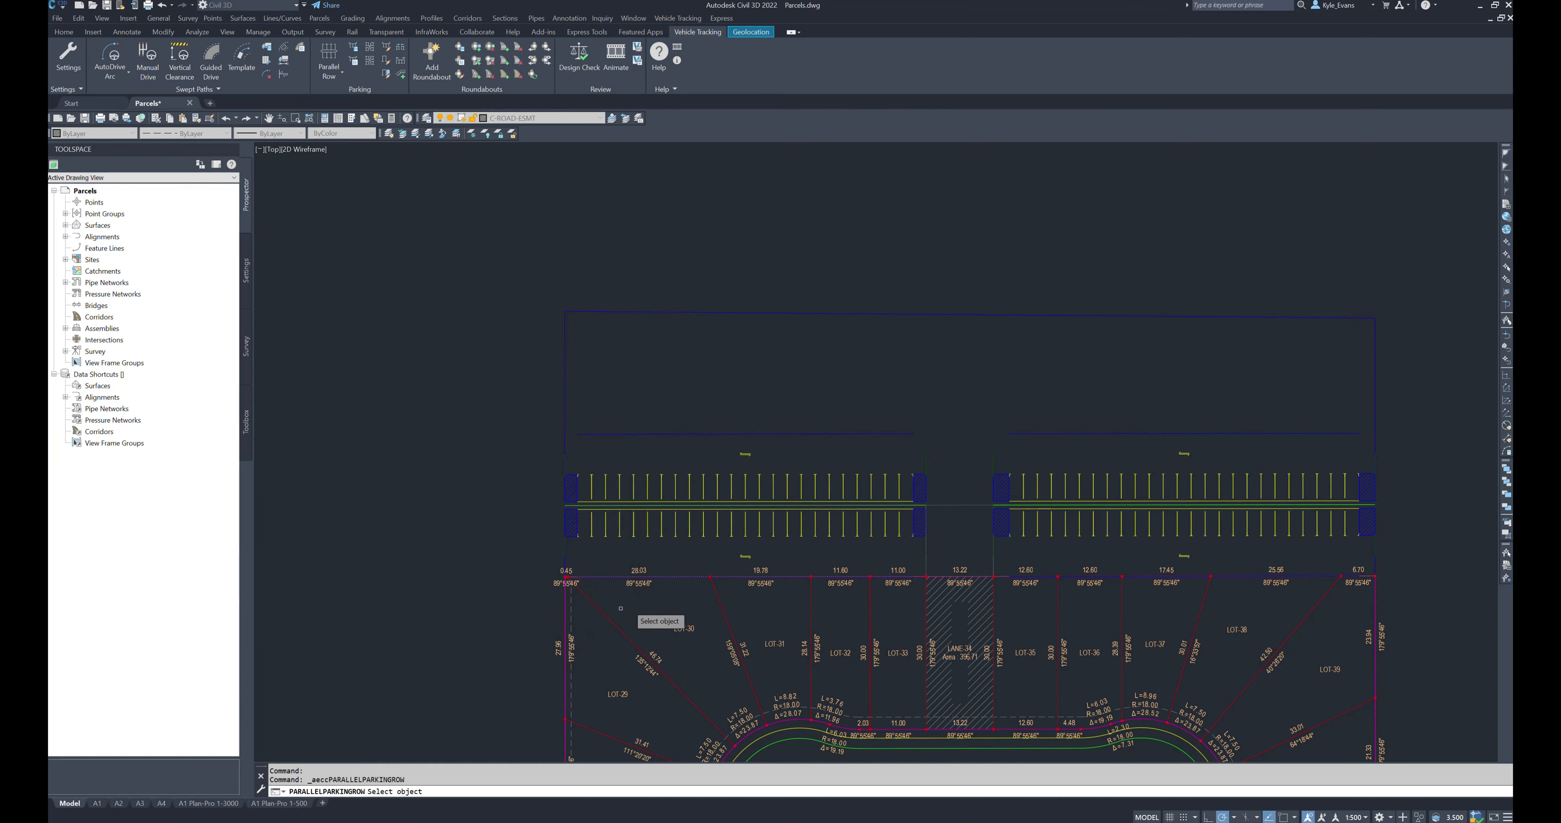
click(758, 486)
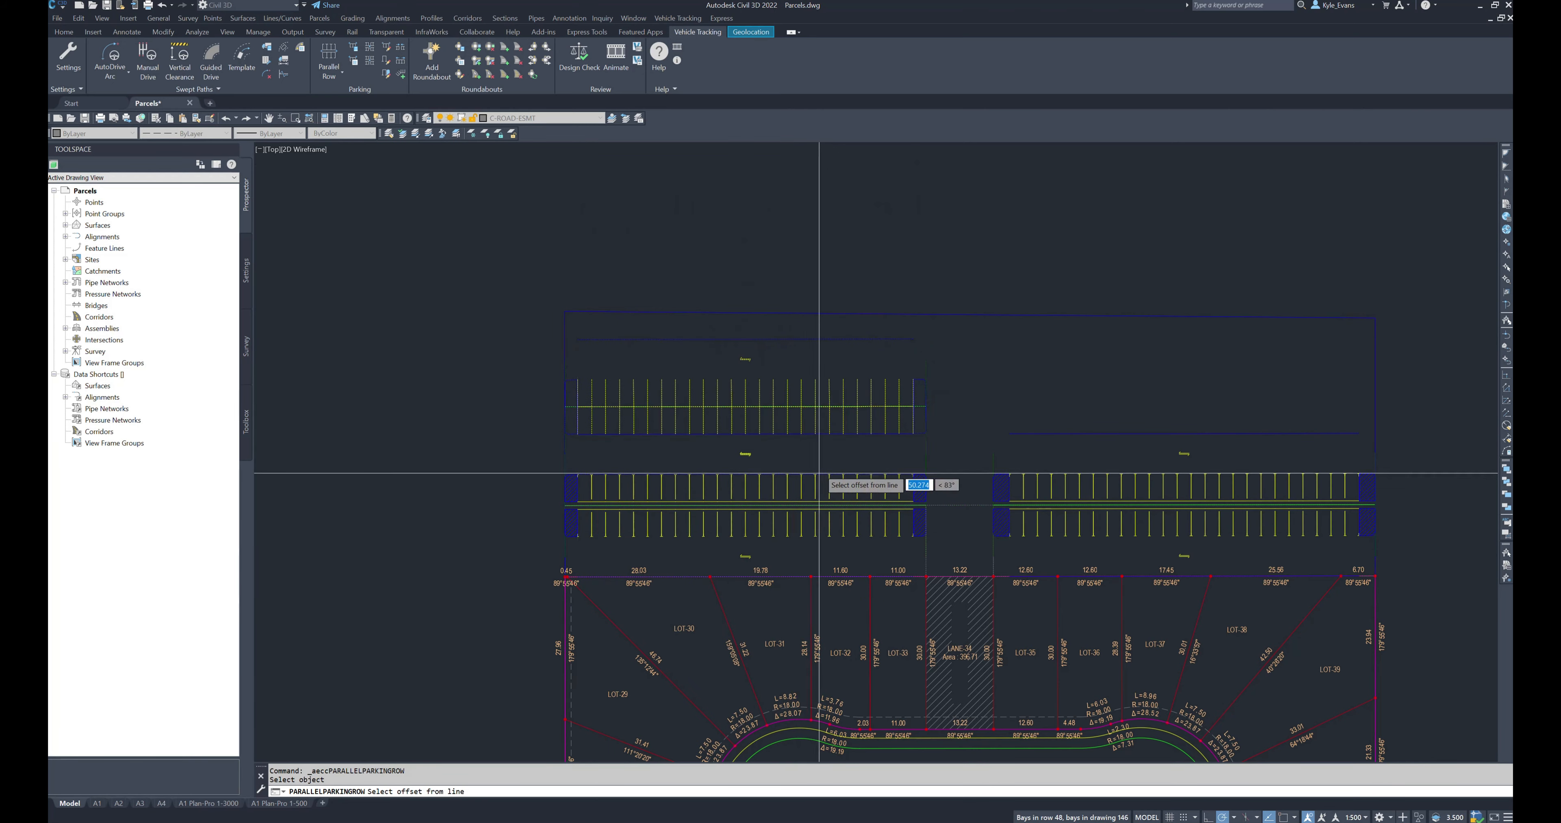
Step: Place the parallel row on the north side of the west row with parking bays on both sides
scroll(794, 352, up, 5)
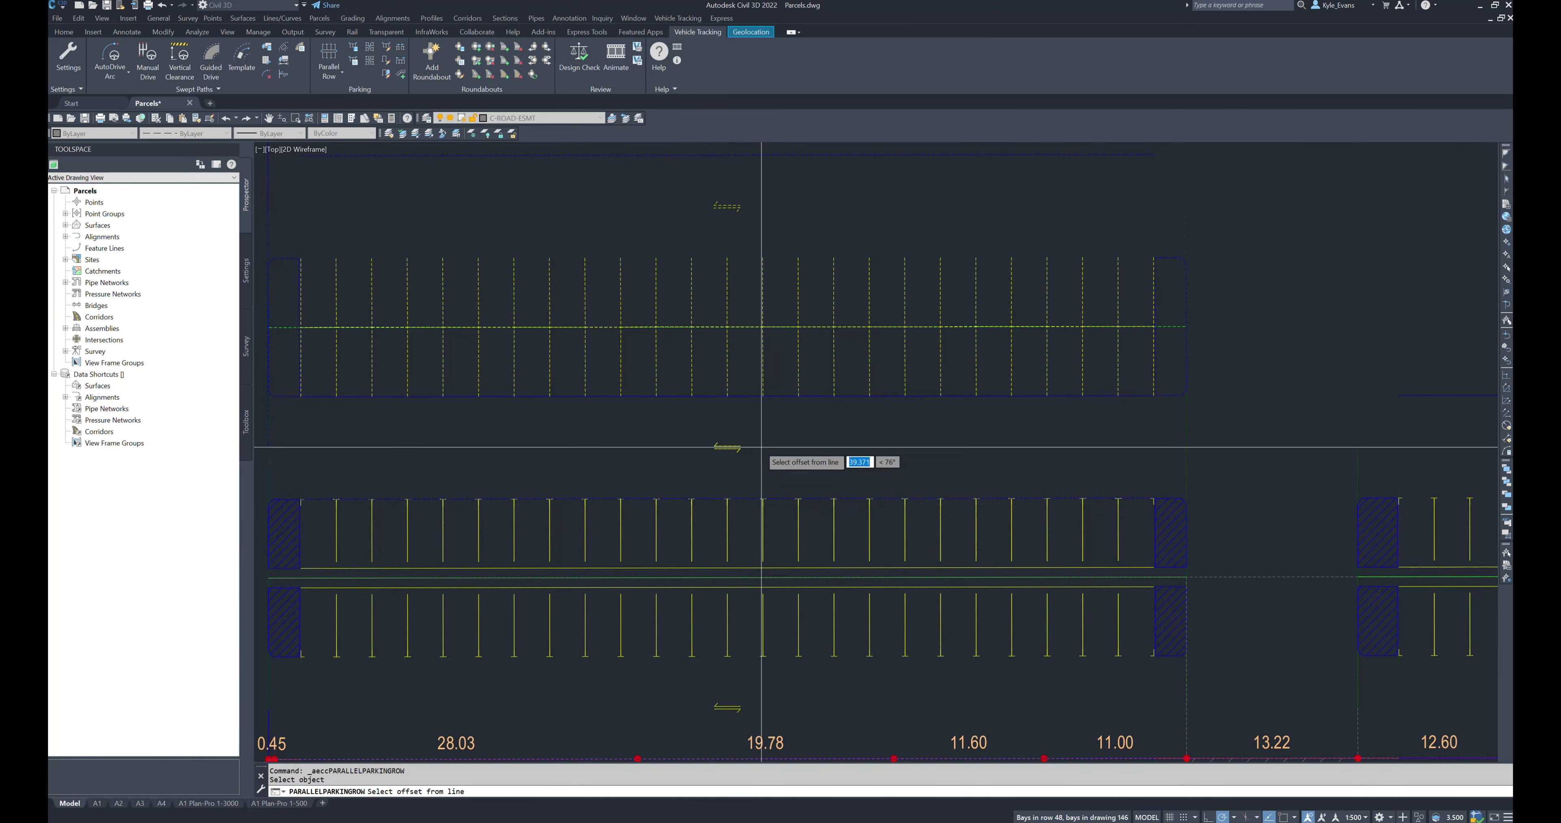
scroll(751, 442, down, 4)
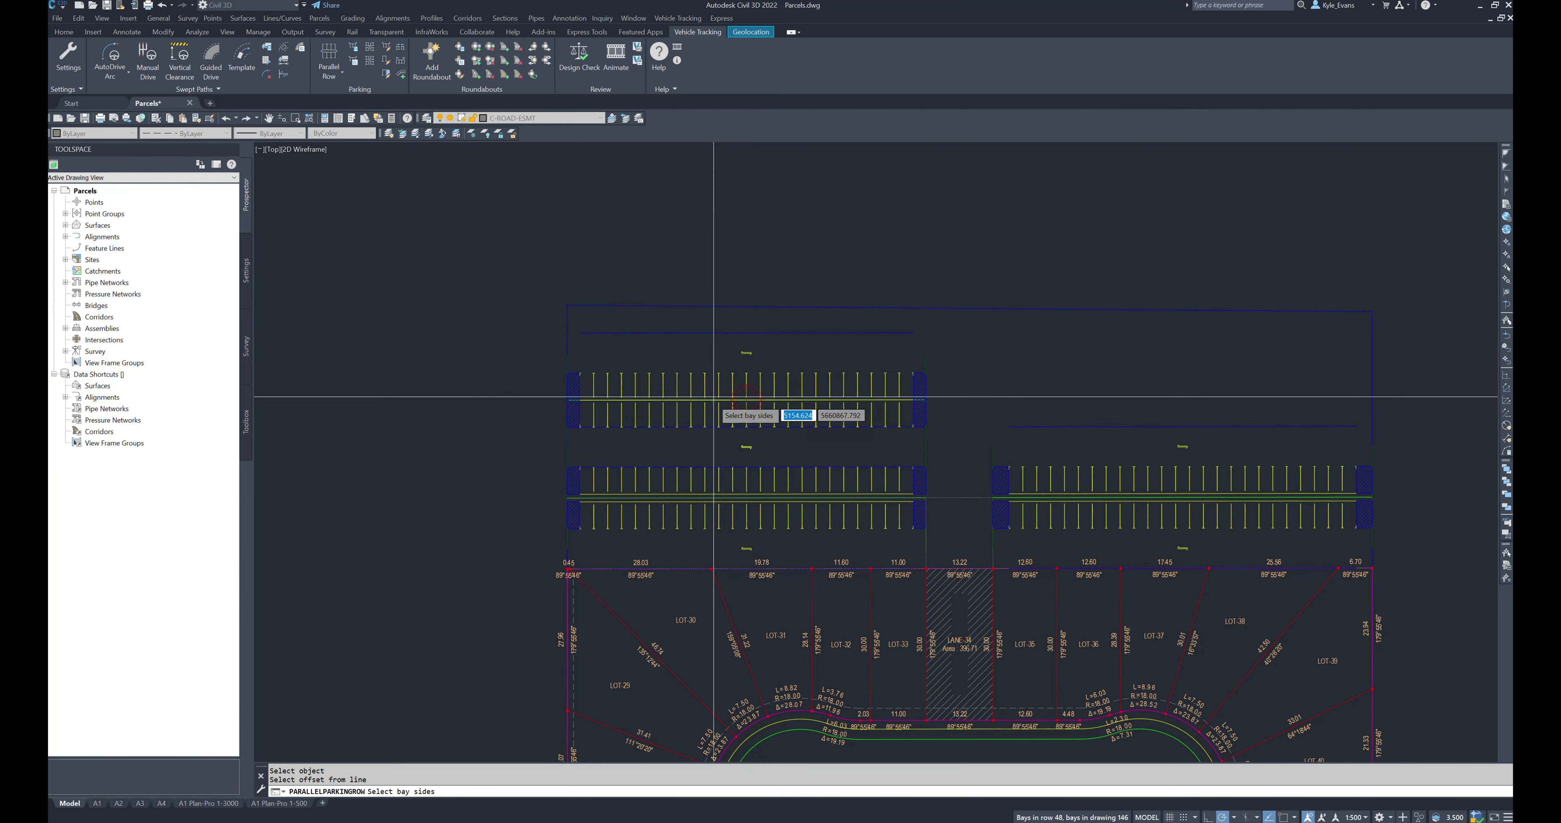
scroll(752, 431, up, 4)
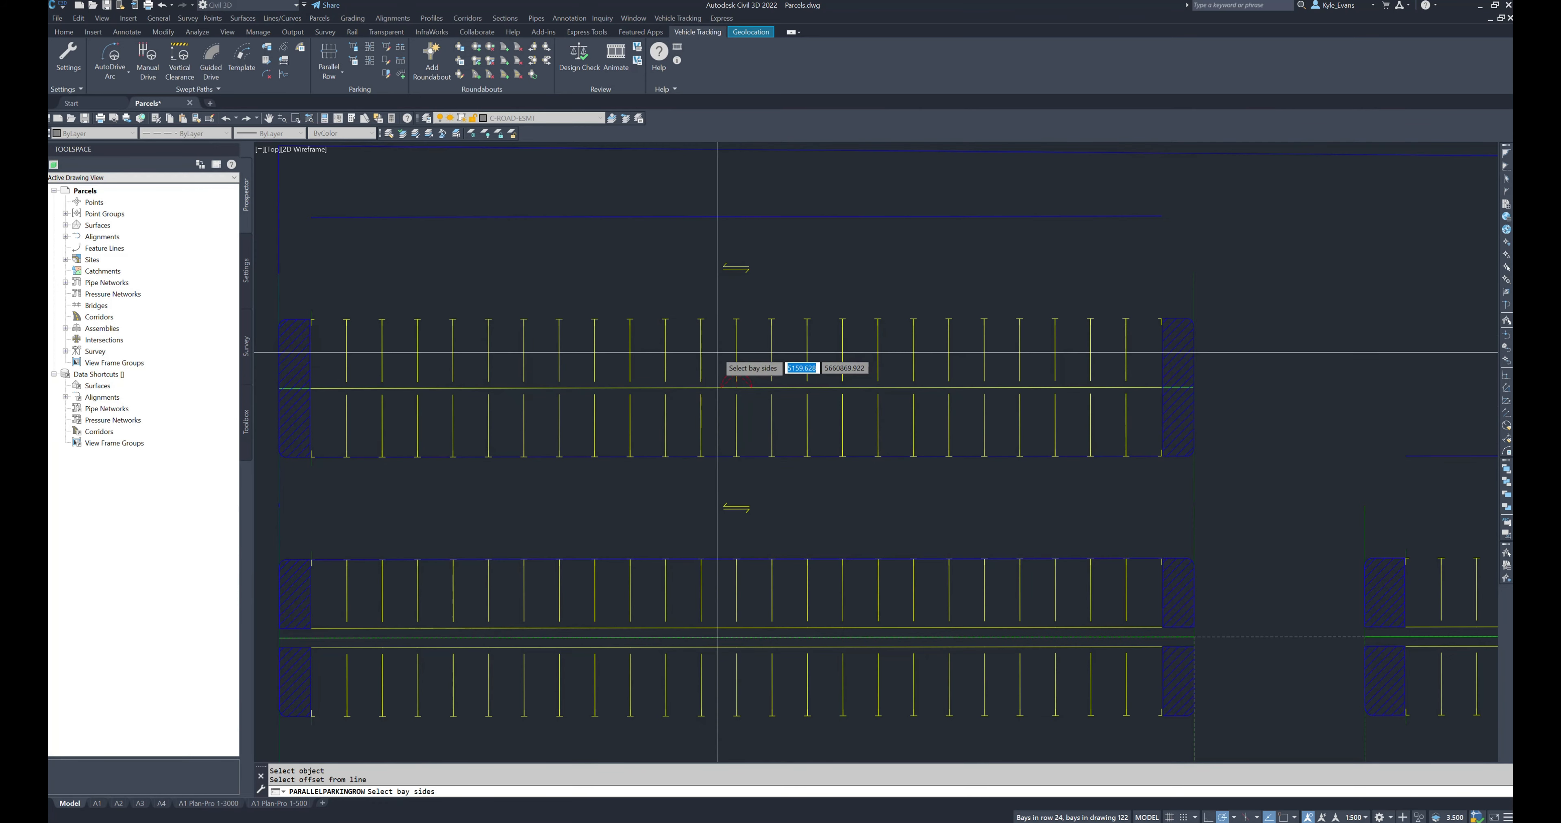
scroll(742, 377, down, 2)
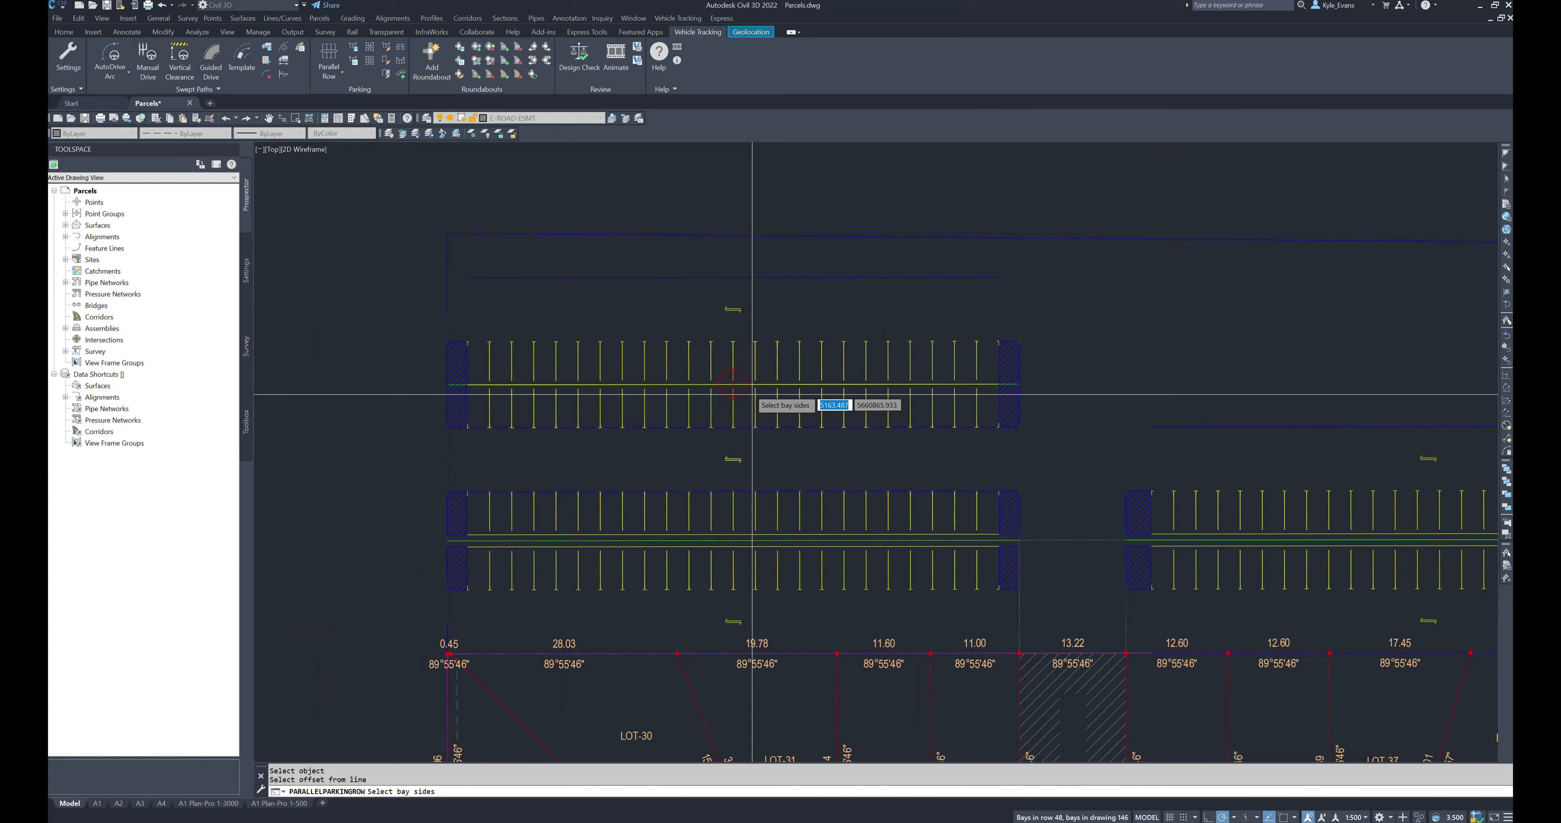
click(730, 380)
scroll(963, 500, down, 2)
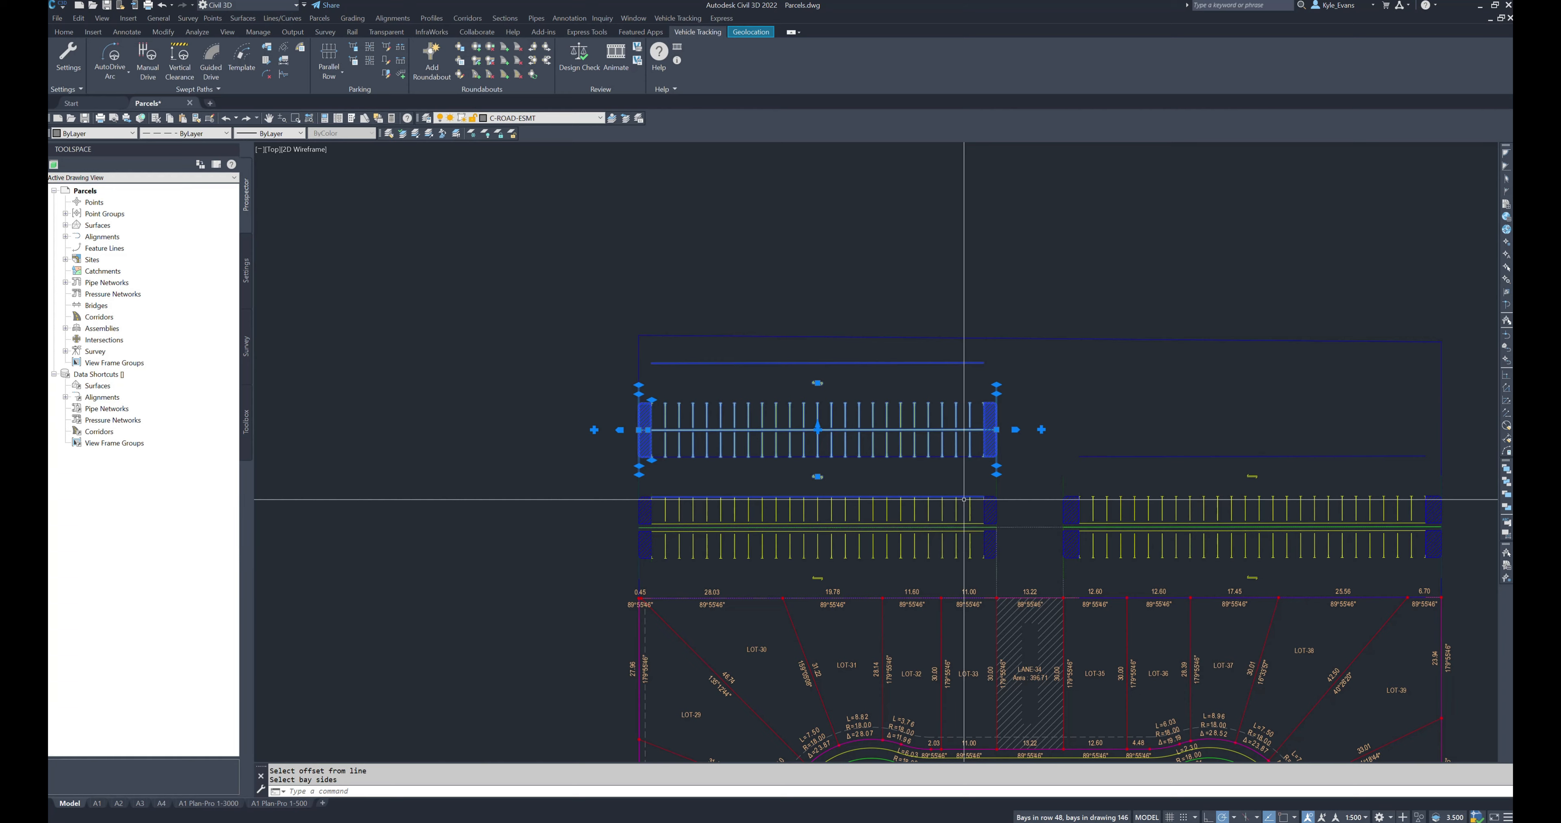
middle_drag(963, 499, 630, 445)
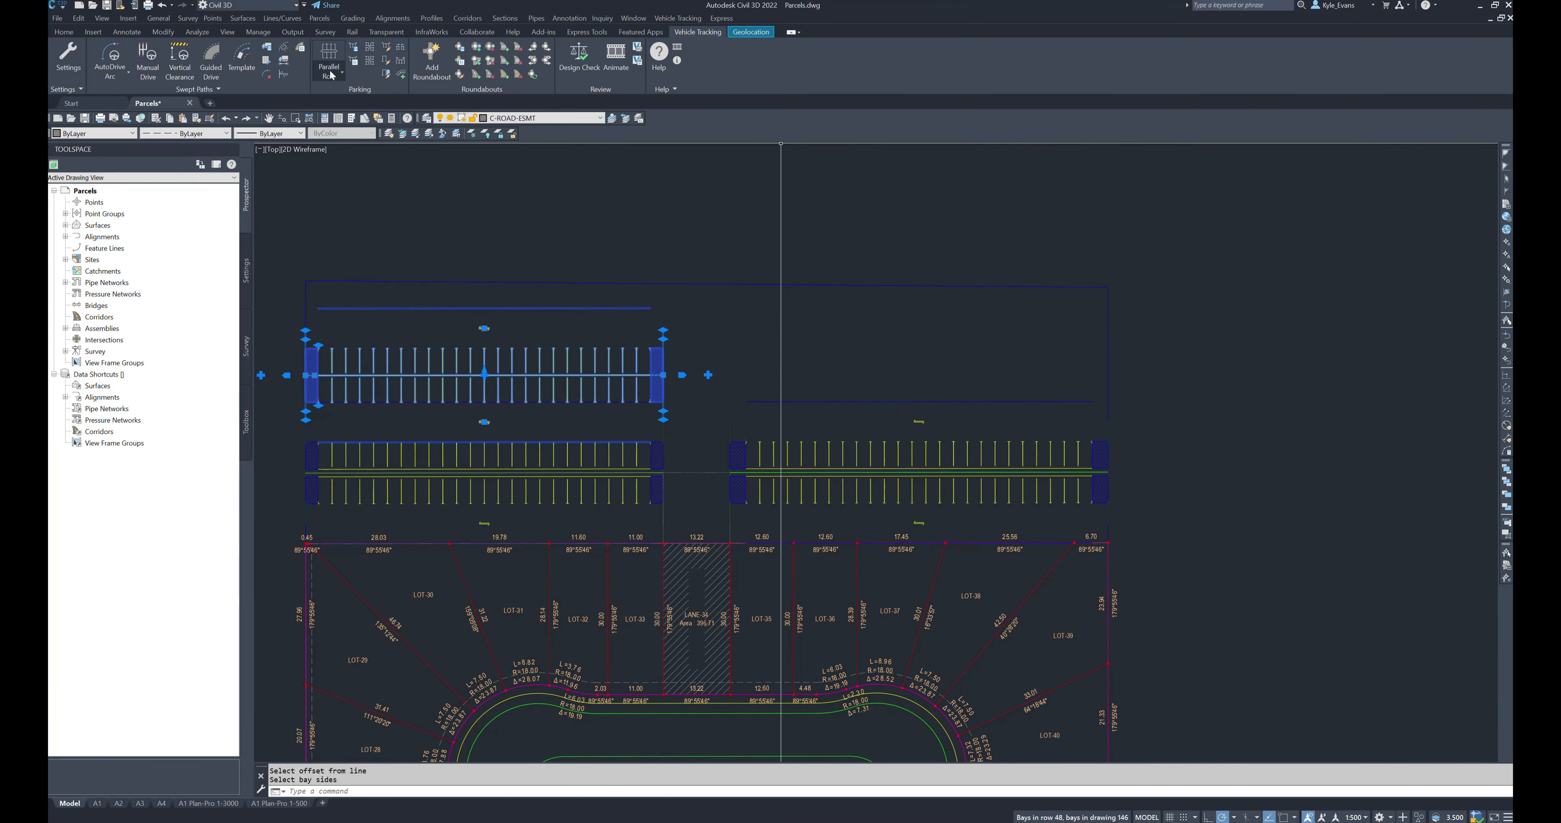
click(311, 119)
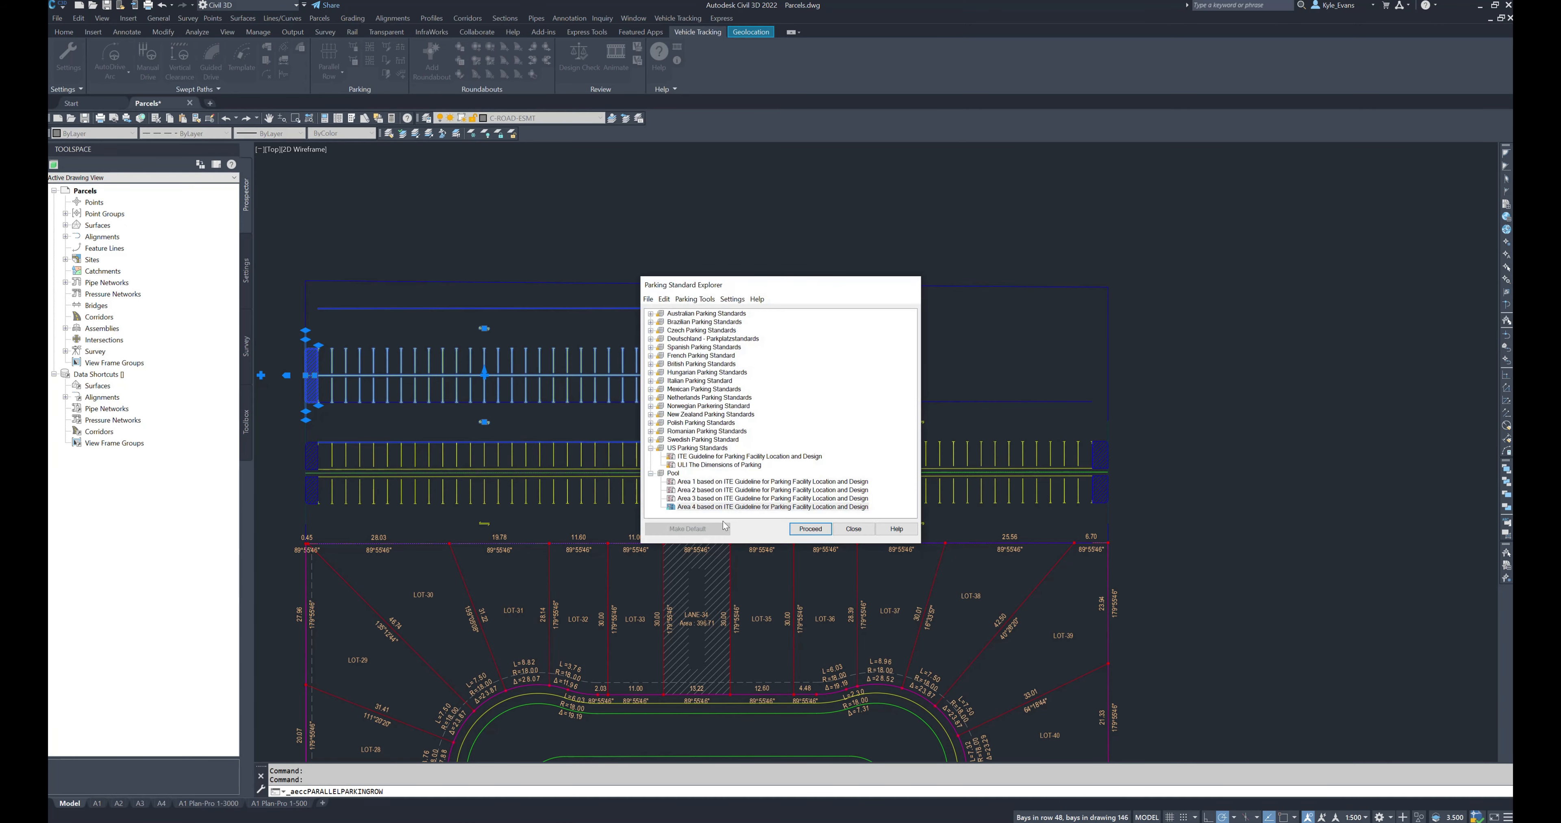
click(803, 530)
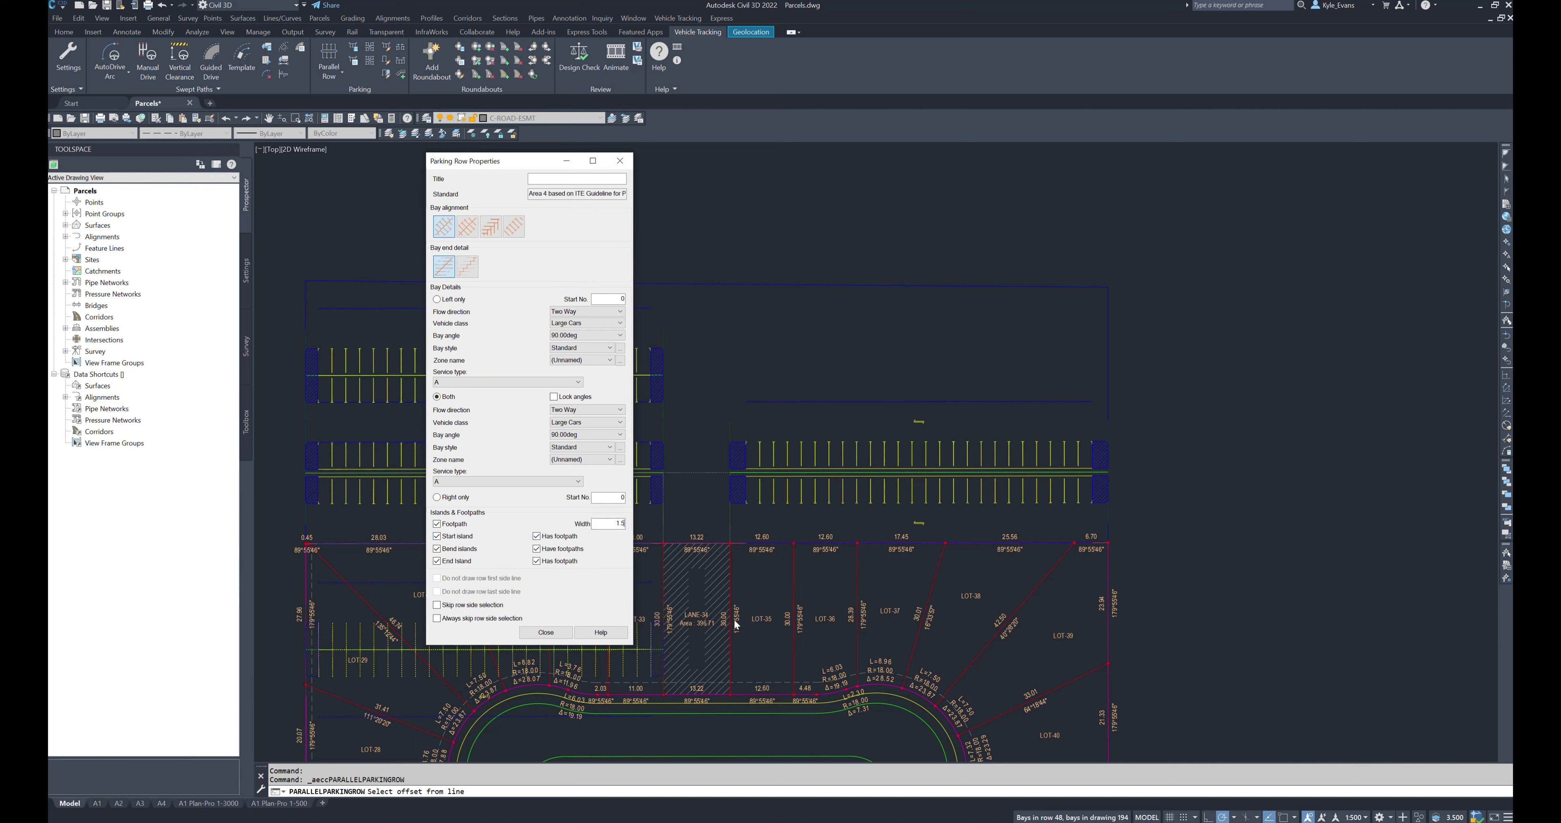
click(544, 632)
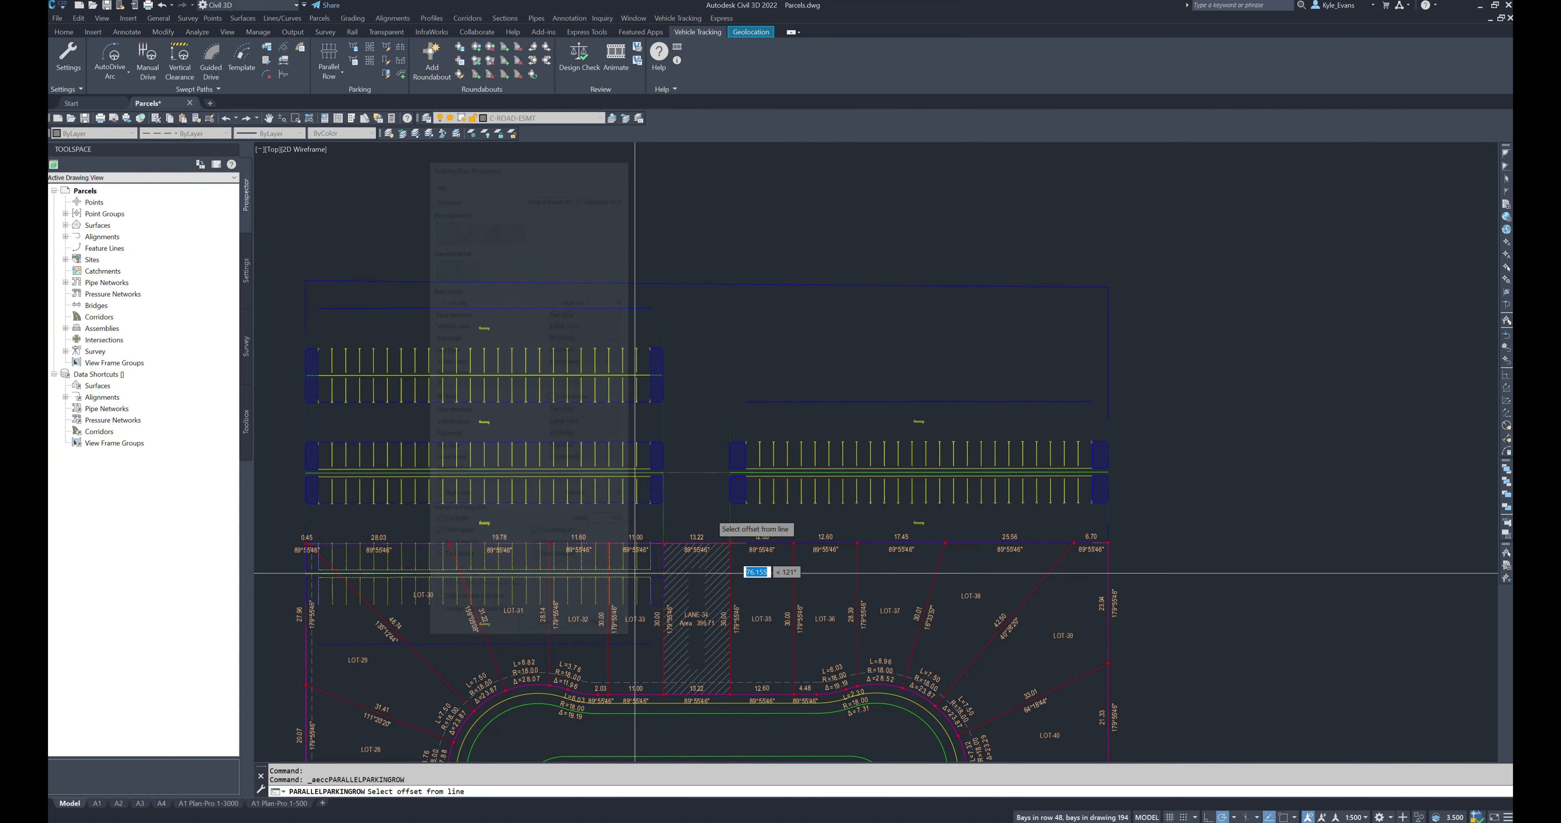
click(930, 482)
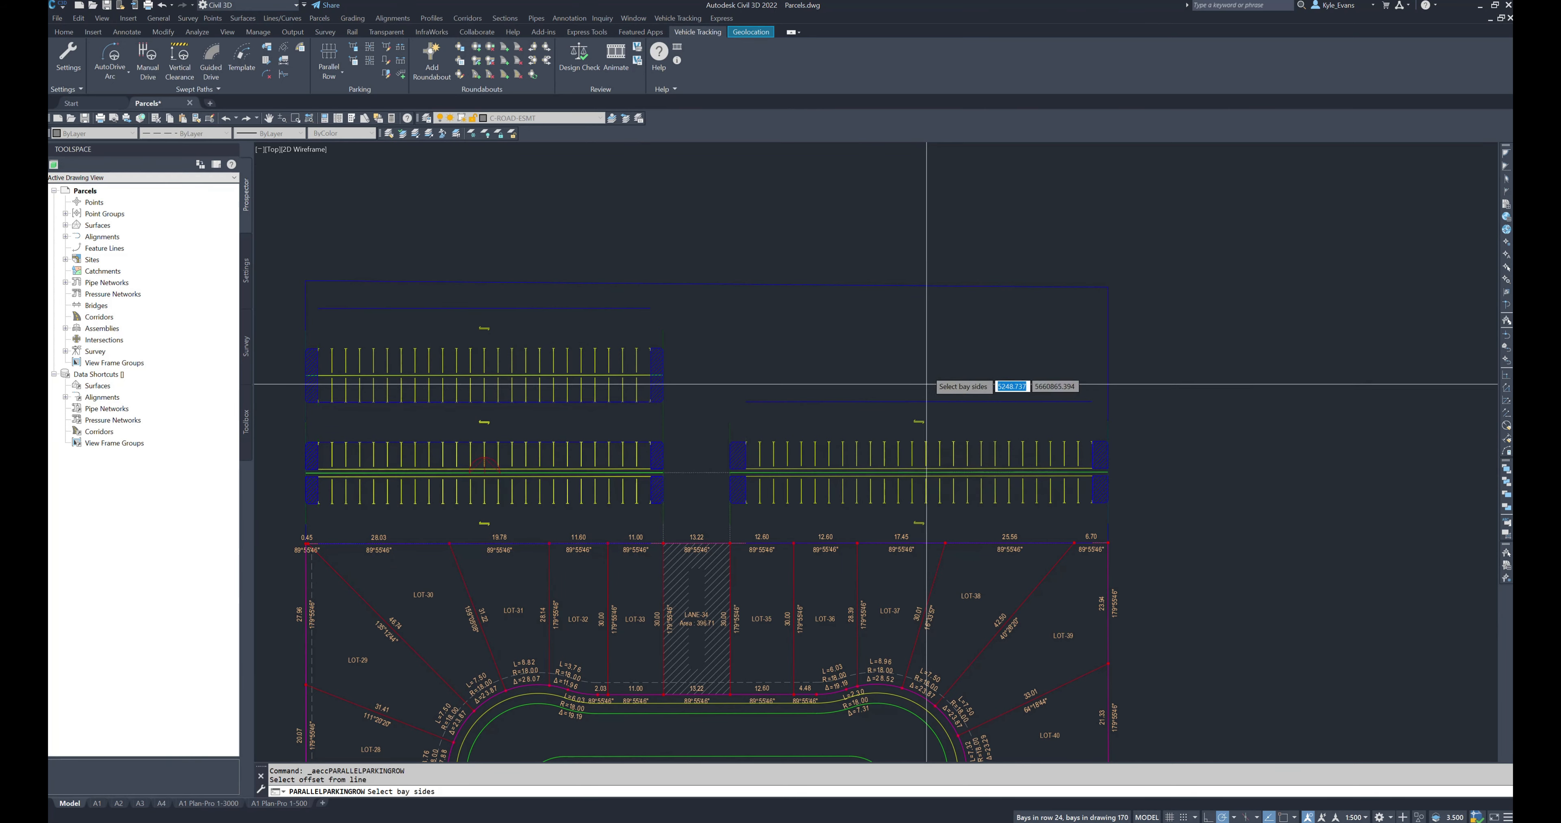
click(557, 435)
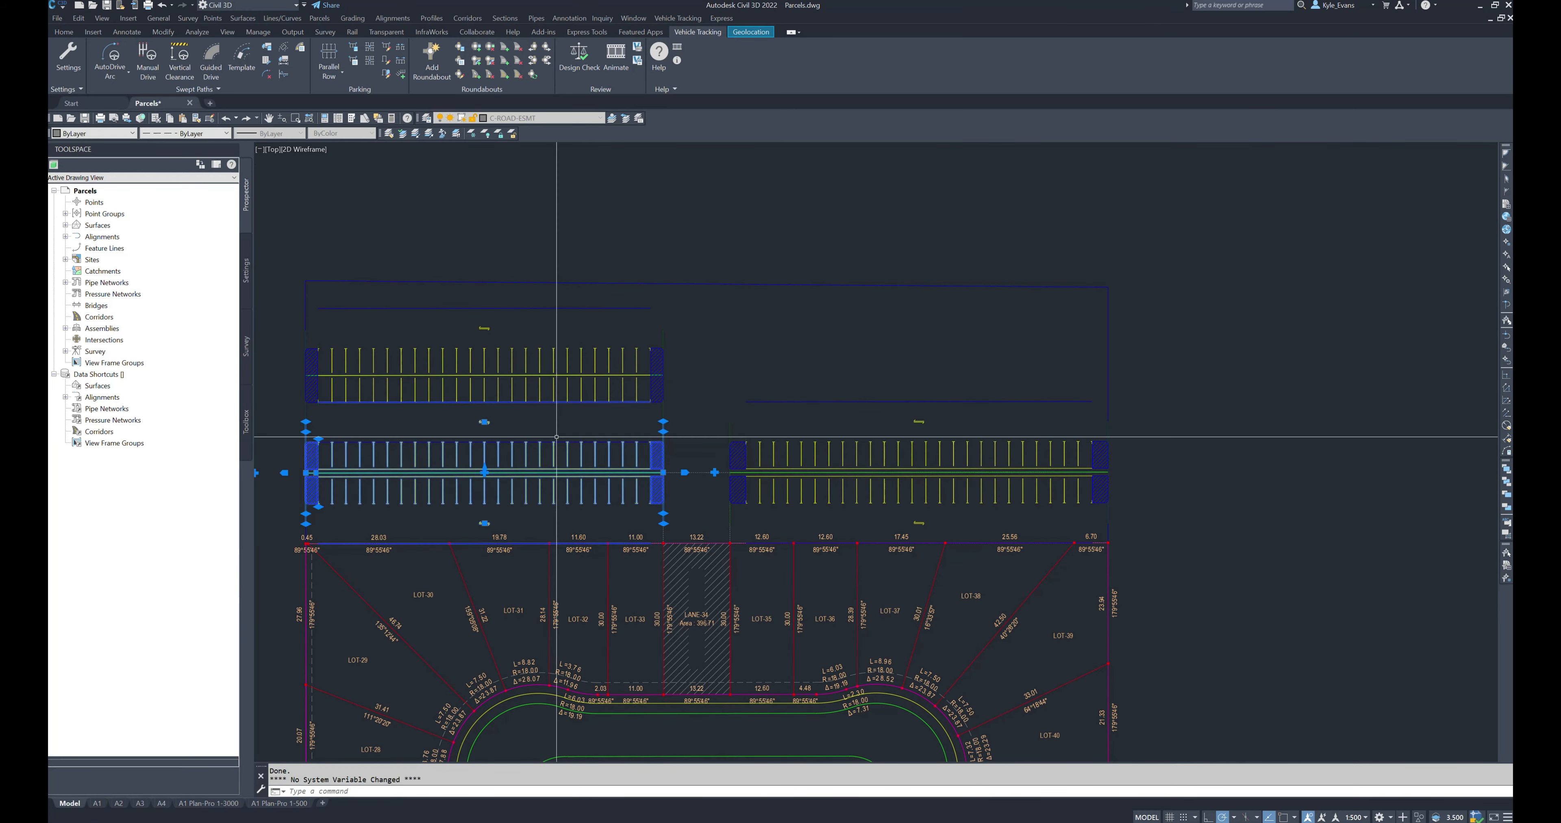
key(Escape)
Step: Add a parallel parking row north of the east row, with bays on both sides and a 1.5-wide footpath setting
middle_drag(781, 402, 615, 344)
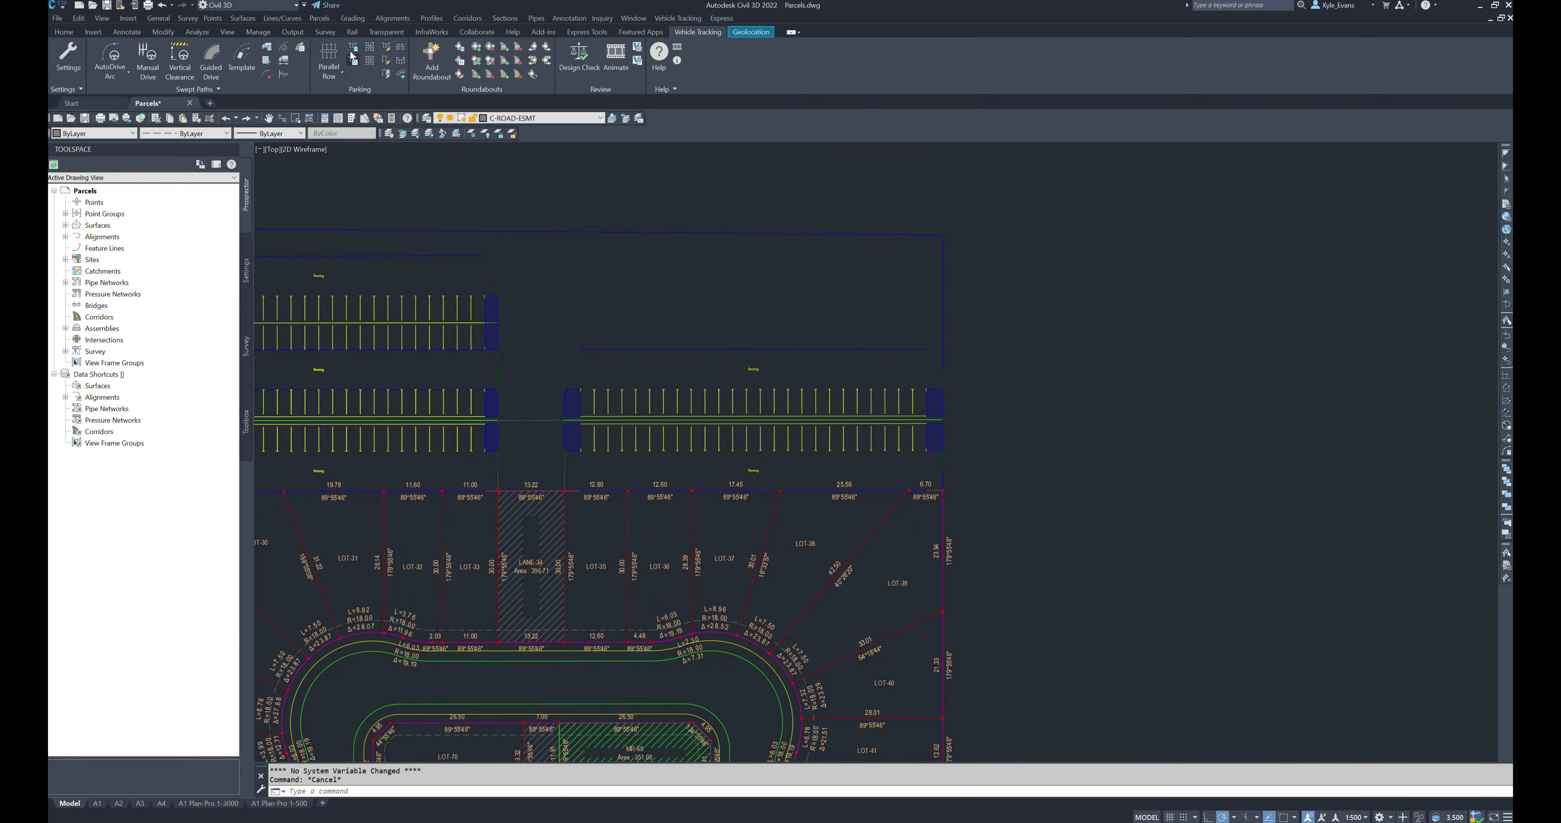
key(Return)
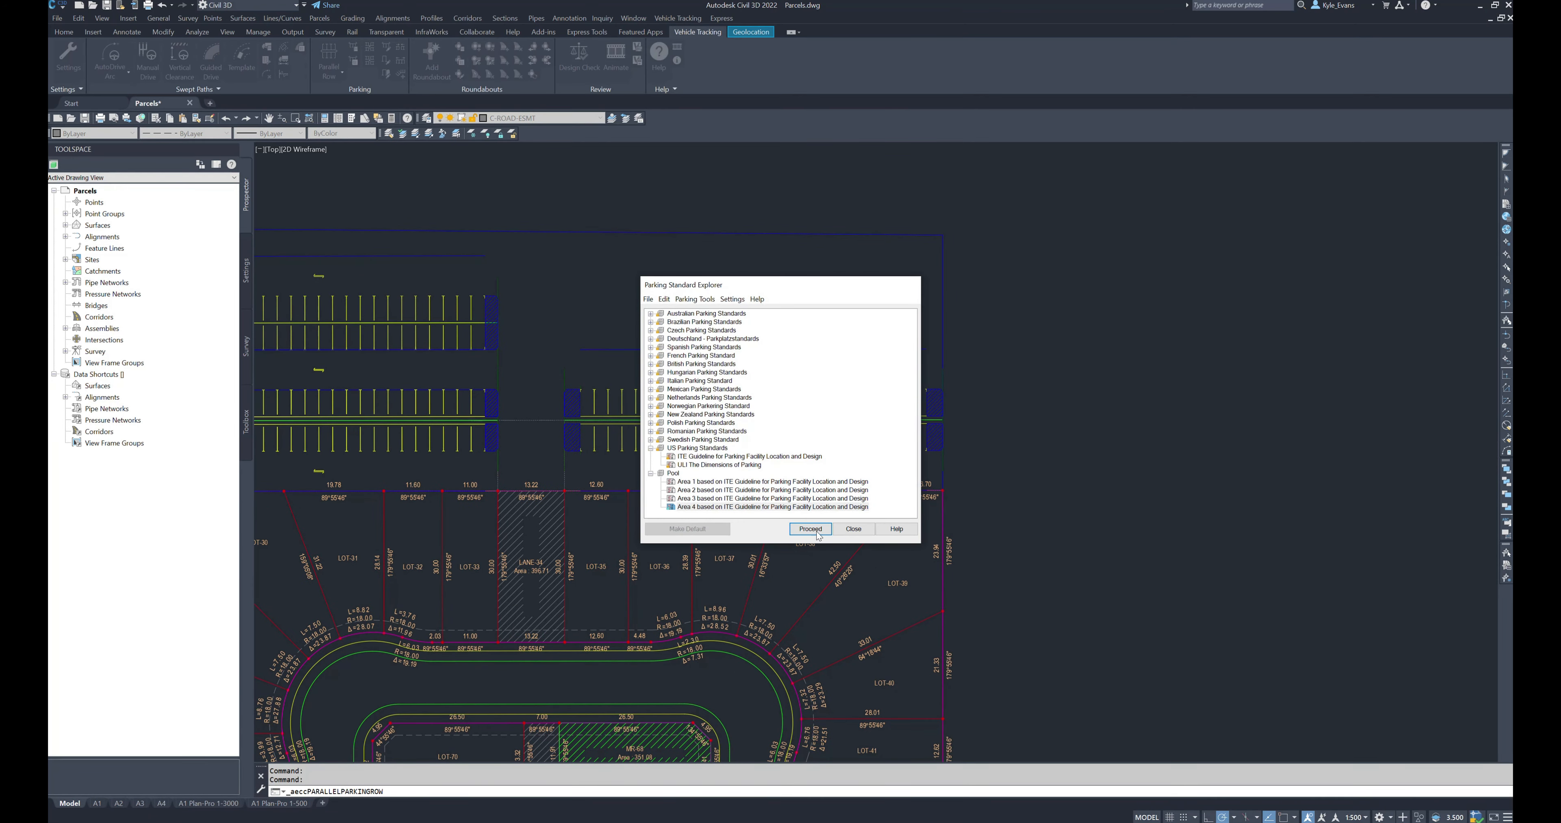
key(Return)
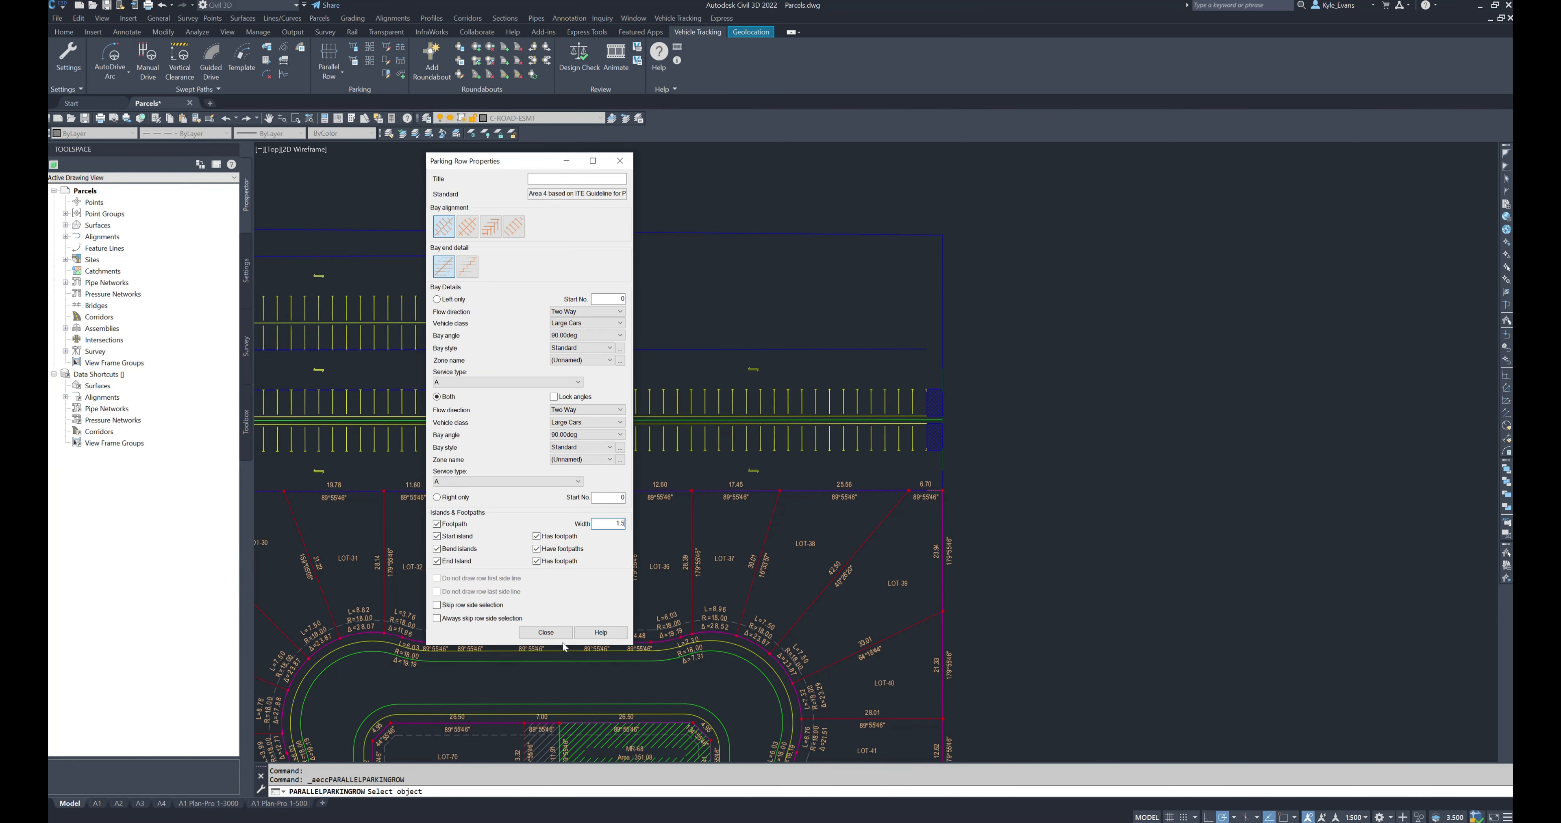
click(755, 350)
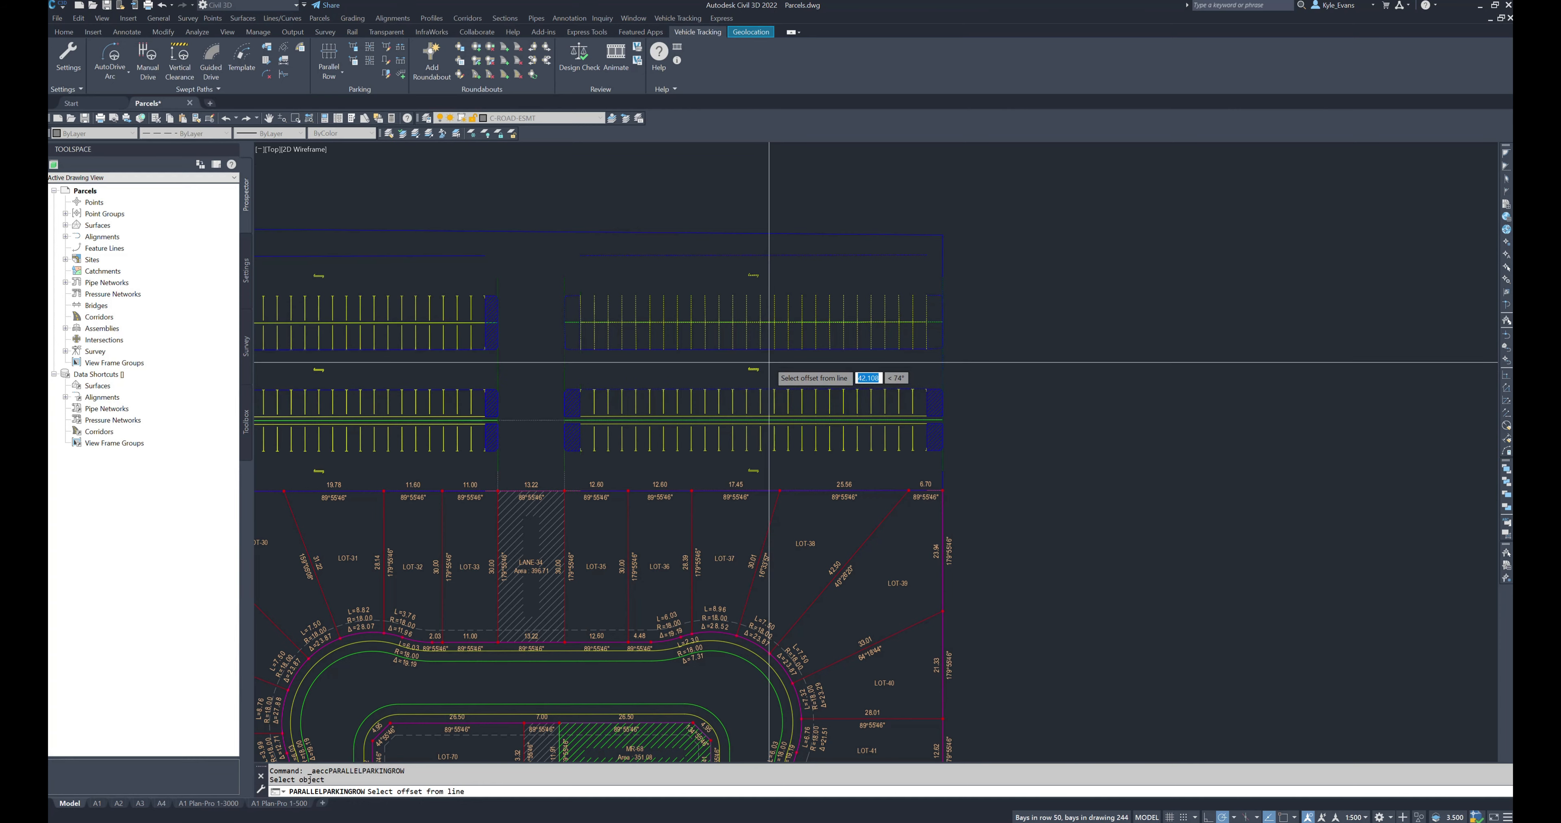
click(765, 324)
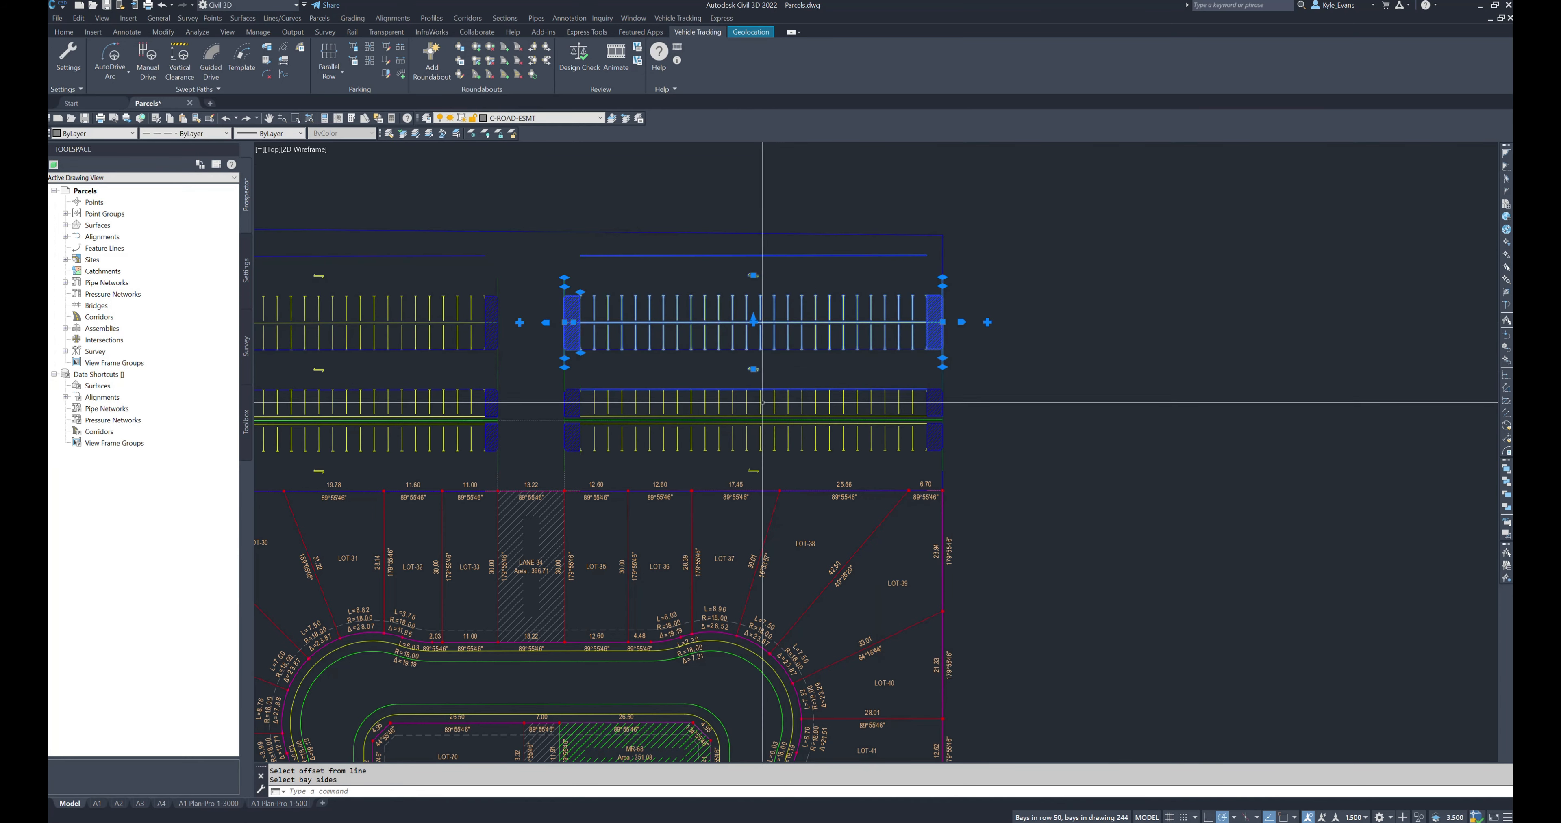
middle_drag(765, 402, 925, 381)
key(Escape)
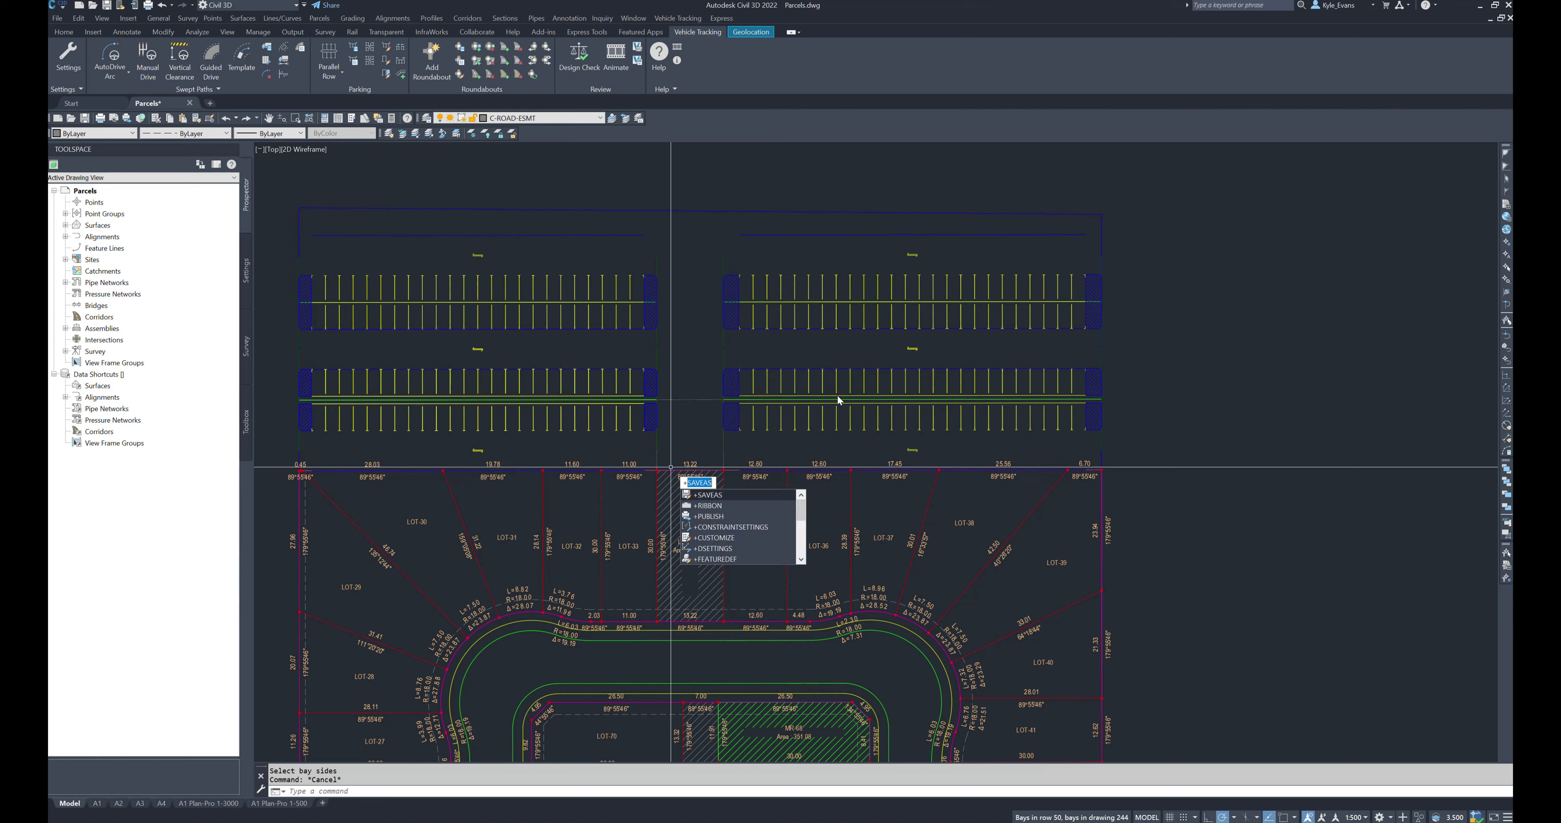
key(Escape)
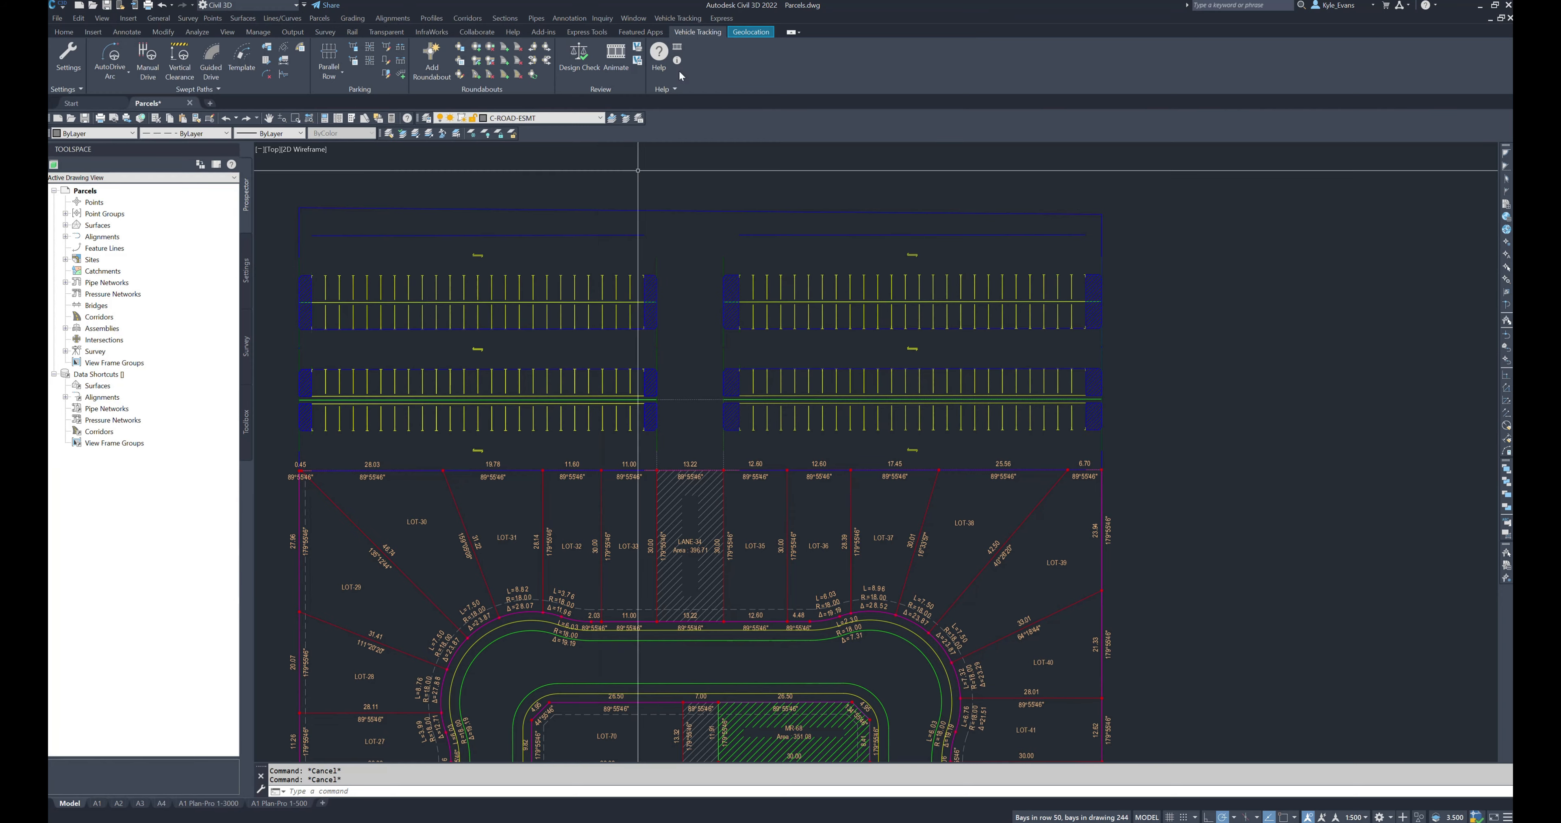
Step: Edit the east parking row nearest the lots and assign the Accessible bay type to the easternmost bay on its south side
middle_drag(969, 346, 1010, 368)
scroll(1014, 451, up, 2)
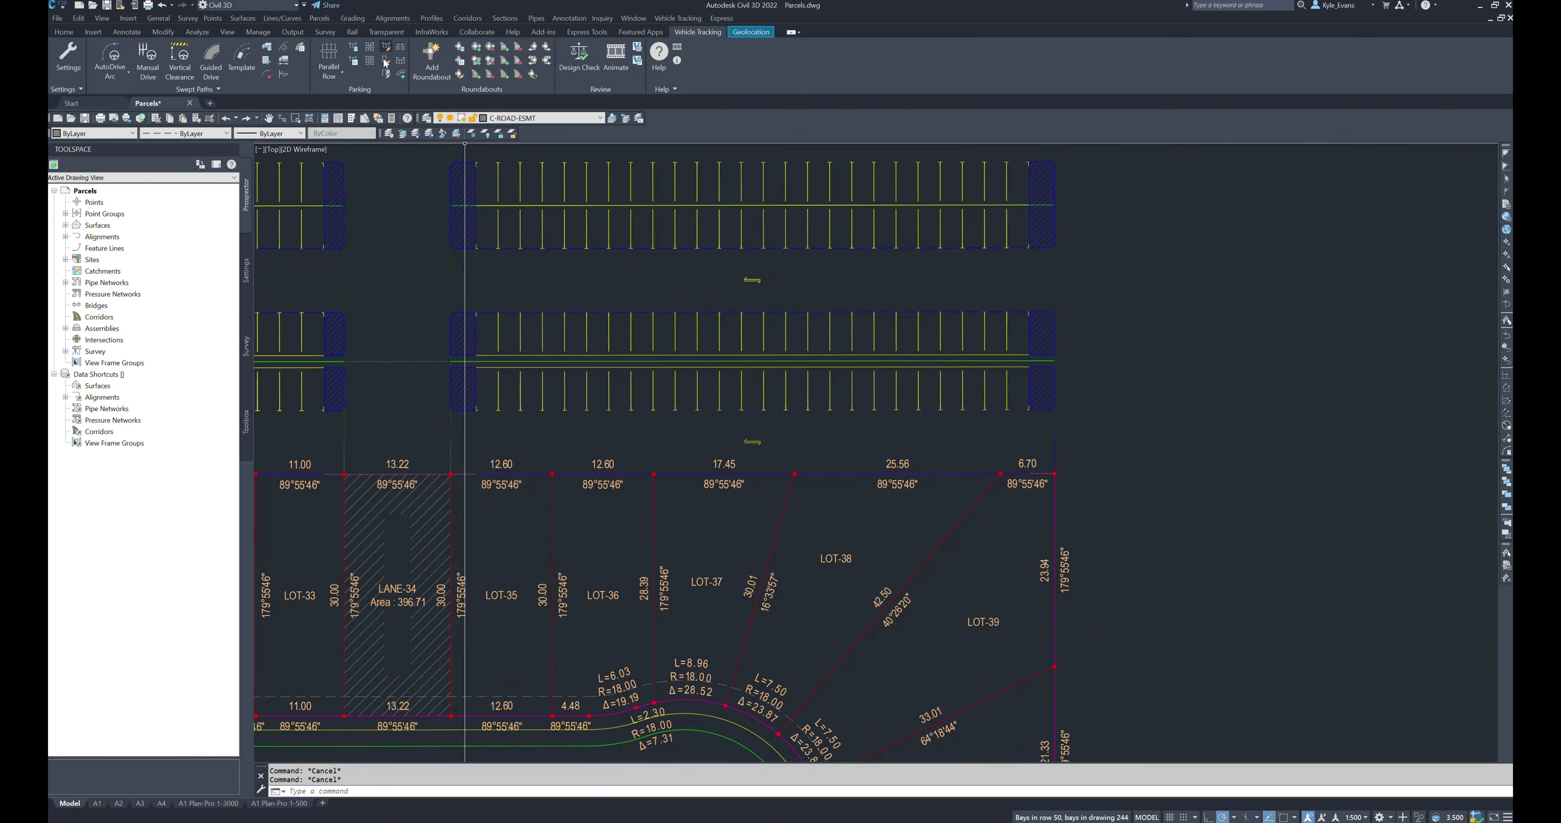
mouse_move(962, 353)
middle_down()
mouse_move(903, 367)
mouse_move(814, 430)
middle_up()
click(813, 397)
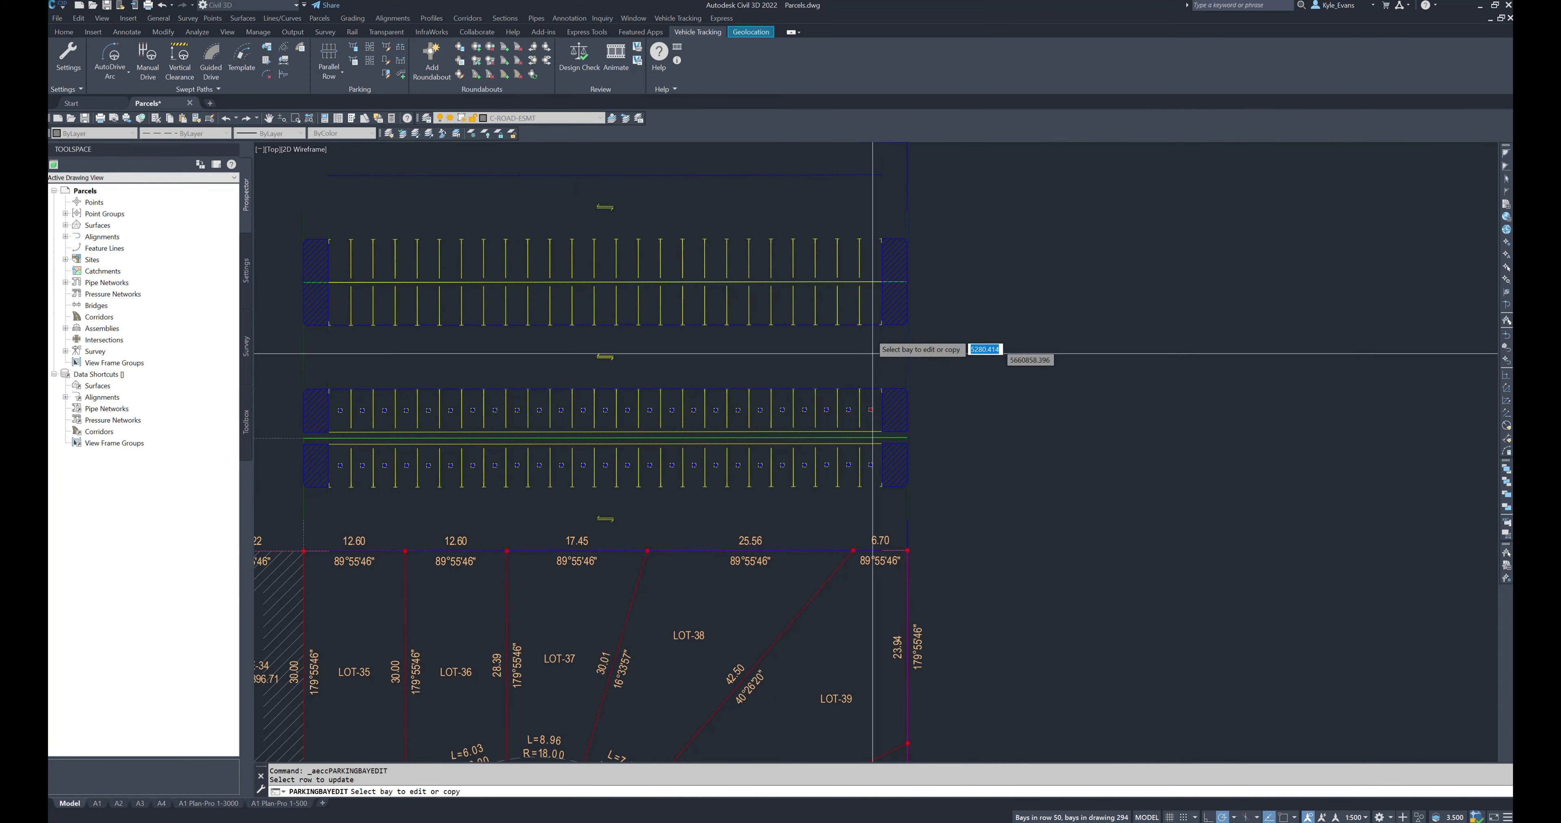
scroll(872, 502, up, 4)
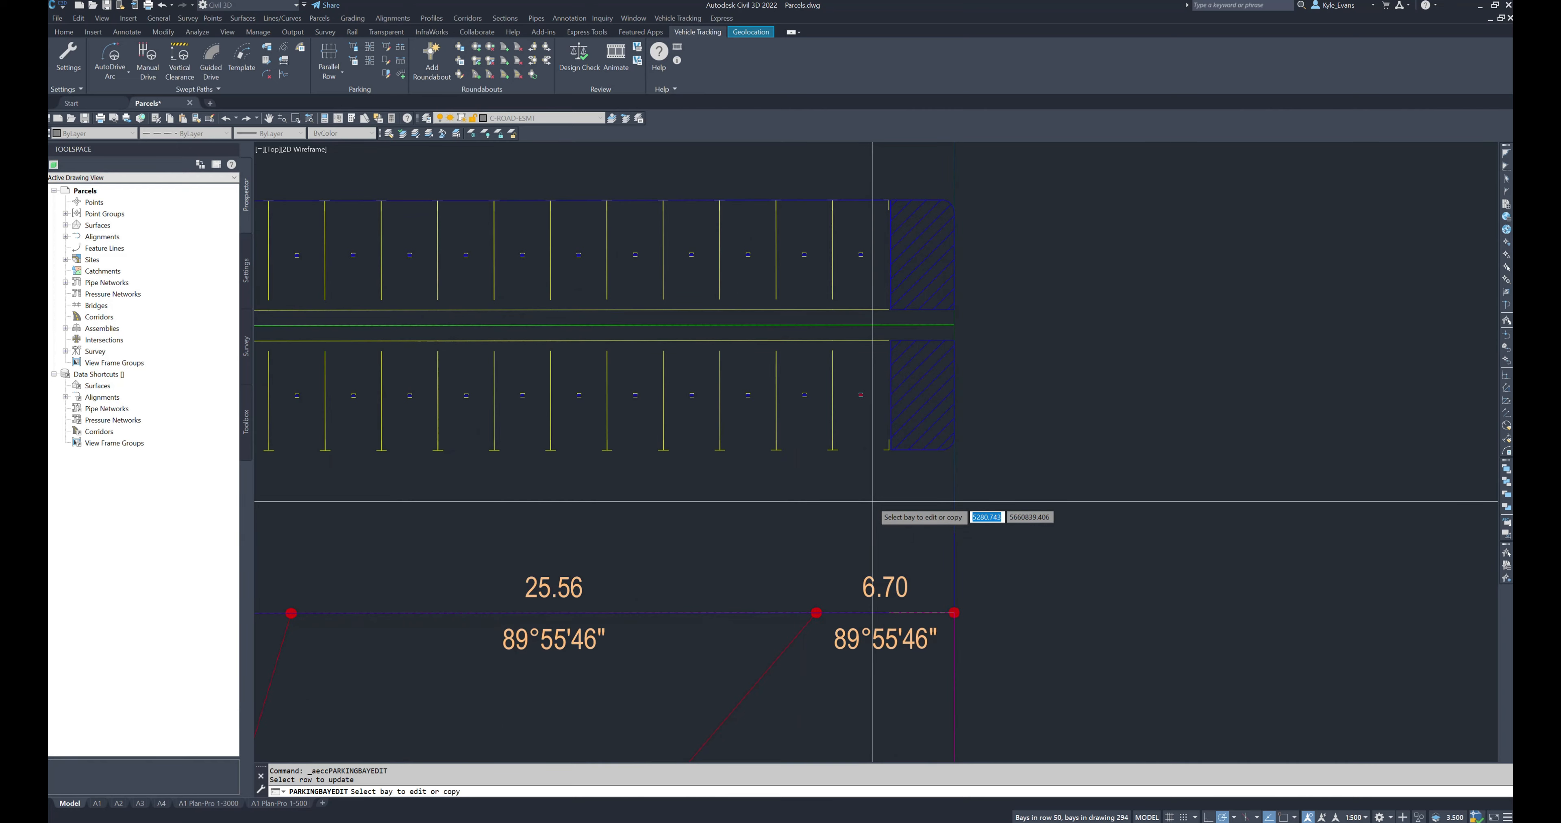
scroll(880, 431, down, 4)
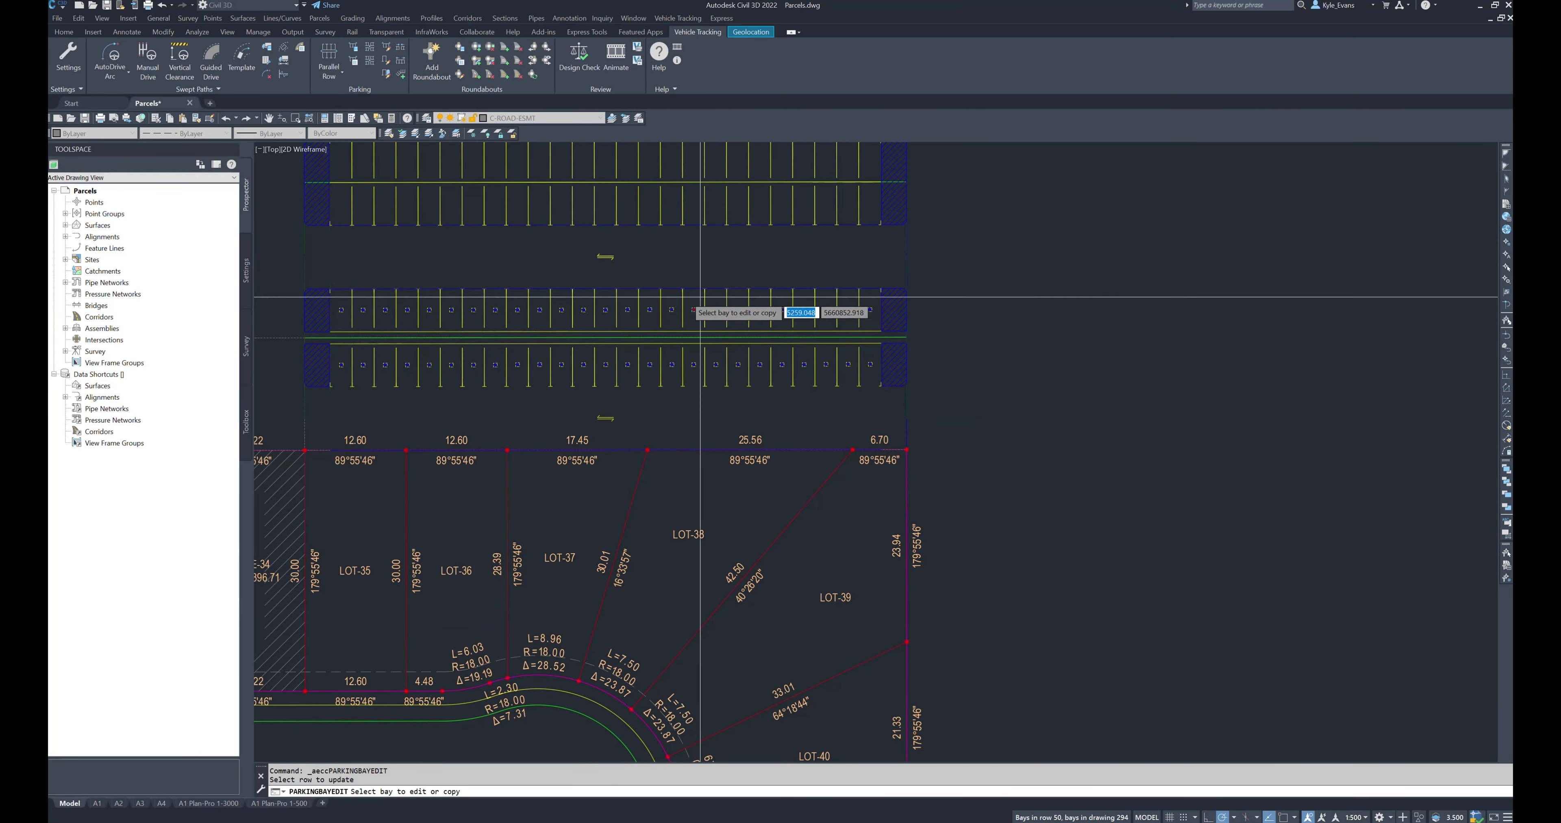
scroll(880, 332, up, 4)
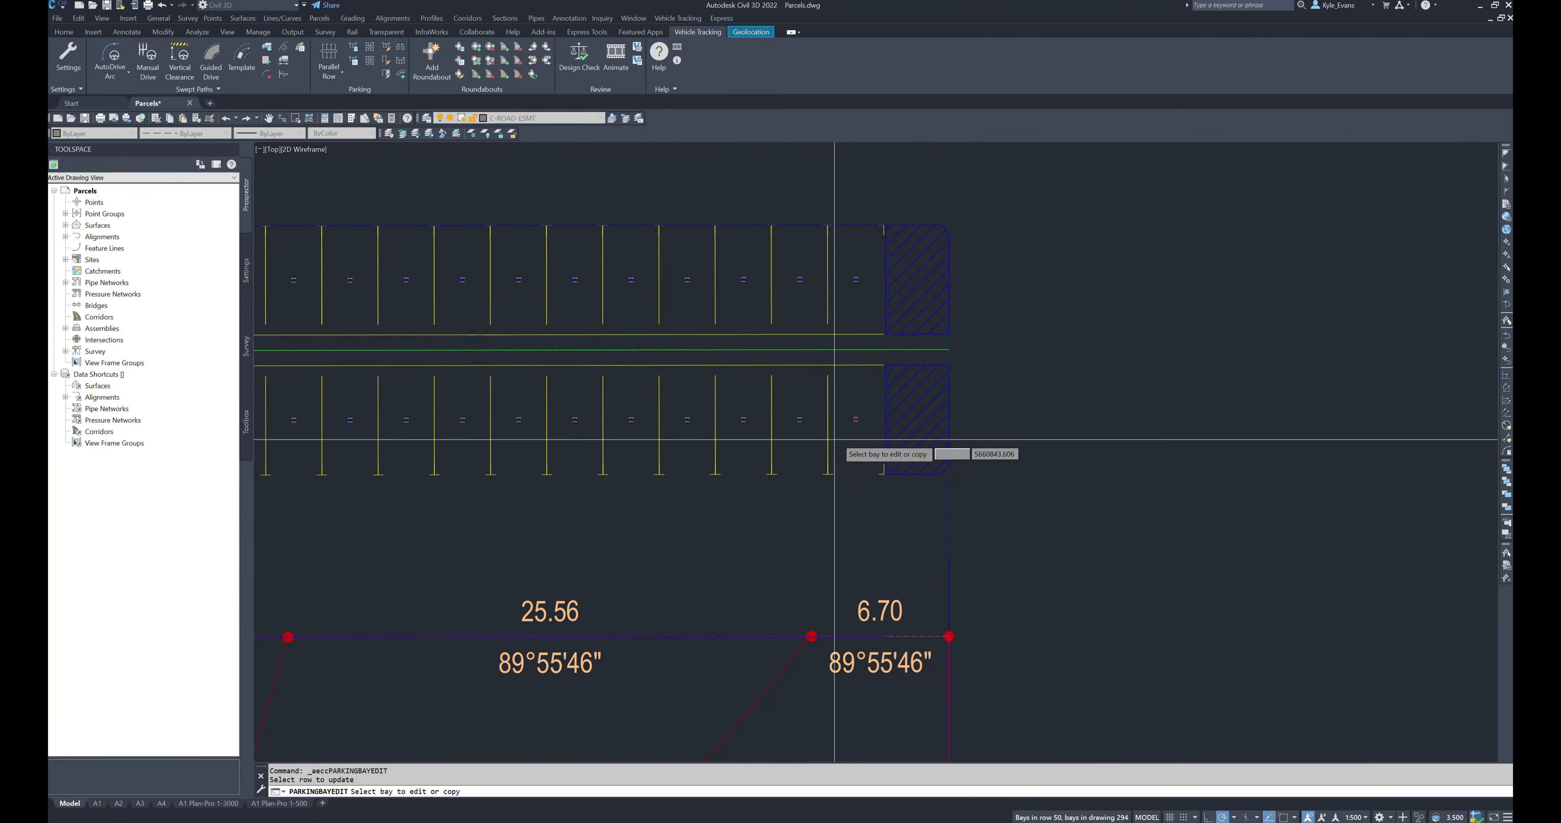
scroll(860, 460, down, 6)
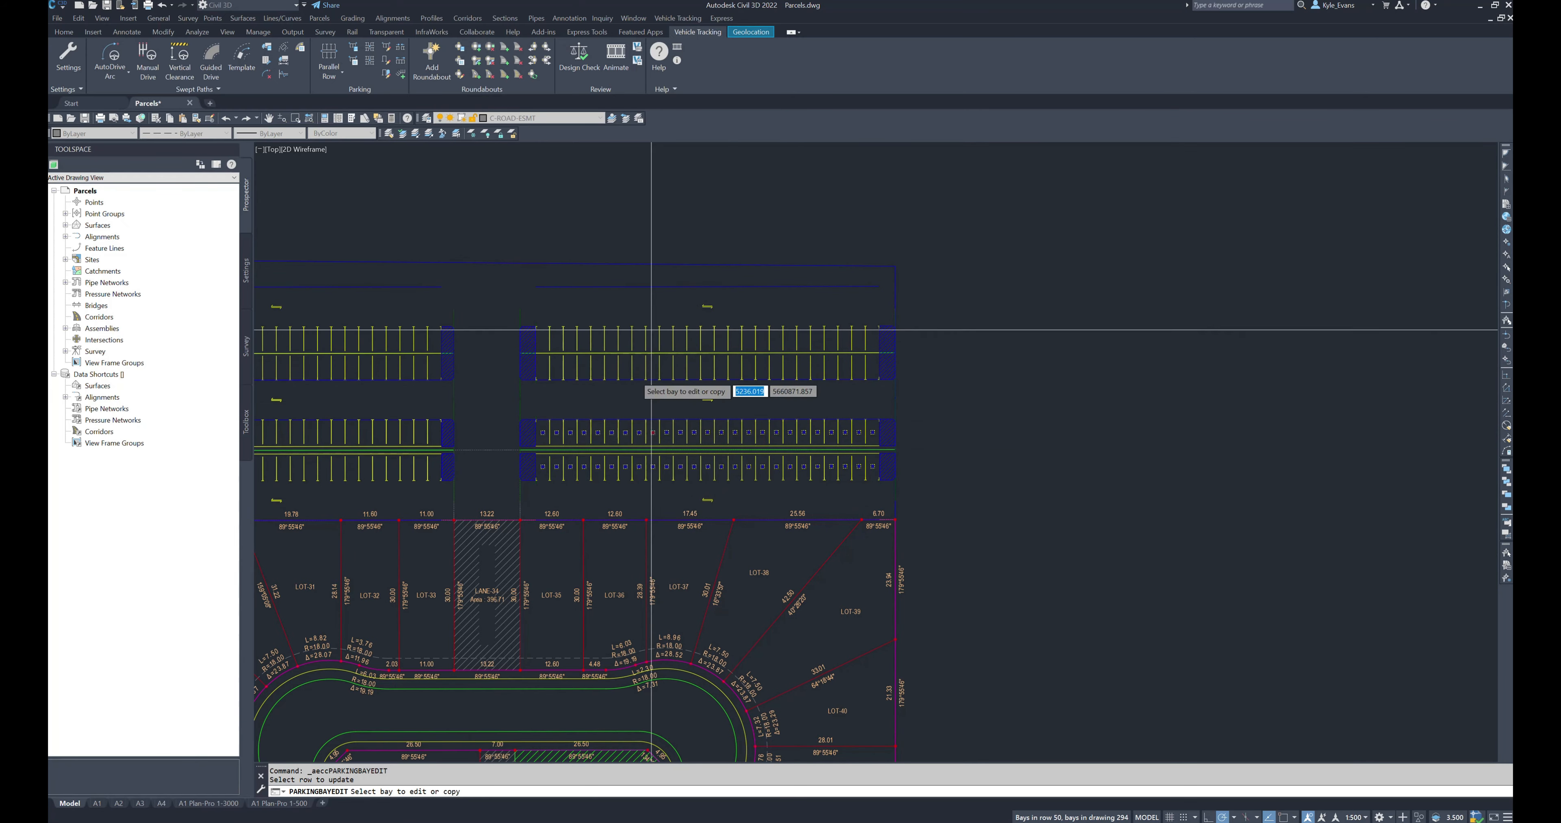
scroll(740, 477, up, 4)
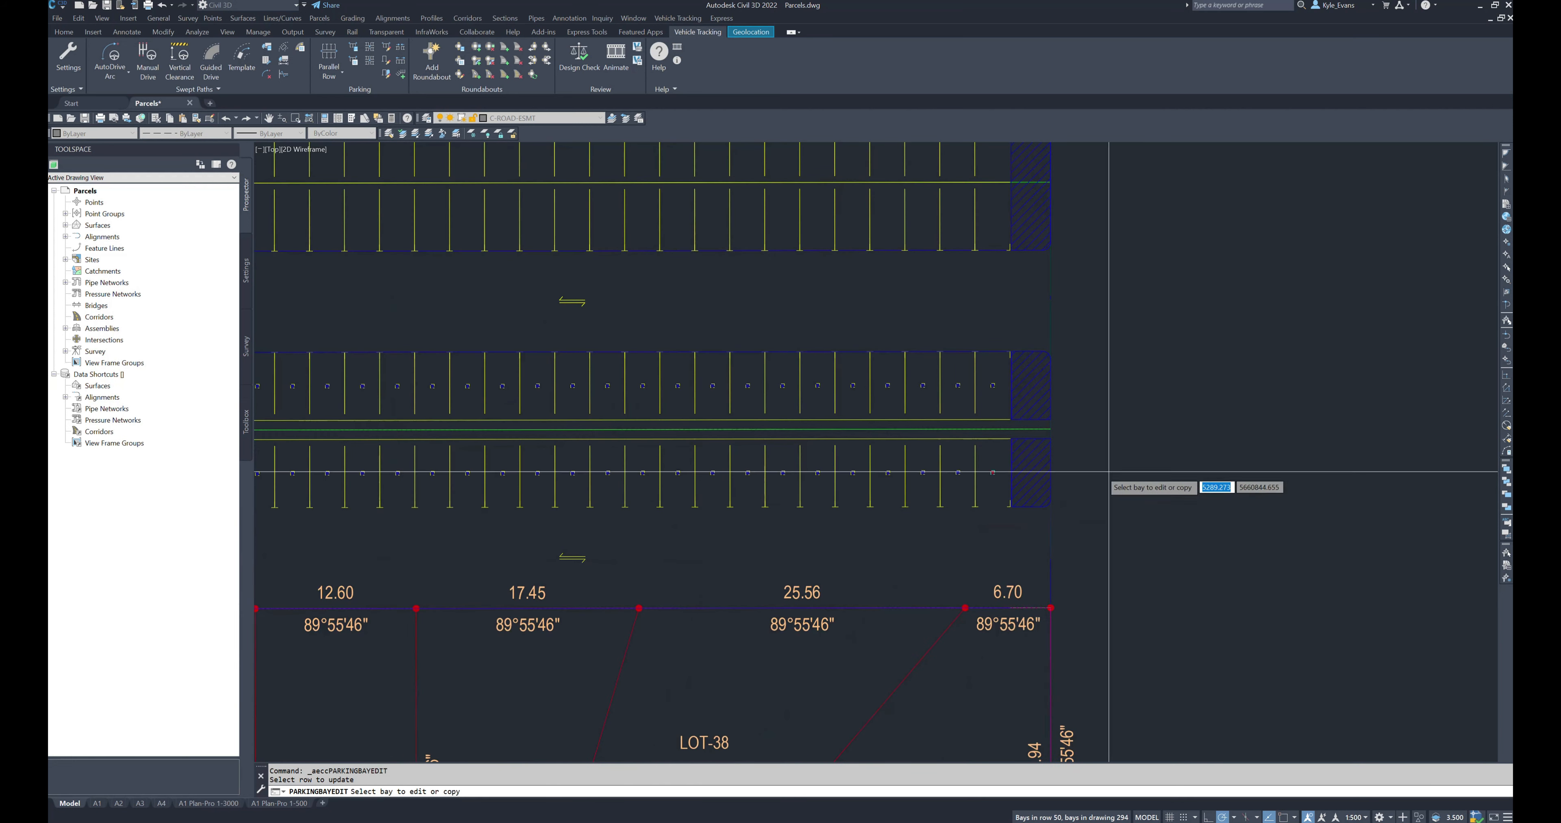
click(994, 474)
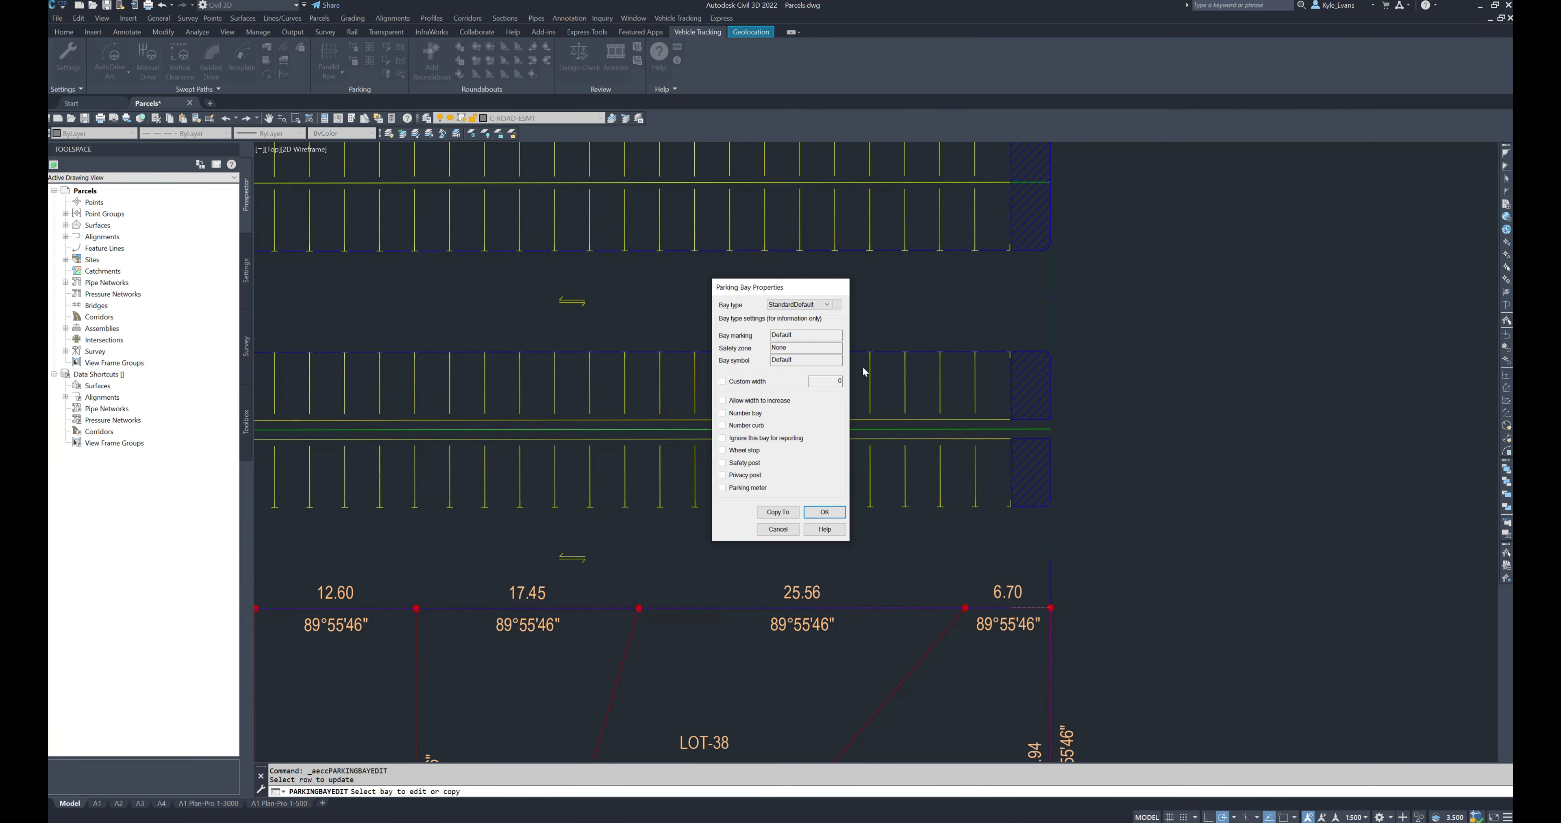
drag(815, 295, 781, 246)
click(765, 256)
click(751, 265)
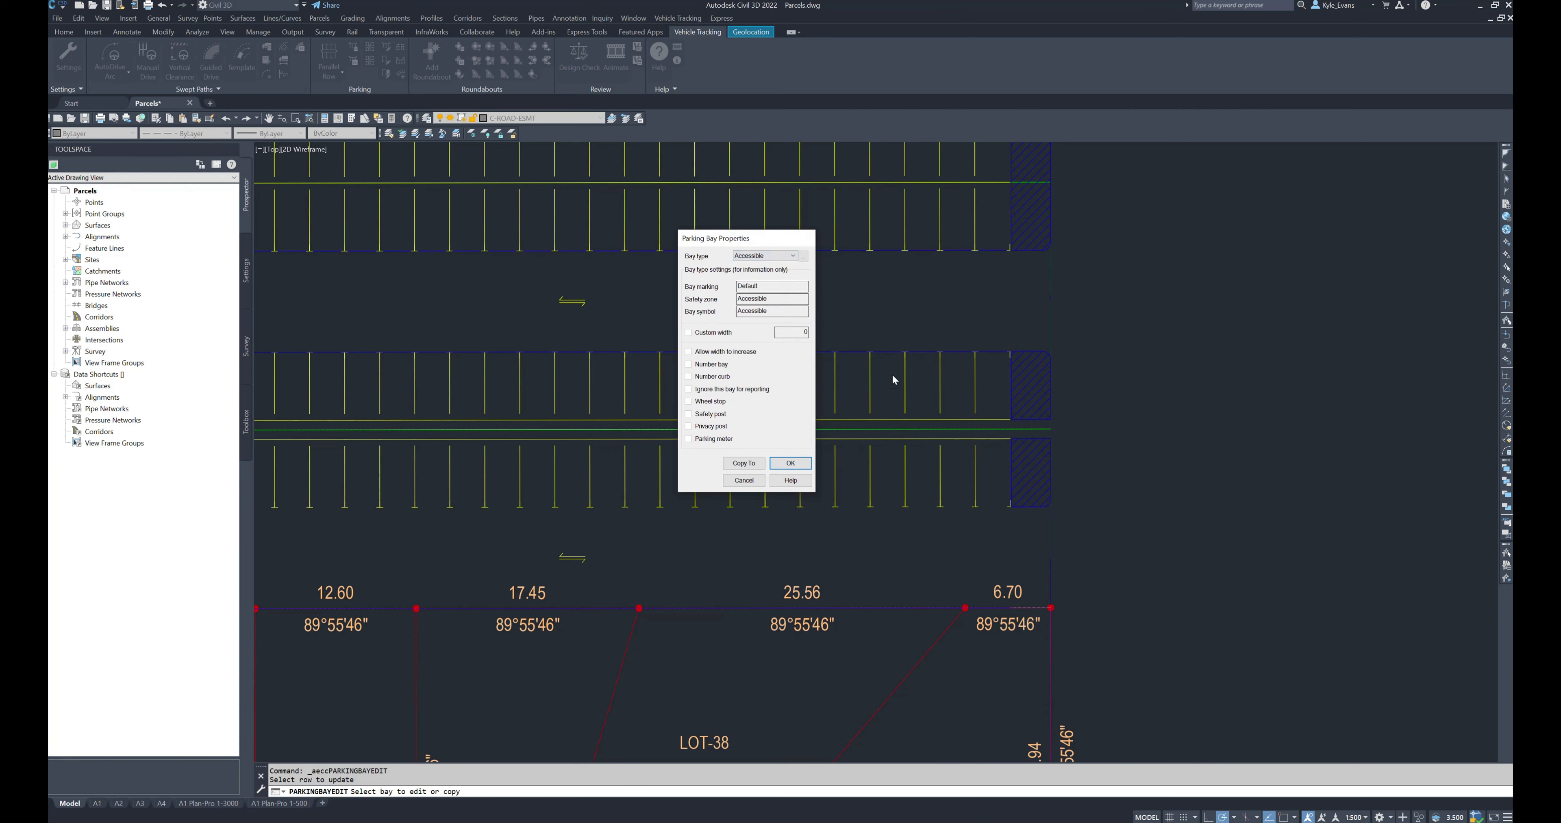
click(789, 466)
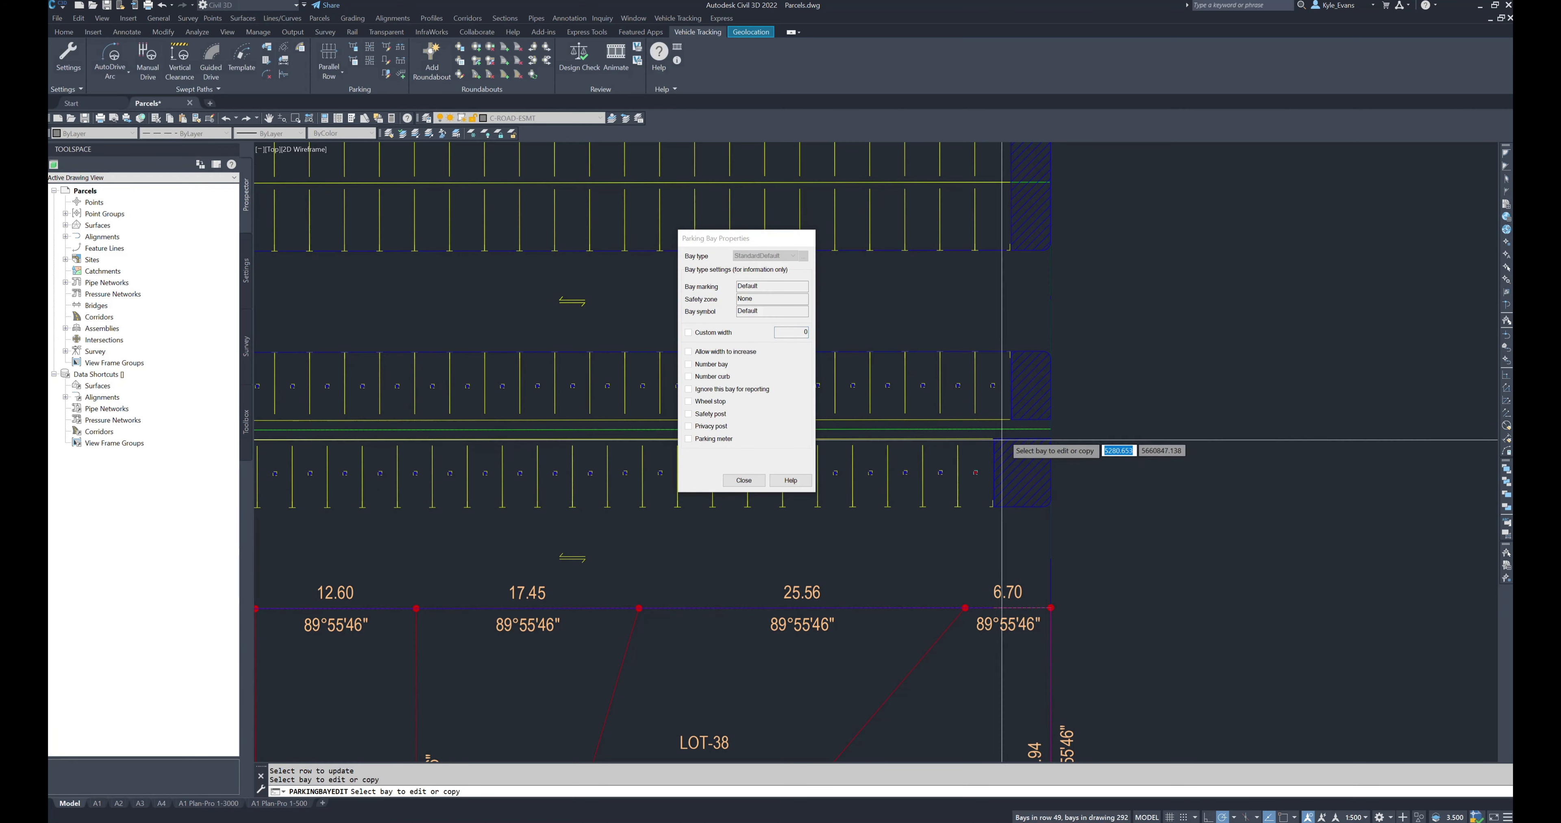
click(750, 481)
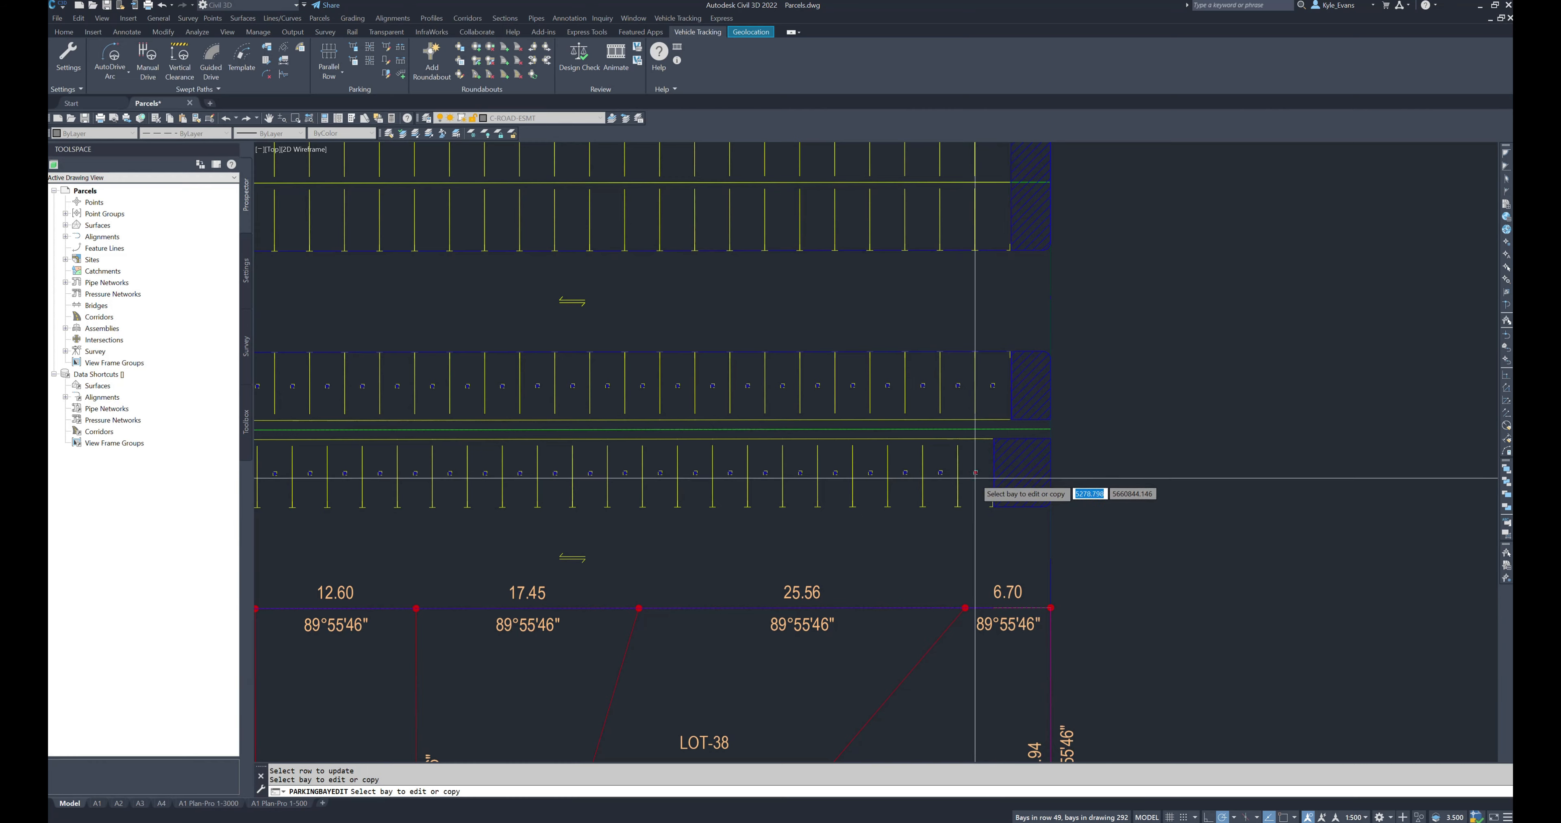
Step: Apply the Accessible bay type again to the standard bay at the east end of the row's south side
scroll(972, 485, down, 5)
scroll(1000, 482, up, 5)
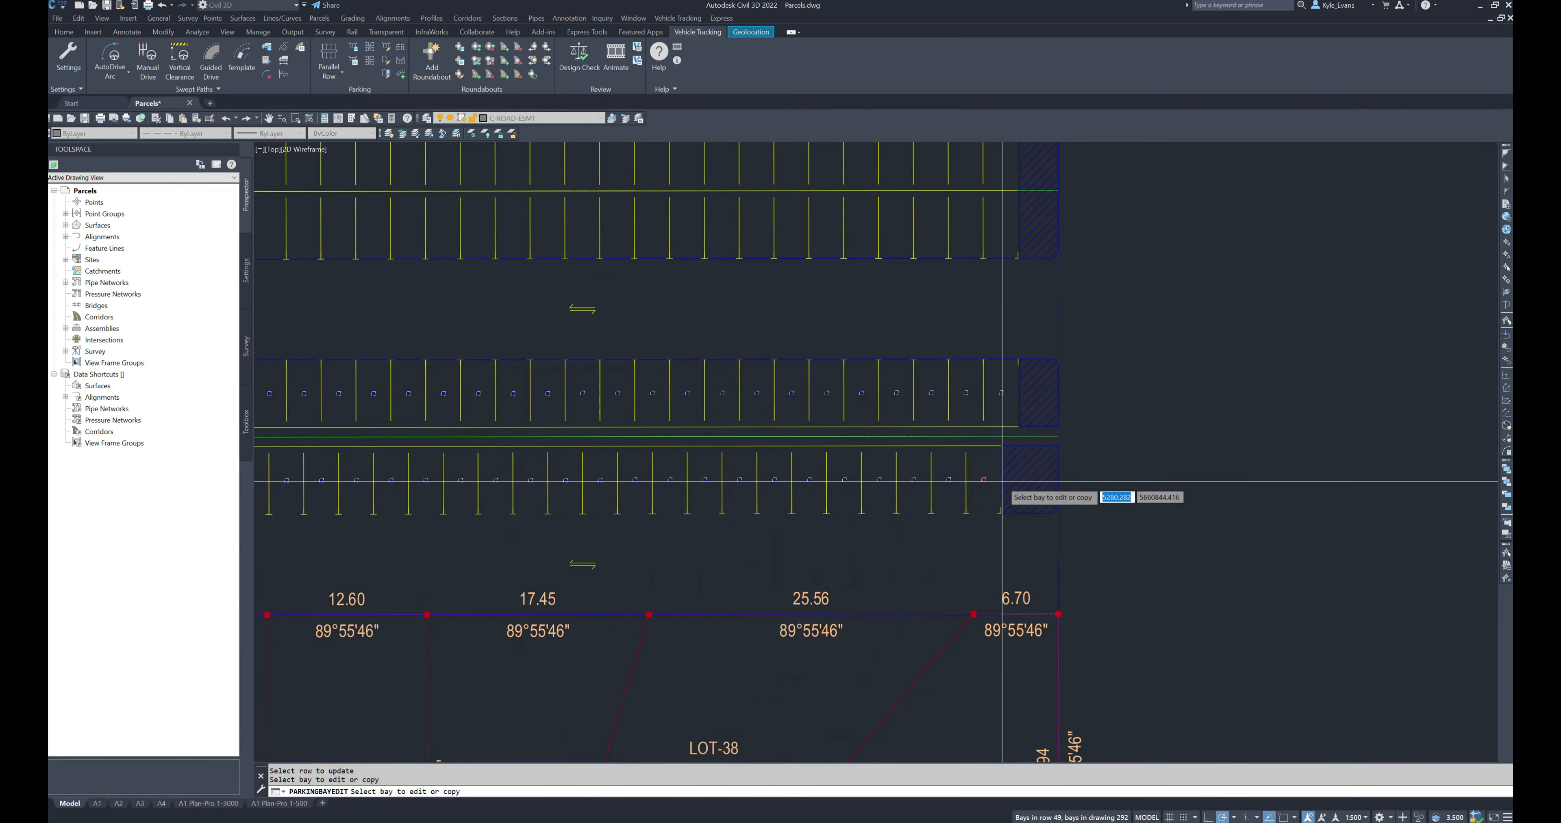
click(1024, 481)
click(793, 256)
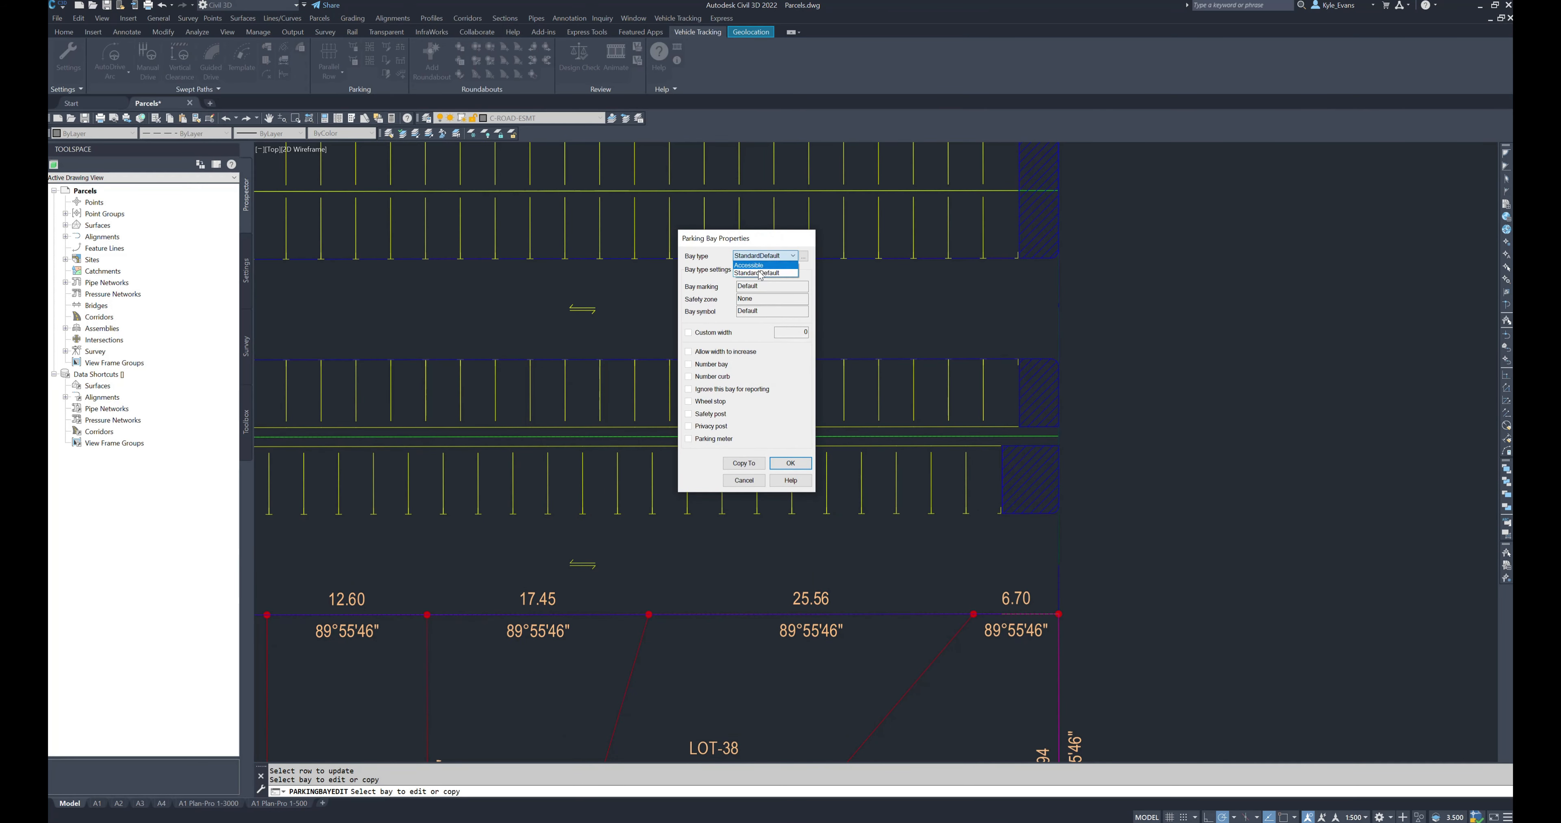
click(760, 274)
click(791, 463)
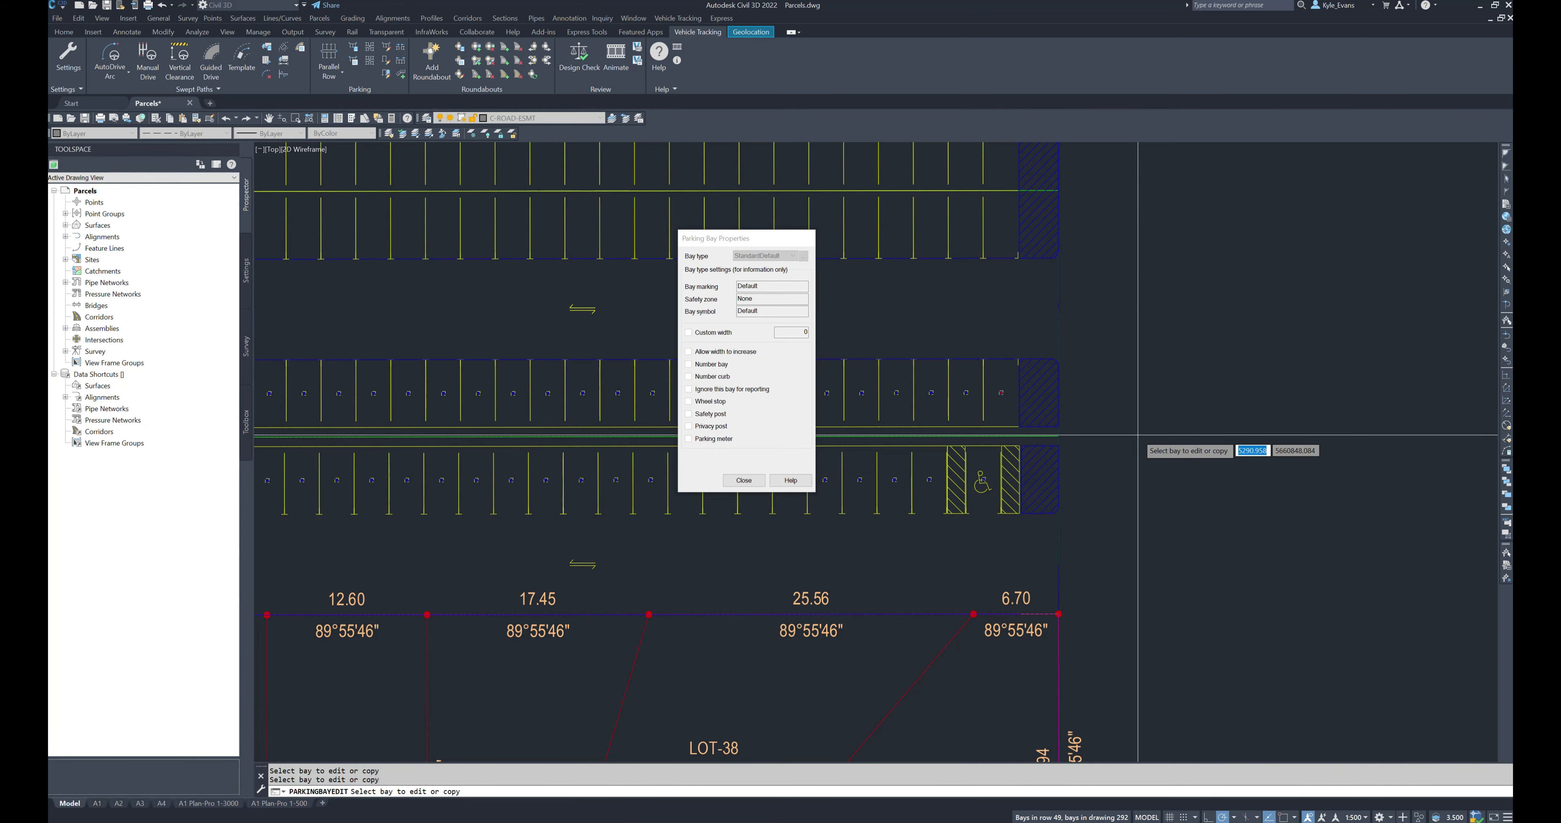
Step: Choose the Accessible bay type for the standard bay immediately west of the accessible one
scroll(1025, 506, up, 4)
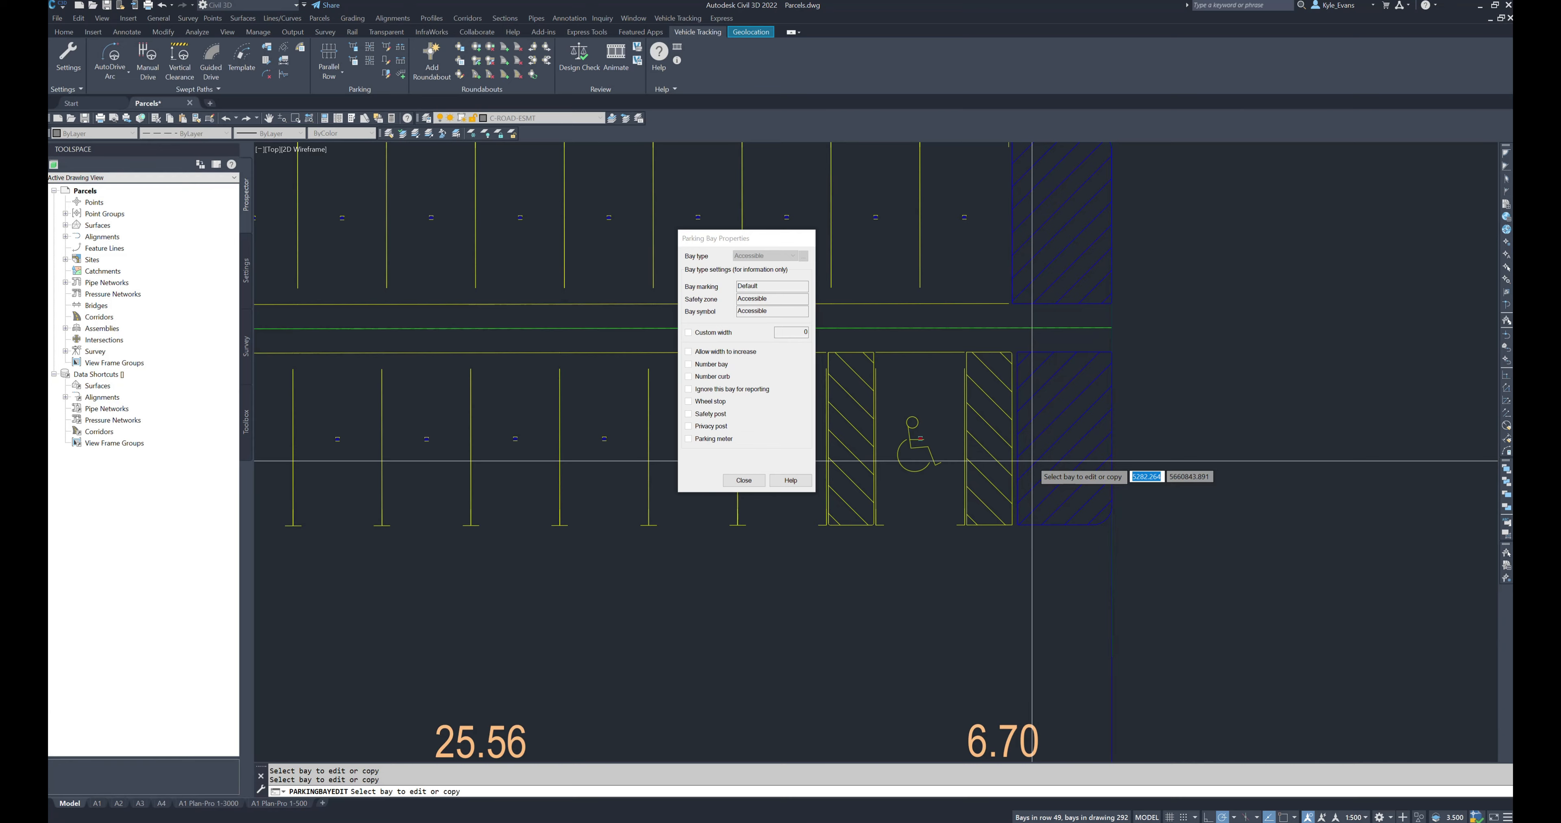
middle_drag(924, 342, 1132, 547)
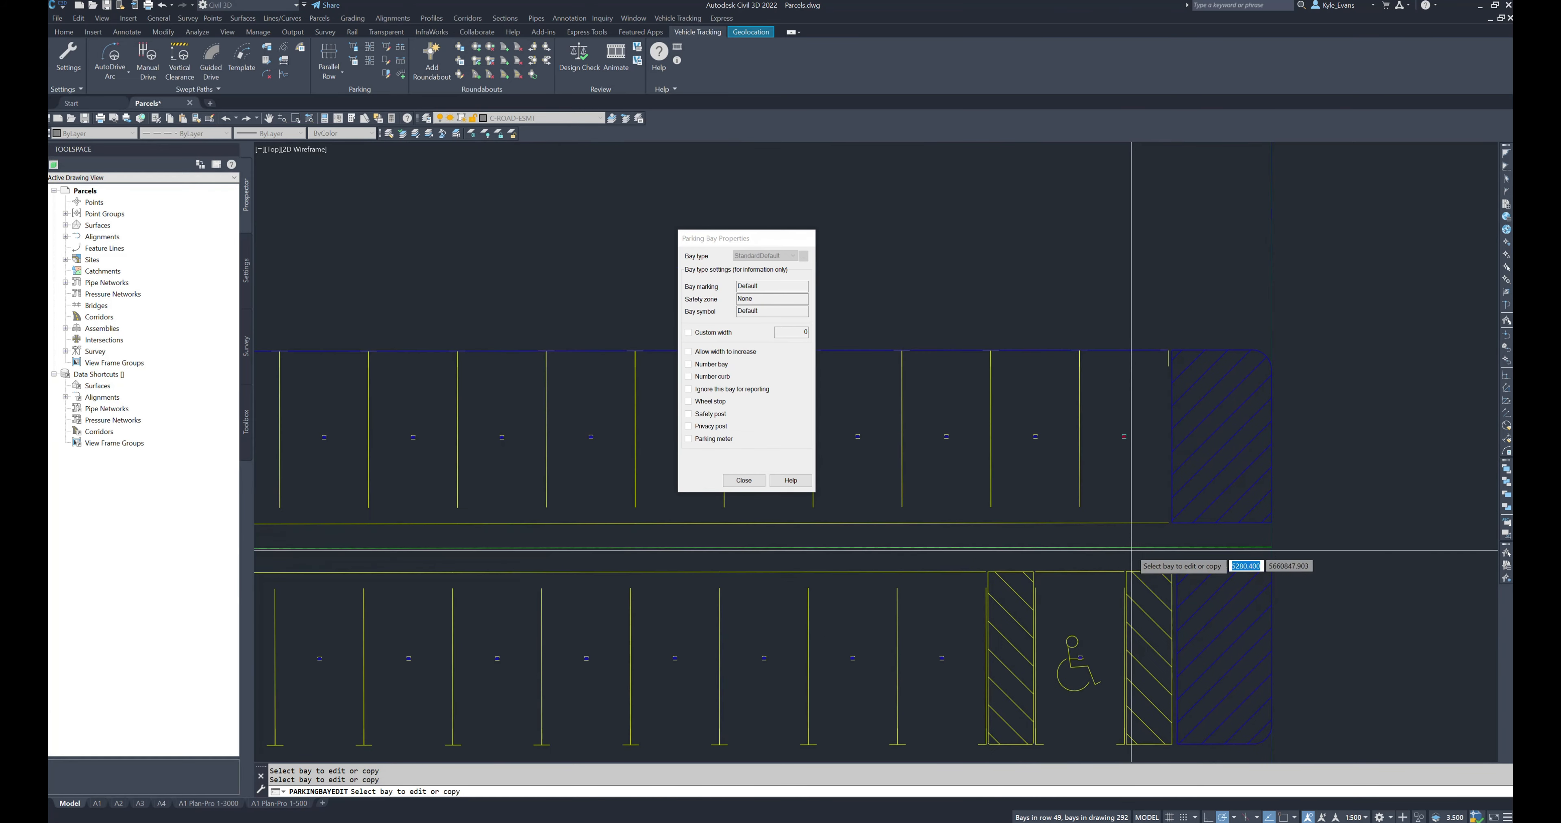
click(924, 615)
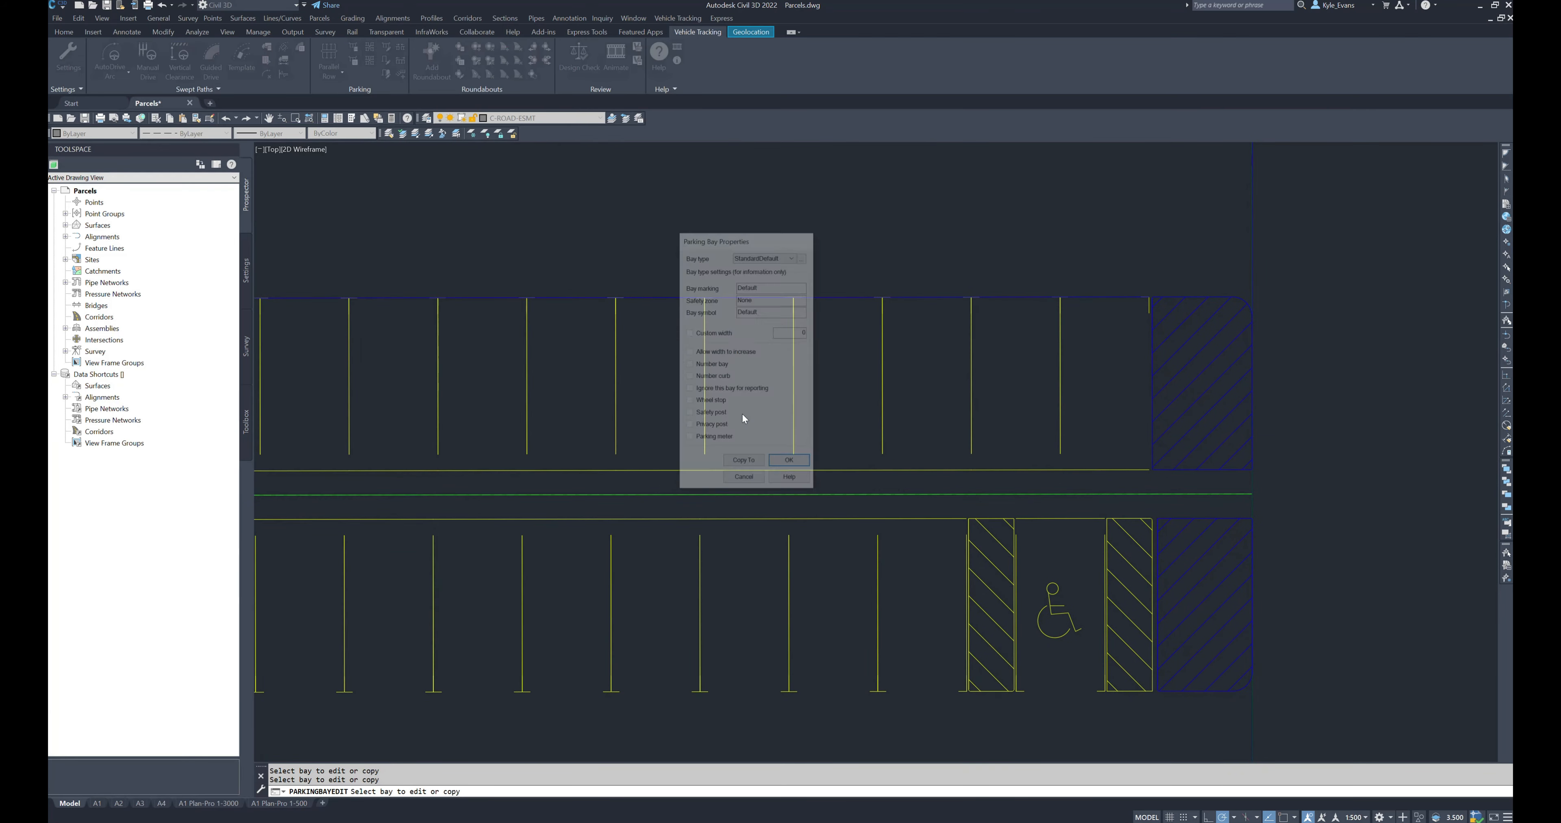
click(781, 256)
click(757, 275)
Step: Enable bay numbers and wheel stops in the Accessible bay style and apply it to the second bay
click(804, 256)
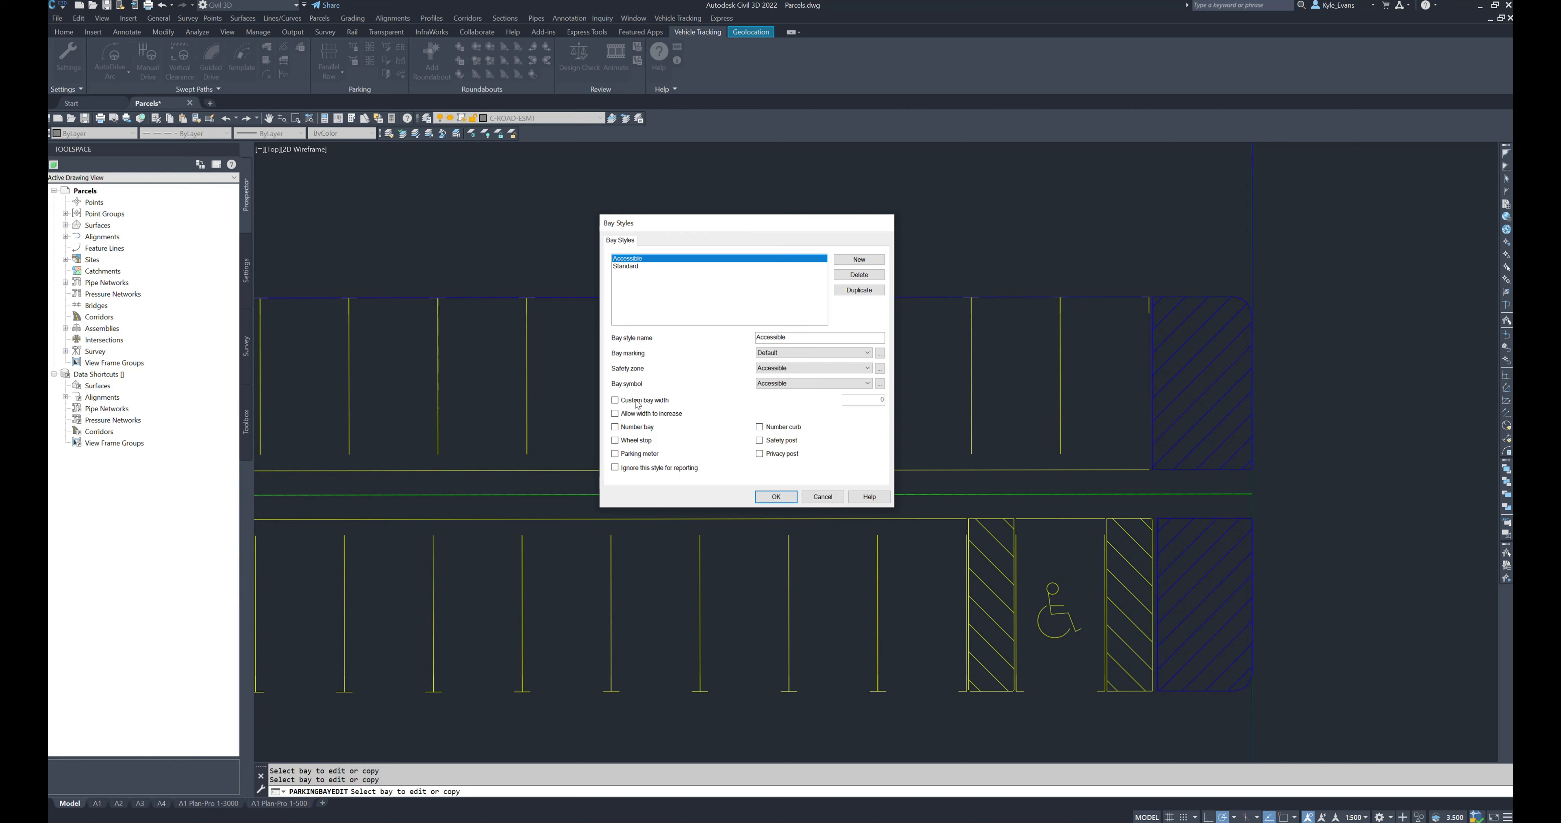
click(615, 402)
click(615, 401)
click(821, 350)
click(821, 351)
click(848, 368)
click(848, 368)
click(794, 385)
click(794, 385)
click(778, 496)
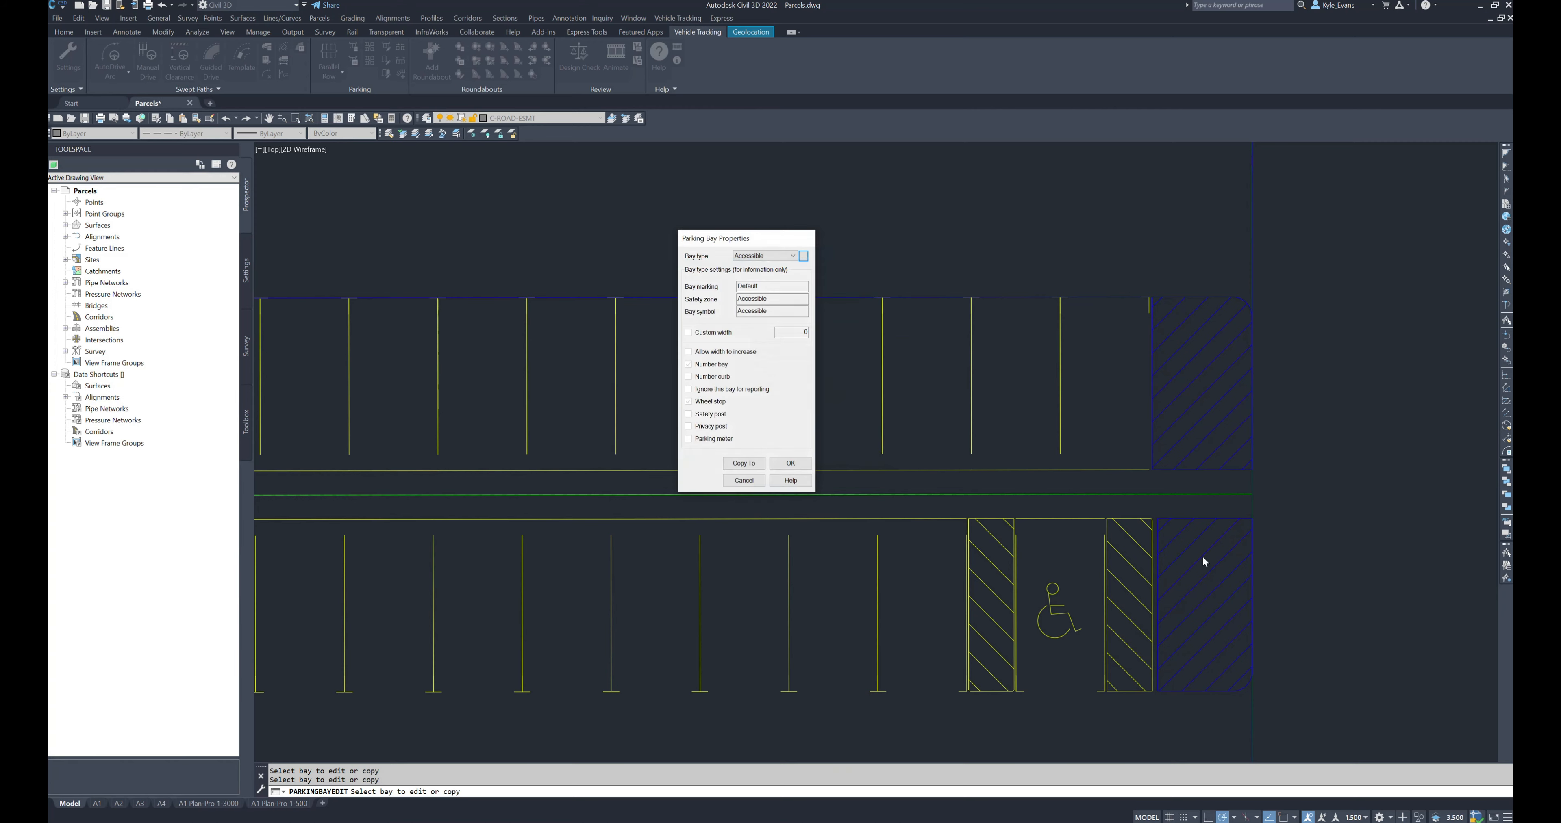
click(798, 465)
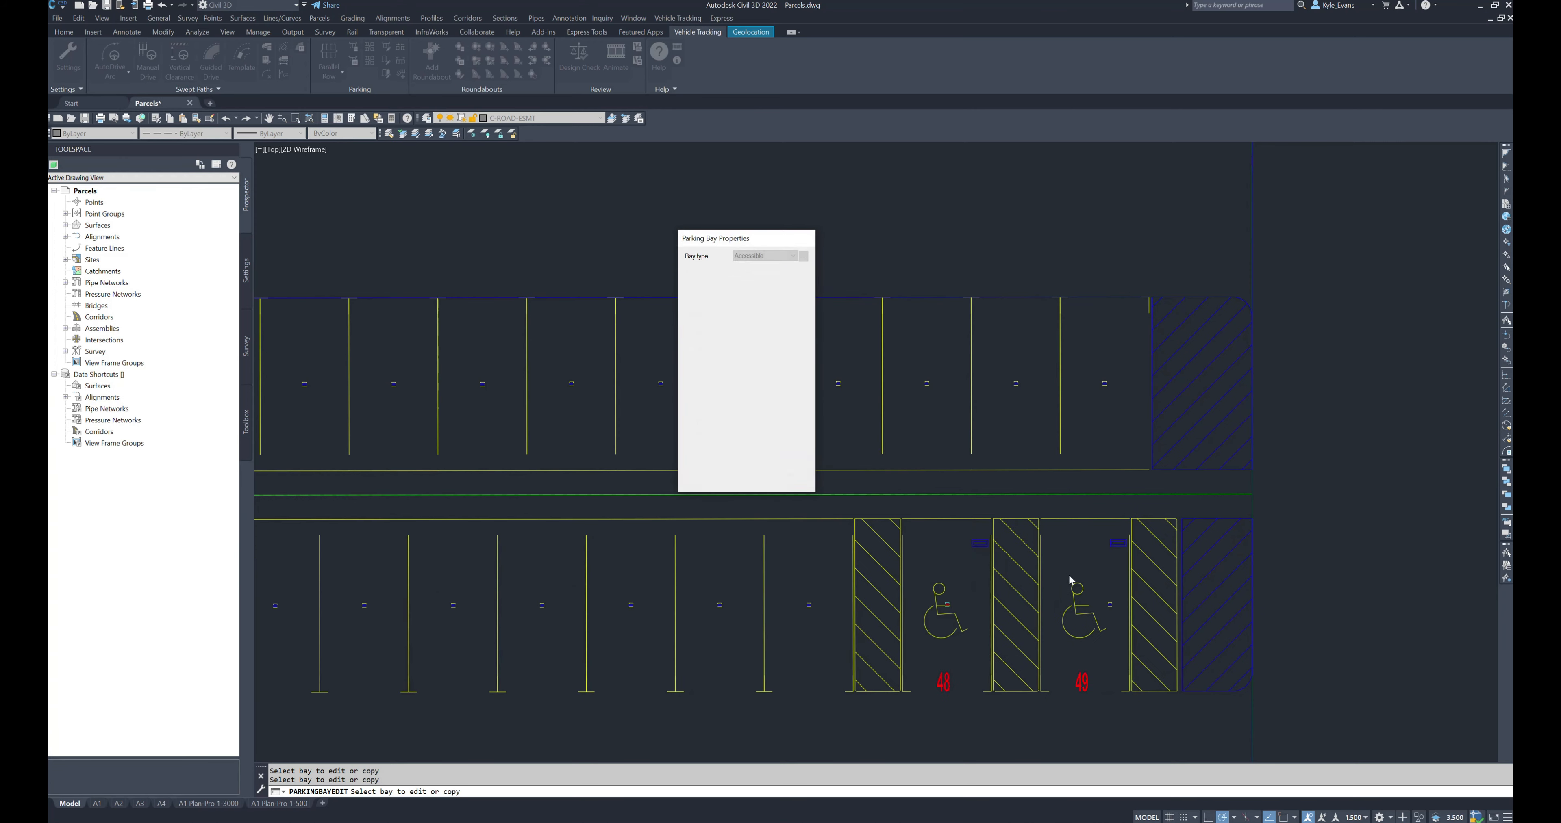
Step: Enable Number bay and Wheel stop in the Standard bay style and apply it through a standard bay in the row
middle_drag(1100, 672, 1257, 586)
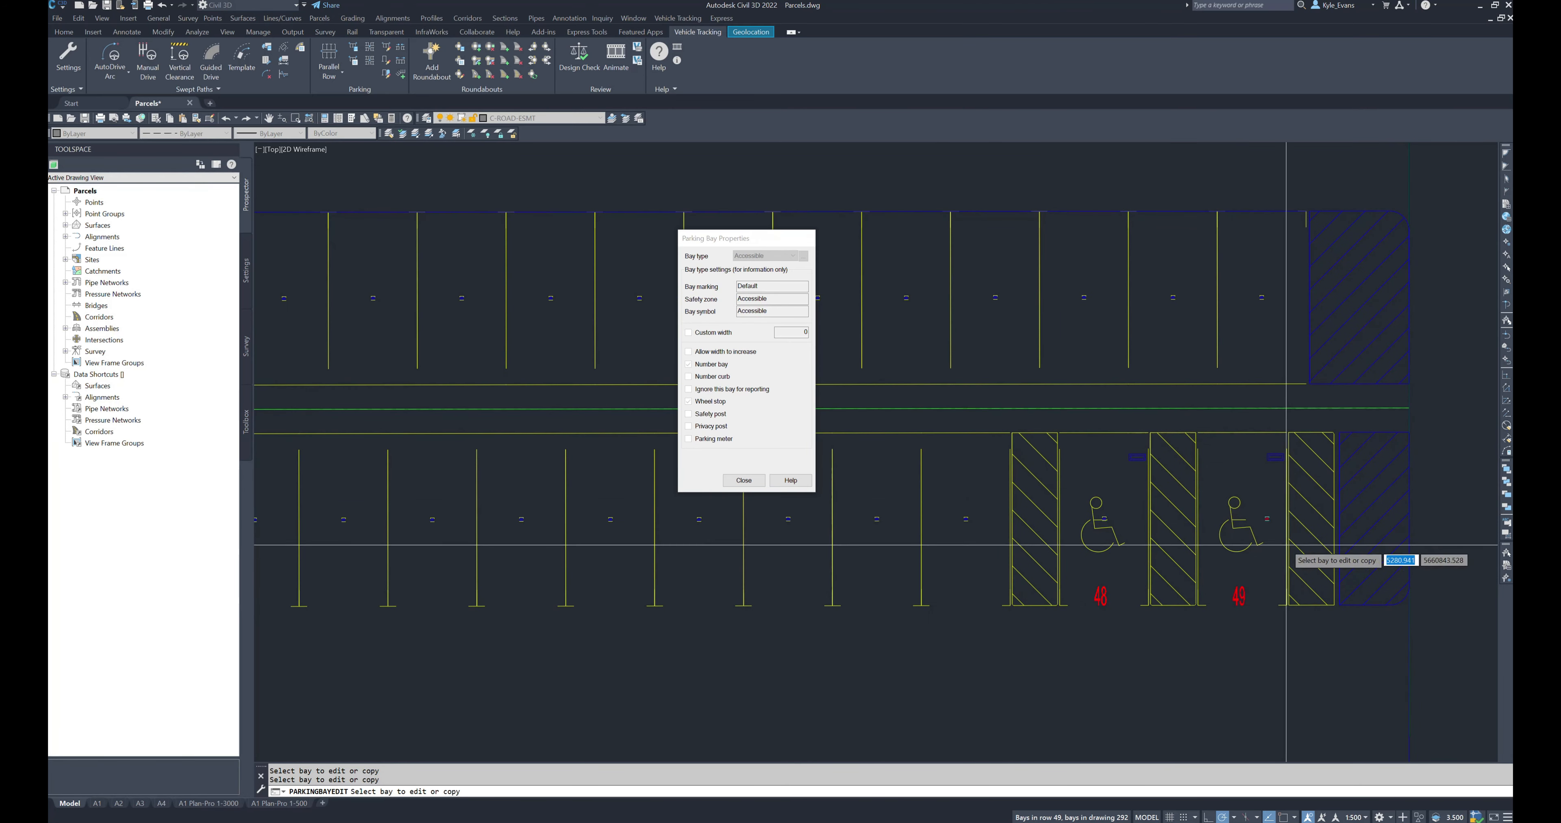
scroll(1281, 573, down, 5)
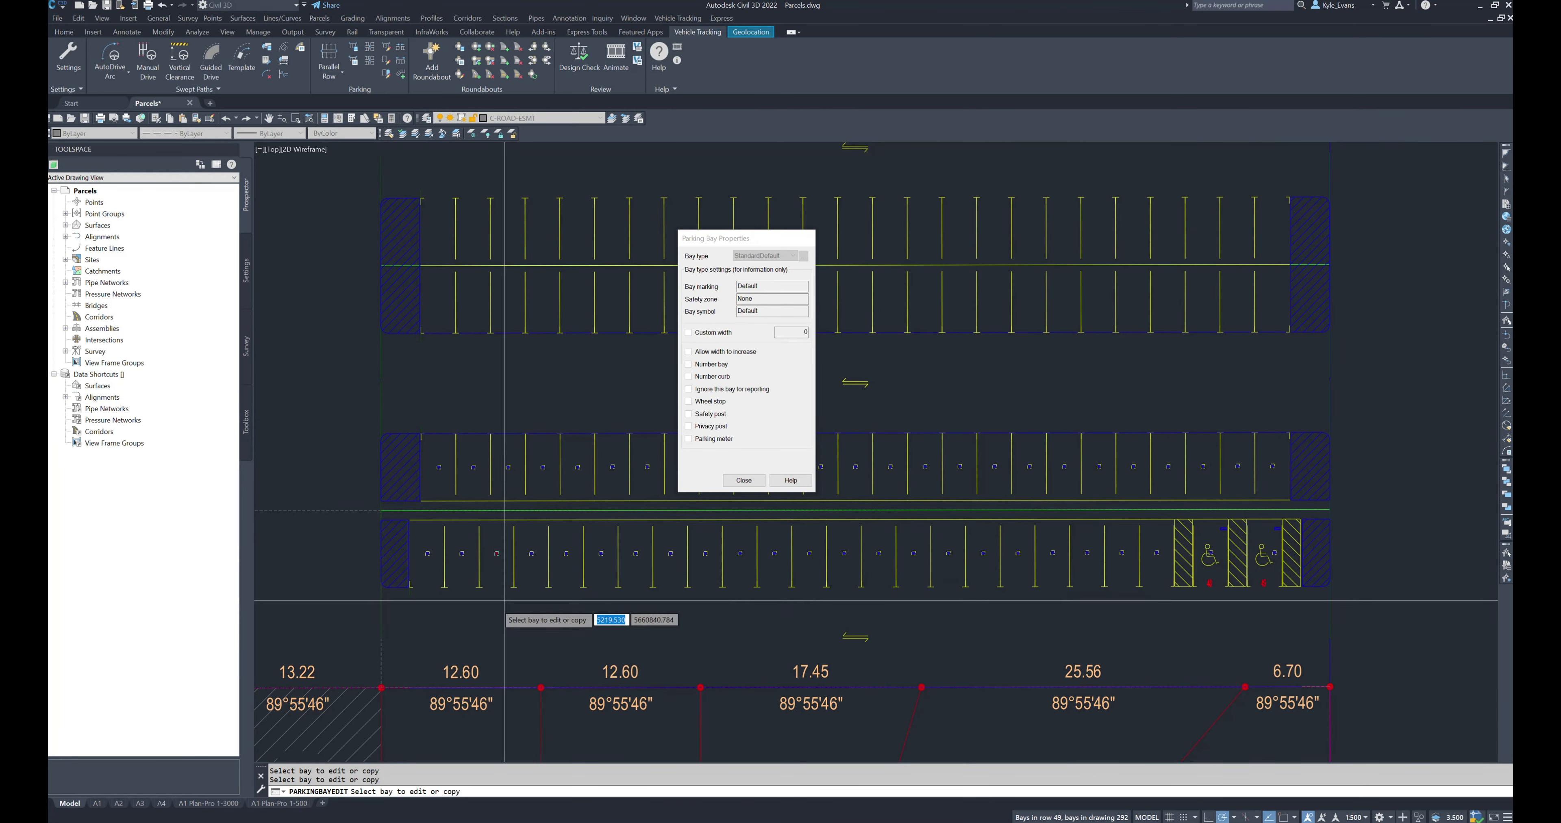
click(1150, 482)
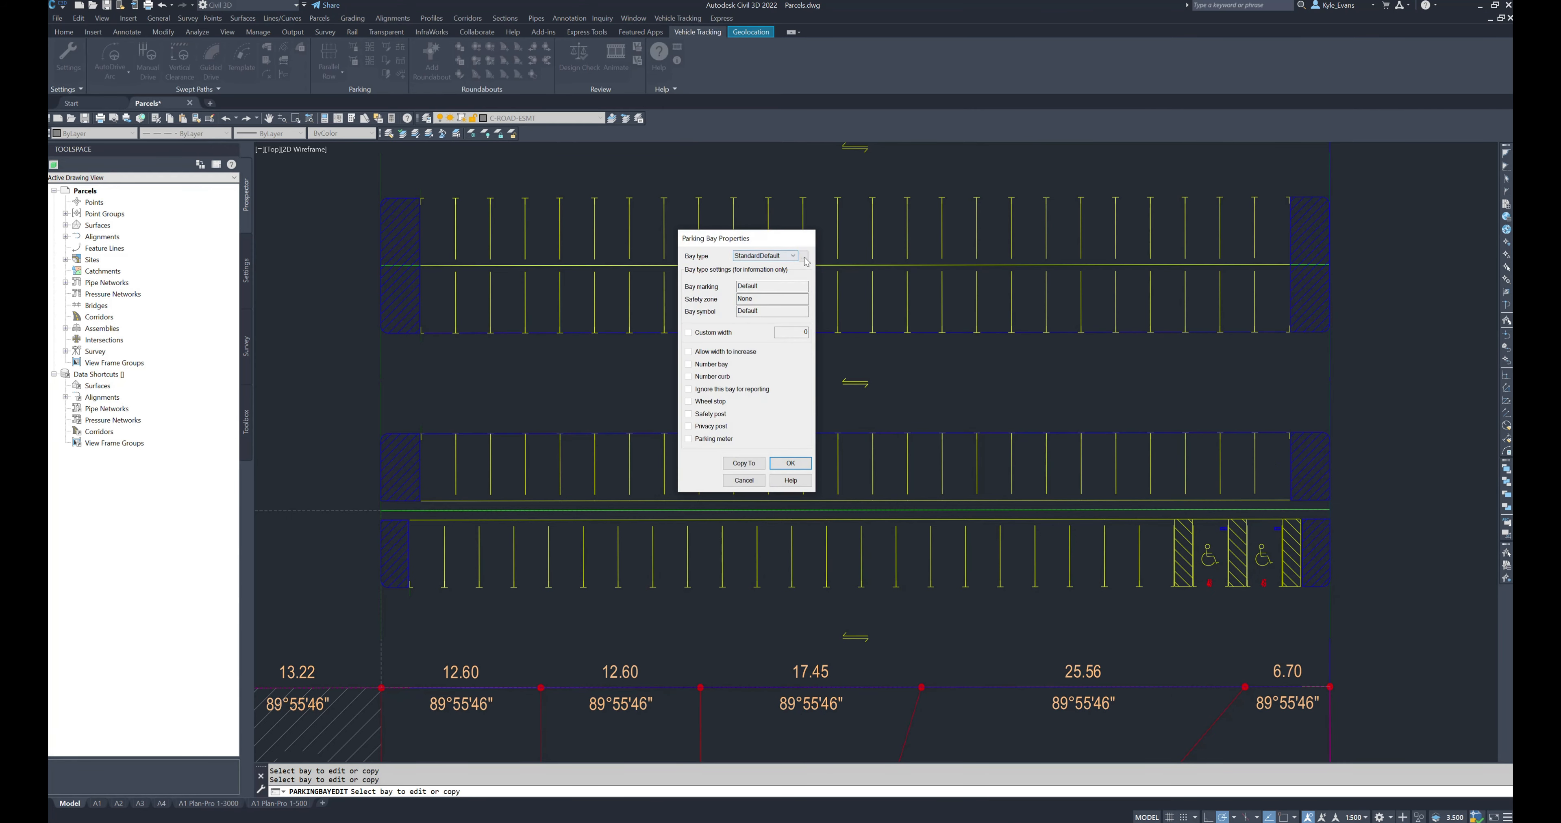
click(804, 257)
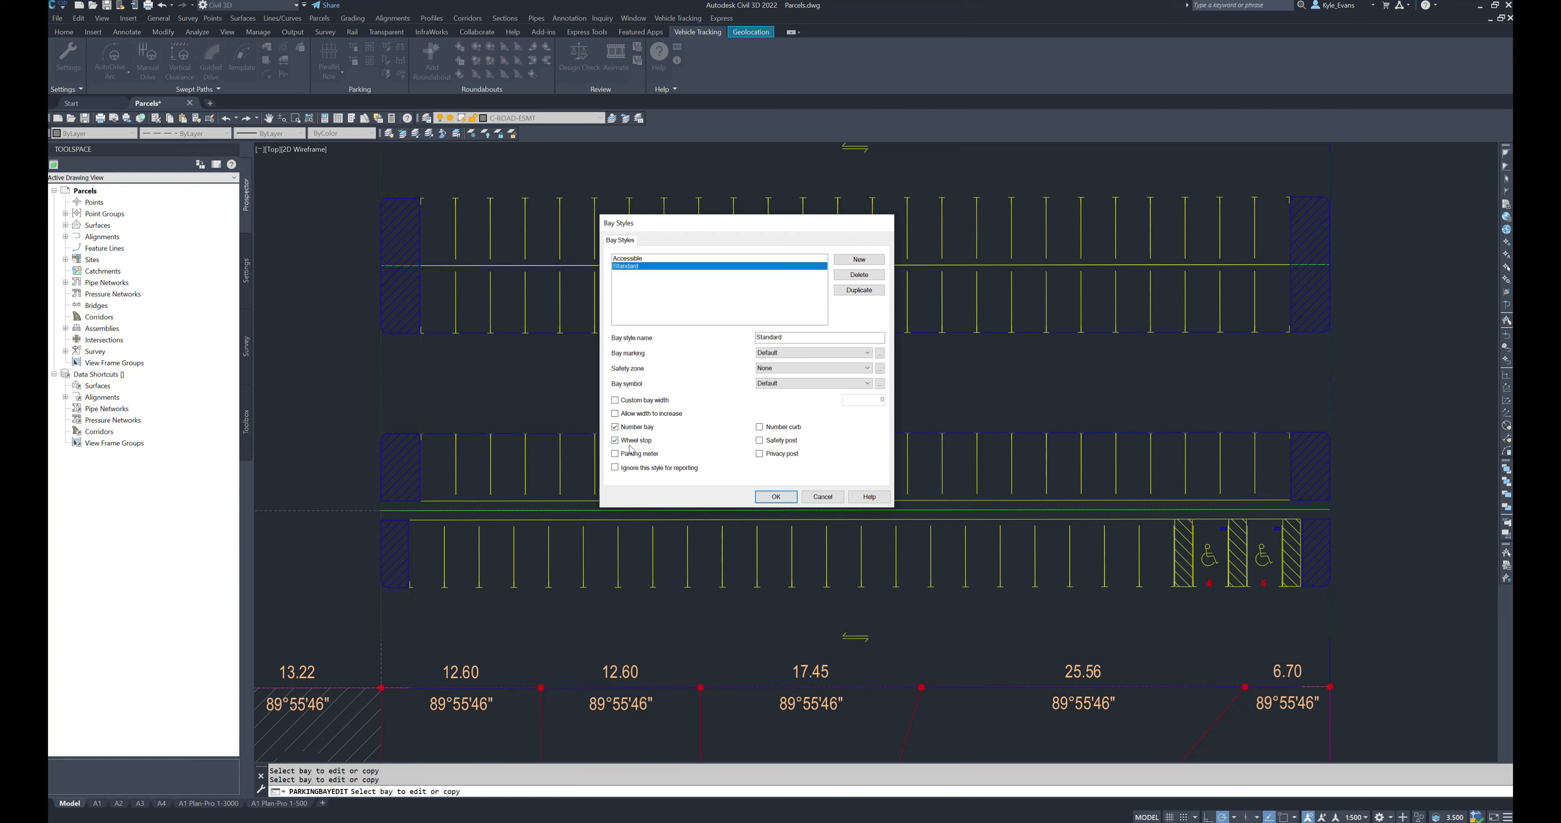
click(775, 498)
click(789, 464)
Step: Examine the bay numbers and wheel stops along both sides of the east row
scroll(1266, 436, up, 4)
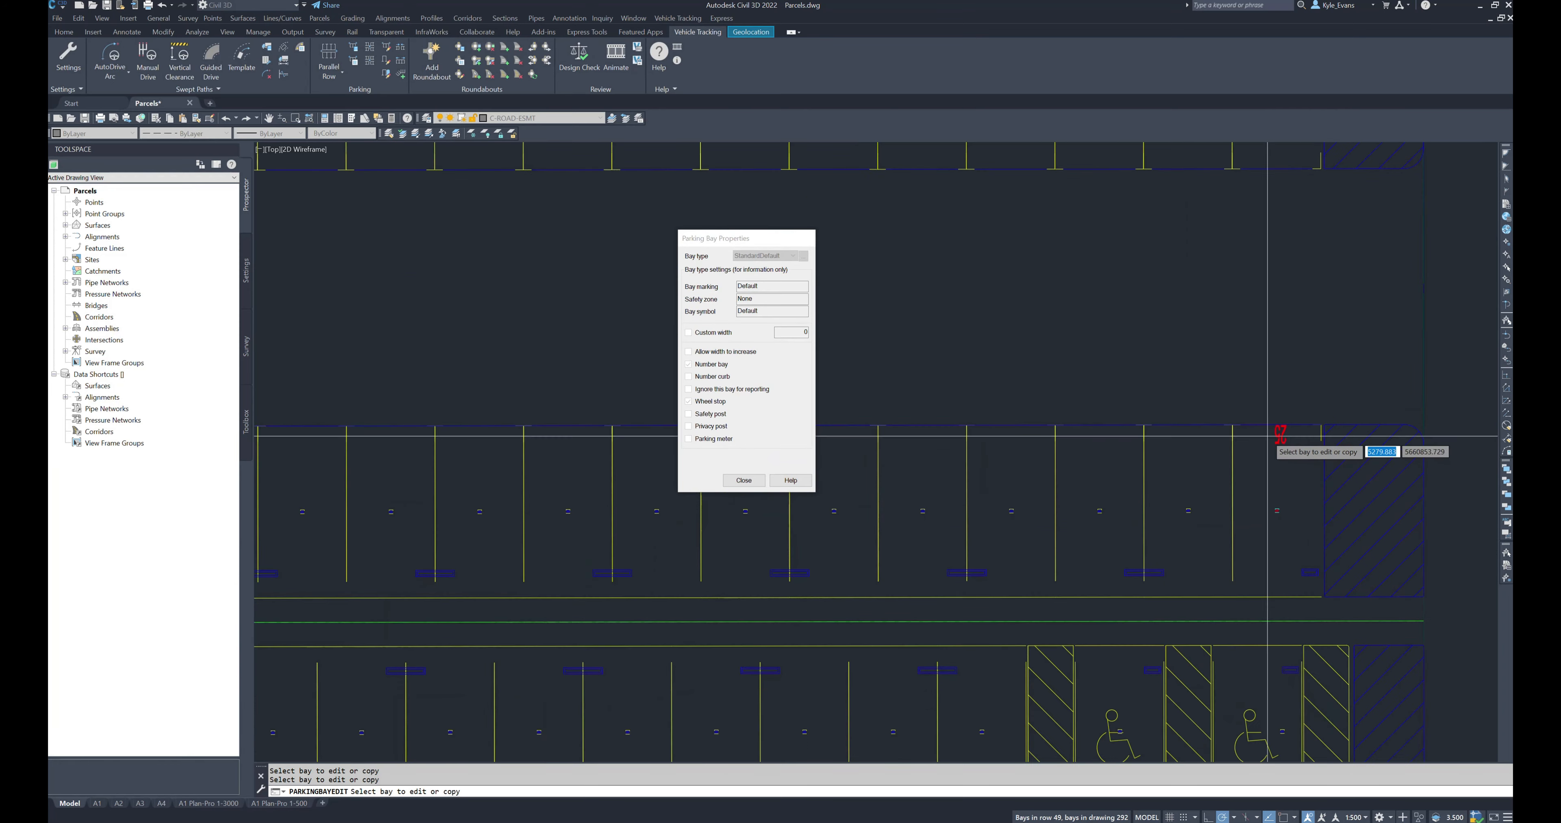
scroll(1308, 454, down, 2)
middle_drag(956, 489, 1363, 437)
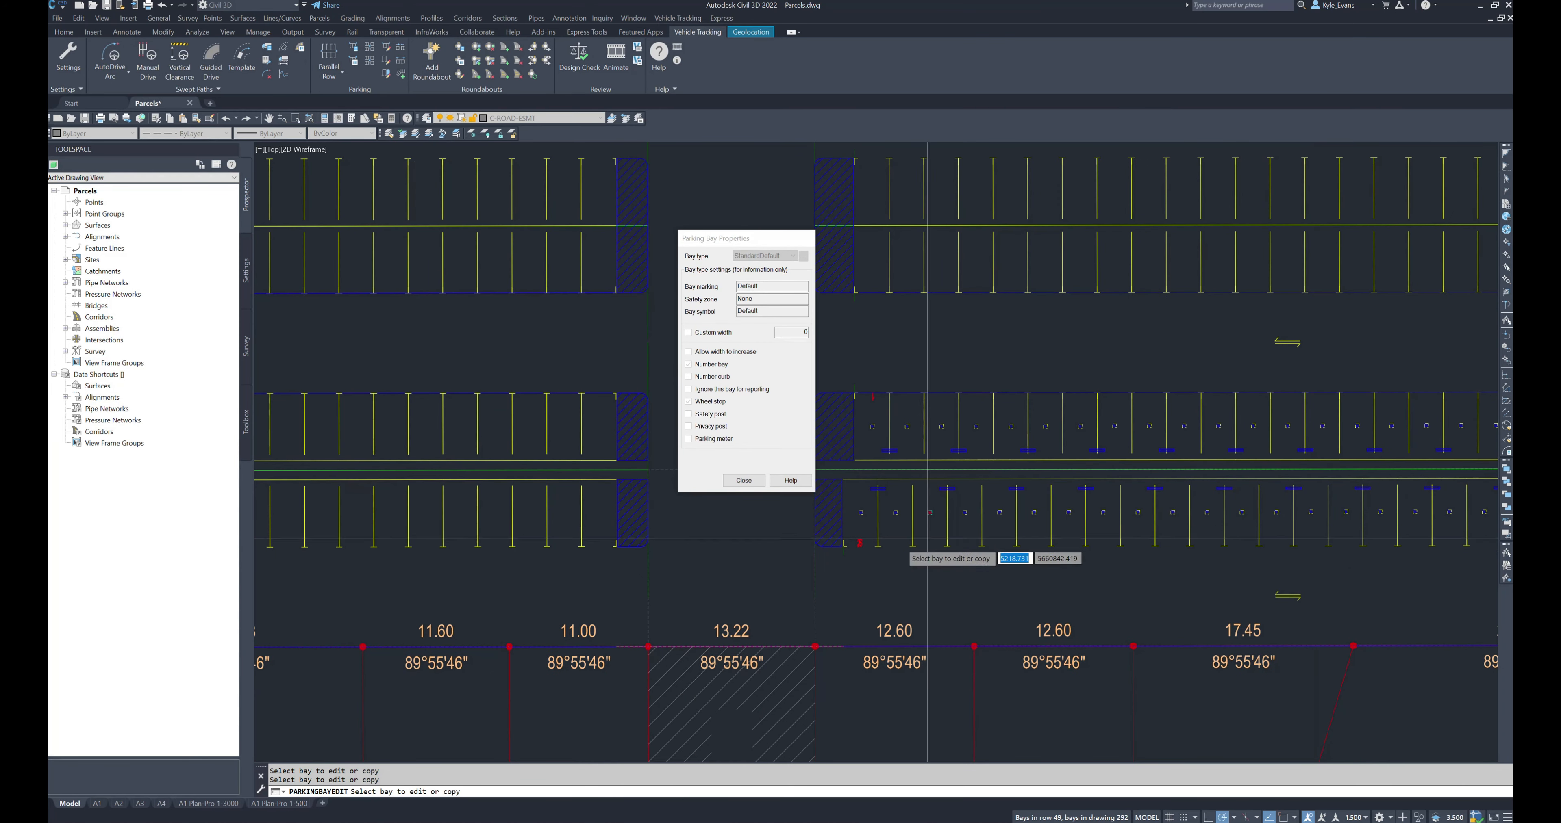
scroll(937, 536, up, 4)
scroll(936, 548, down, 4)
mouse_move(822, 441)
middle_down()
mouse_move(983, 435)
mouse_move(505, 426)
middle_up()
scroll(1309, 431, up, 4)
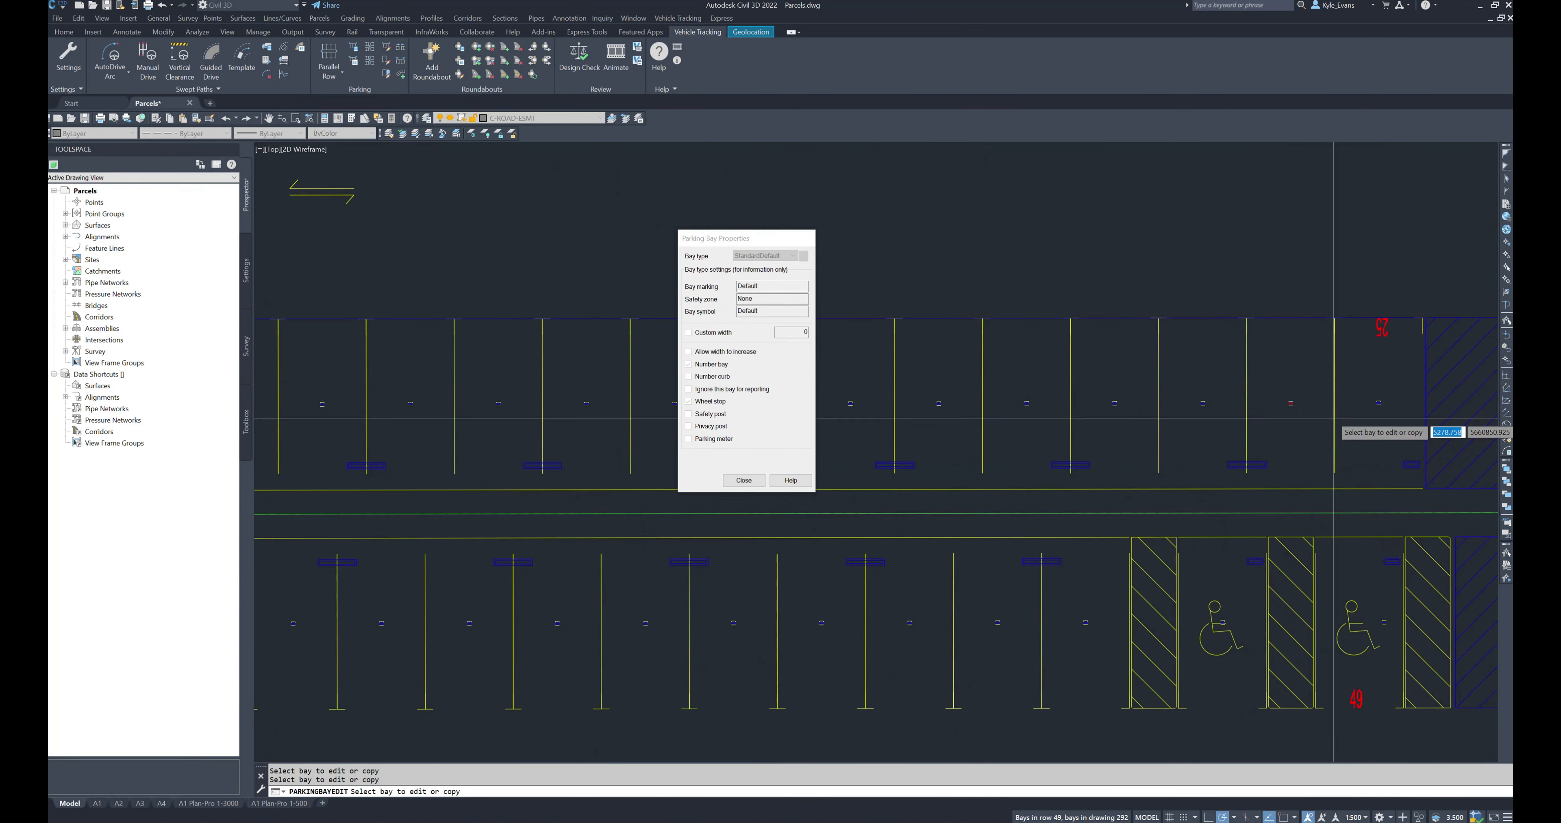
scroll(1390, 376, down, 2)
middle_drag(561, 491, 742, 530)
scroll(989, 542, up, 1)
middle_drag(989, 544, 285, 564)
click(1188, 545)
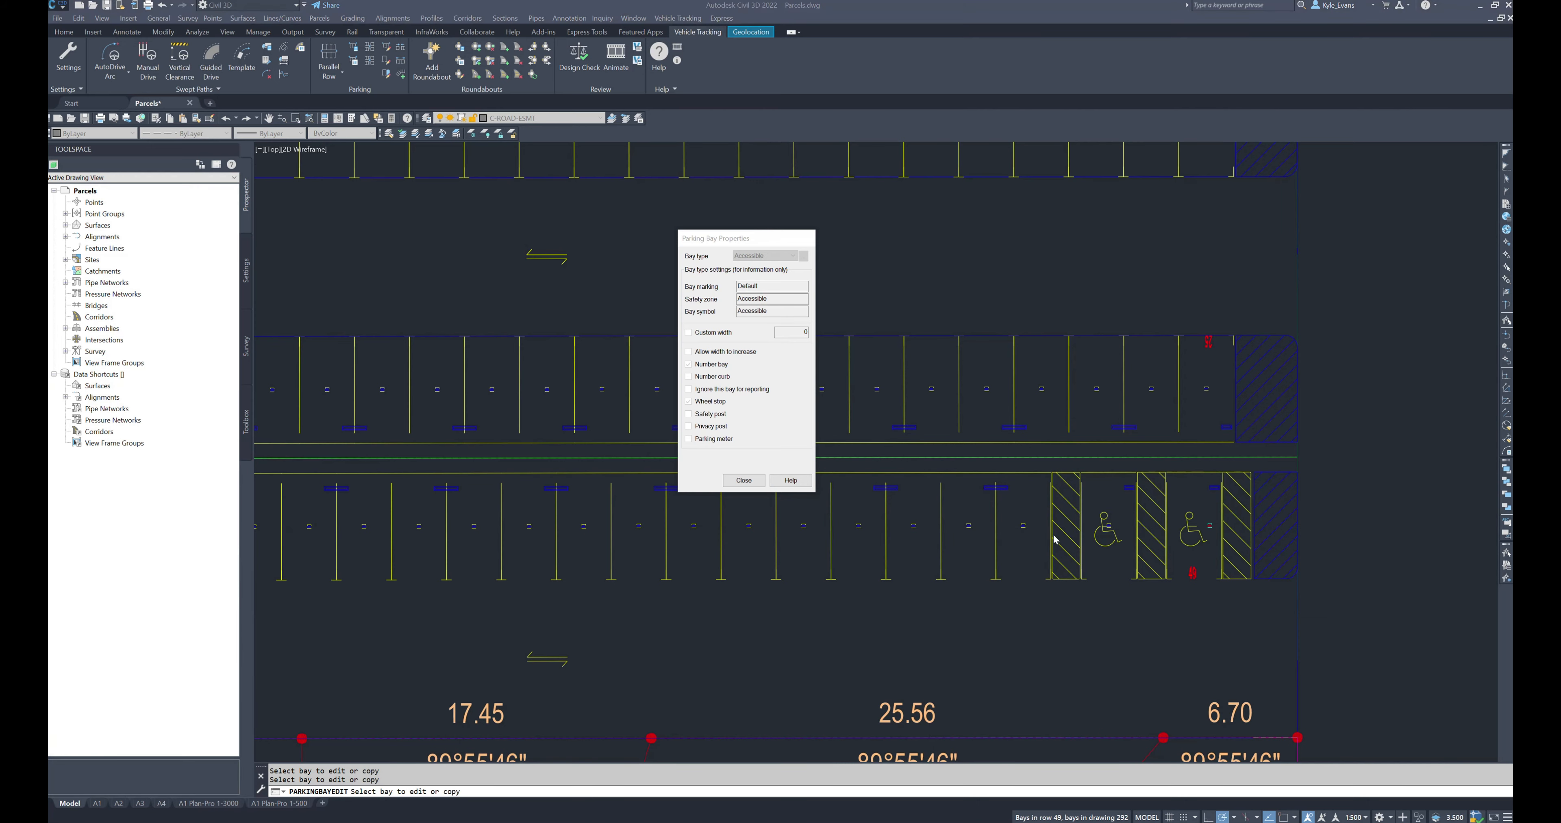
click(736, 481)
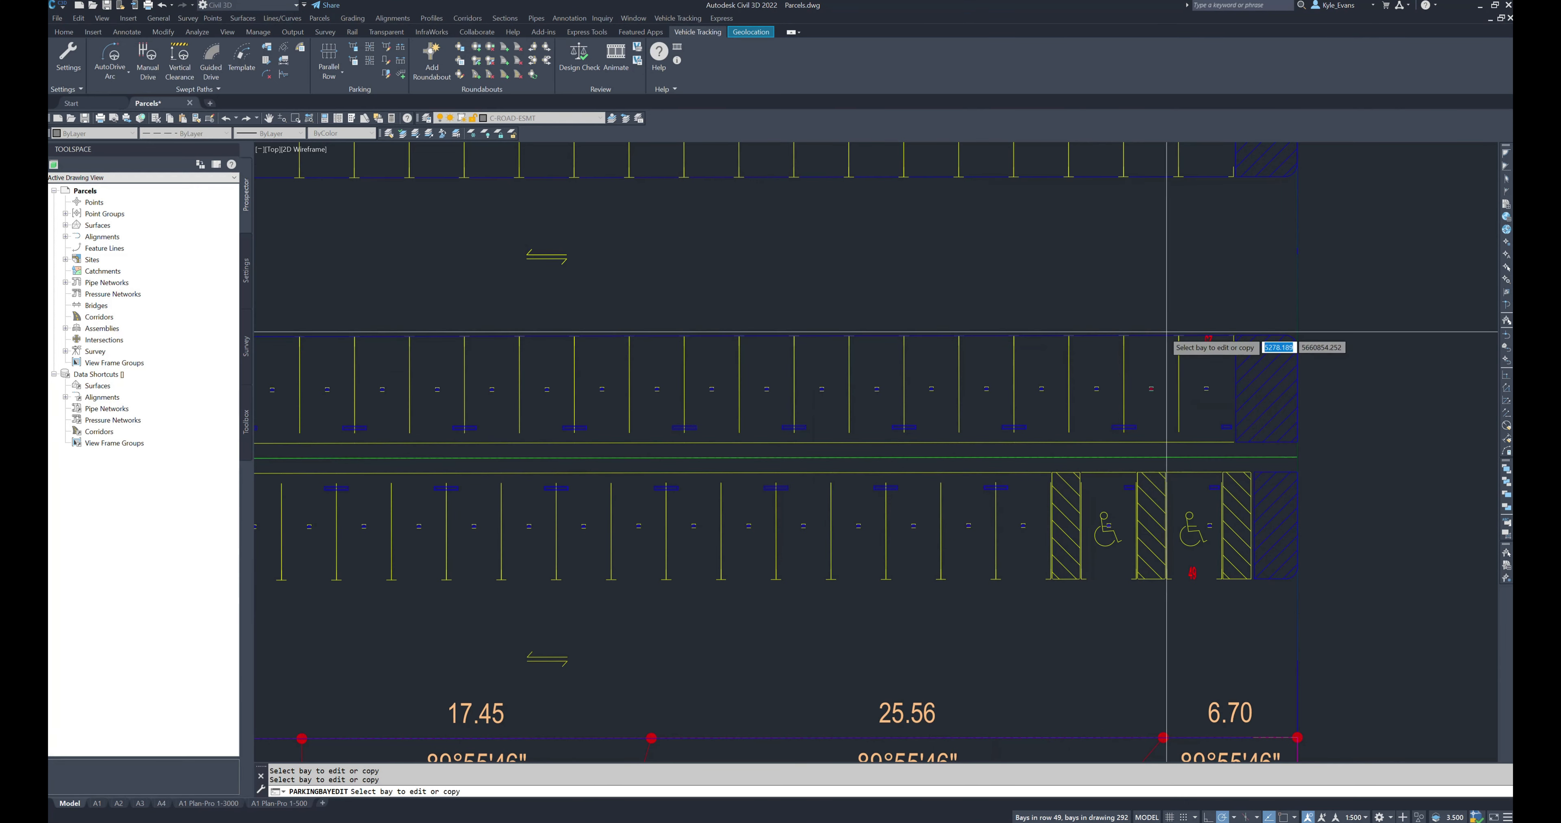
Step: Set the bay at the east end of the row's north side to Accessible, applying the type again to the new end bay
click(1218, 392)
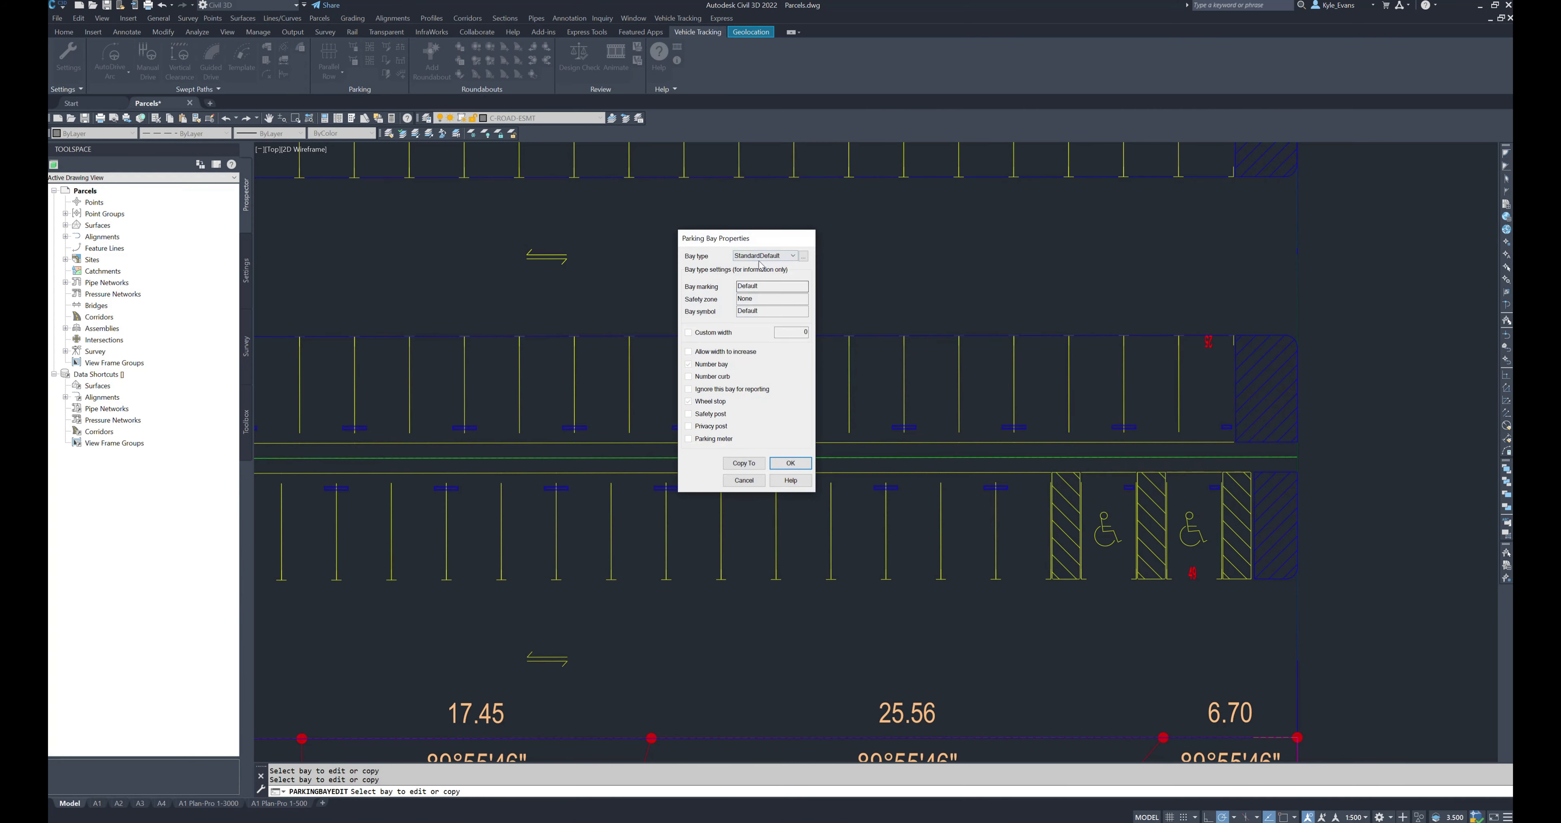
click(753, 262)
click(760, 275)
key(Return)
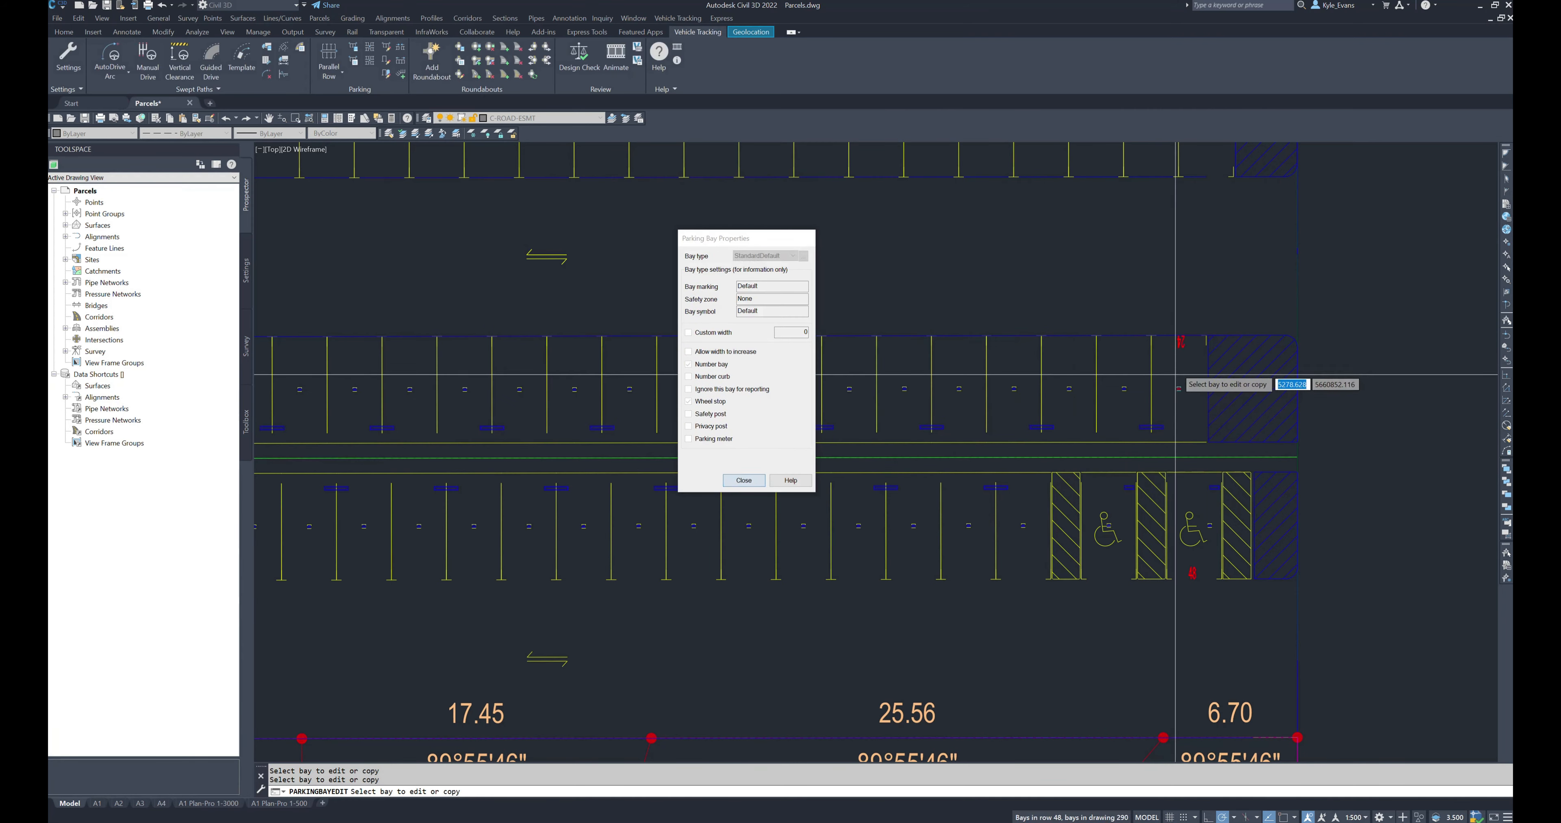
click(1163, 385)
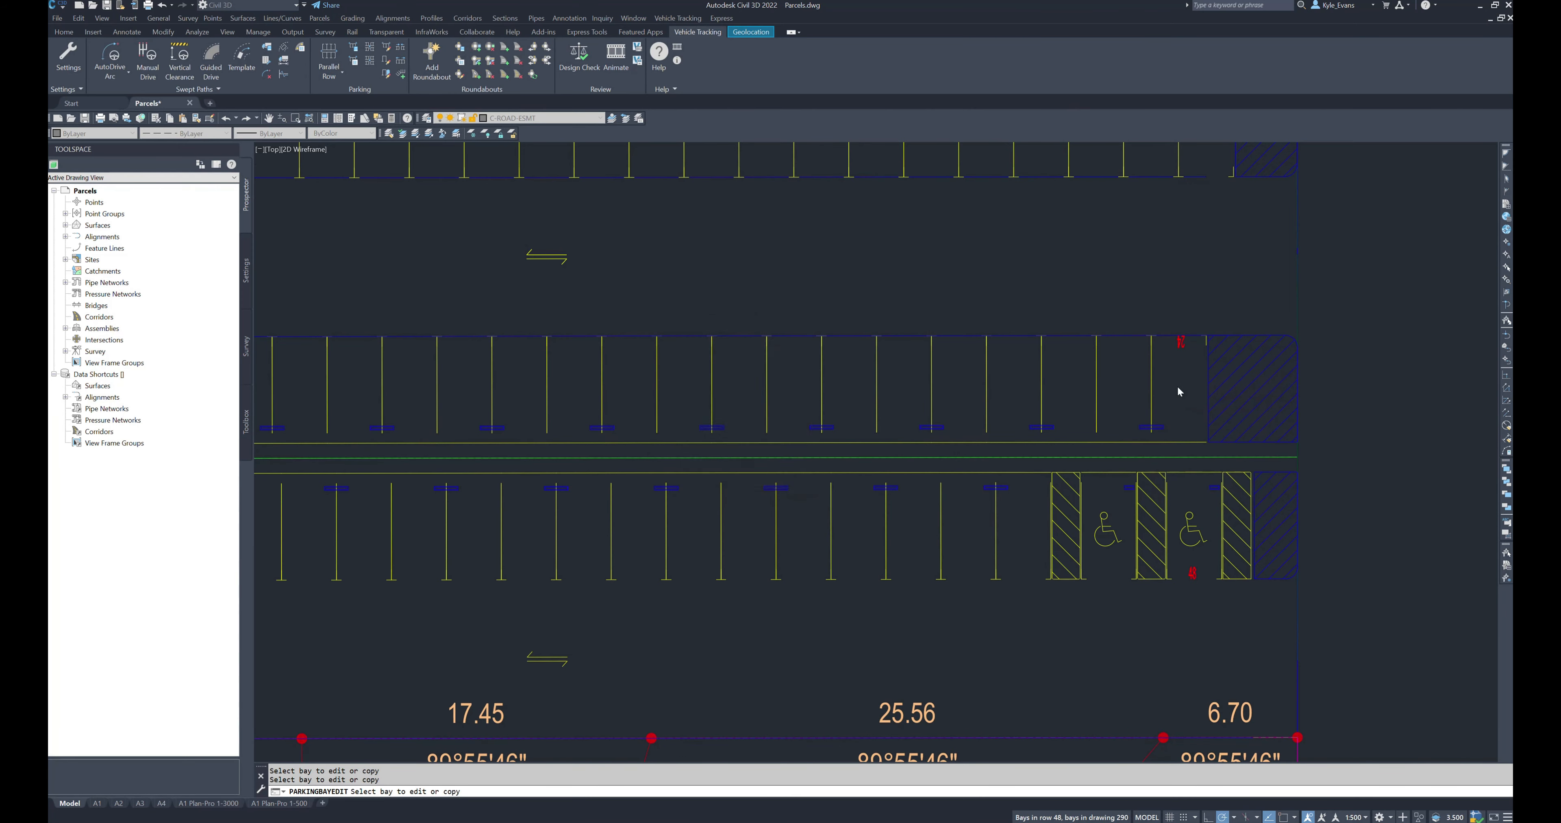
click(764, 255)
click(751, 265)
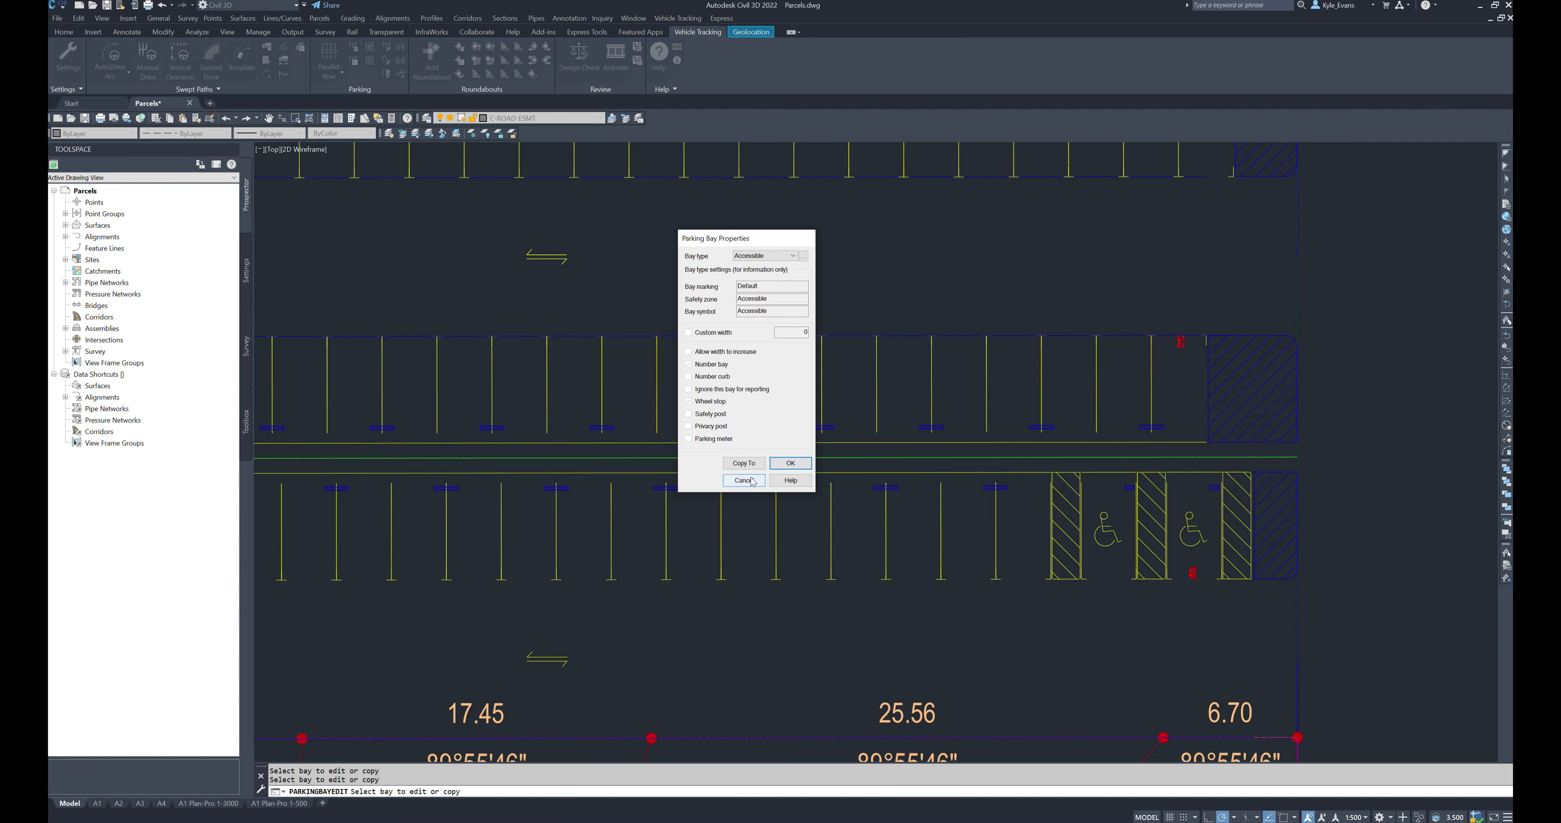
click(791, 463)
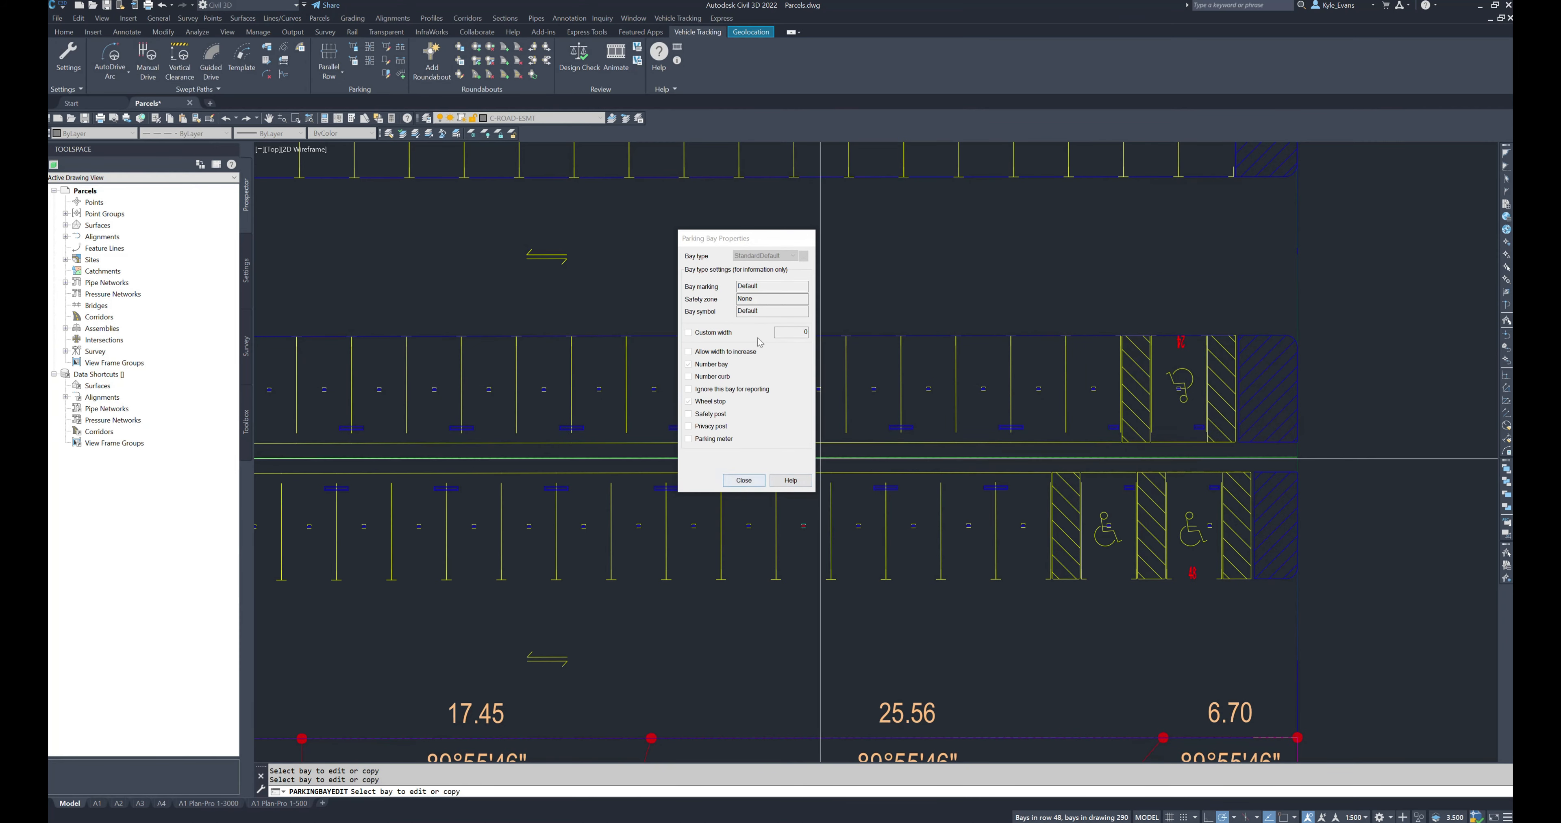
Step: Copy the Accessible bay settings onto neighbouring bays until both sides of the lower east row have four accessible bays at the east end
click(1179, 381)
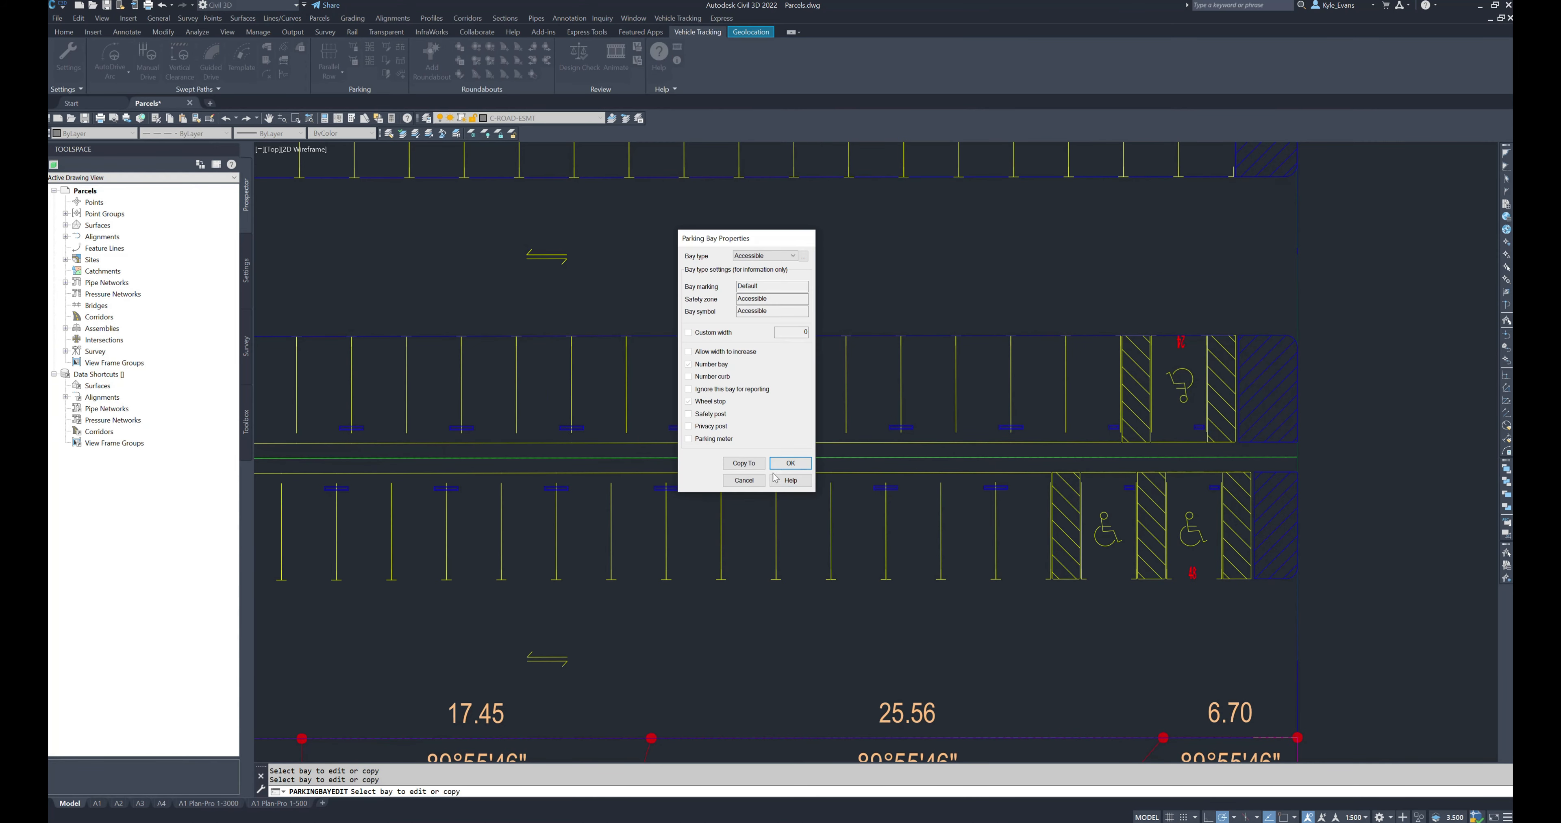
click(743, 461)
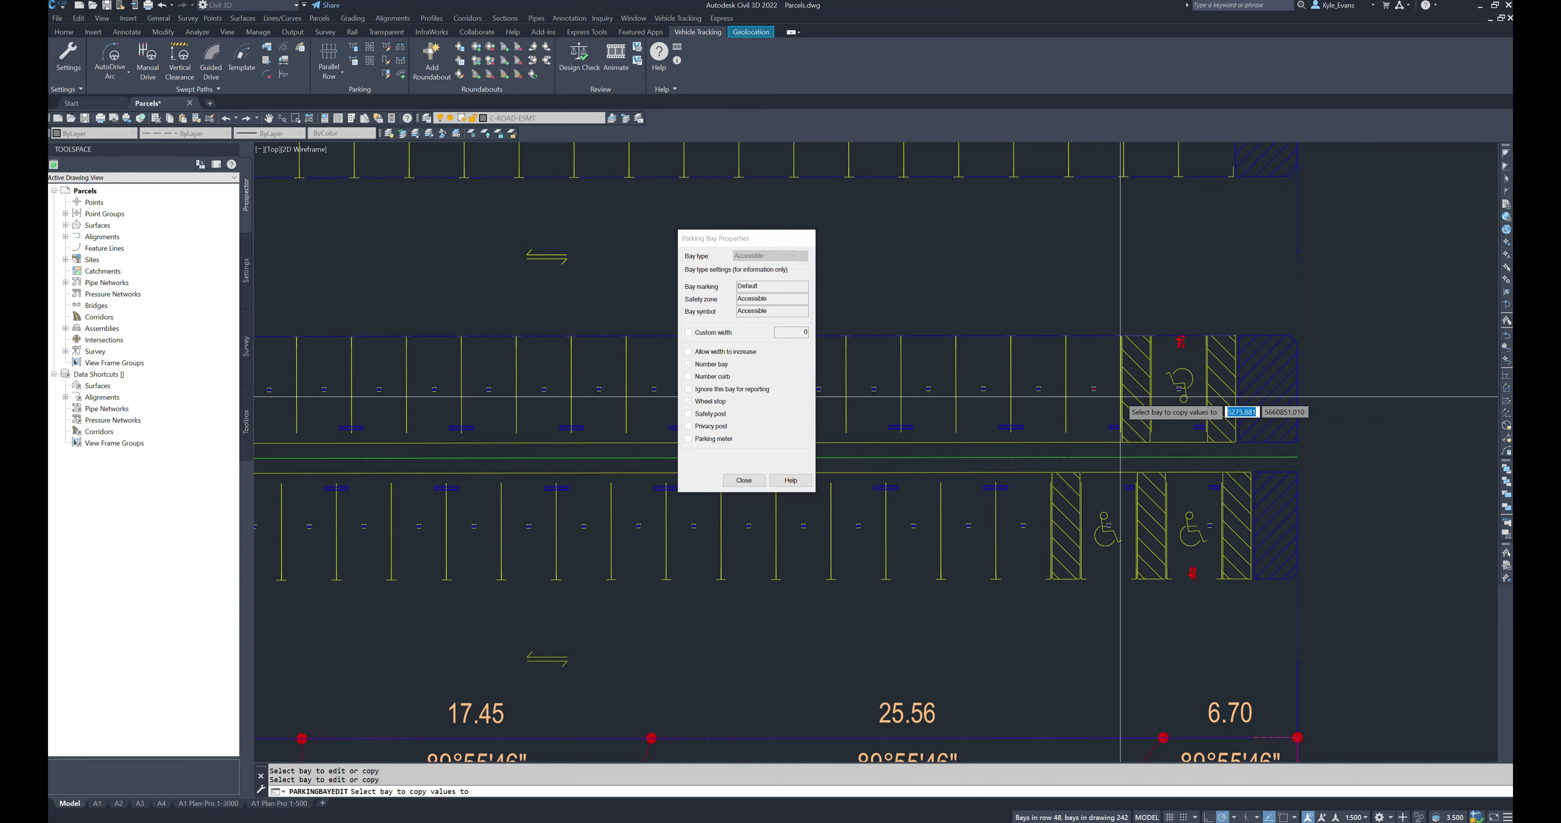
click(1067, 387)
click(970, 388)
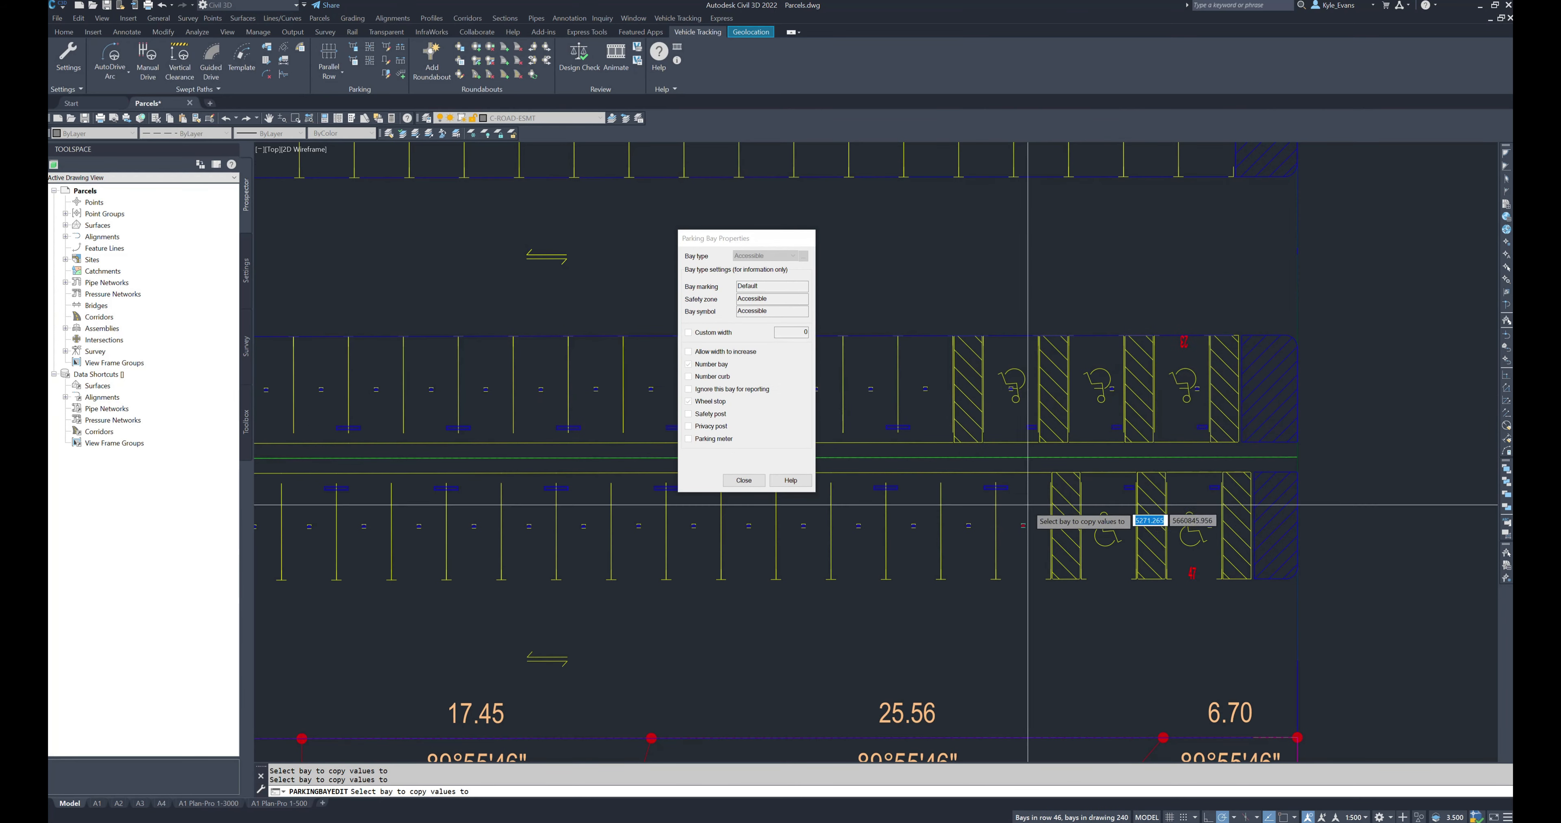
scroll(970, 560, down, 2)
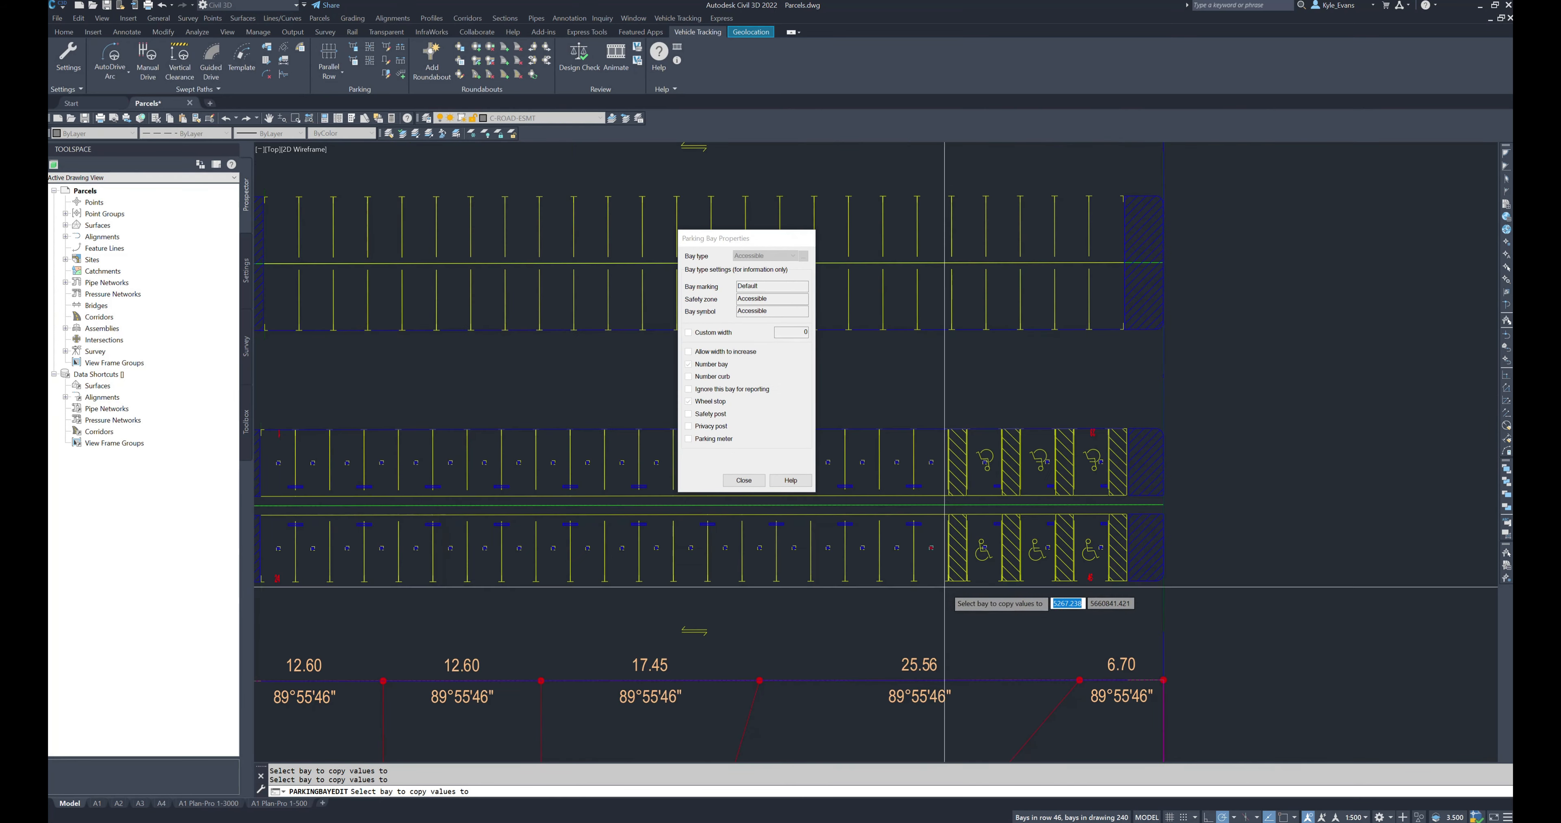
click(936, 567)
click(928, 465)
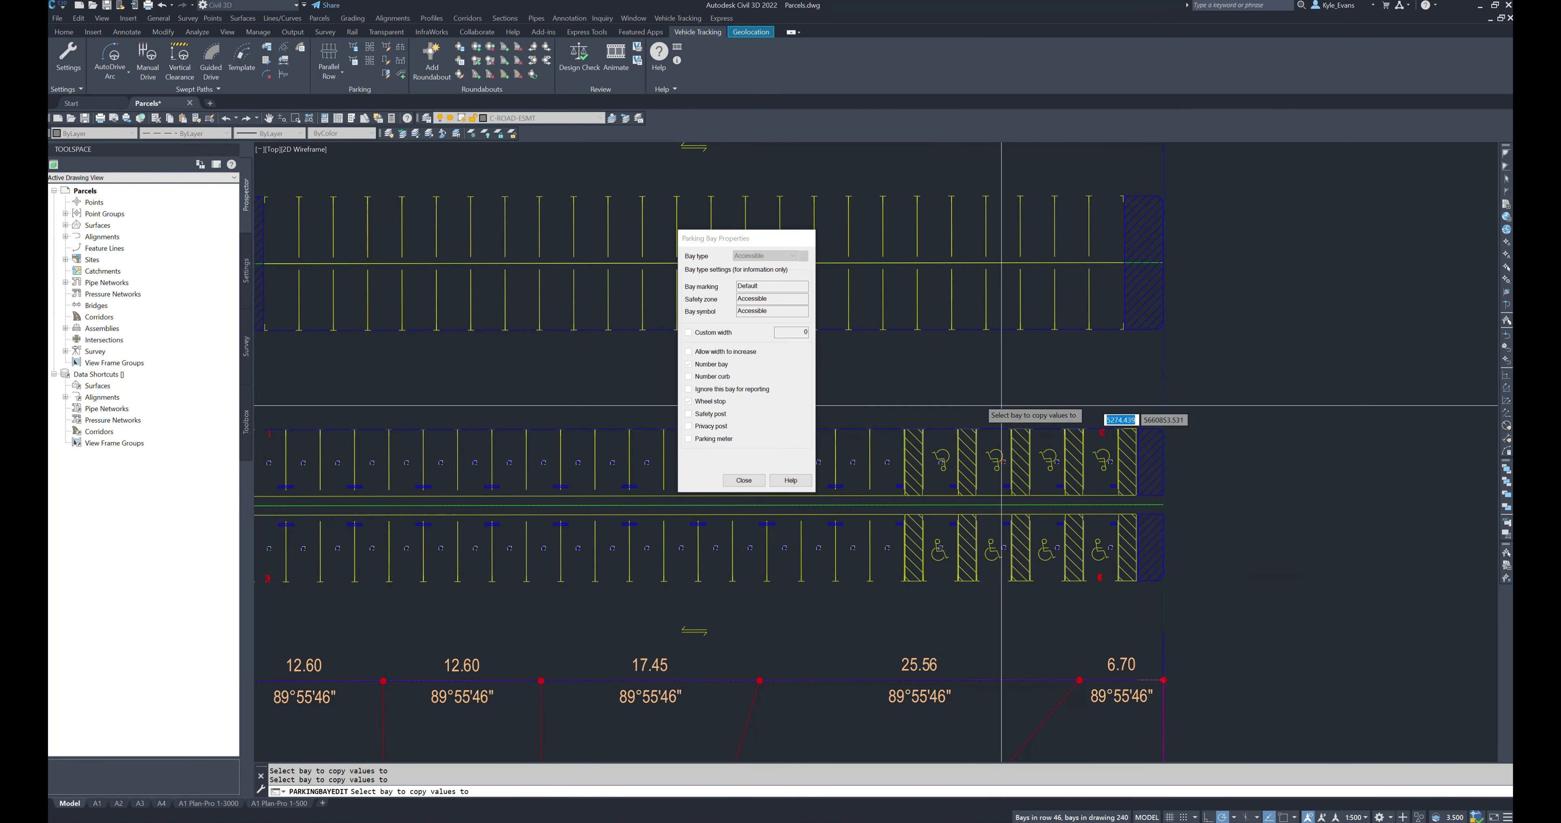
key(Return)
middle_drag(1042, 488, 1193, 483)
key(Escape)
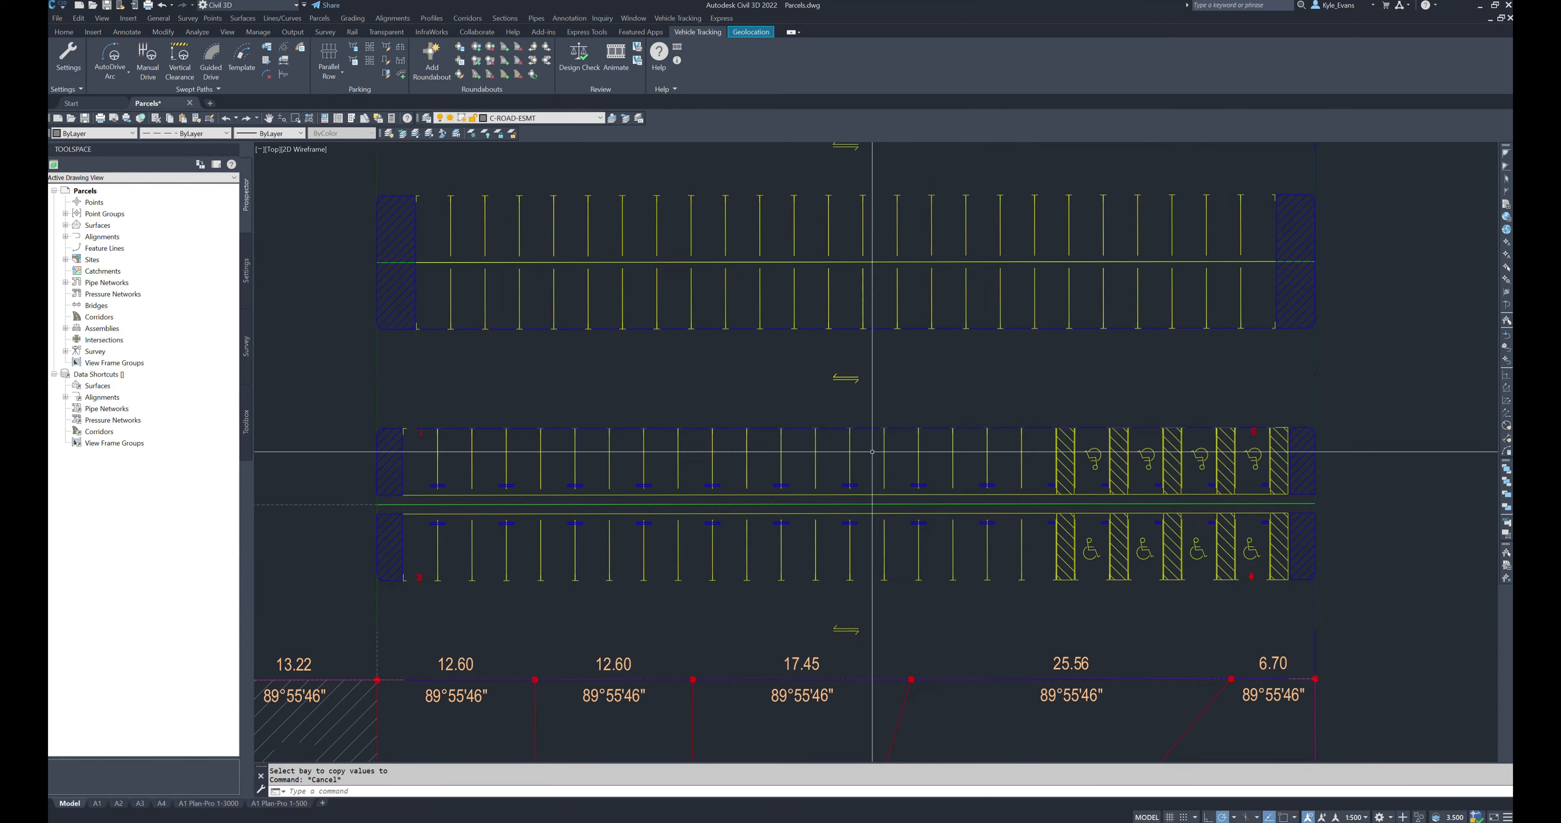
Step: Undo the last parking row join
scroll(1190, 570, down, 2)
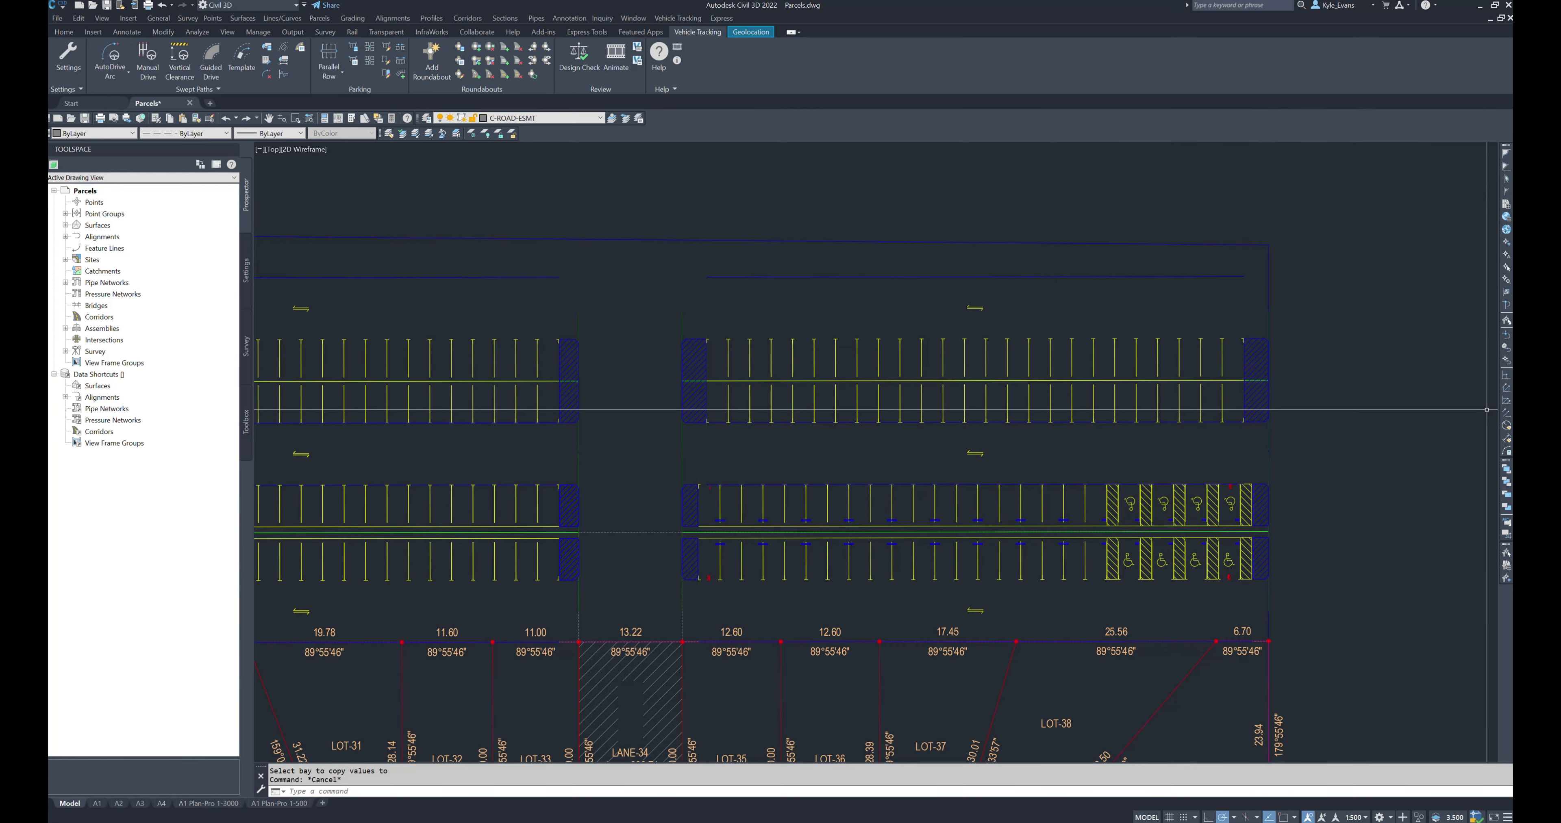
key(ctrl+z)
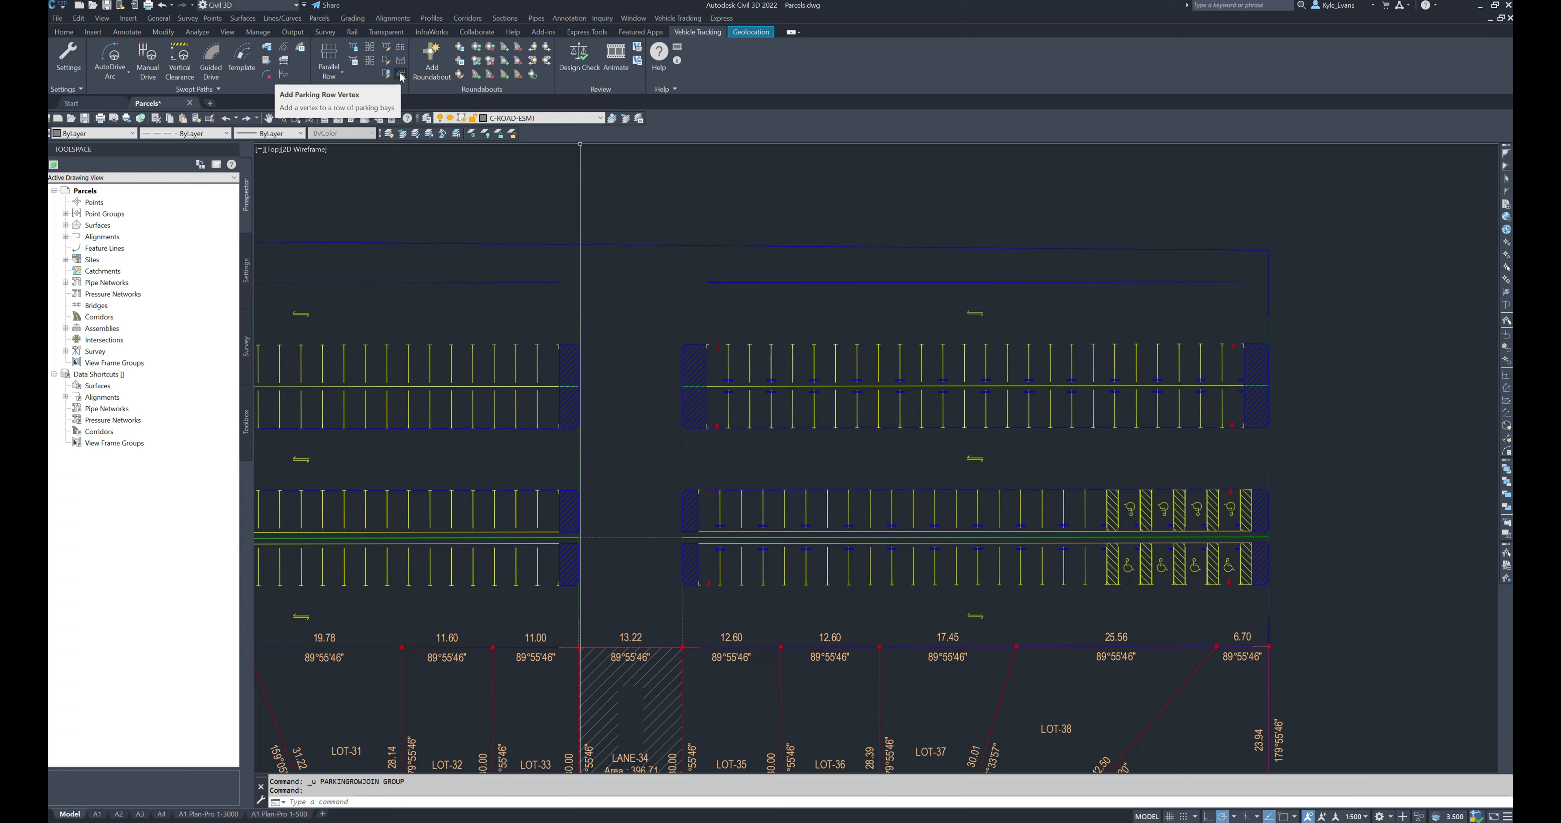
Step: Try extending the lower east row from its west end across the lane, and try shortening it from that same end
click(779, 530)
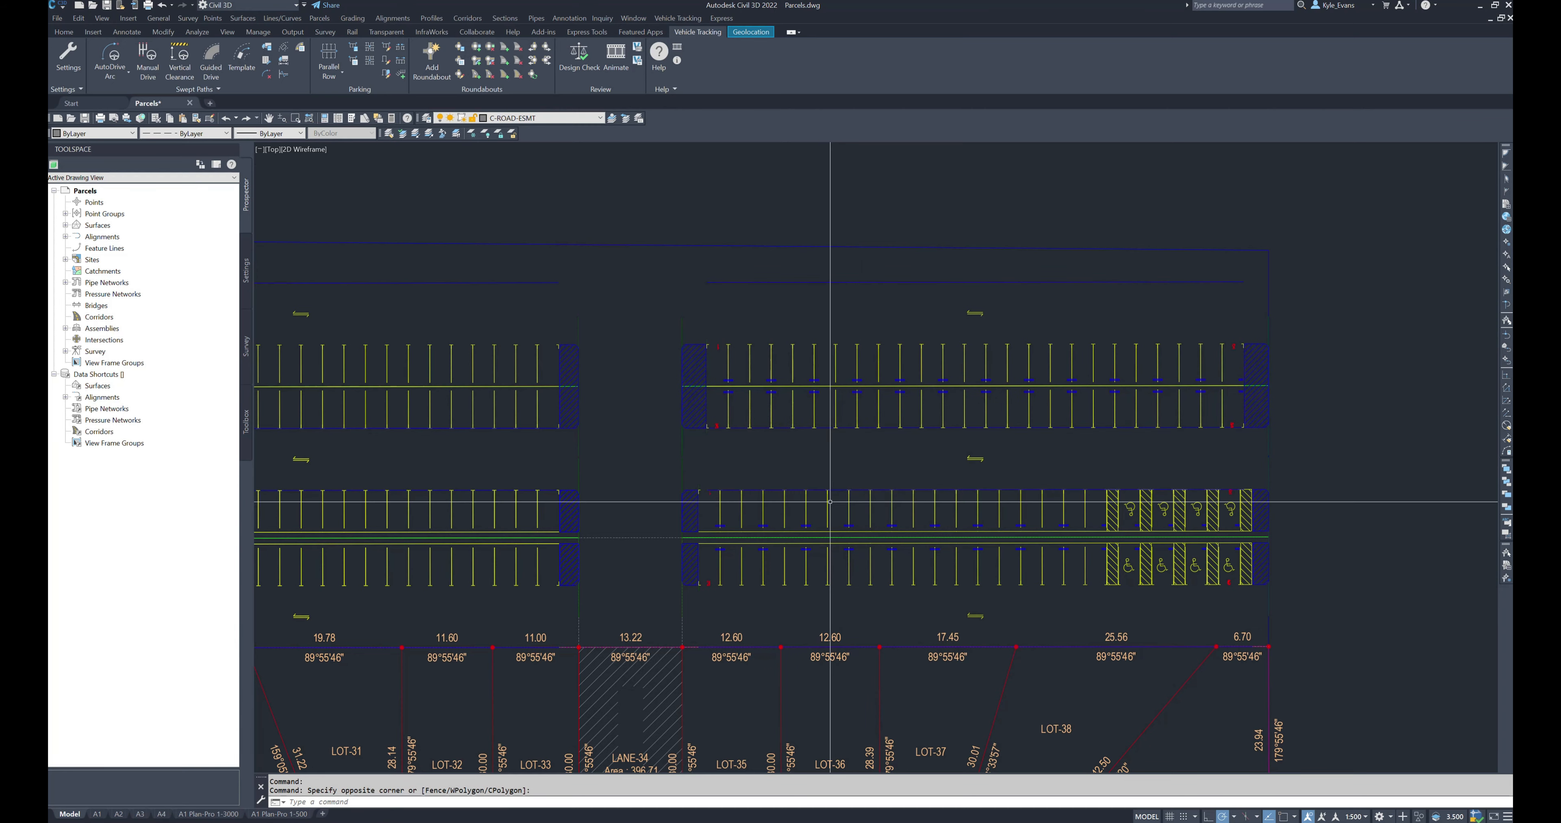
click(825, 527)
middle_drag(823, 504, 764, 421)
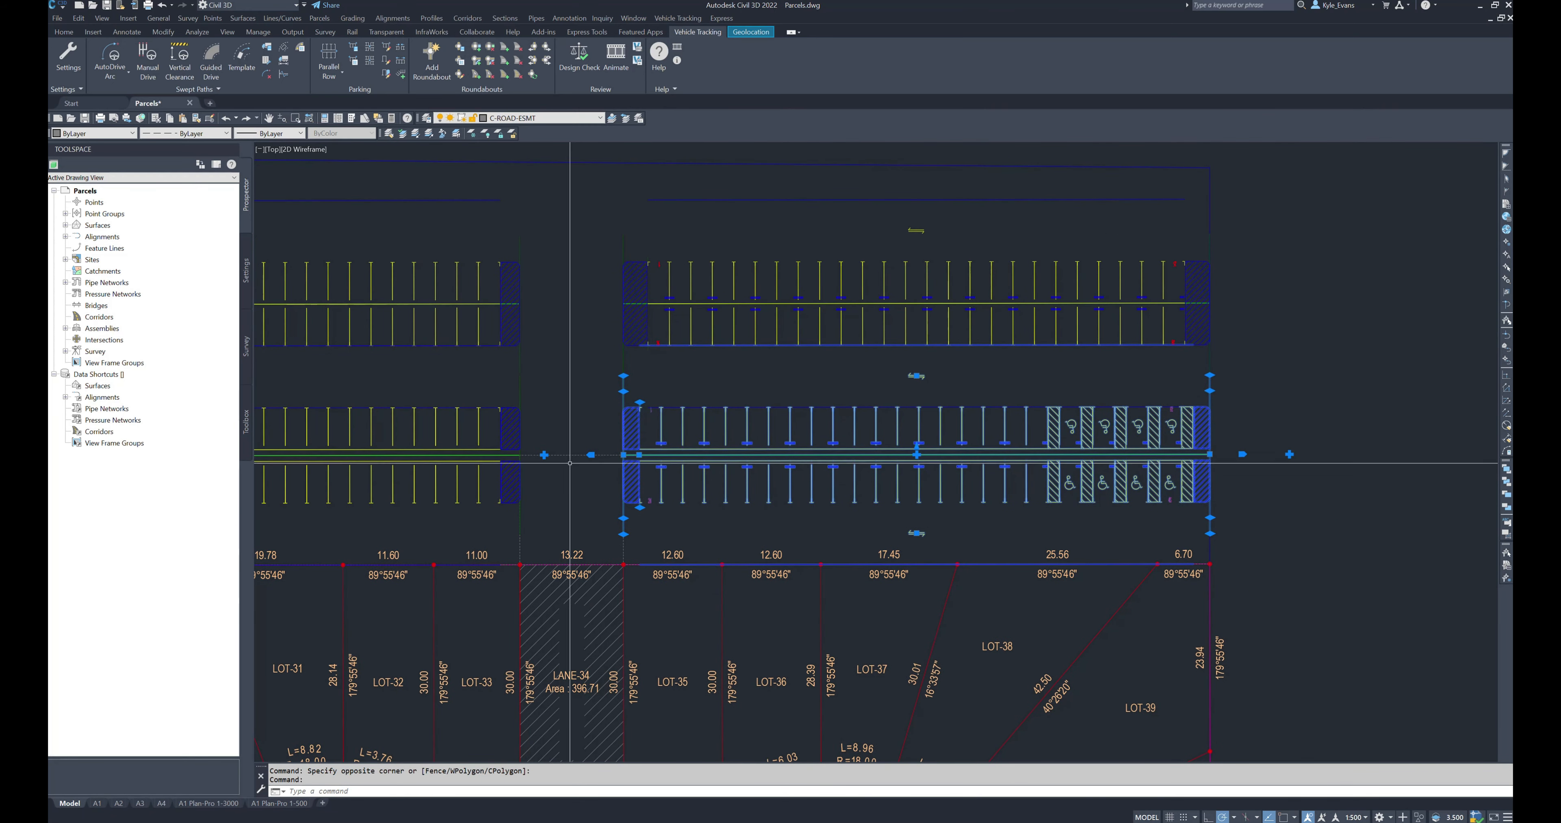
click(545, 455)
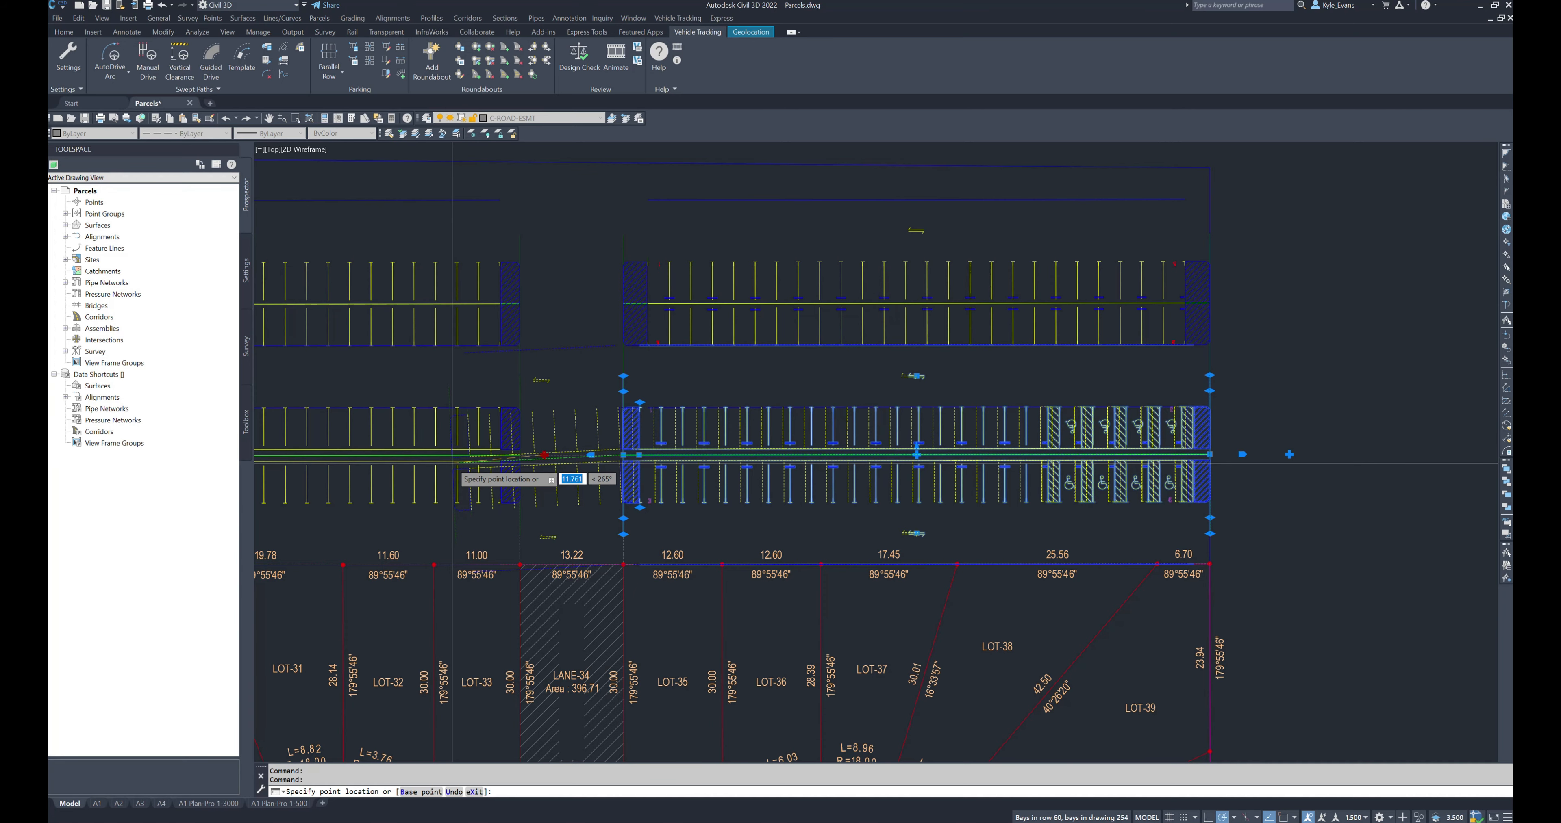
key(Escape)
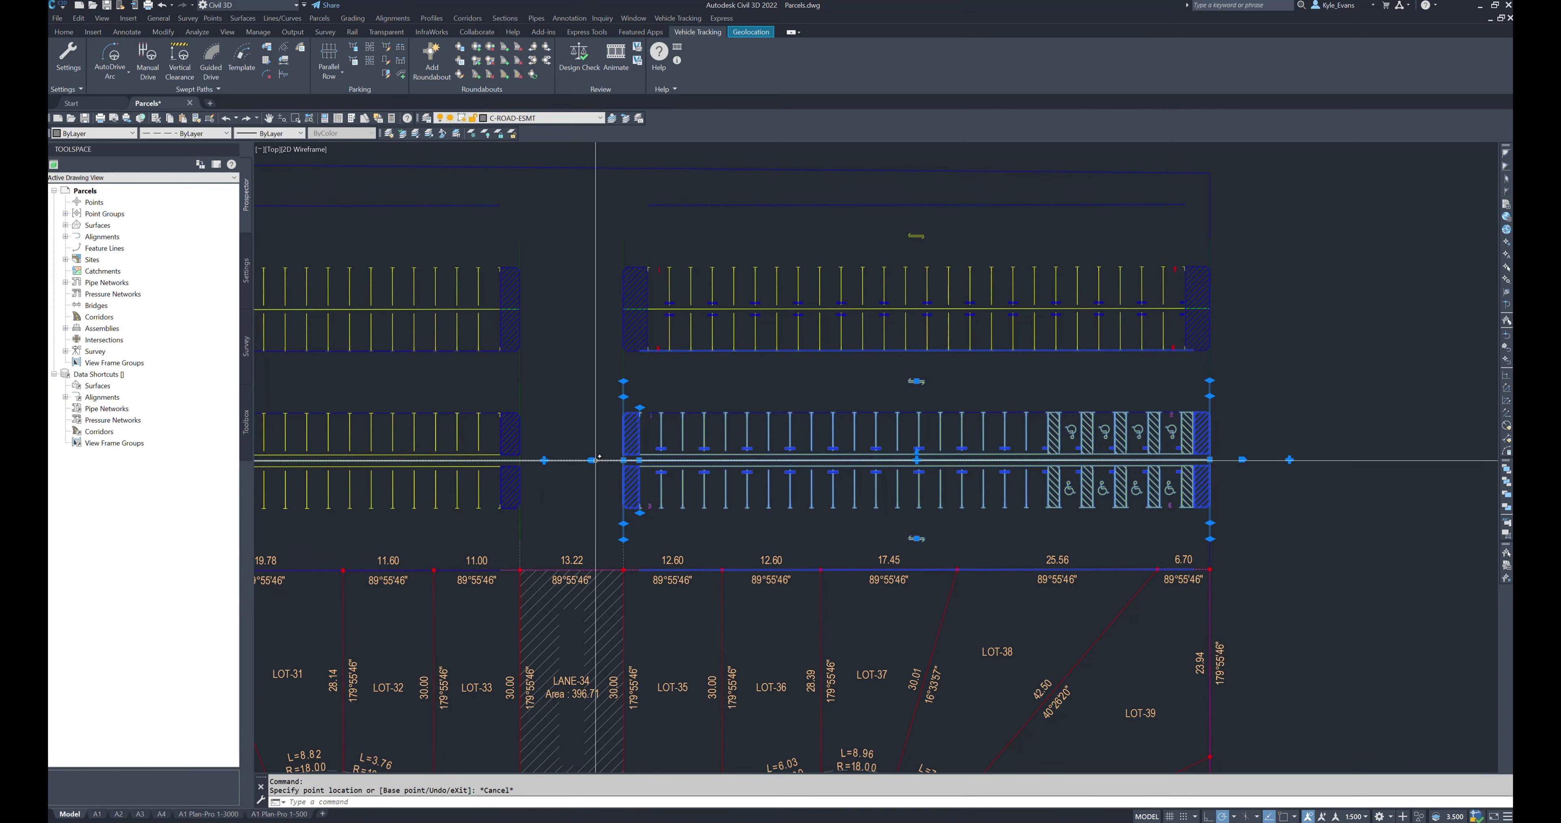
click(592, 460)
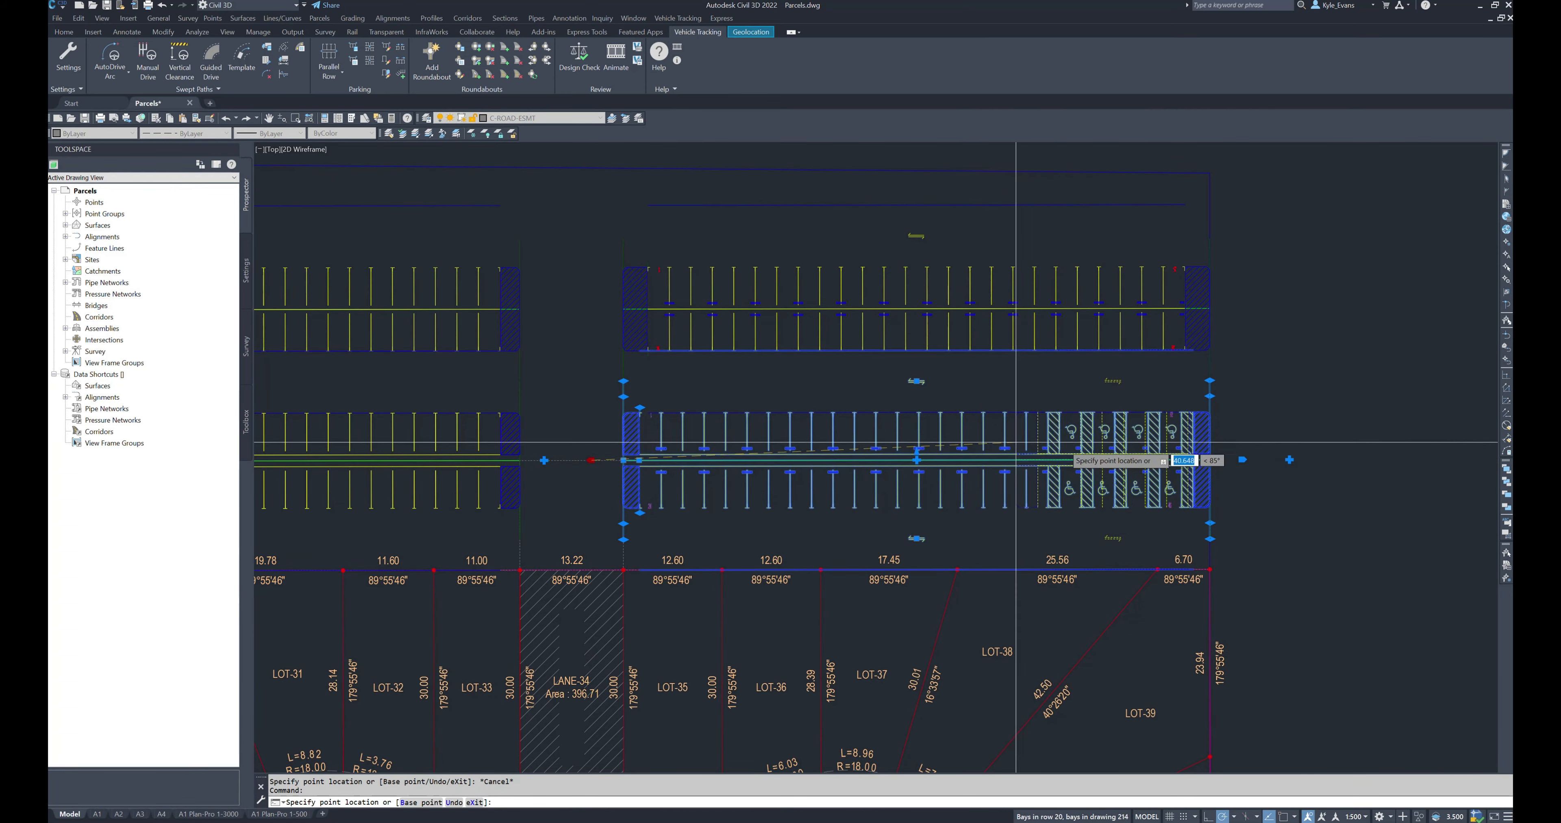
key(Escape)
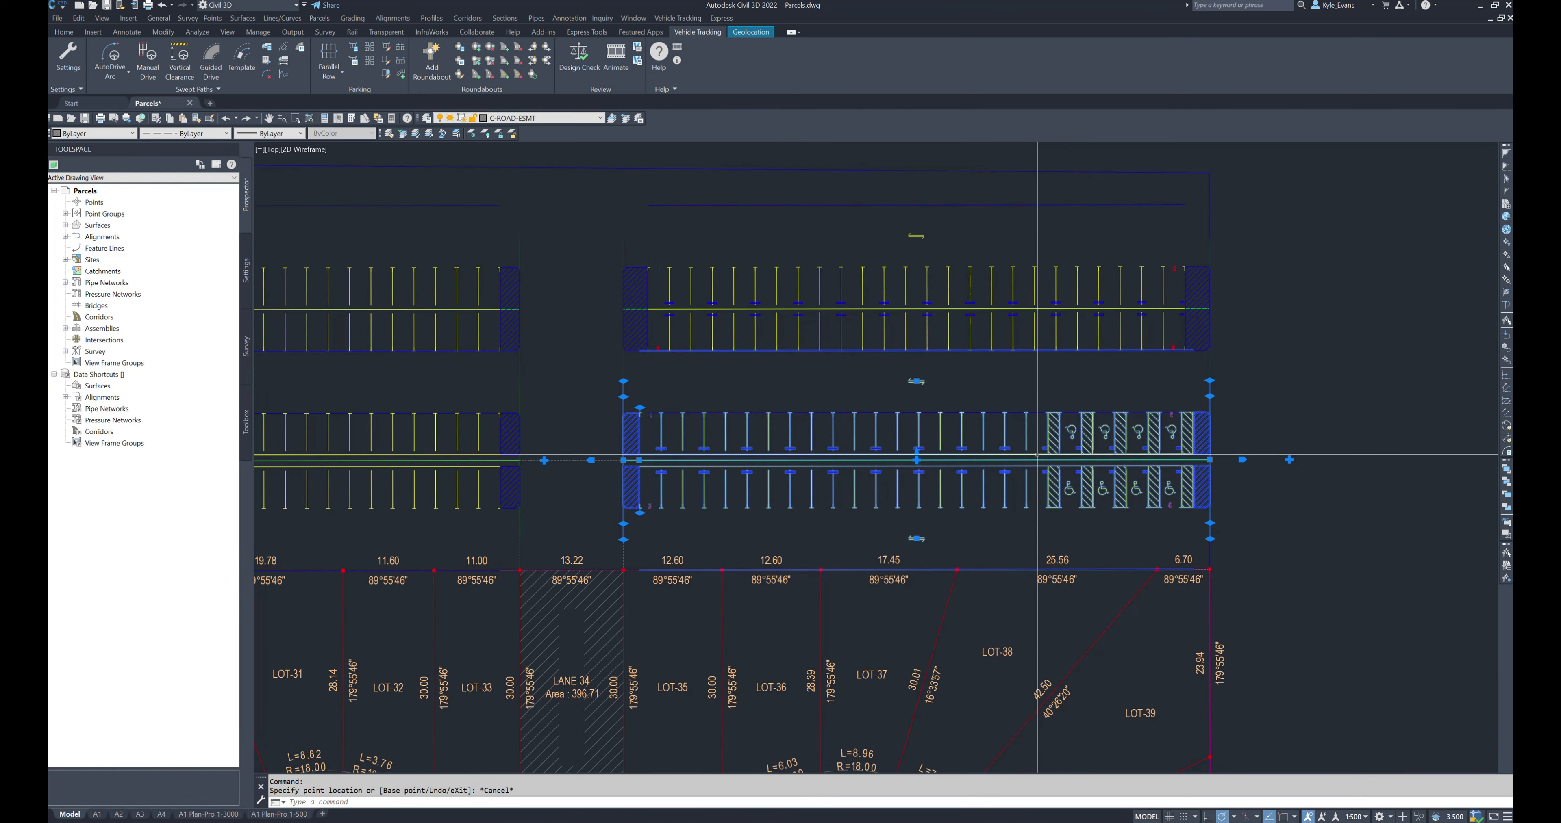
key(Escape)
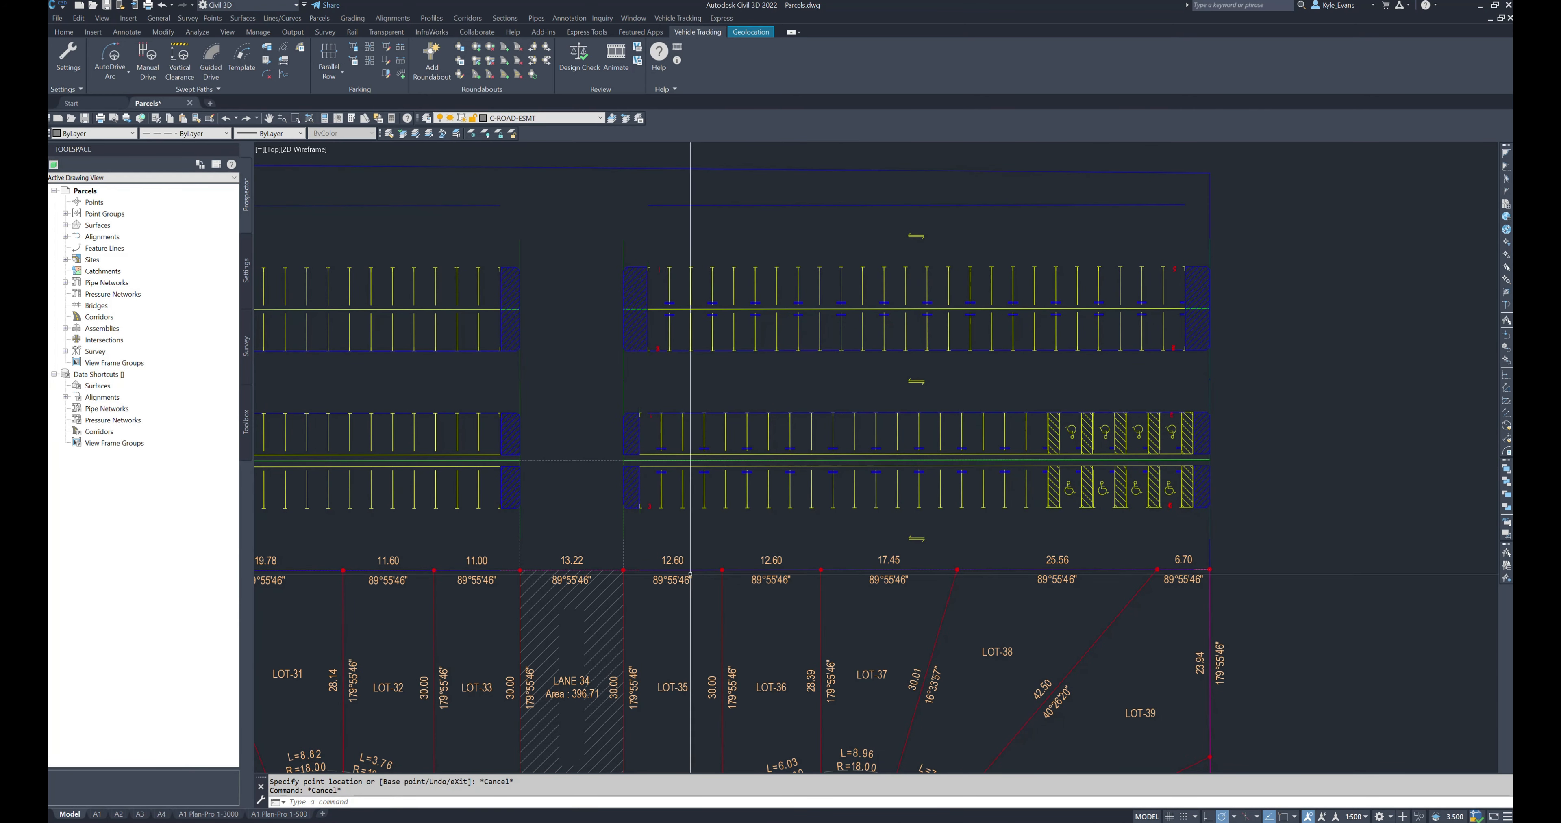
Step: Try adjusting the west end vertex of the lower east row and try shifting the whole row eastward
click(628, 461)
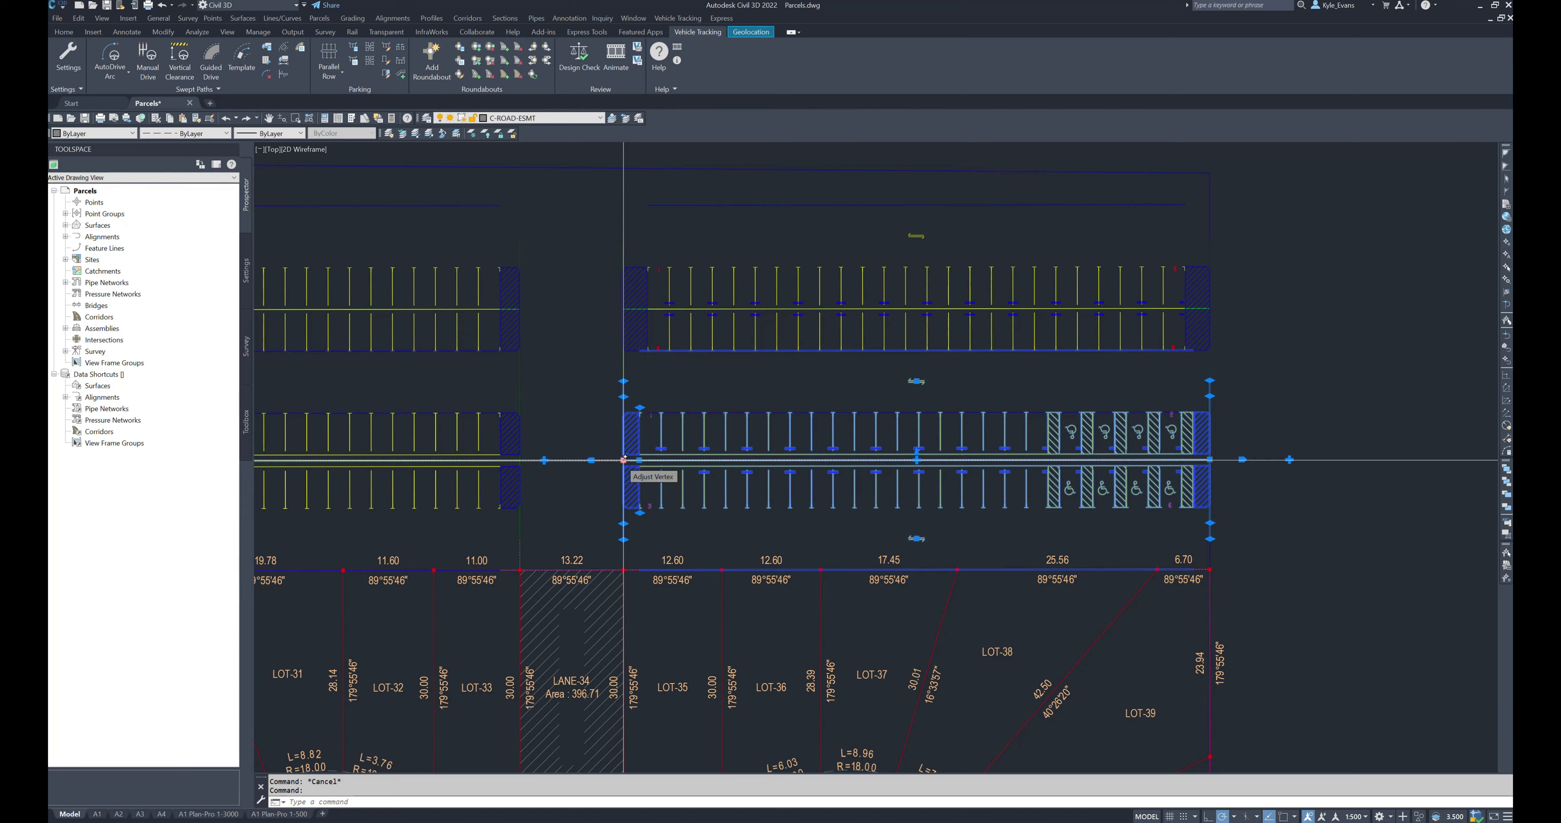
click(624, 461)
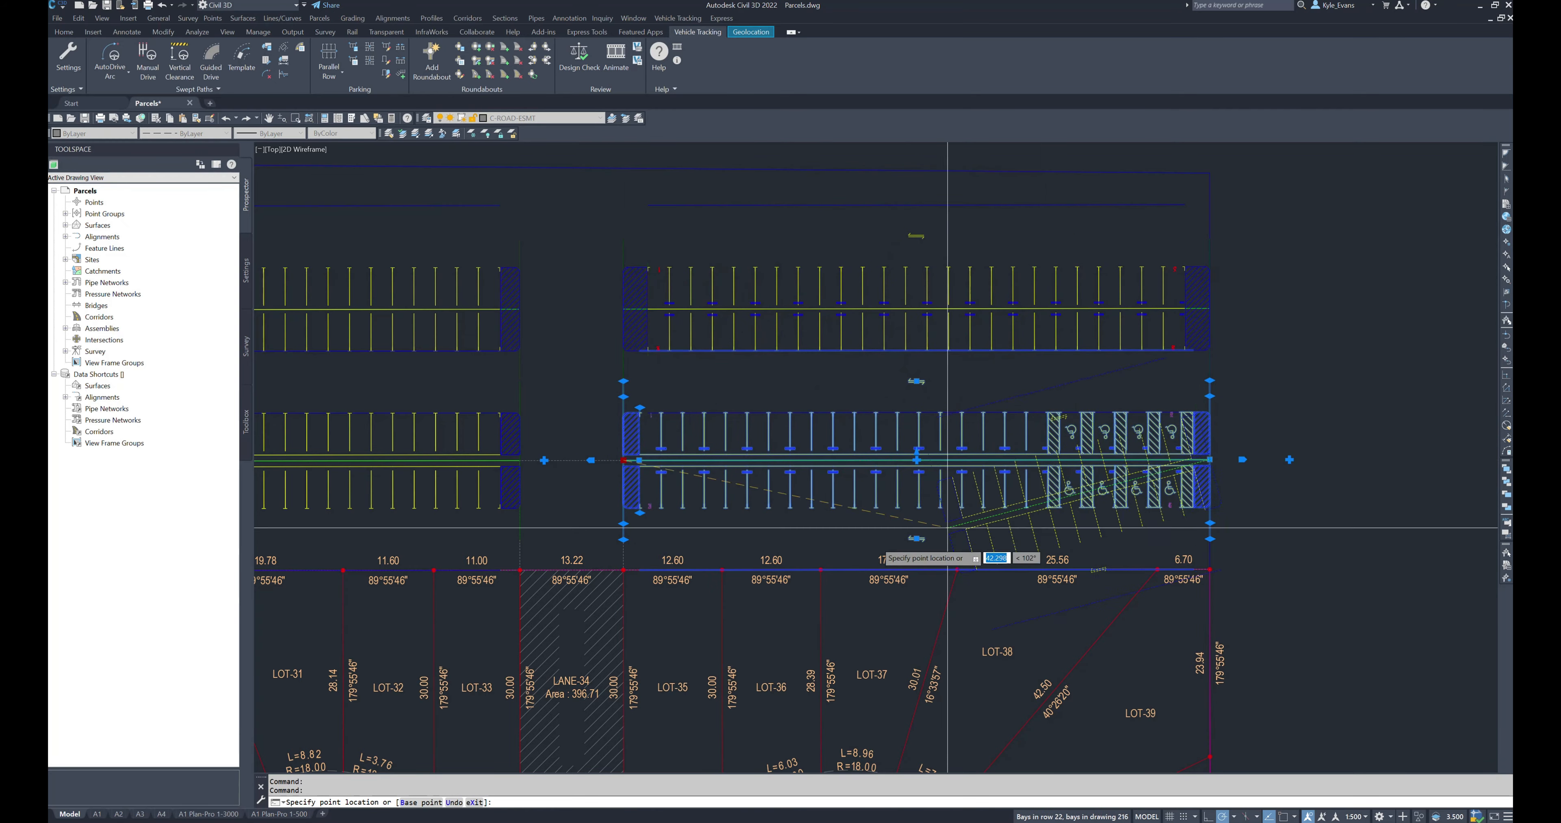
key(Escape)
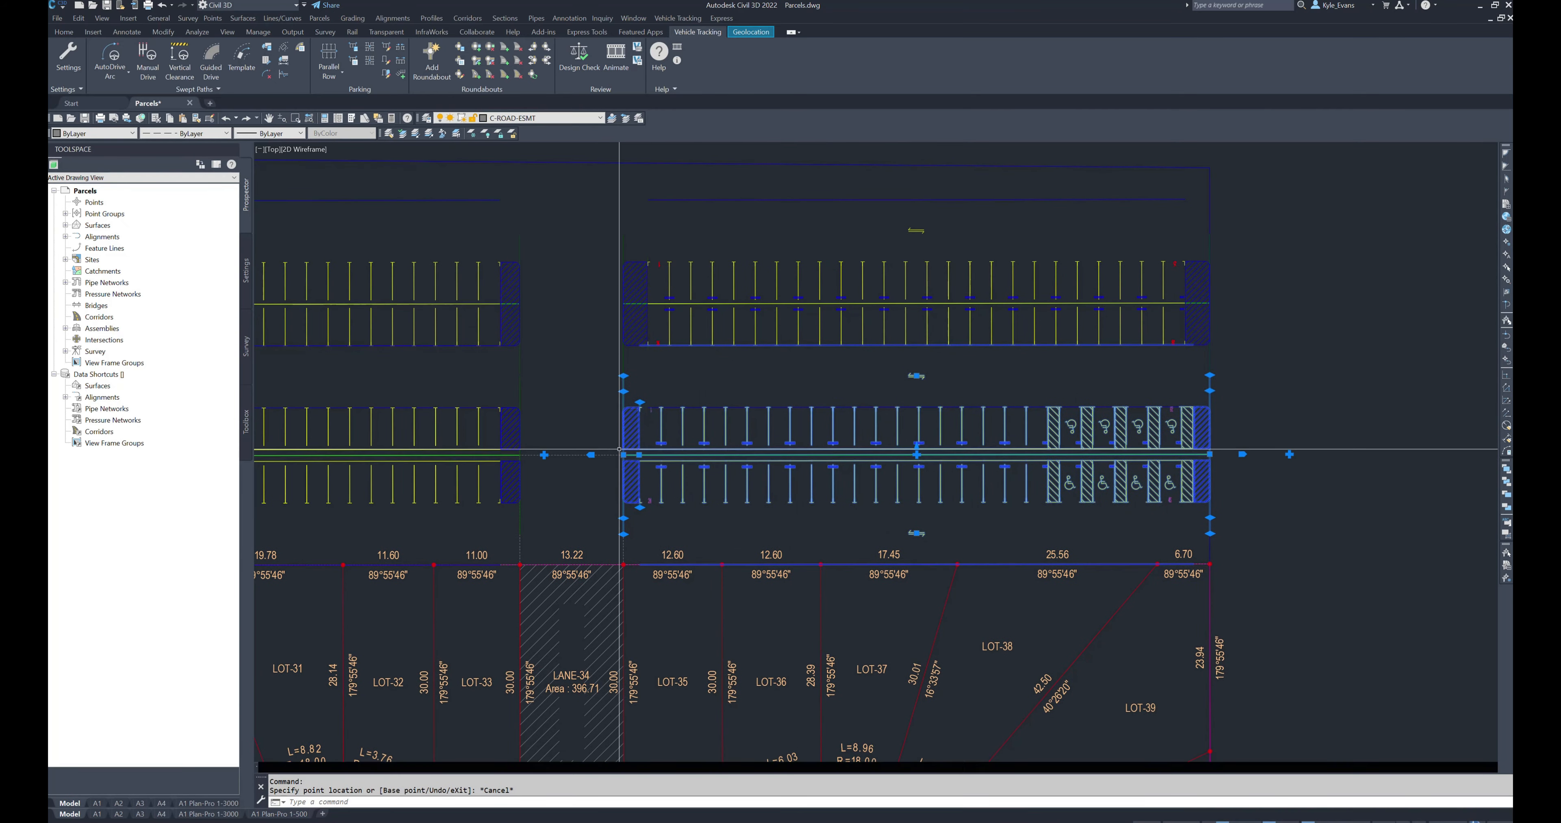
click(640, 460)
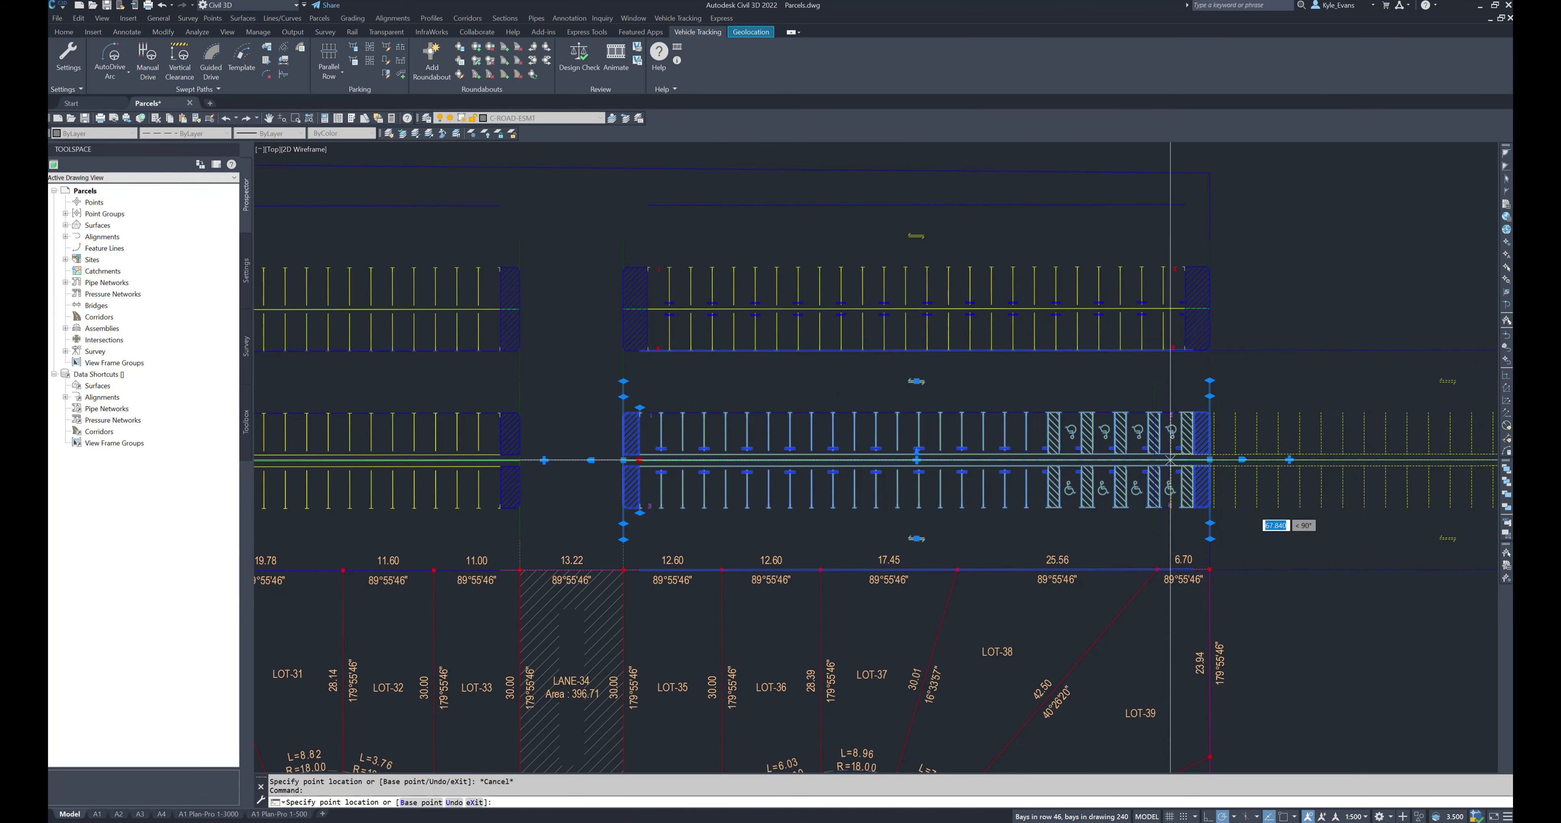
key(Escape)
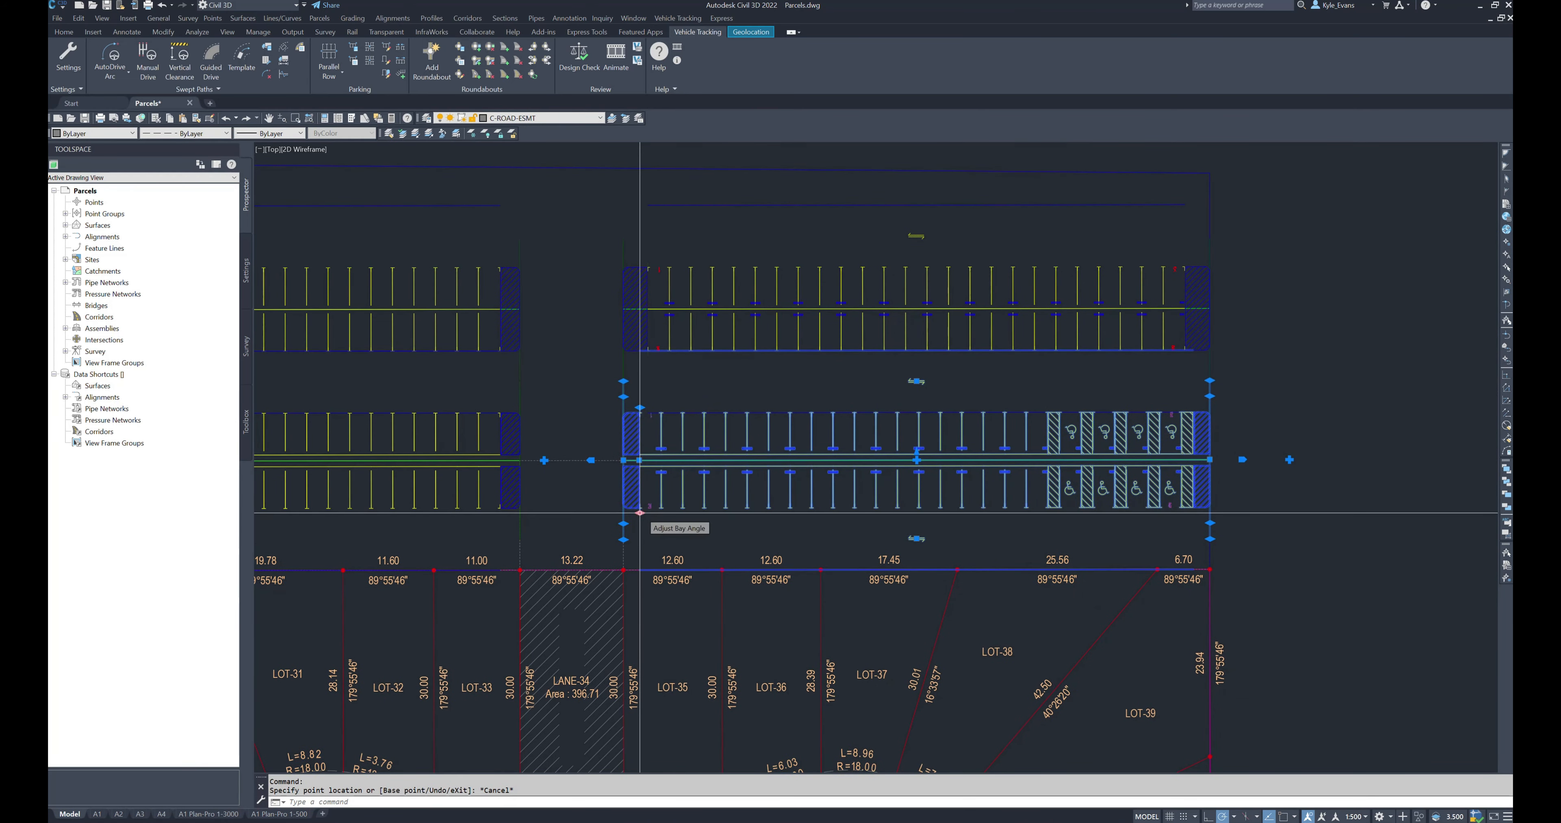
Step: Try slanting the bays along the south side of the lower east row by adjusting their bay angle
click(639, 513)
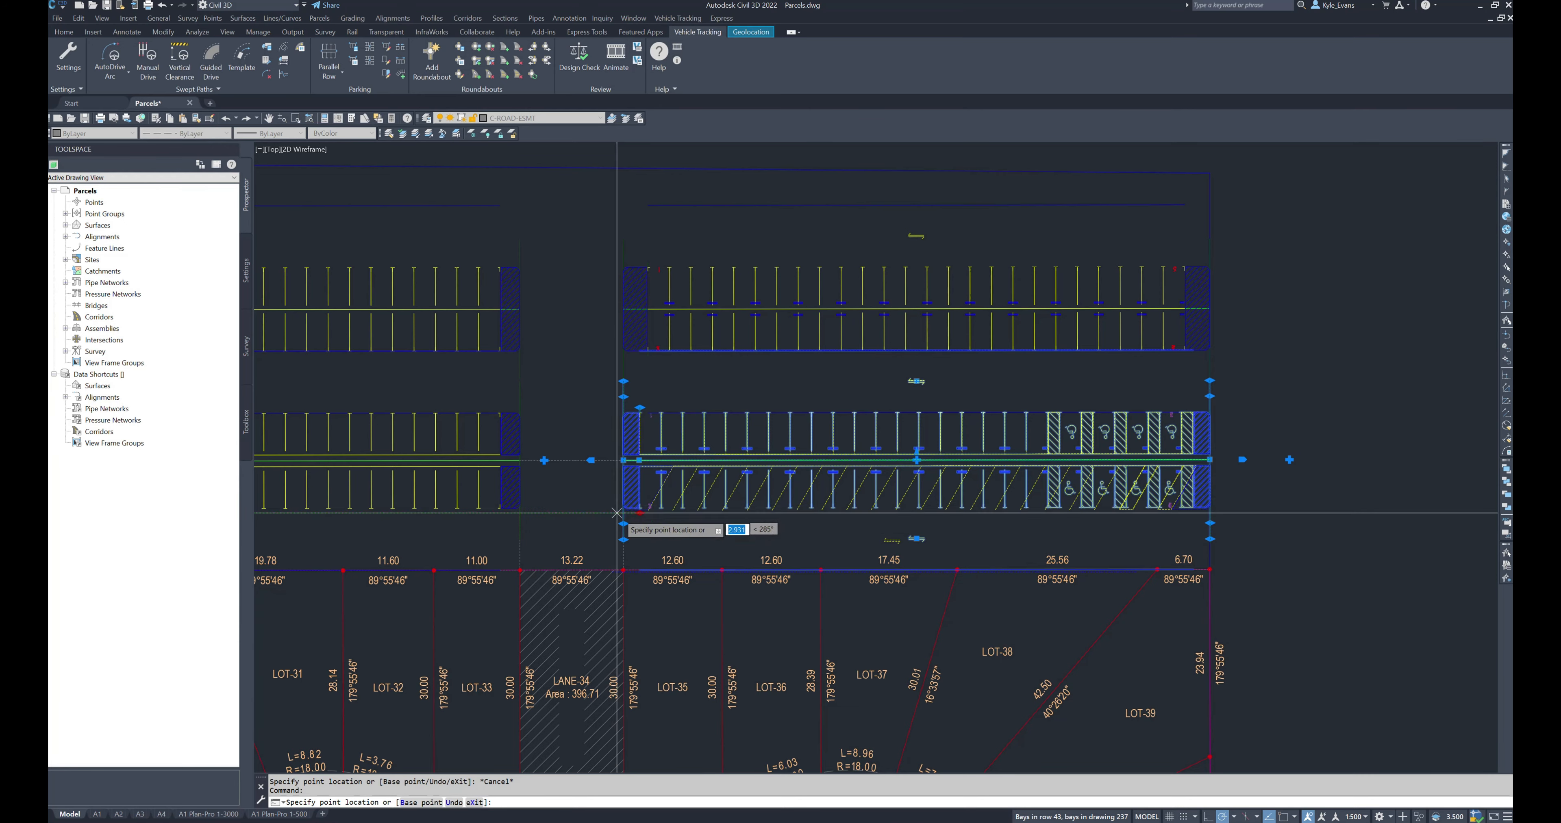
click(617, 530)
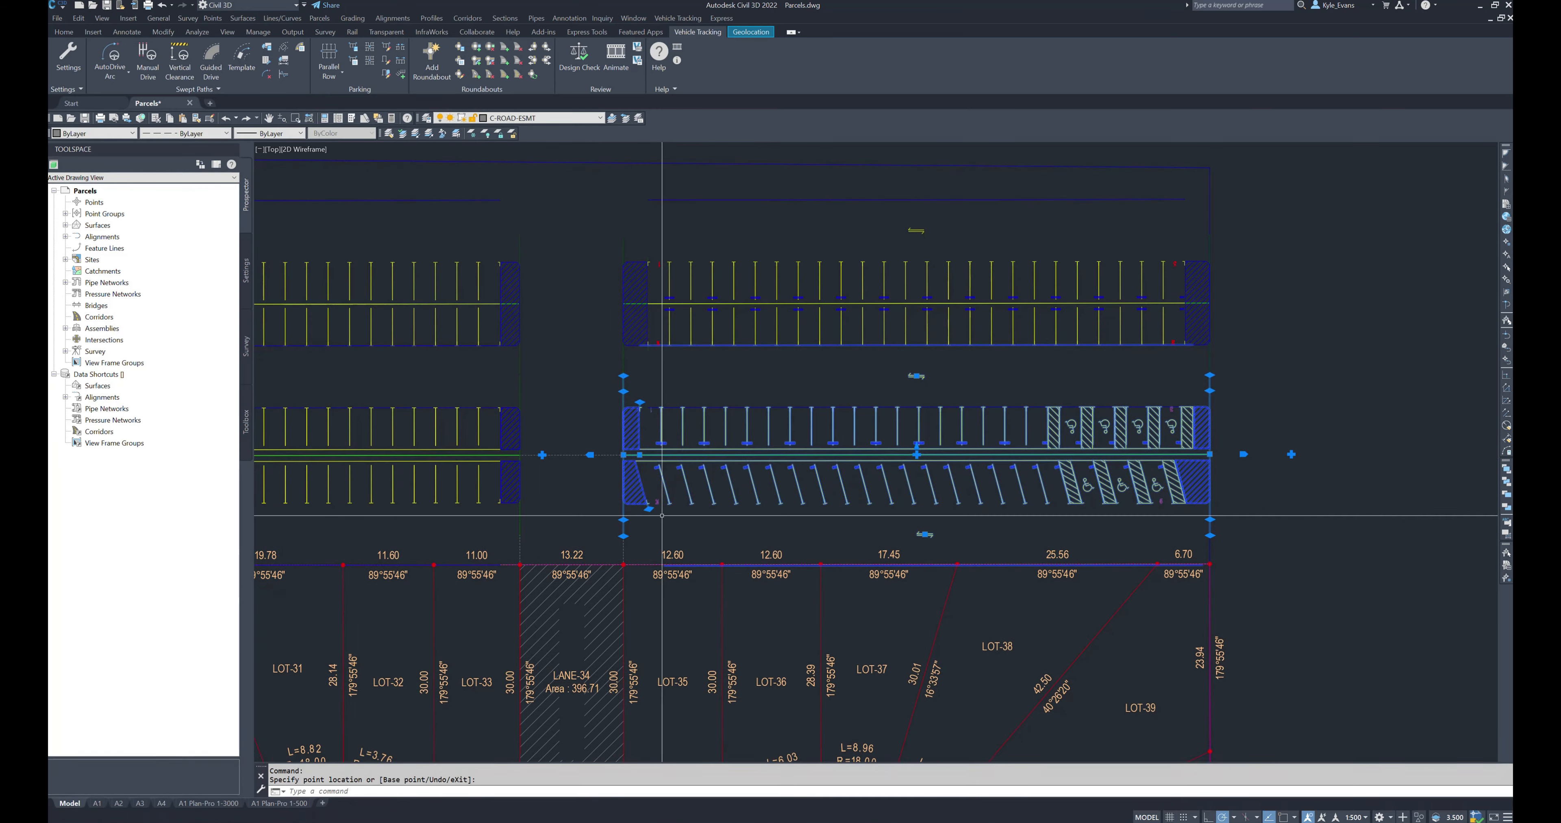
click(623, 524)
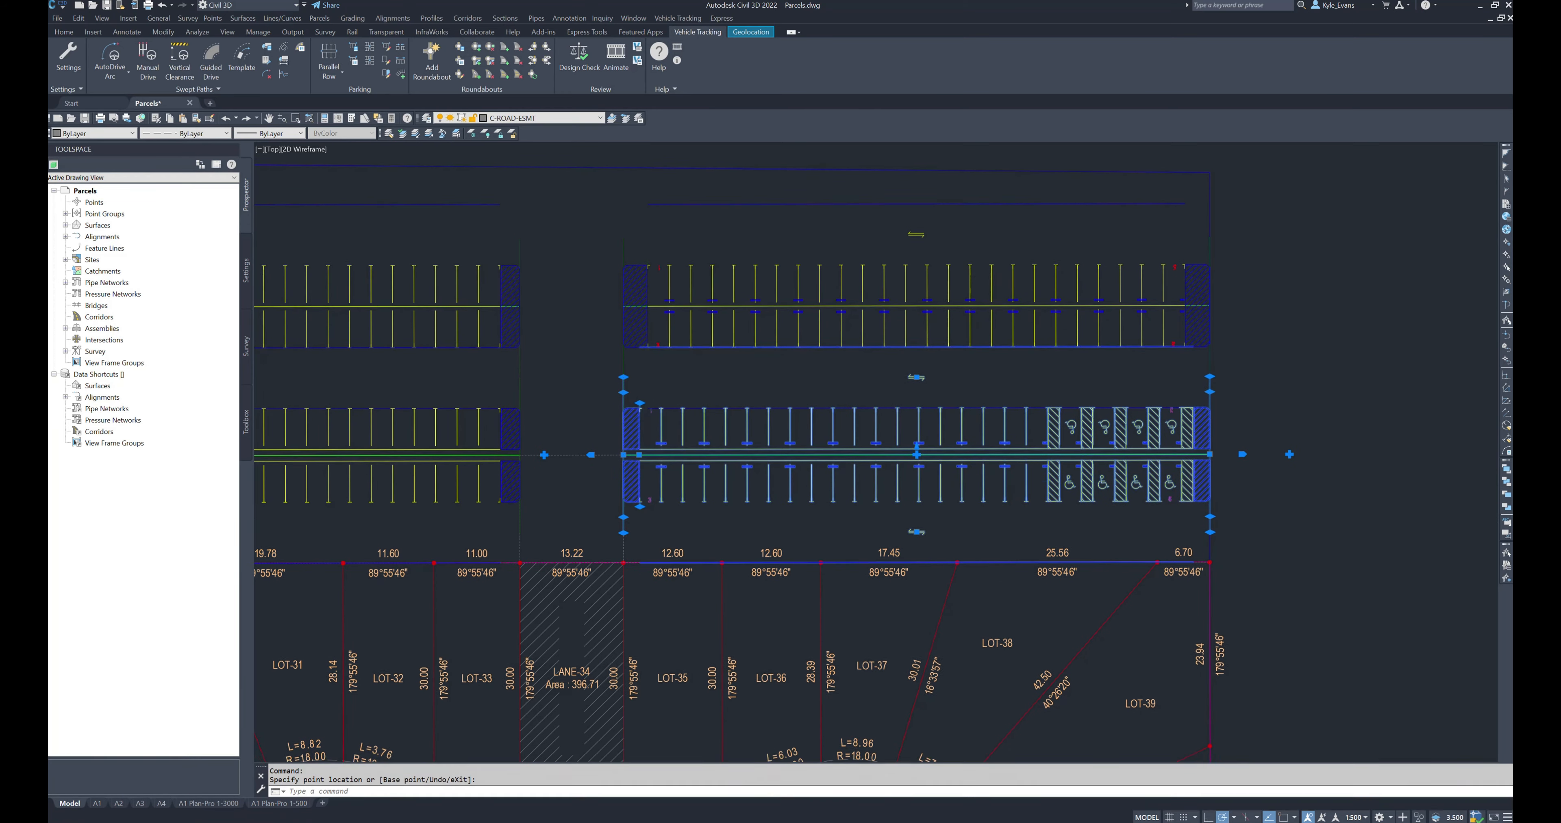
Step: Try skewing the west end of the lower east row to an oblique angle and undo the change
click(623, 524)
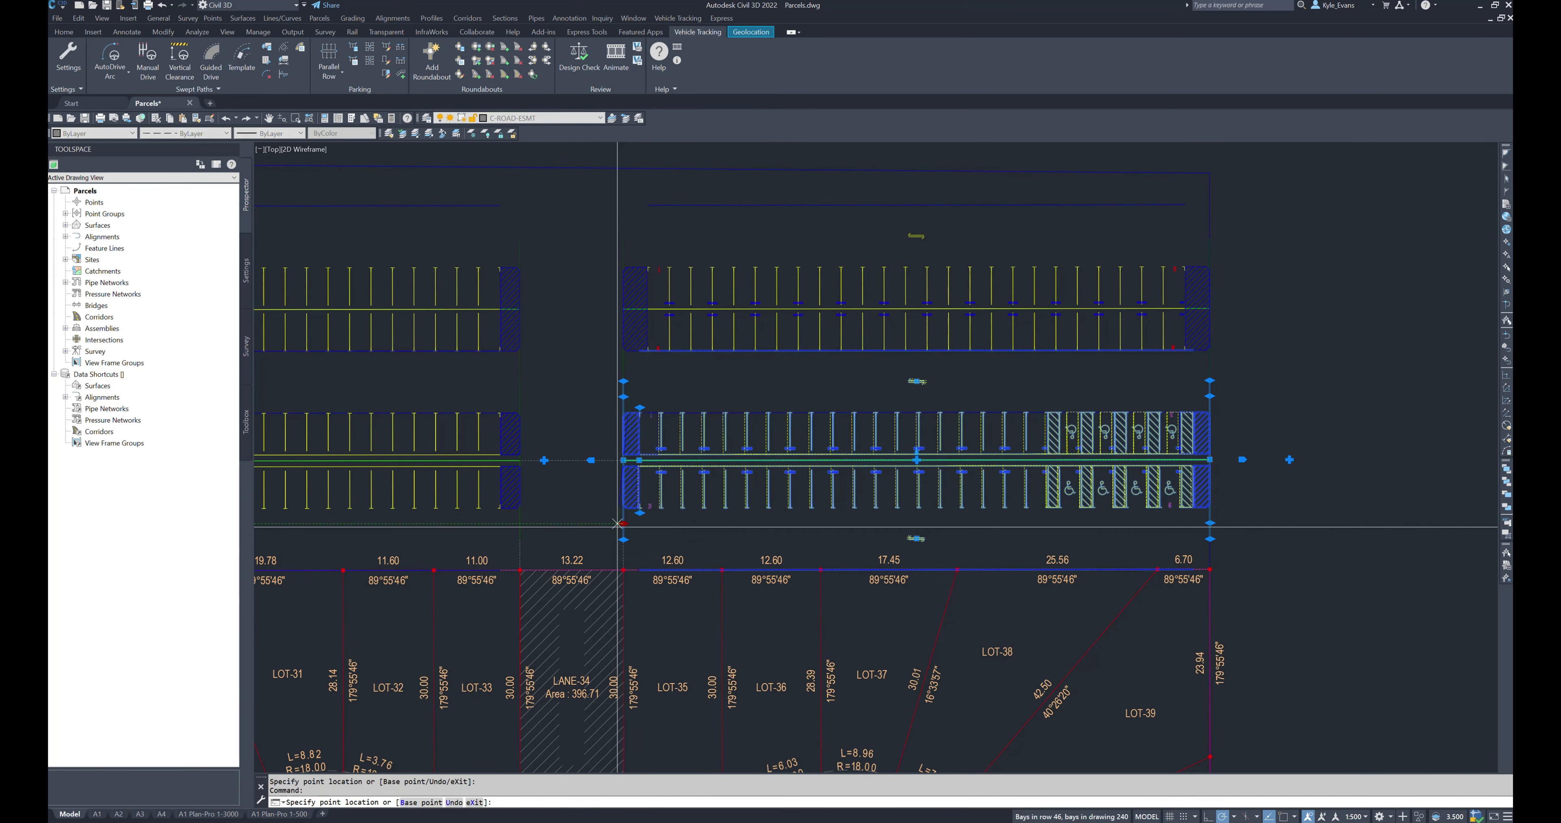
click(585, 524)
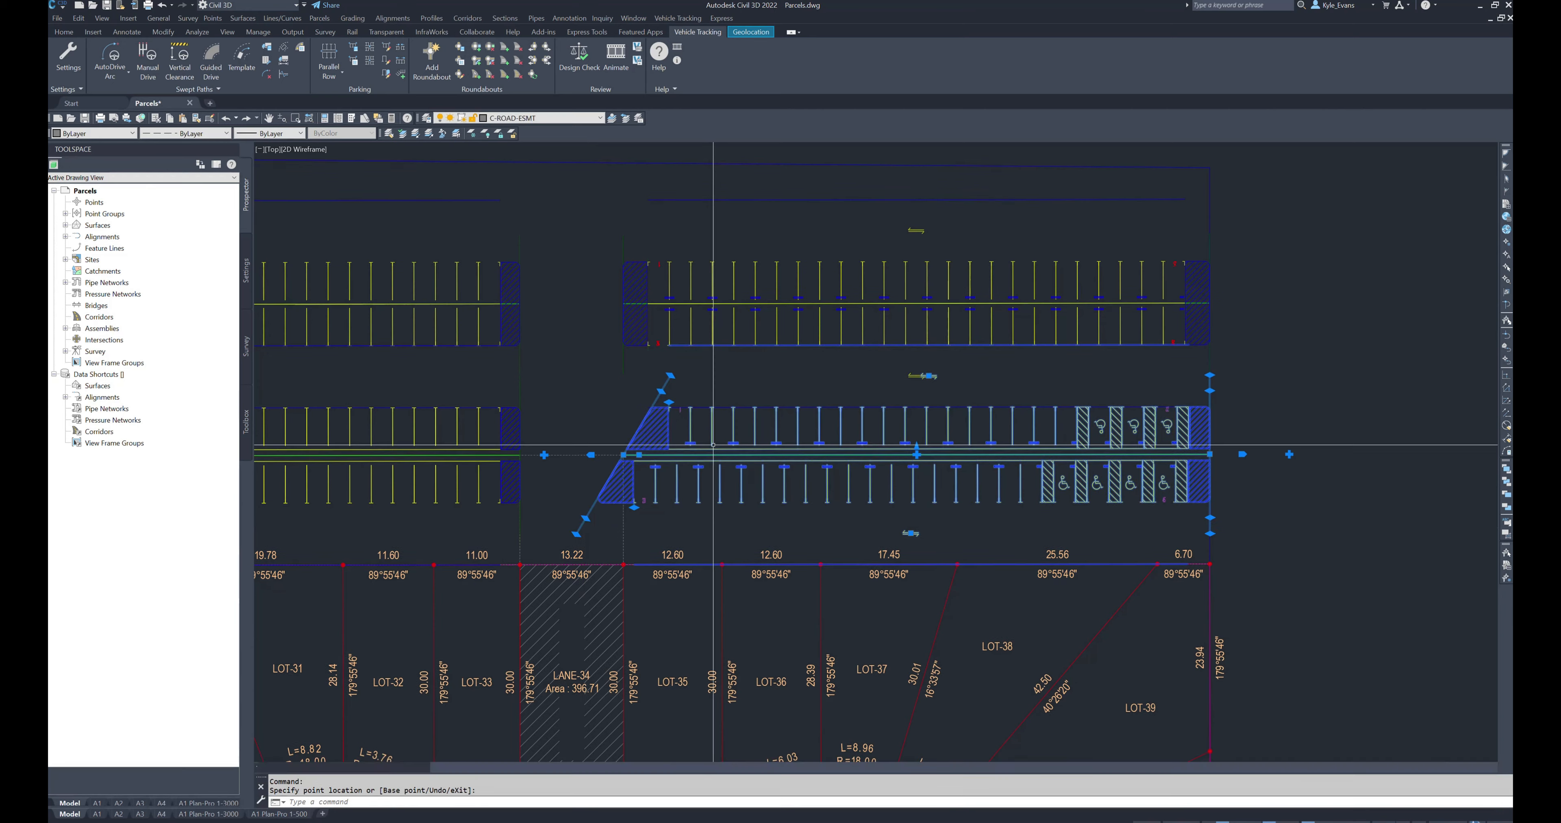
key(ctrl+z)
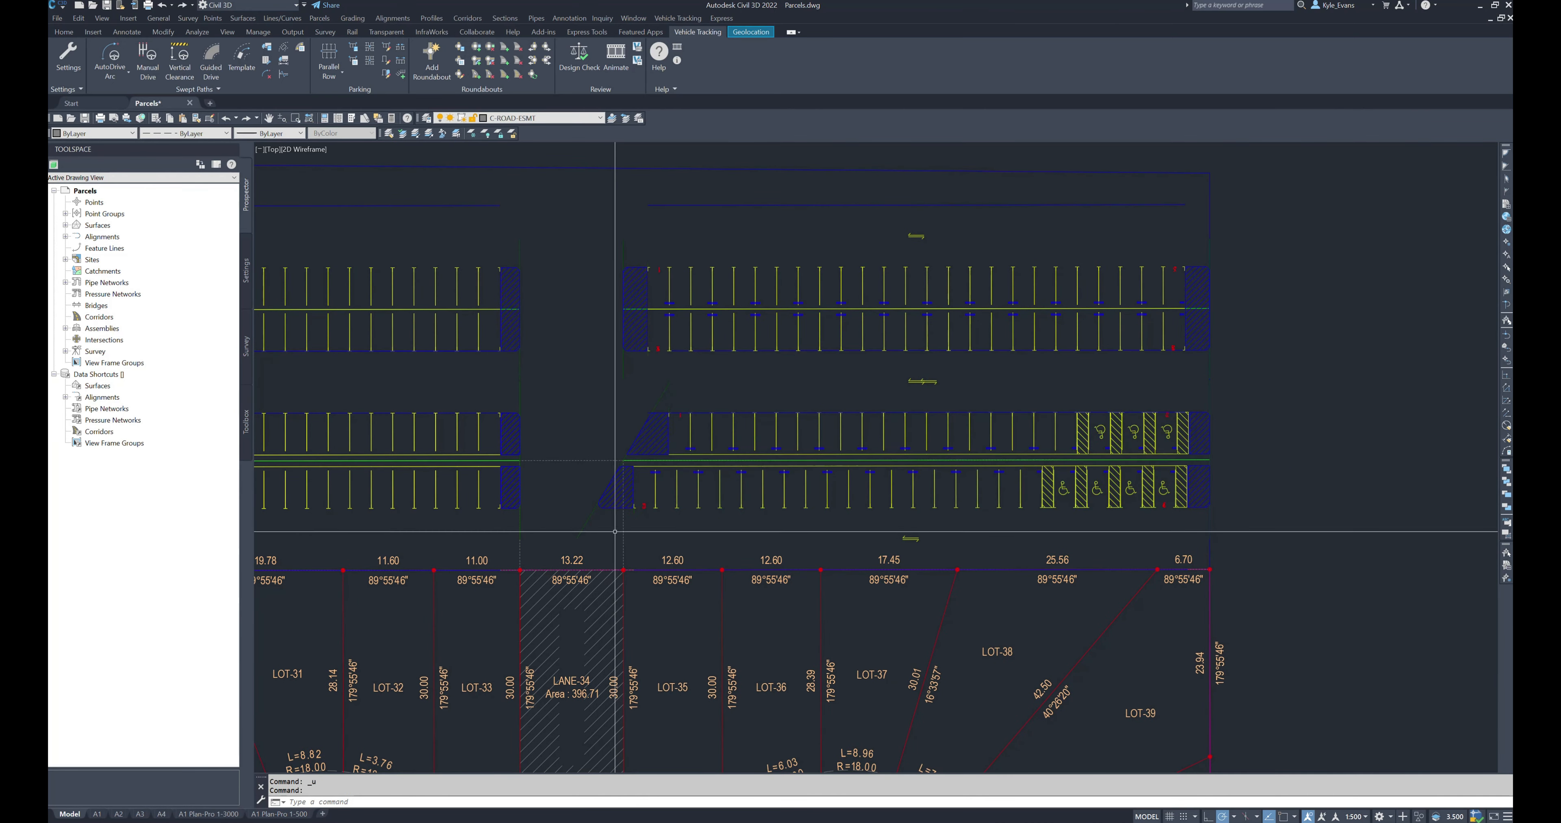
click(624, 501)
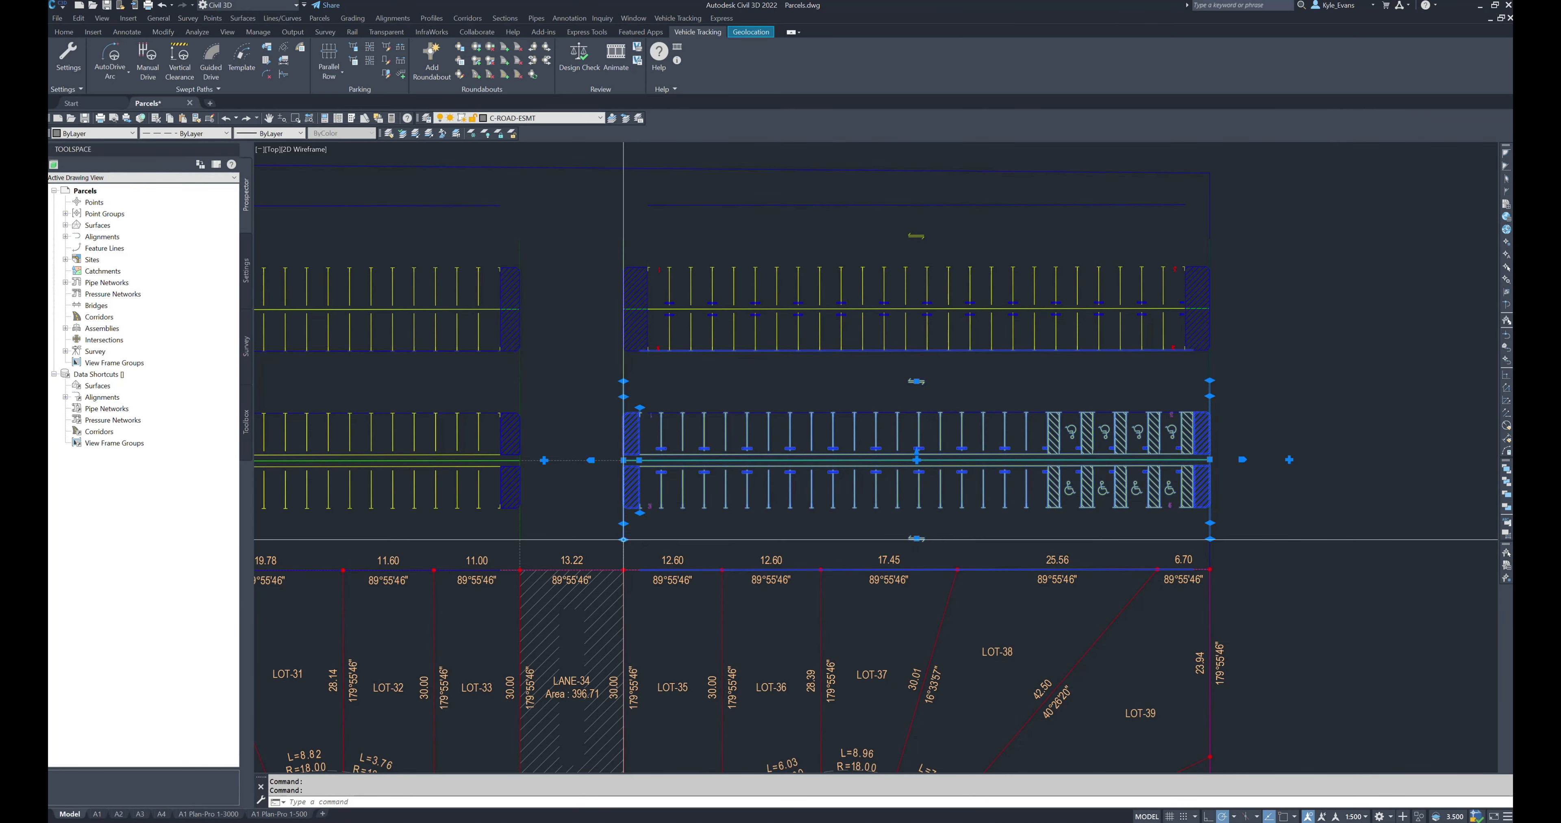
click(624, 539)
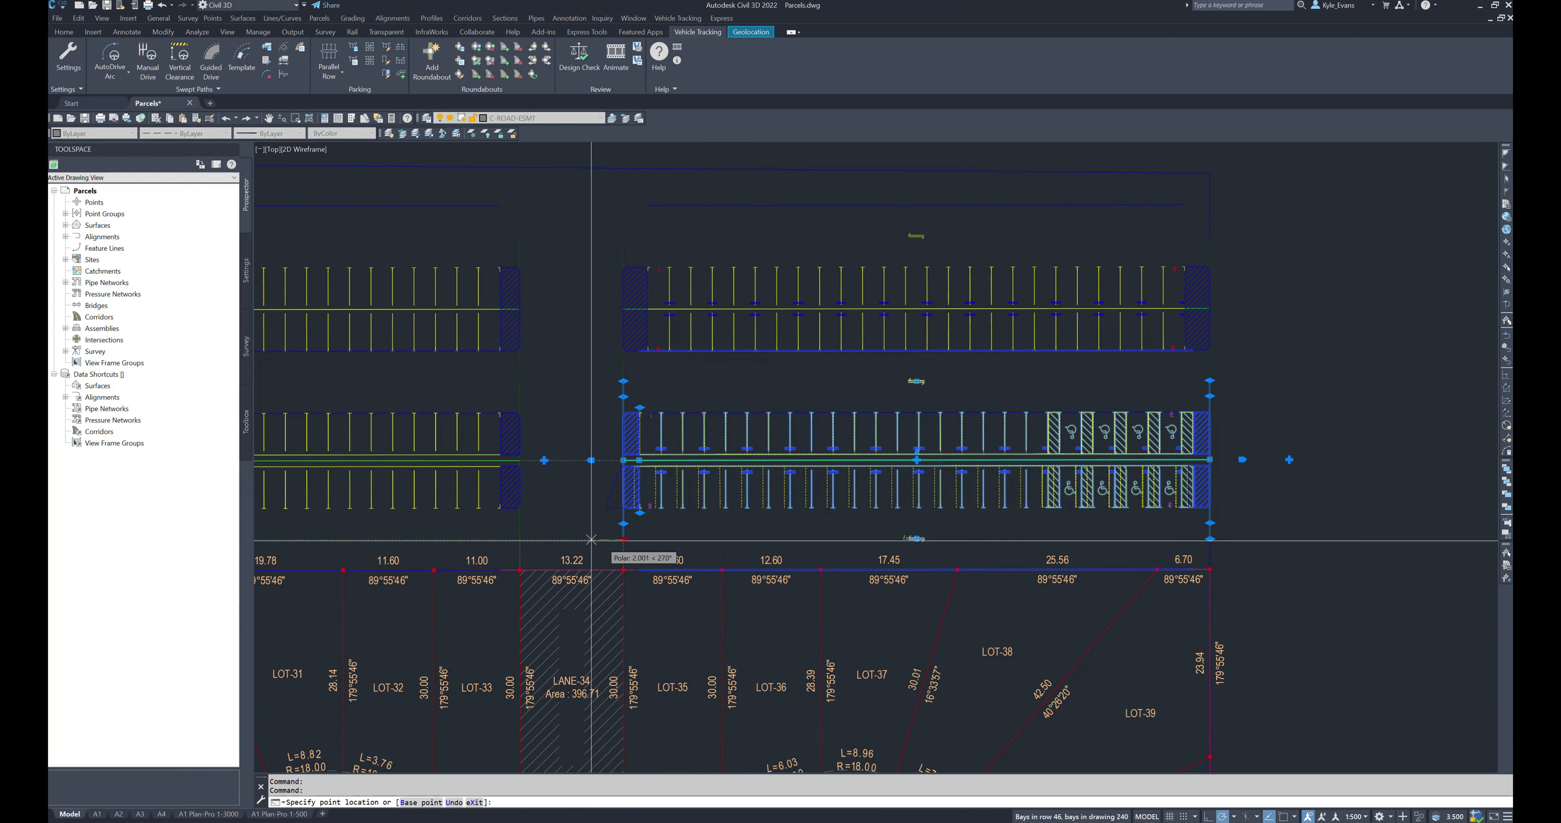
key(Escape)
key(Escape)
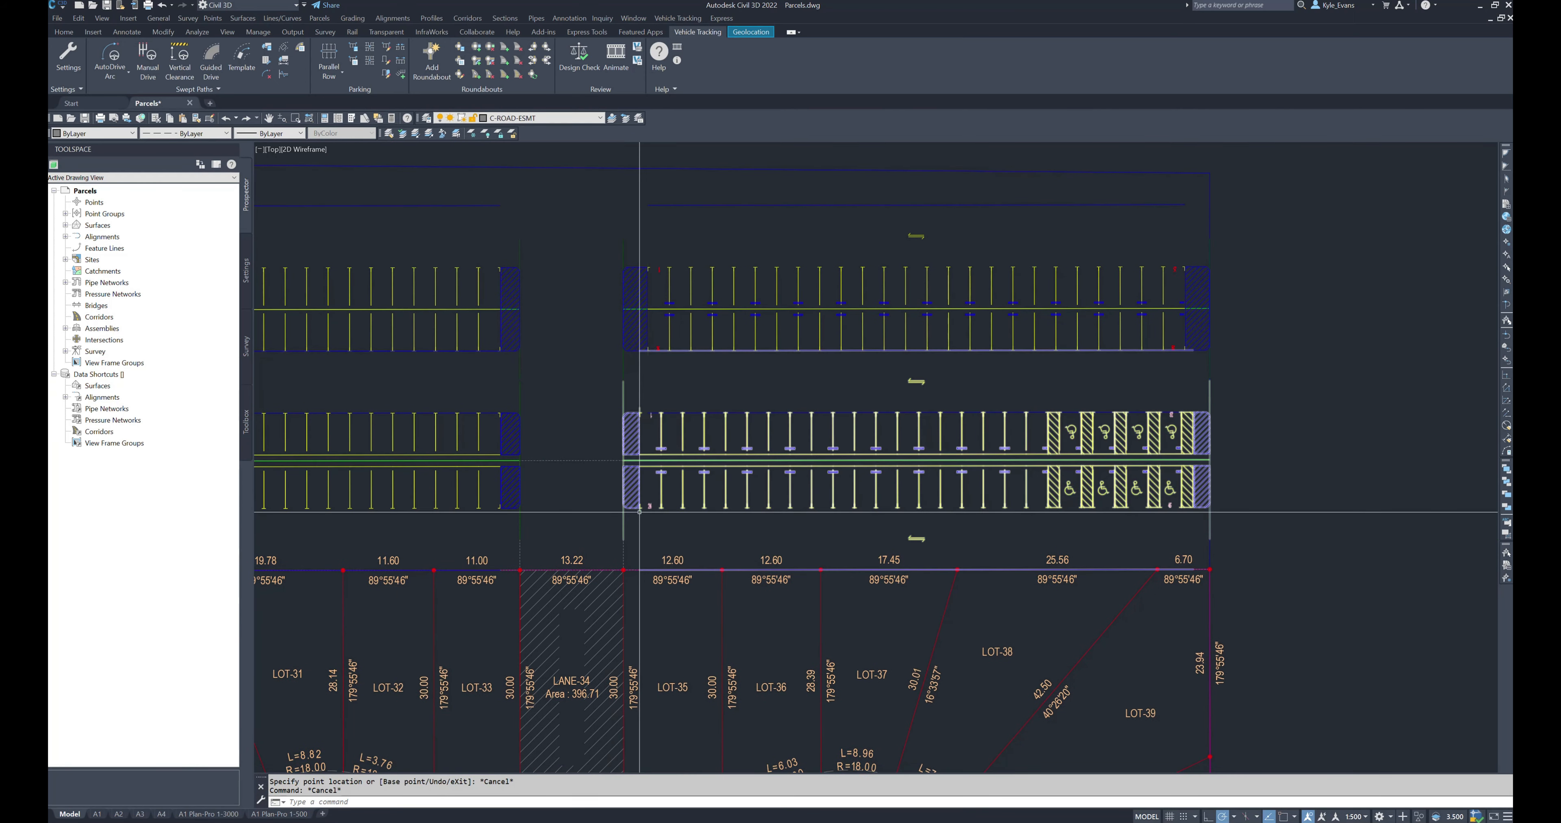
Step: Dock the layout tabs above the status bar
right_click(1104, 821)
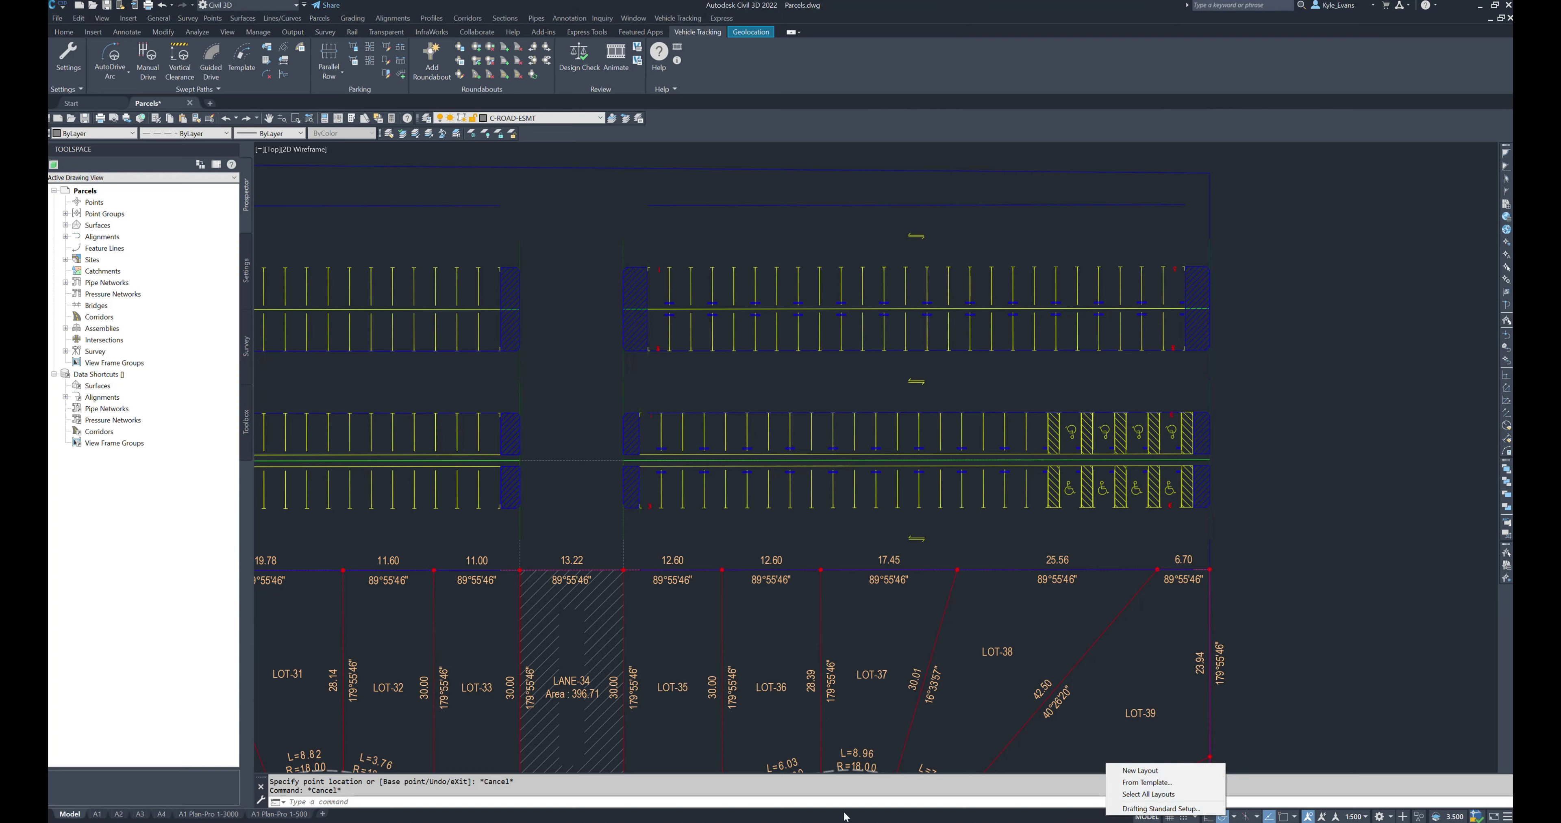
right_click(302, 814)
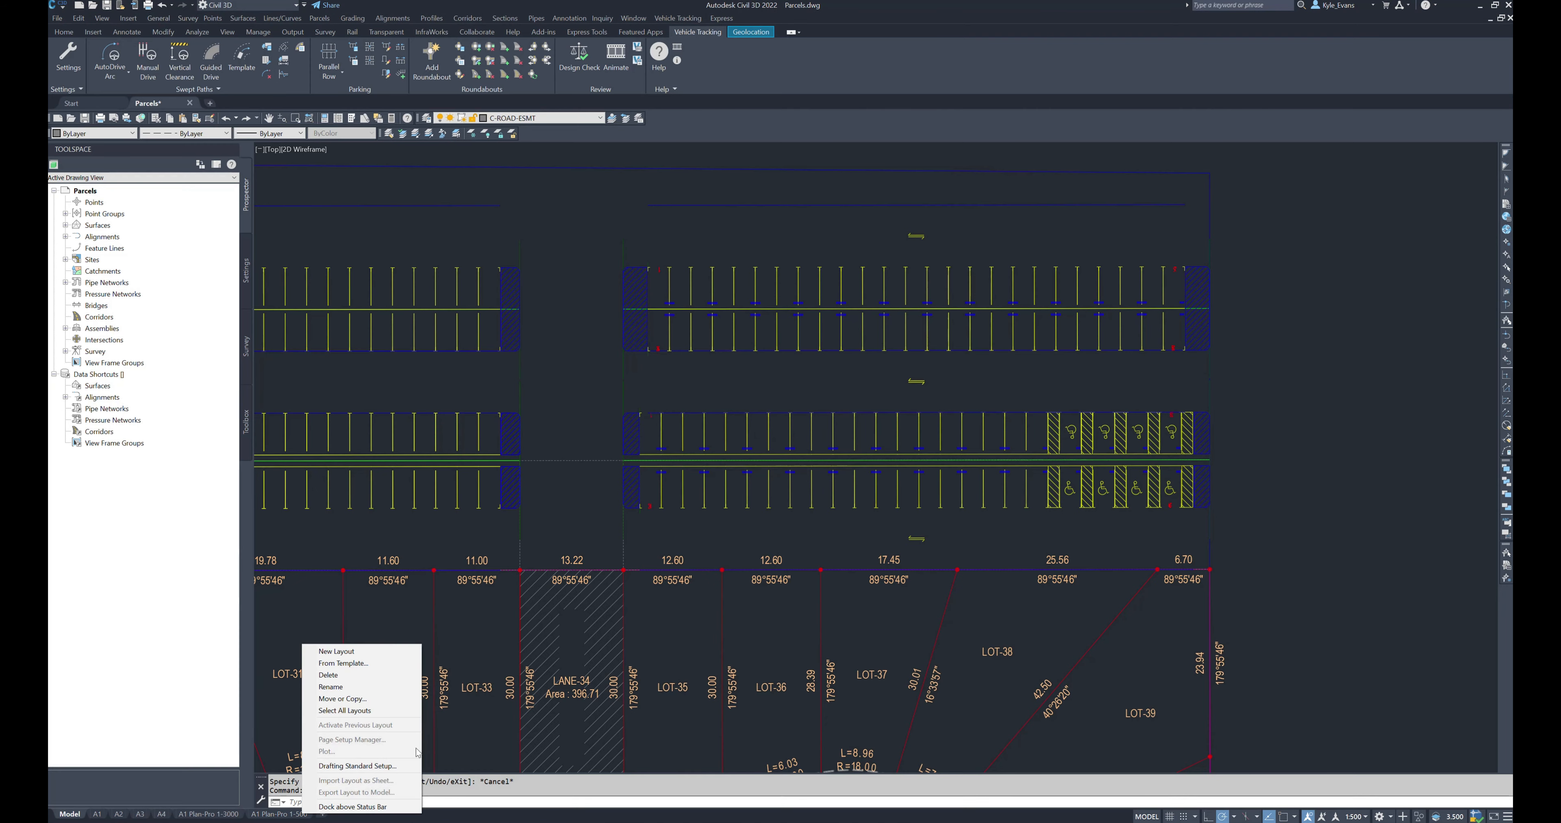
click(359, 809)
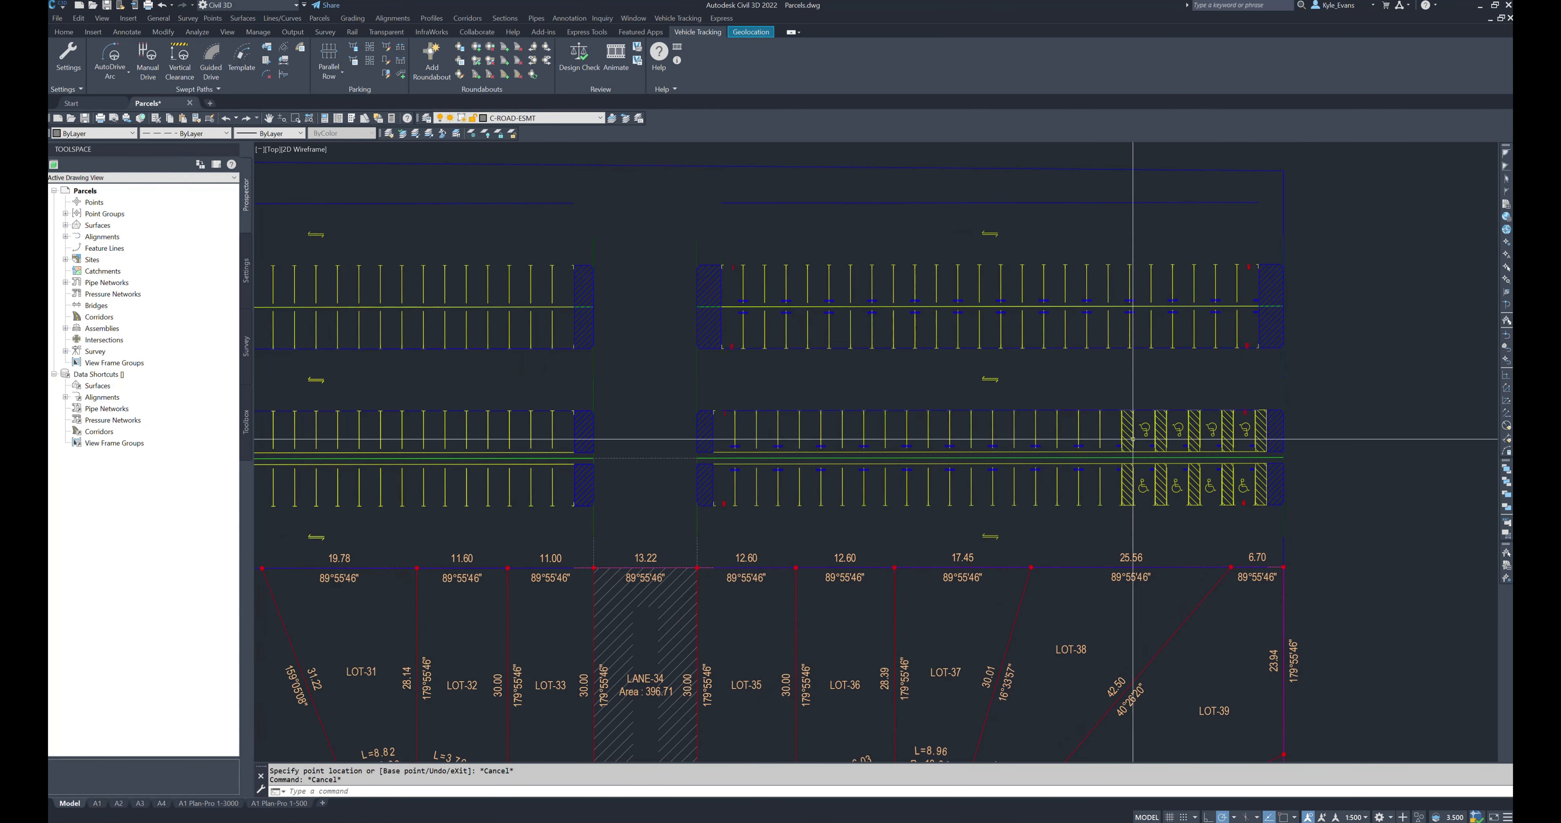
Step: Try bending the lower east row northward into two segments from its midpoint
click(787, 411)
key(Escape)
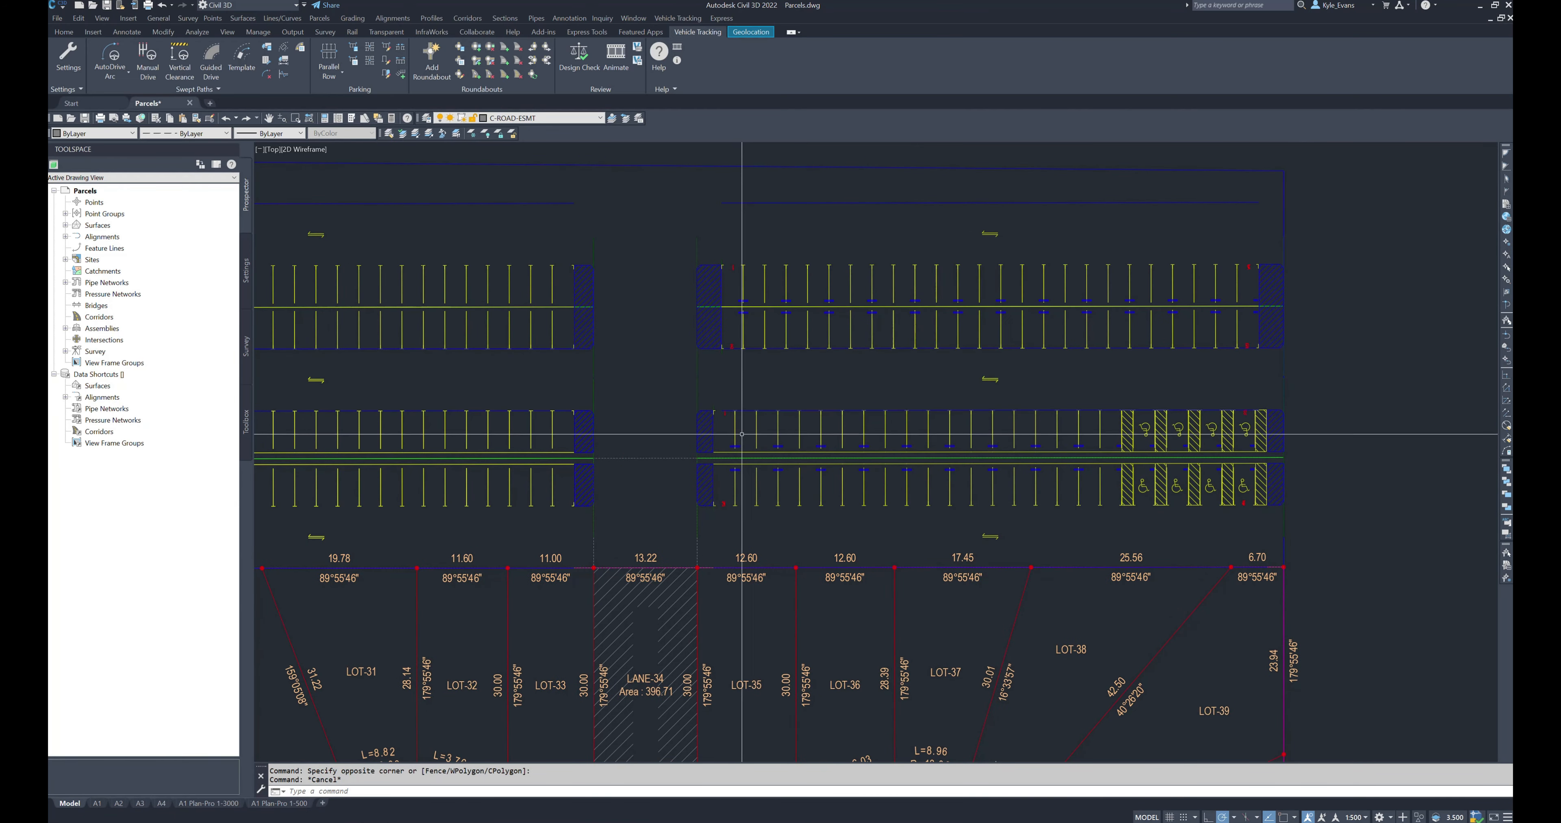
click(741, 434)
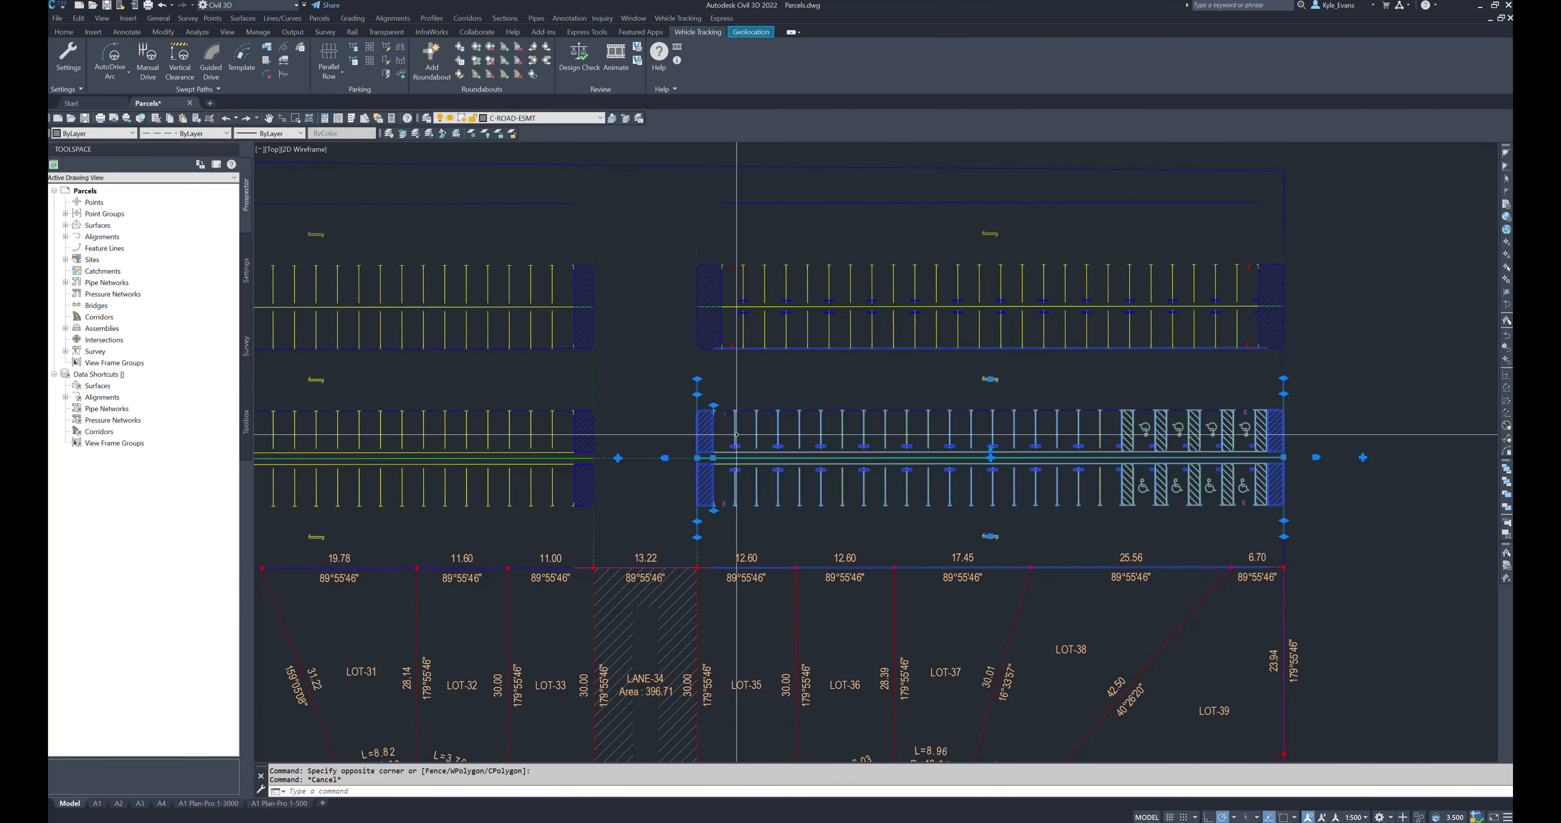
click(990, 457)
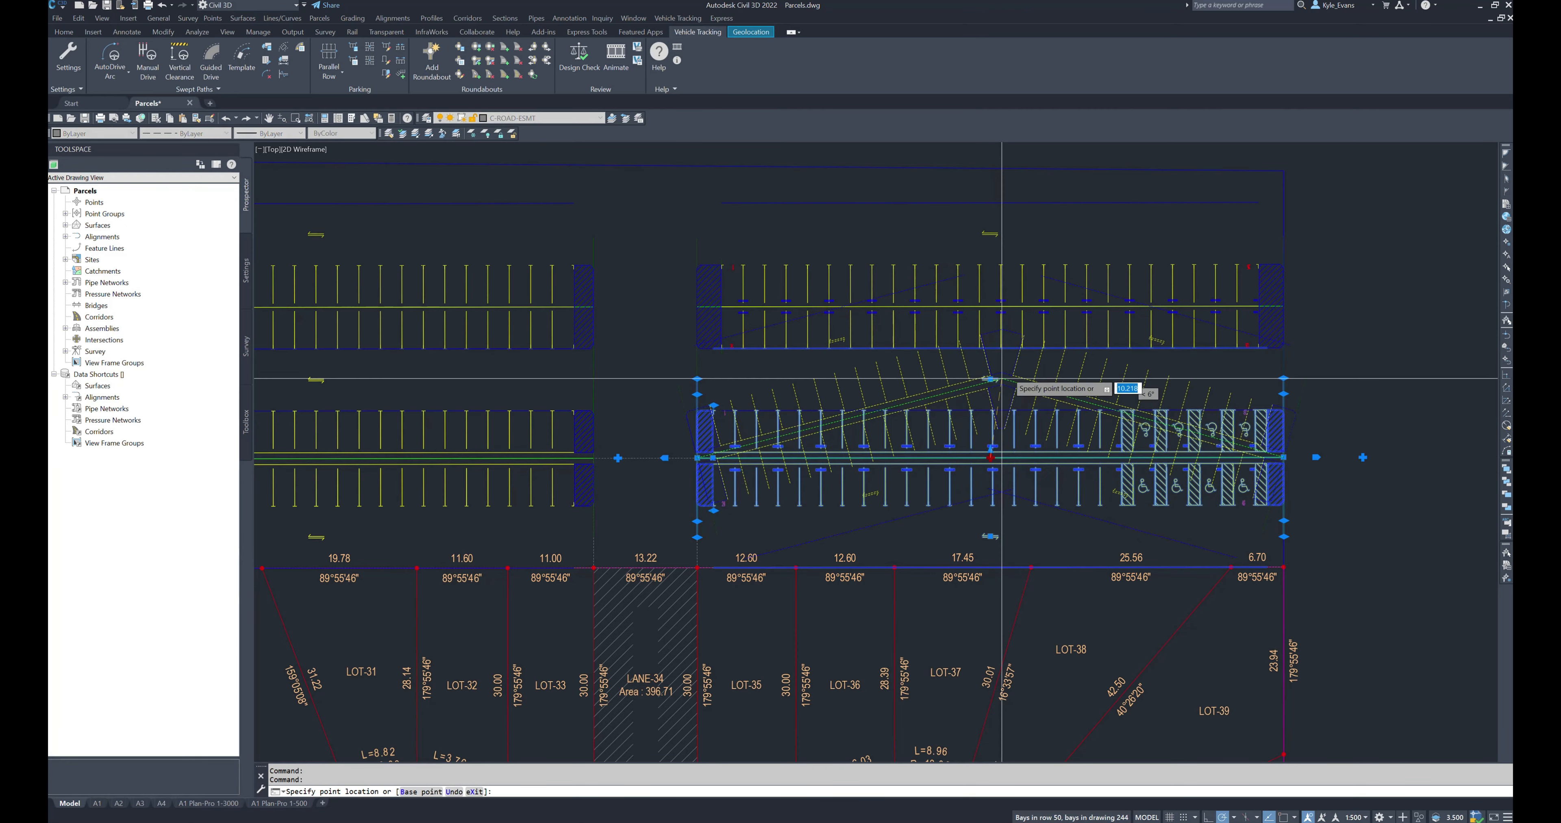
key(Escape)
Step: Try curving the lower east row northward into an arc from its midpoint
middle_drag(991, 457, 903, 524)
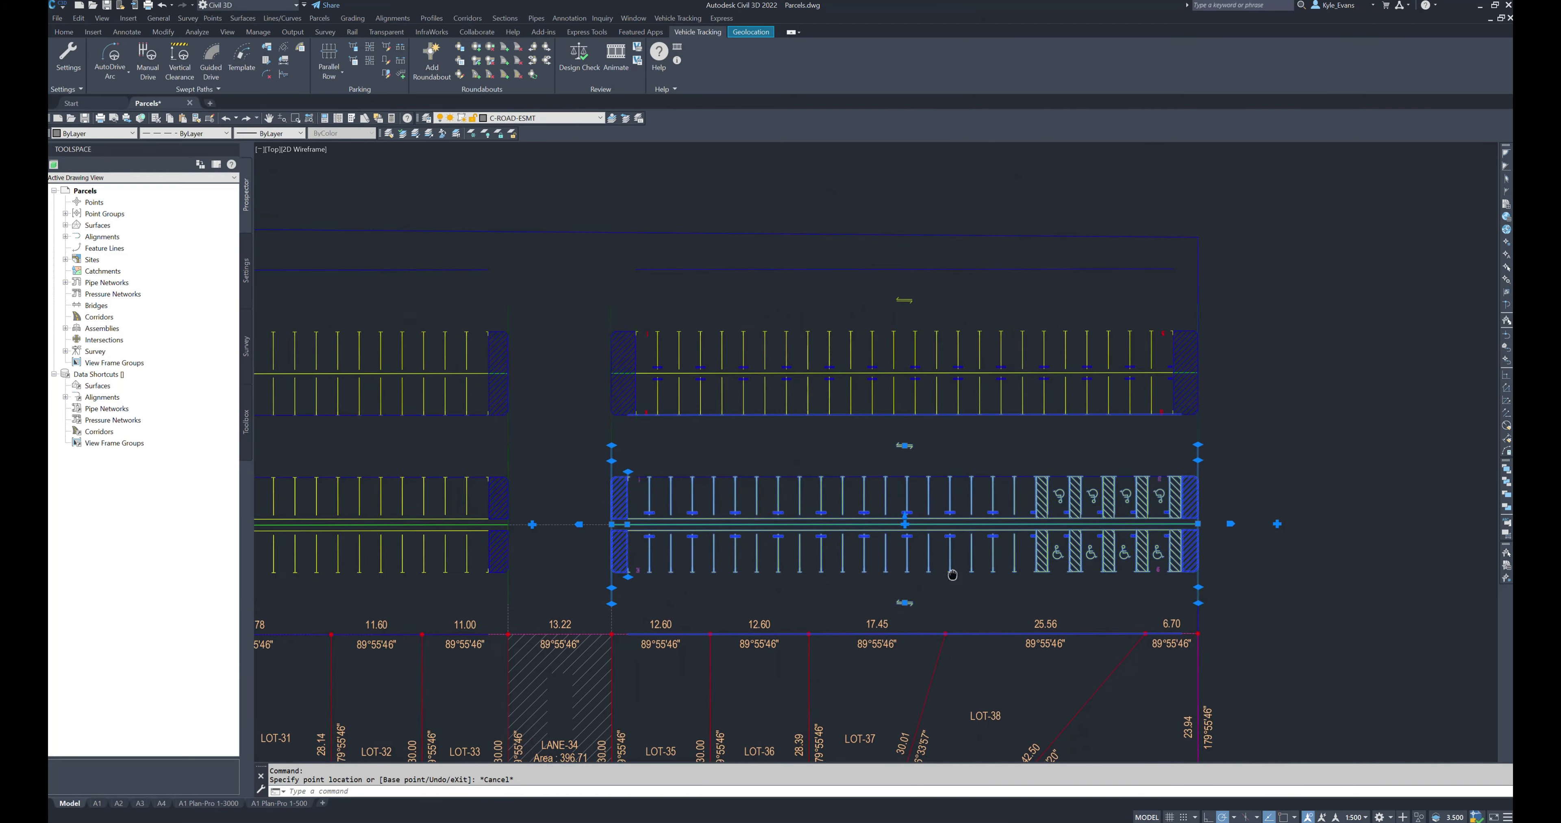
click(904, 524)
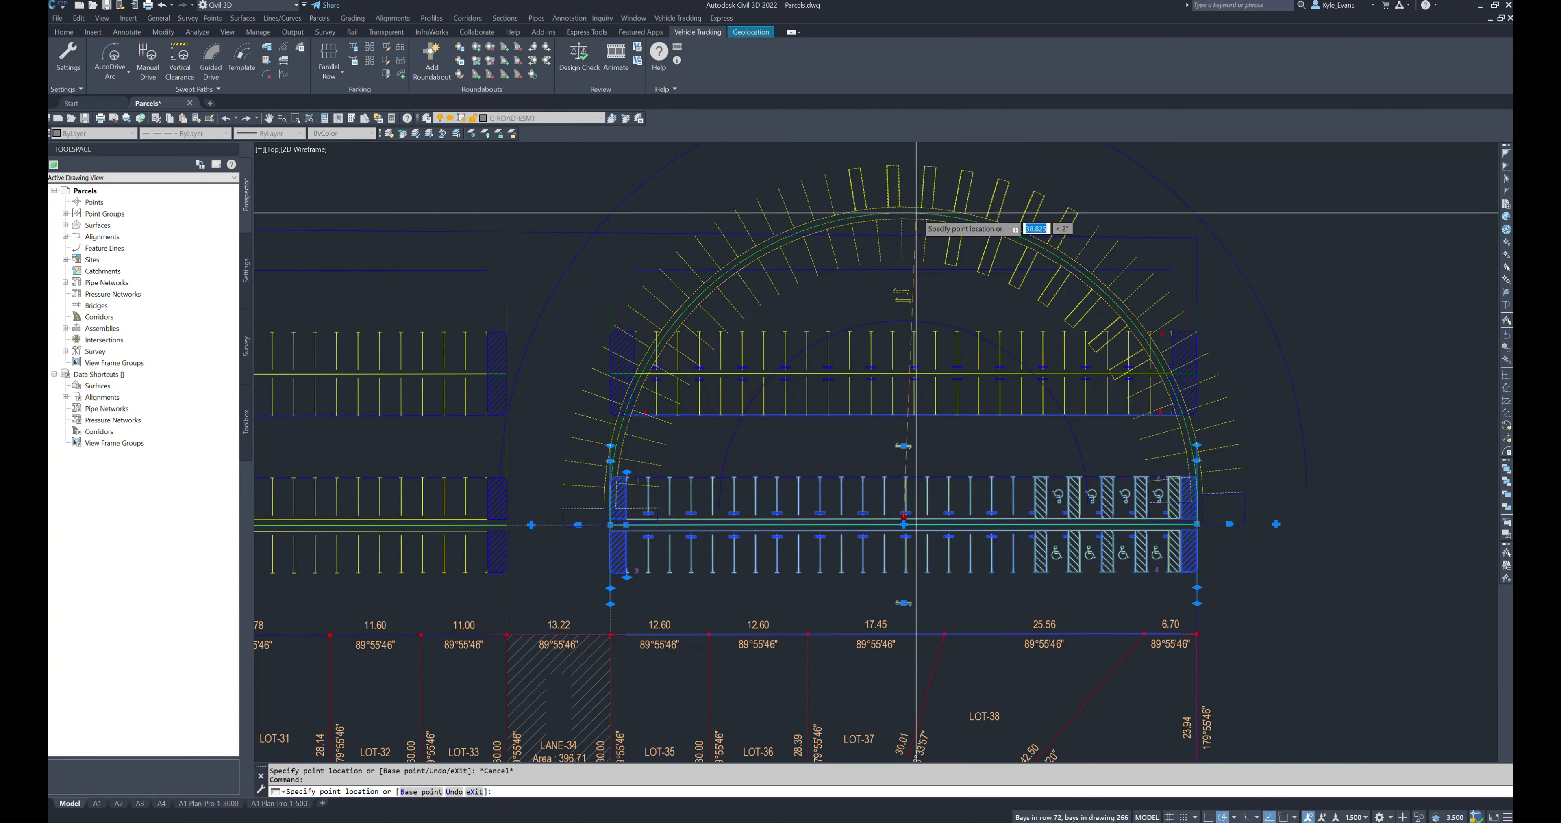
key(Escape)
middle_drag(1172, 468, 930, 445)
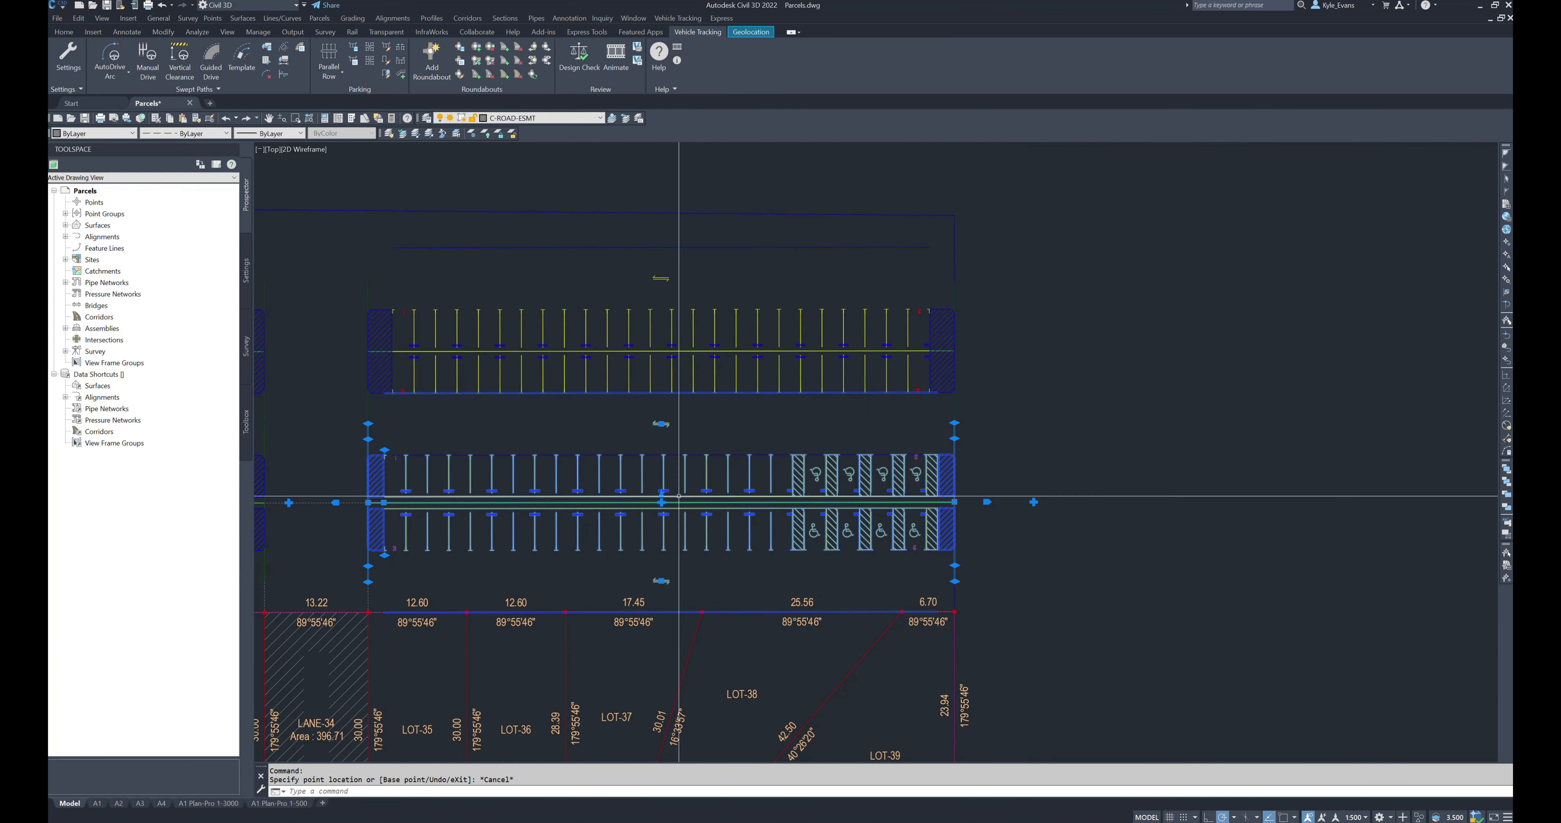
key(Escape)
middle_drag(674, 494, 1101, 586)
scroll(485, 560, down, 5)
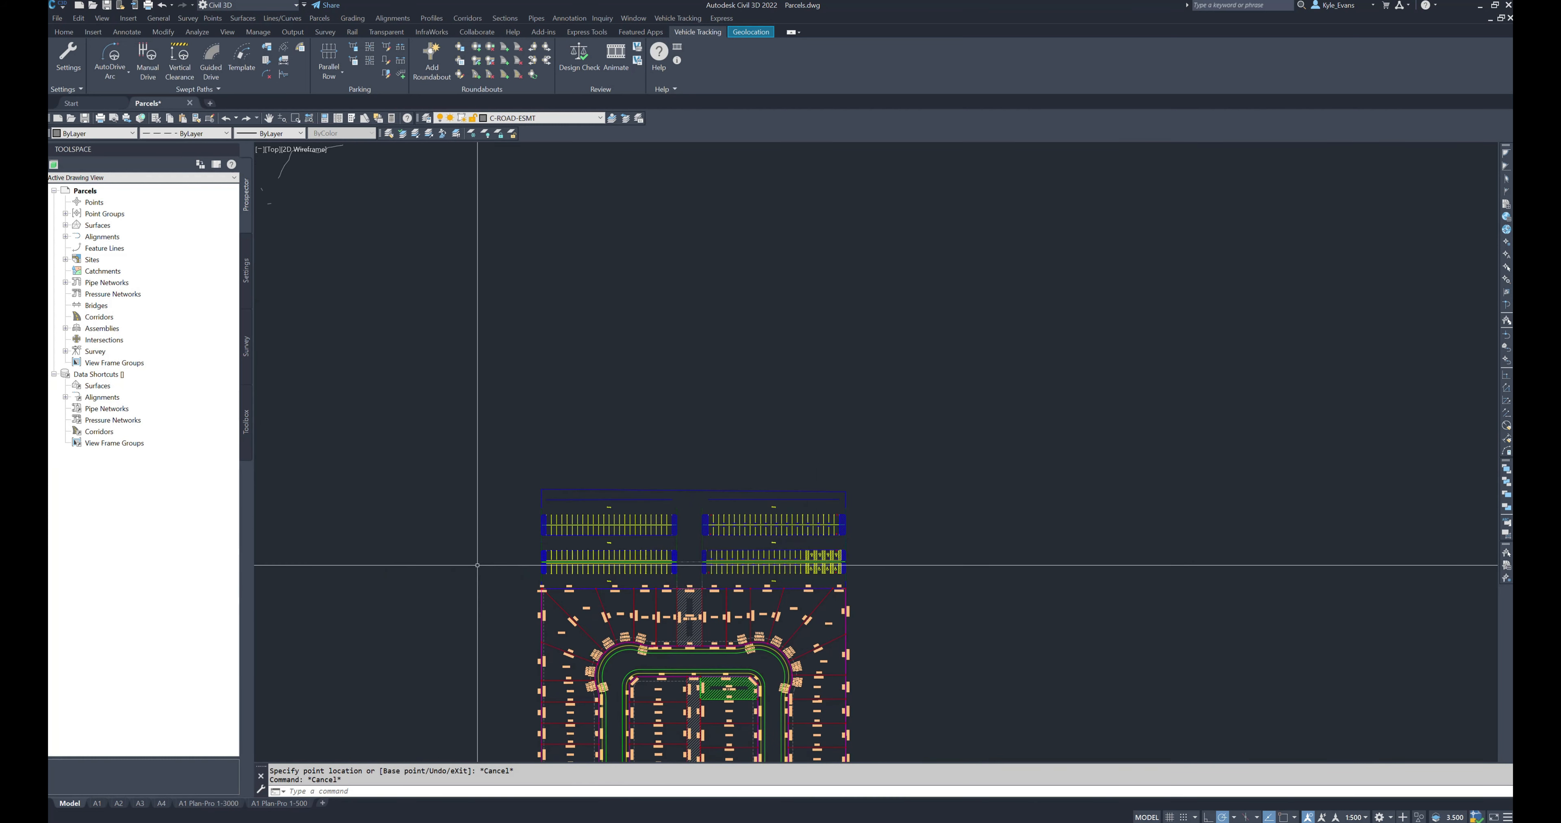